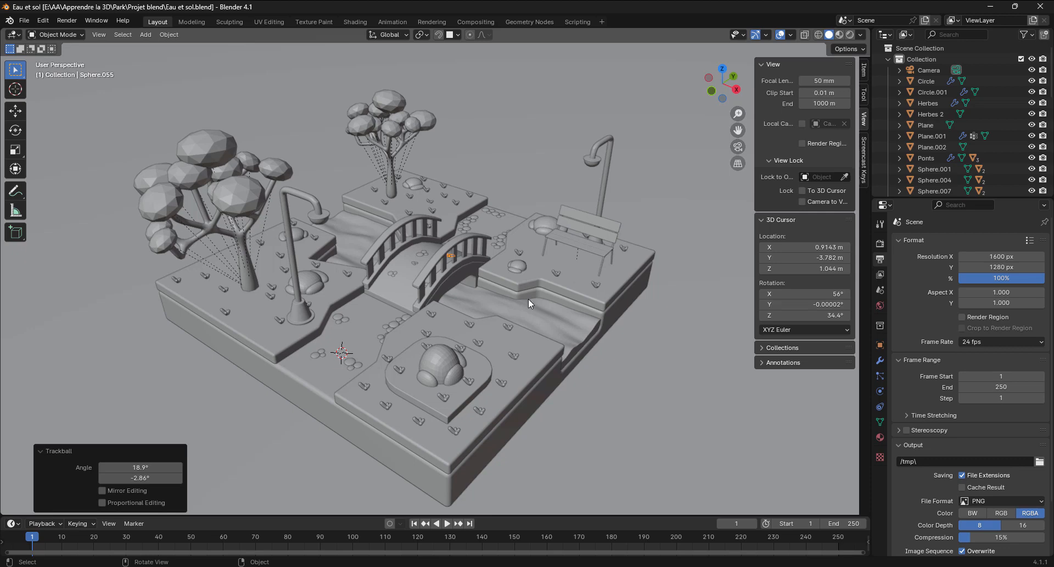
Switch the viewport to the scene camera's view.
{"action": "middle_click_drag", "start_coordinate": [528, 298], "coordinate": [503, 295]}
{"action": "key", "text": "KP_0"}
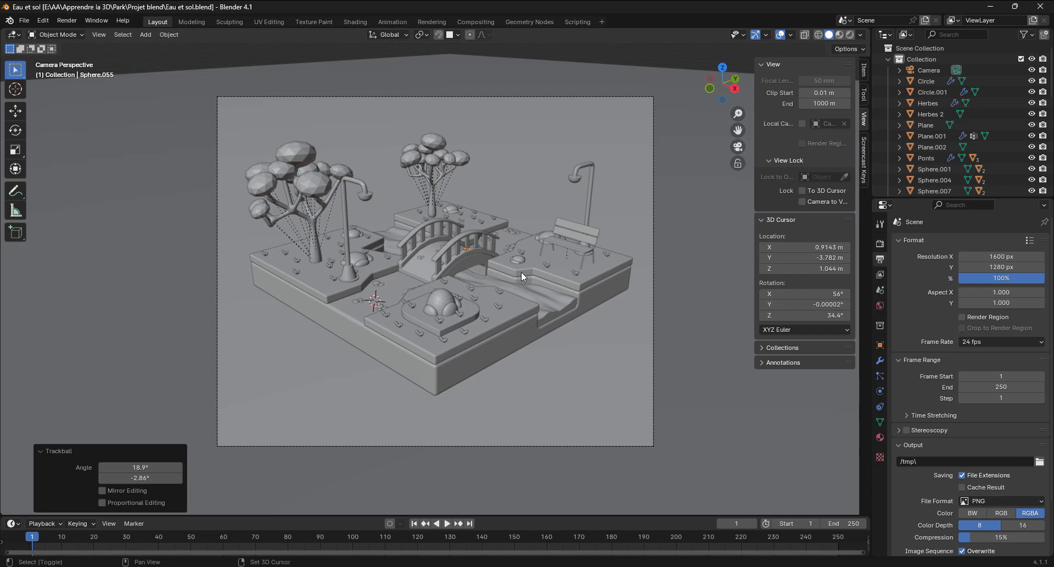
{"action": "middle_click_drag", "start_coordinate": [521, 271], "coordinate": [496, 275], "text": "shift"}
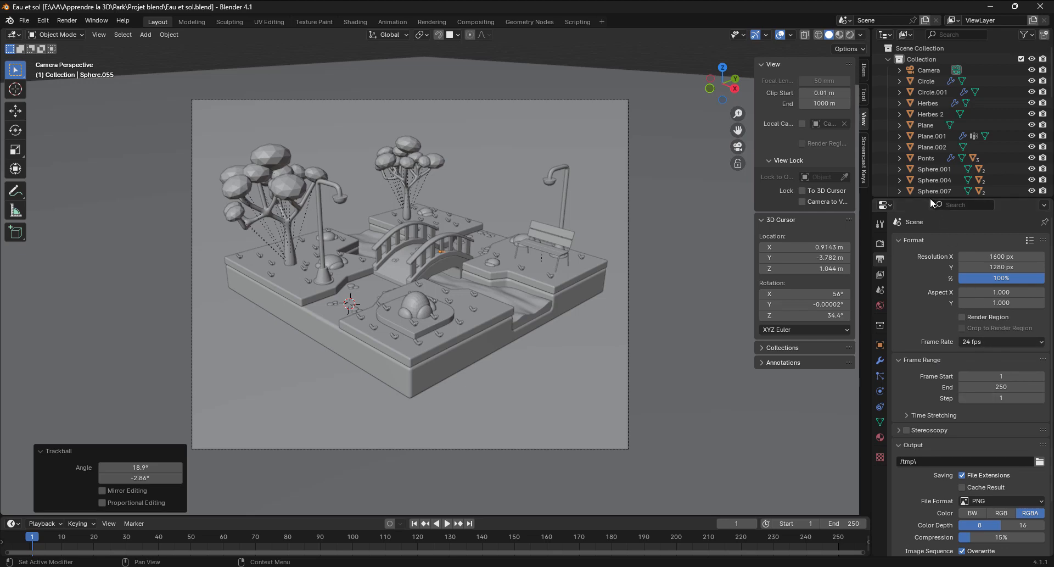
Enlarge the properties area, split it horizontally into two, and turn the upper part into an Image Editor.
{"action": "left_click_drag", "start_coordinate": [932, 199], "coordinate": [923, 131]}
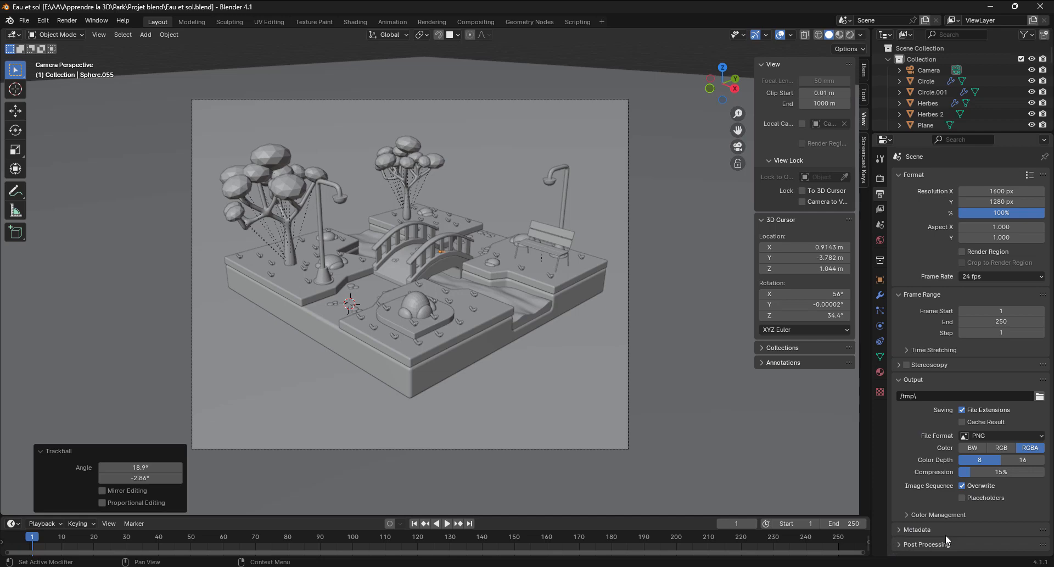
{"action": "right_click", "coordinate": [945, 132]}
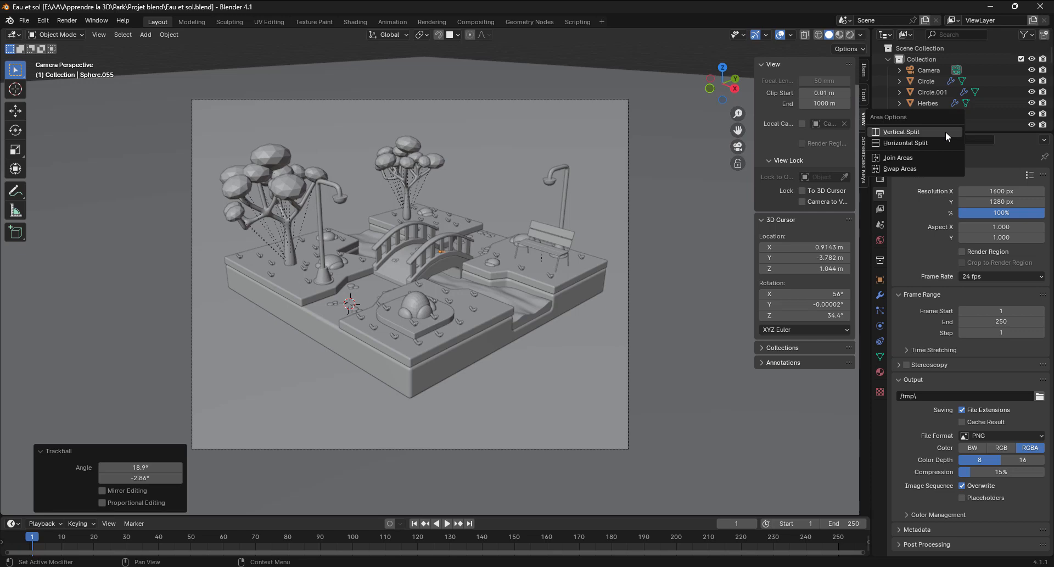
{"action": "left_click", "coordinate": [895, 143]}
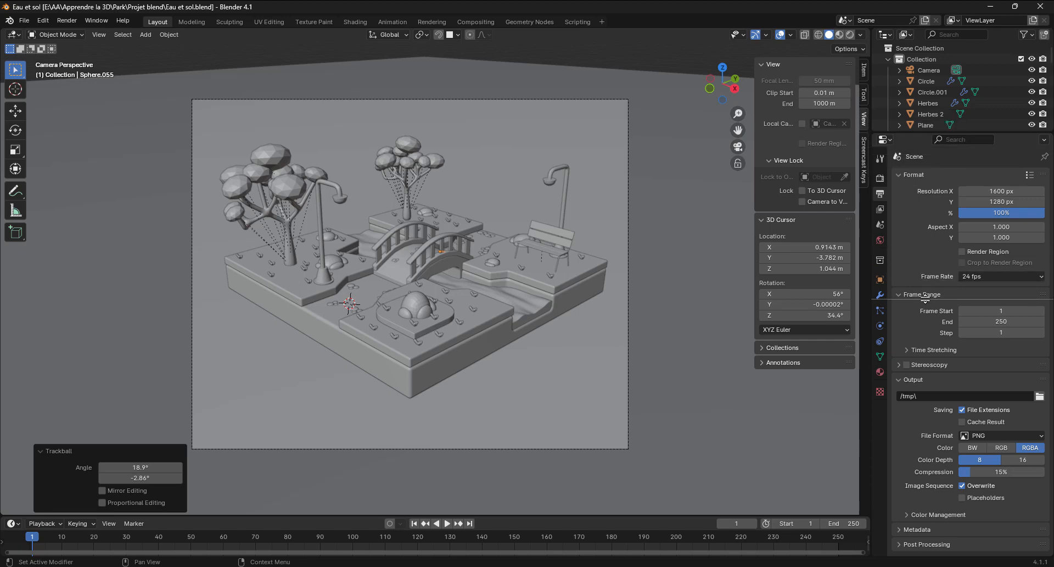
{"action": "left_click", "coordinate": [925, 298]}
{"action": "left_click", "coordinate": [886, 141]}
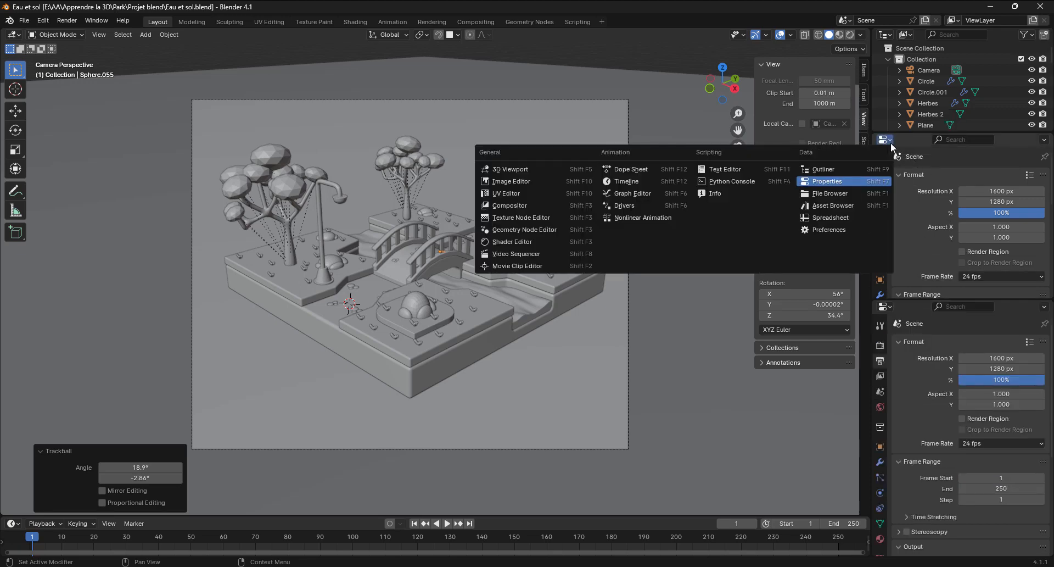
{"action": "left_click", "coordinate": [513, 182]}
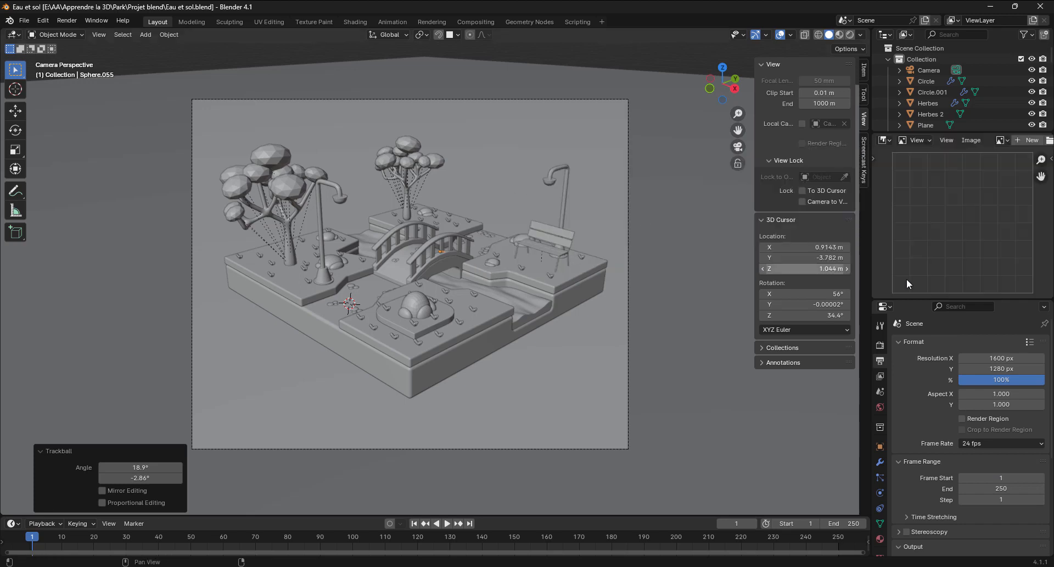
Create a blank image with the default settings, and open palette.png from E:\AA\Apprendre la 3D in the Image Editor.
{"action": "left_click", "coordinate": [1016, 140]}
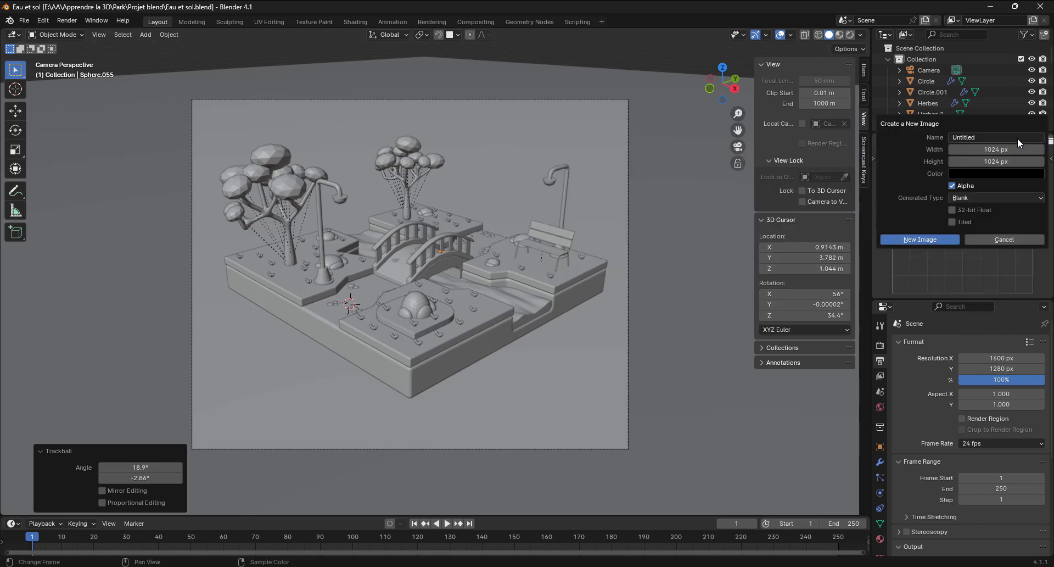
{"action": "left_click", "coordinate": [918, 240]}
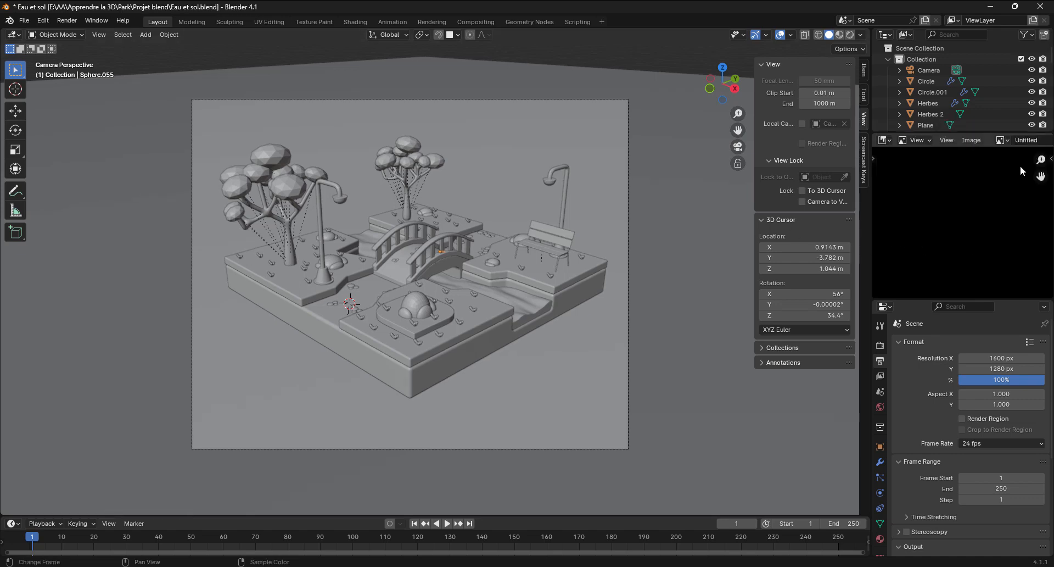
{"action": "left_click", "coordinate": [970, 140]}
{"action": "left_click", "coordinate": [922, 160]}
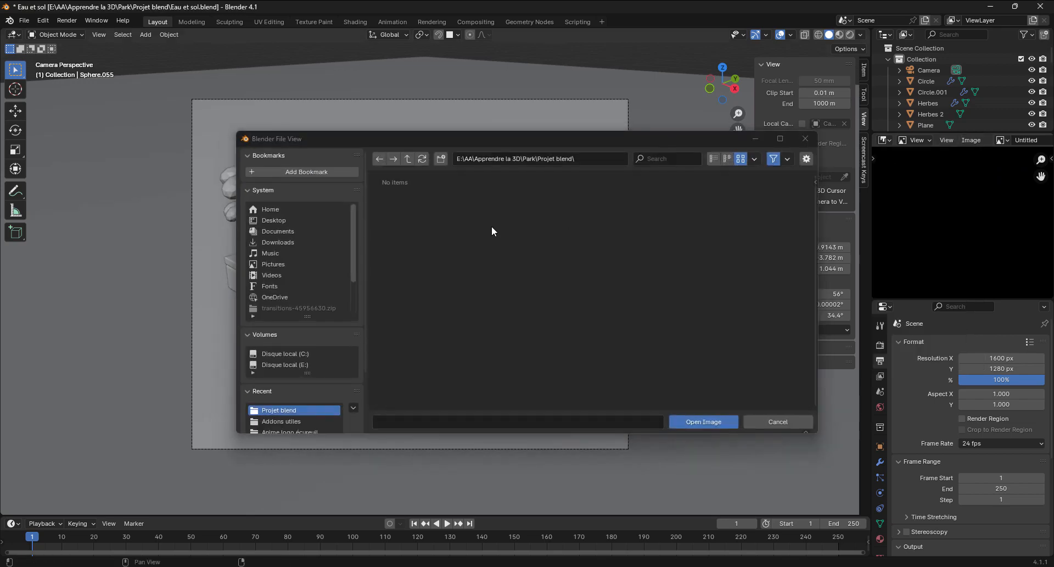
{"action": "left_click", "coordinate": [295, 365]}
{"action": "double_click", "coordinate": [468, 206]}
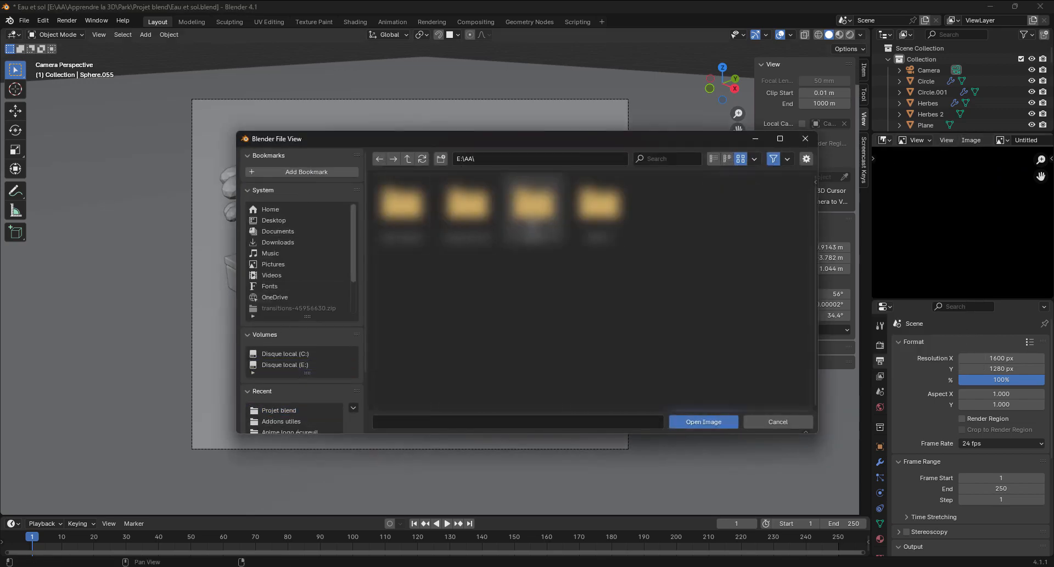
{"action": "left_click", "coordinate": [471, 219]}
{"action": "double_click", "coordinate": [467, 208]}
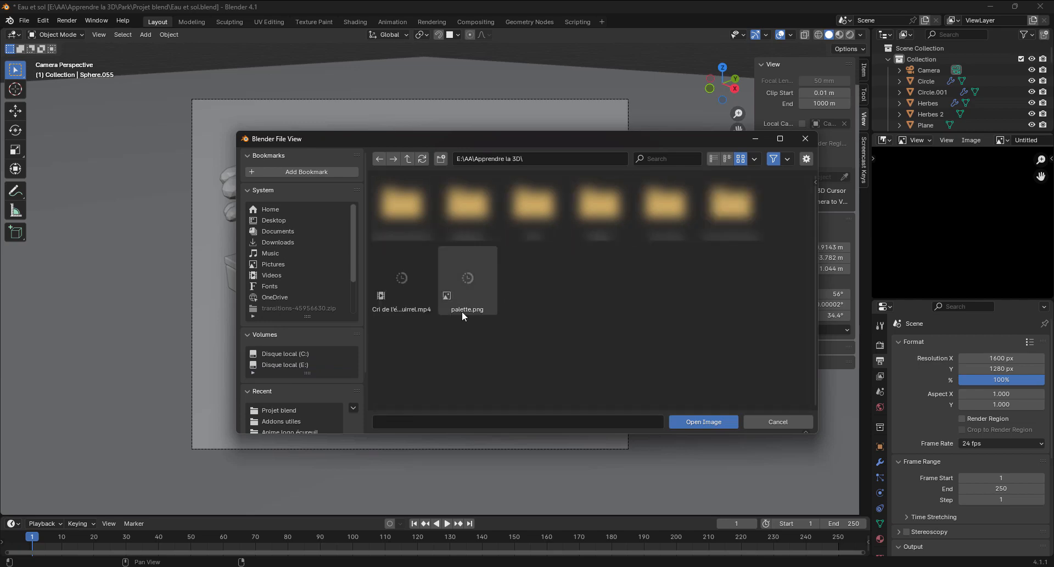
{"action": "left_click", "coordinate": [467, 277]}
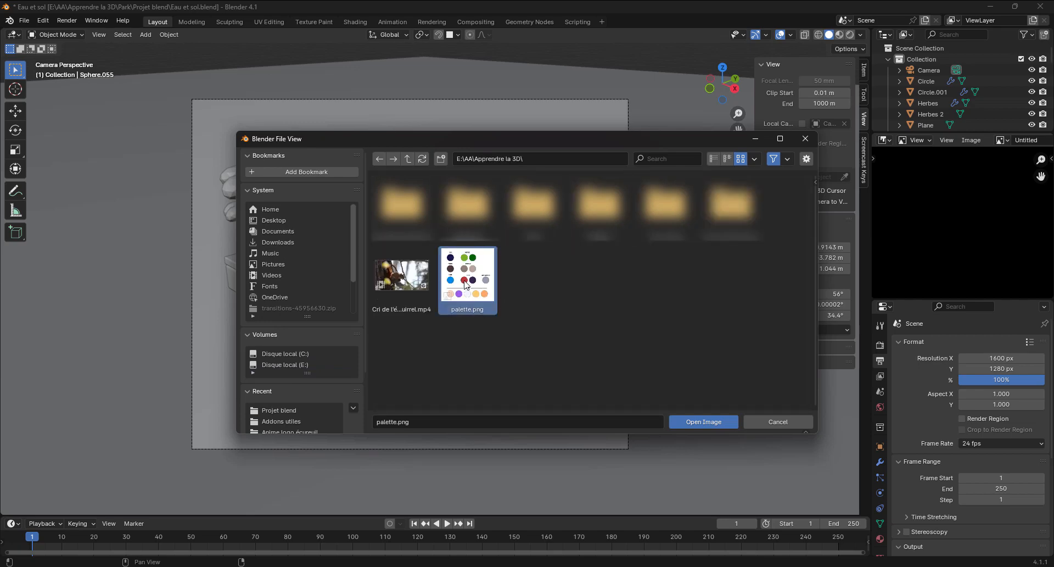
{"action": "left_click", "coordinate": [696, 420]}
Fit the whole colour palette in the Image Editor and make that area taller and wider.
{"action": "scroll", "coordinate": [986, 240], "scroll_direction": "down", "scroll_amount": 5}
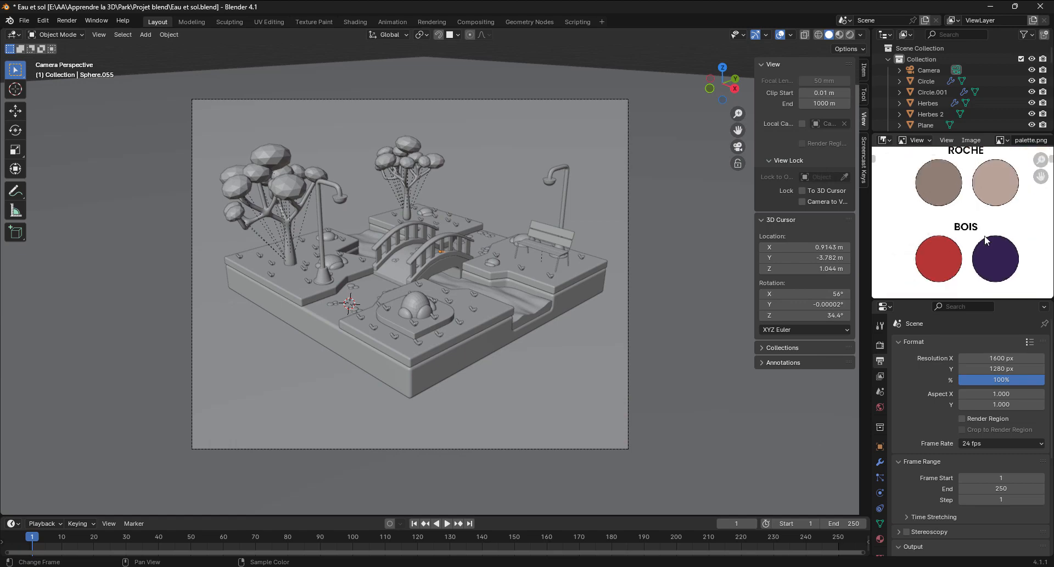
{"action": "scroll", "coordinate": [987, 240], "scroll_direction": "up", "scroll_amount": 1}
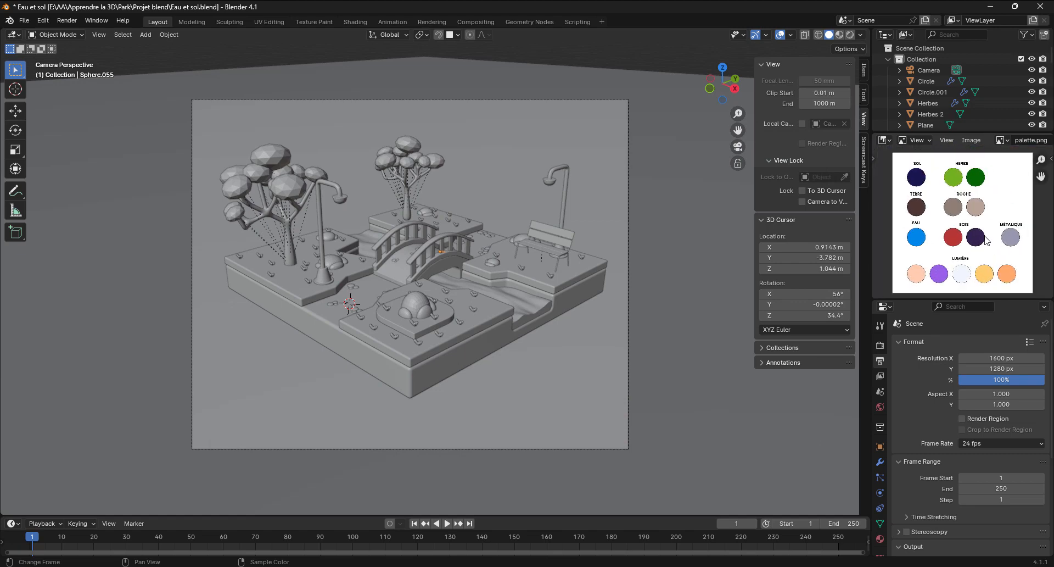
{"action": "scroll", "coordinate": [973, 241], "scroll_direction": "up", "scroll_amount": 1}
{"action": "scroll", "coordinate": [972, 241], "scroll_direction": "down", "scroll_amount": 1}
{"action": "left_click_drag", "start_coordinate": [963, 299], "coordinate": [964, 318]}
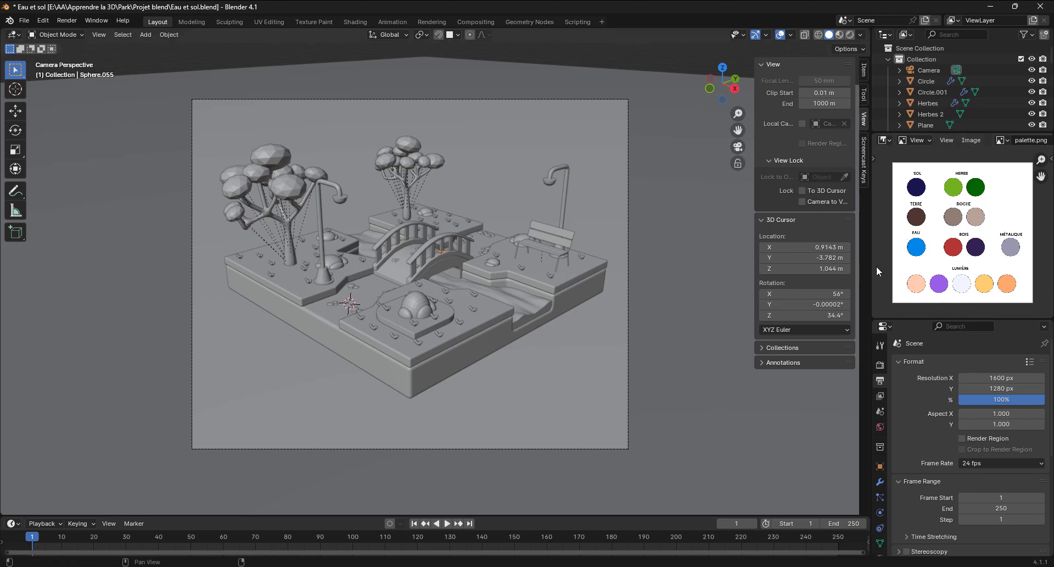
{"action": "left_click_drag", "start_coordinate": [873, 266], "coordinate": [833, 266]}
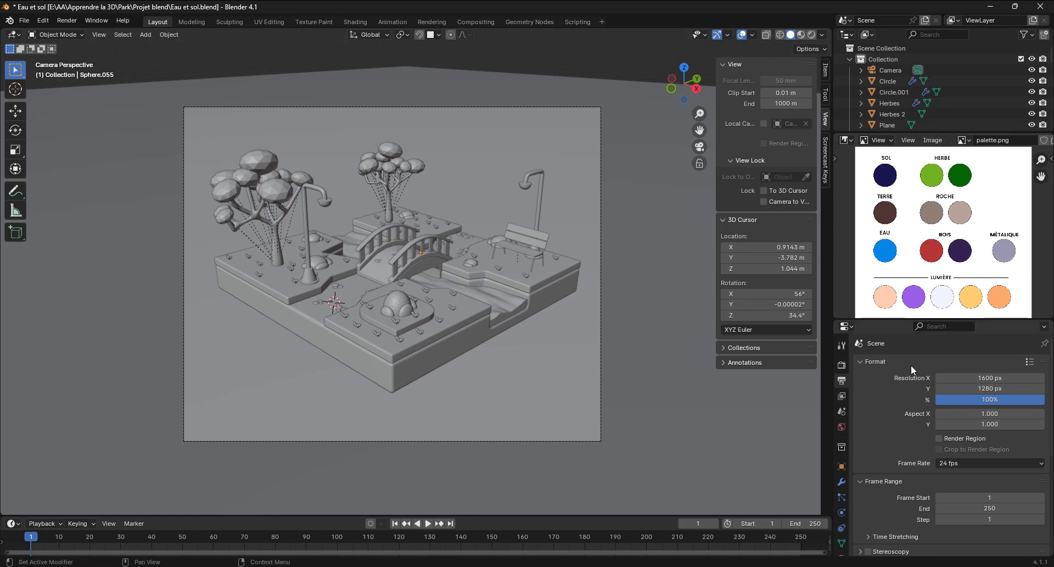
Set the World background colour to a muted blue and show the viewport in Material Preview shading.
{"action": "left_click", "coordinate": [841, 365]}
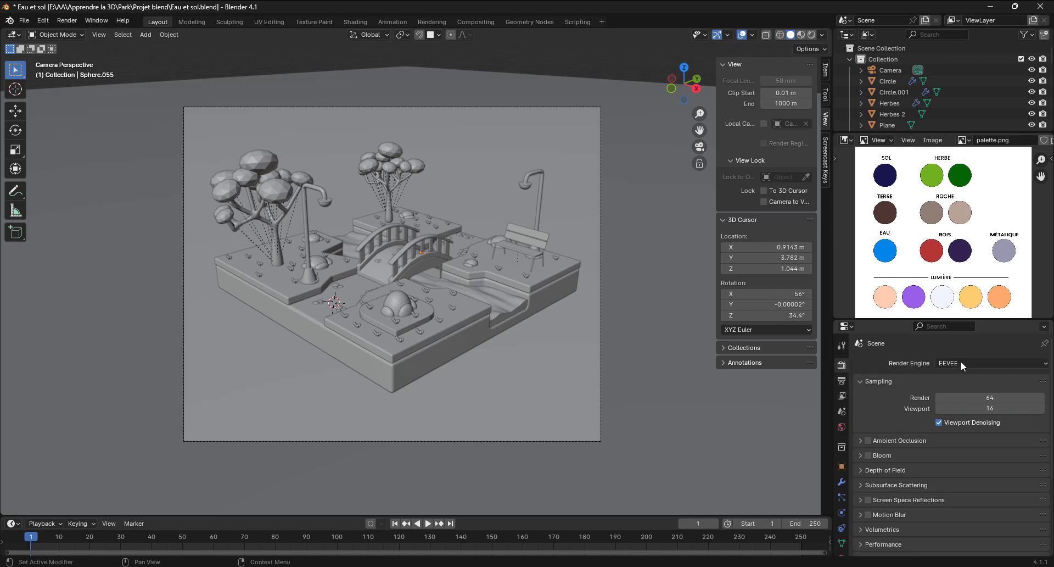
{"action": "left_click", "coordinate": [840, 383]}
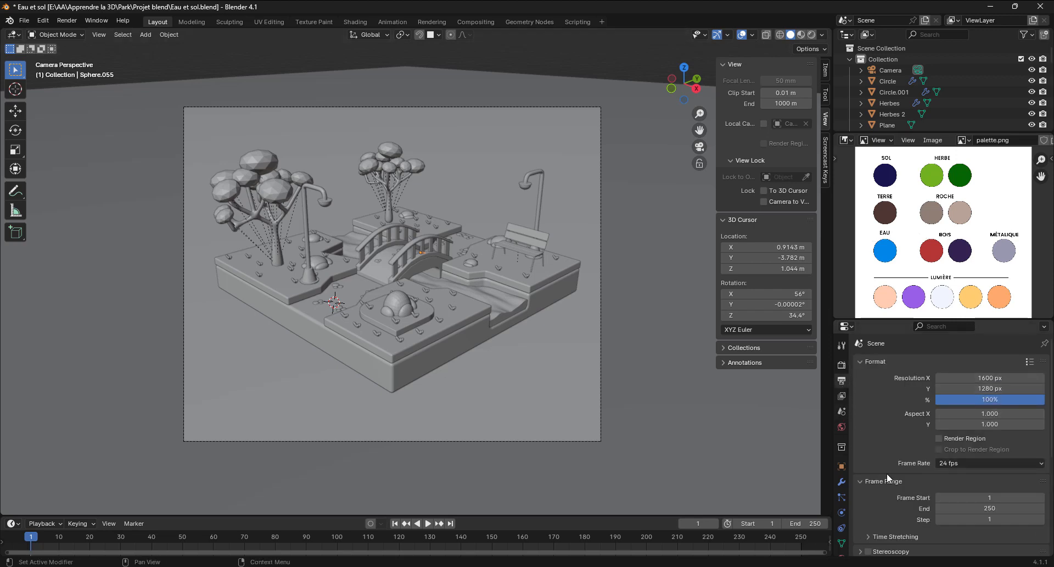
{"action": "left_click", "coordinate": [841, 429]}
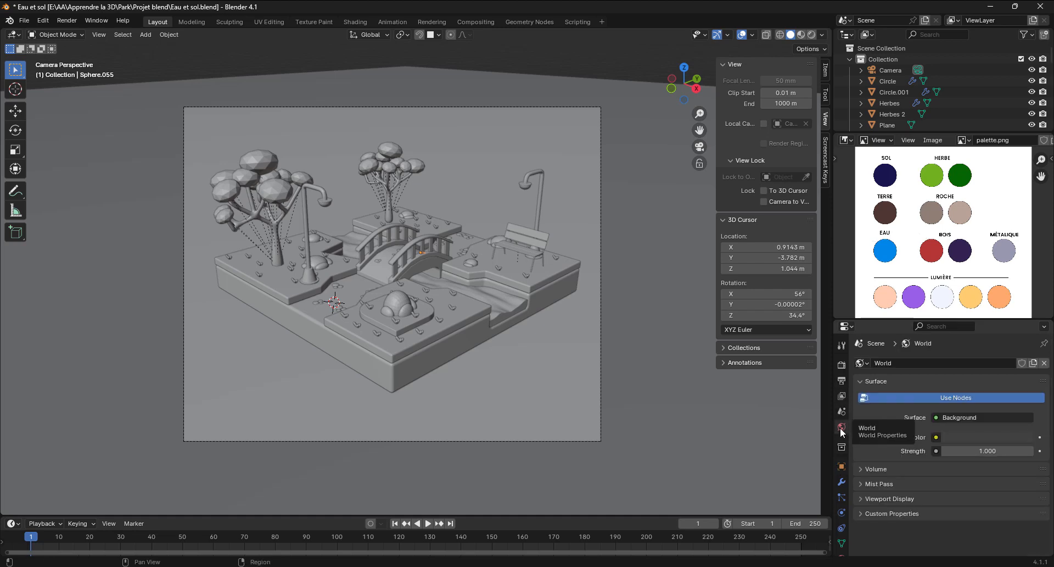
{"action": "left_click", "coordinate": [991, 438]}
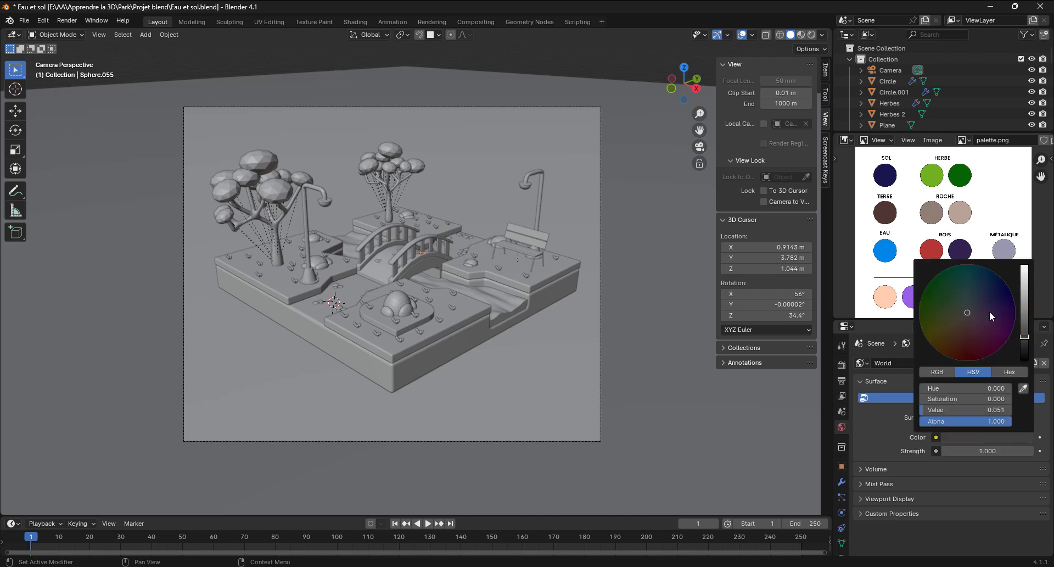
{"action": "left_click_drag", "start_coordinate": [967, 312], "coordinate": [977, 303]}
{"action": "left_click_drag", "start_coordinate": [1025, 336], "coordinate": [1024, 310]}
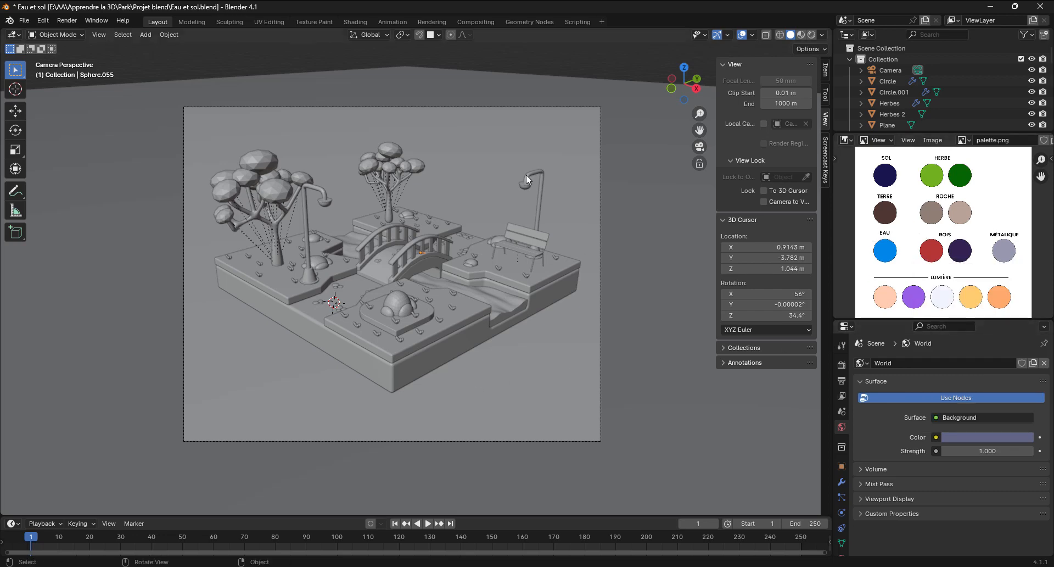
{"action": "left_click", "coordinate": [801, 35]}
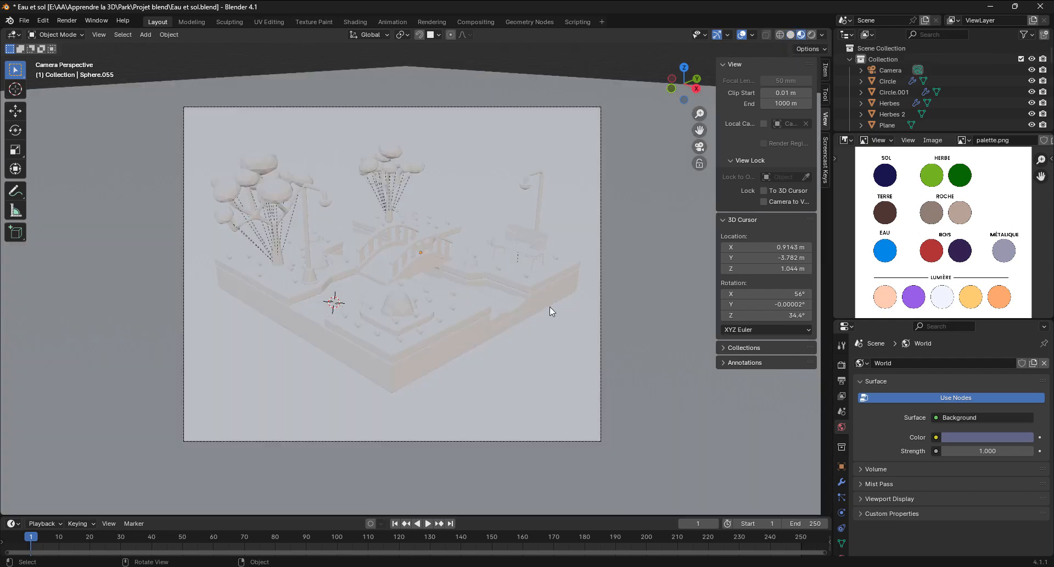
Give the Terrain object a material slot with a new material named Terre.
{"action": "left_click", "coordinate": [452, 352]}
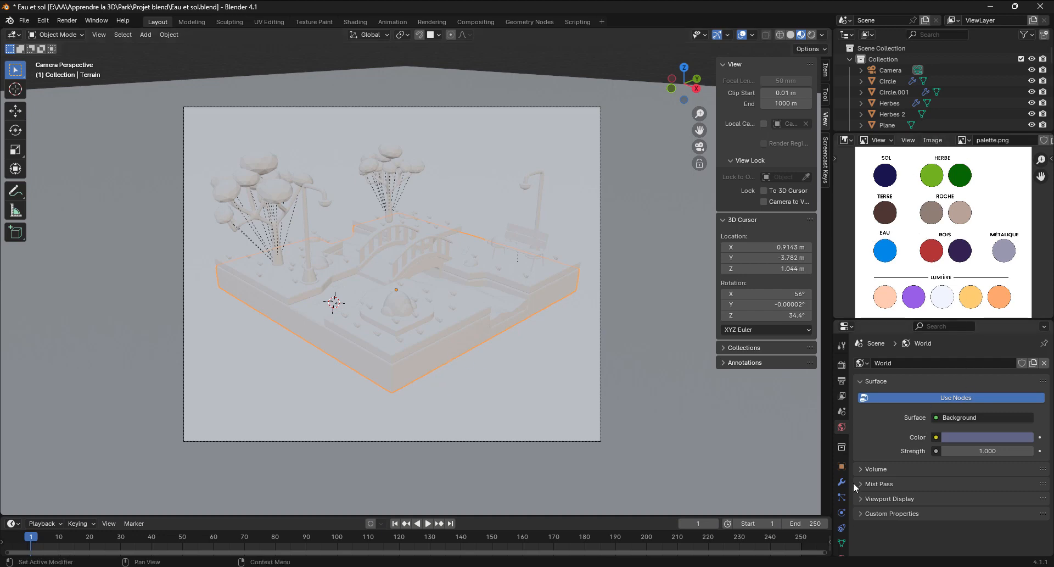
{"action": "scroll", "coordinate": [844, 414], "scroll_direction": "down", "scroll_amount": 3}
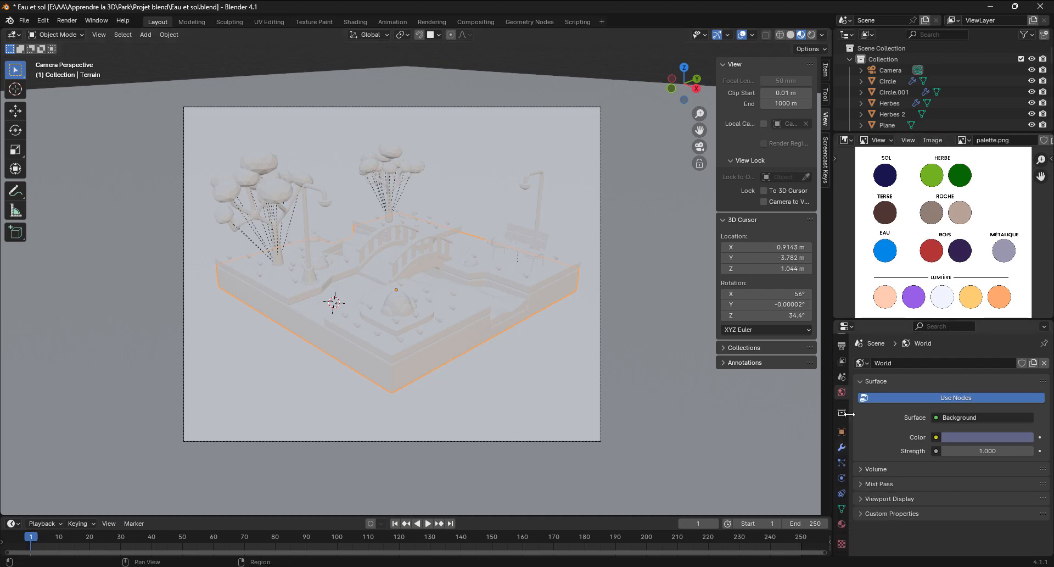
{"action": "left_click", "coordinate": [841, 523]}
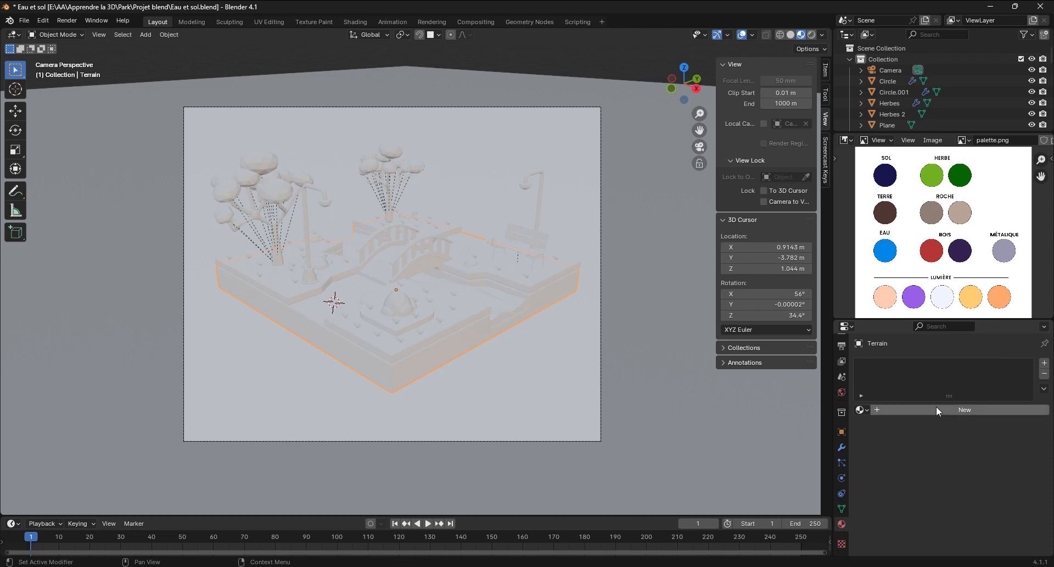
{"action": "left_click", "coordinate": [1045, 363]}
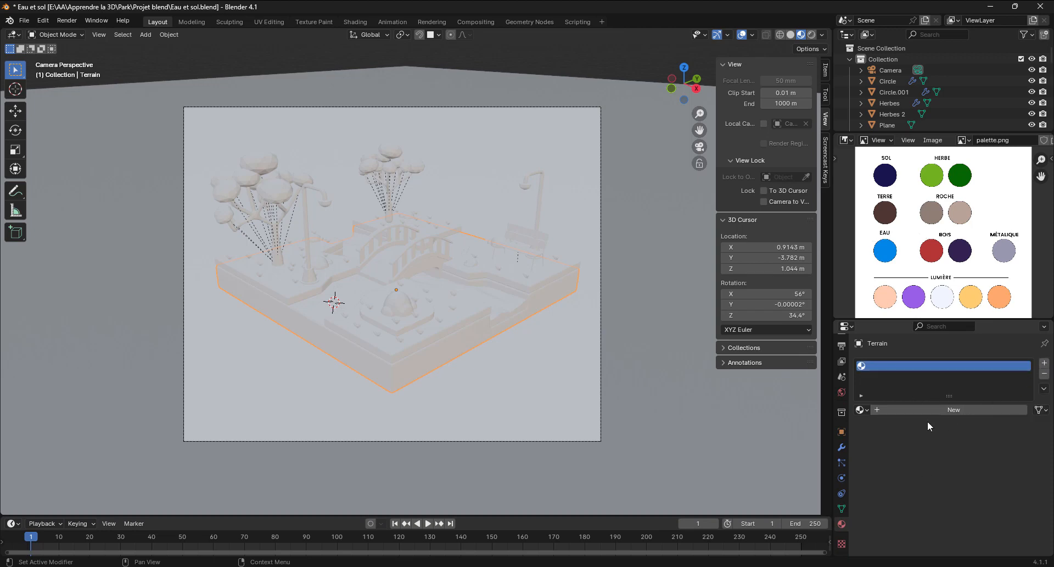
{"action": "left_click", "coordinate": [889, 410]}
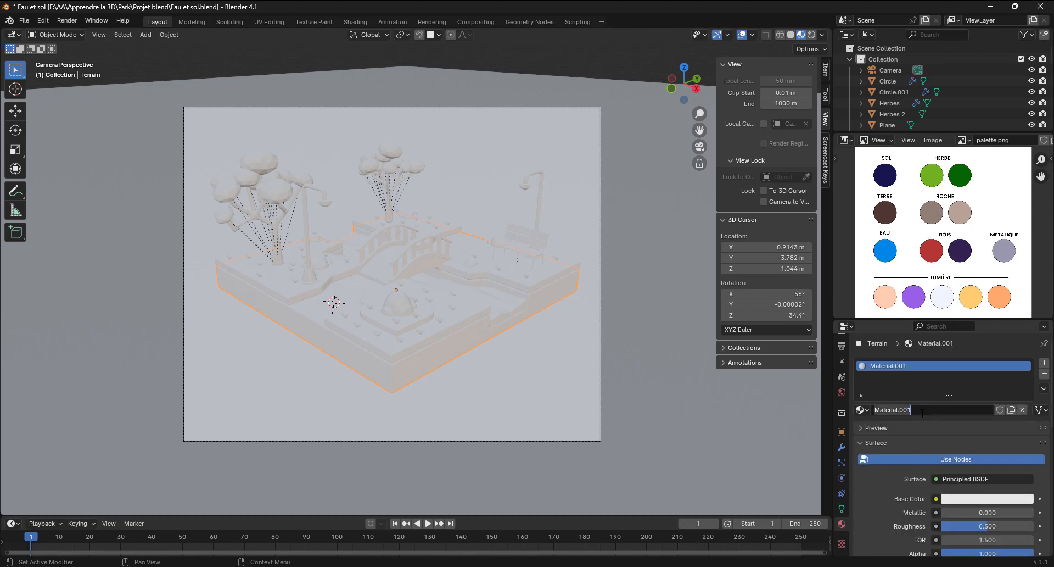
{"action": "left_click_drag", "start_coordinate": [922, 414], "coordinate": [860, 415]}
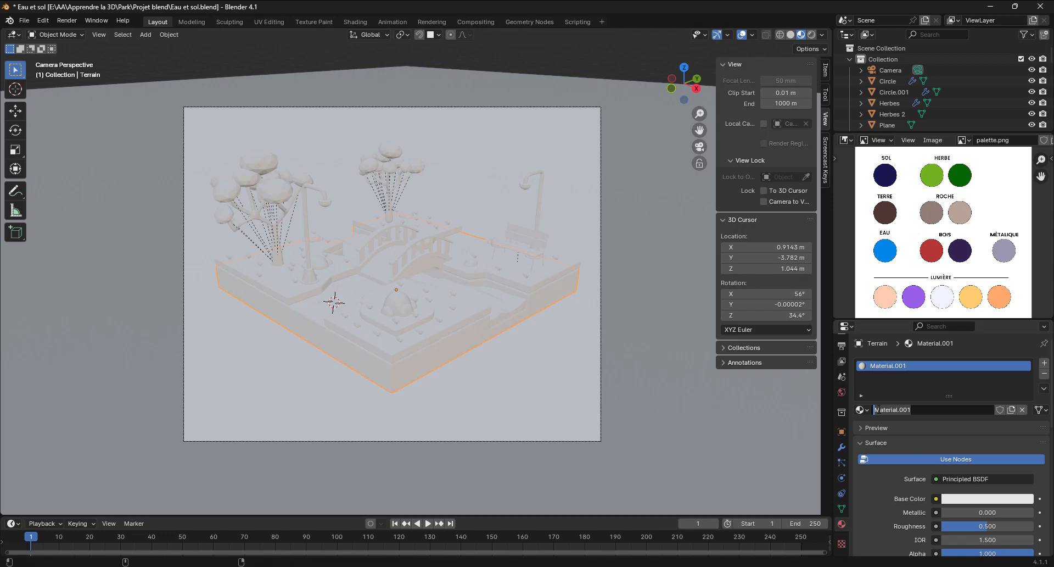
{"action": "type", "text": "Terre"}
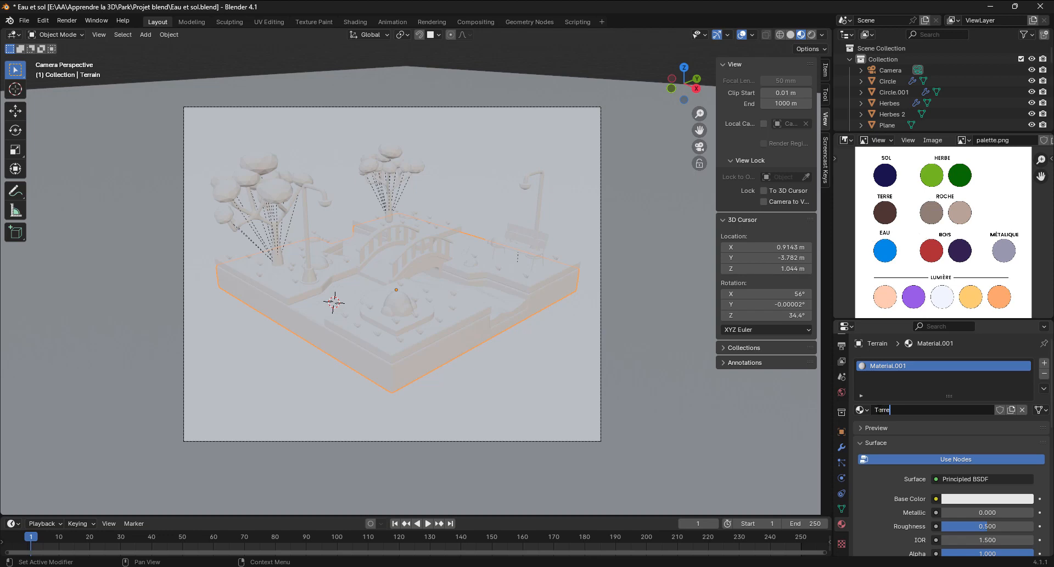
{"action": "key", "text": "Return"}
Set the Terre material's base colour by sampling the brown TERRE swatch of the palette image.
{"action": "left_click", "coordinate": [980, 498]}
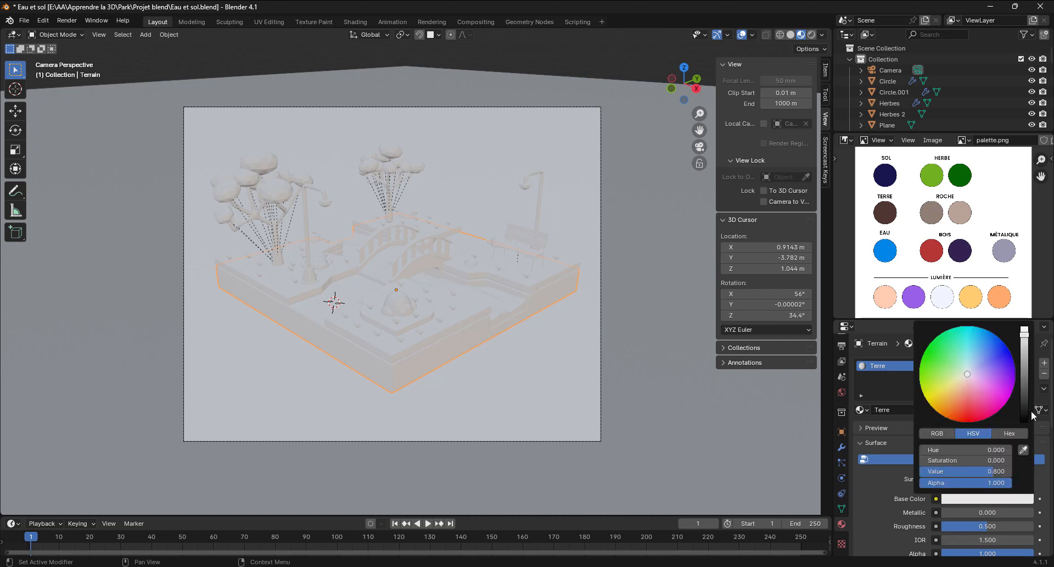
{"action": "left_click", "coordinate": [1023, 449]}
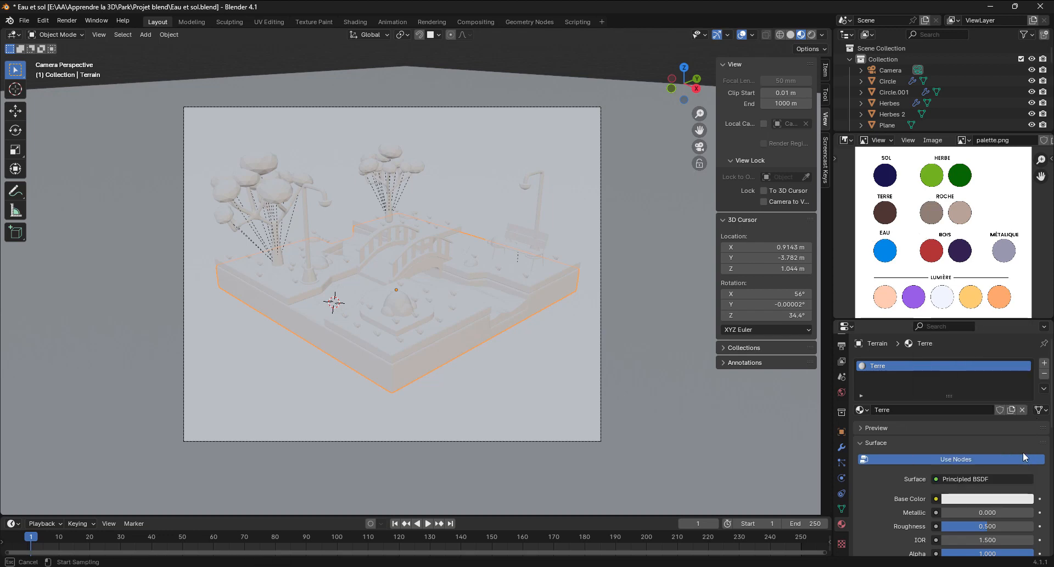
{"action": "left_click", "coordinate": [887, 215]}
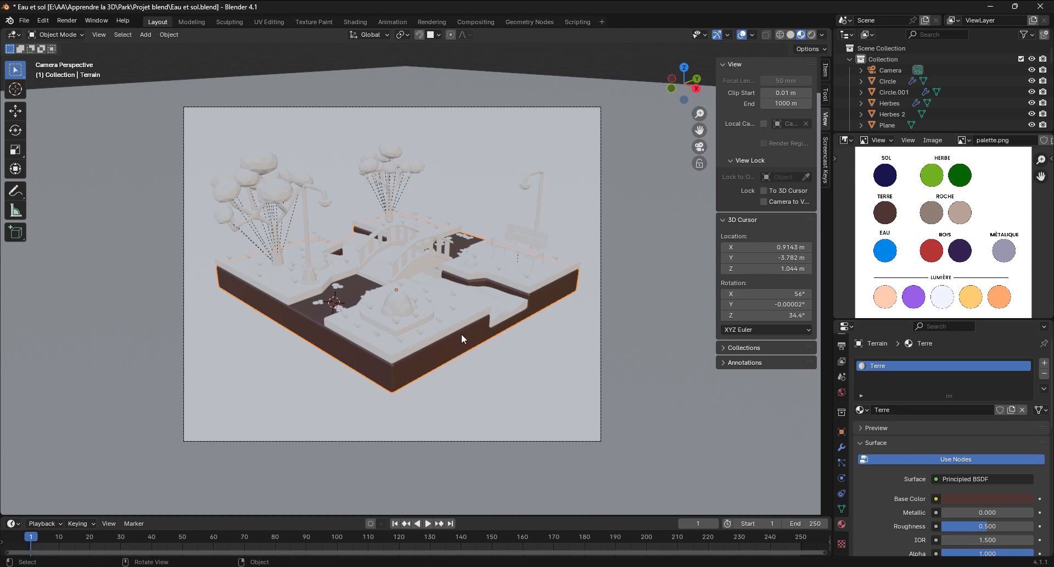
{"action": "scroll", "coordinate": [362, 332], "scroll_direction": "up", "scroll_amount": 3}
{"action": "mouse_move", "coordinate": [370, 342]}
{"action": "middle_mouse_down", "text": "shift"}
{"action": "mouse_move", "coordinate": [353, 343]}
{"action": "mouse_move", "coordinate": [360, 333]}
{"action": "middle_mouse_up", "text": "shift"}
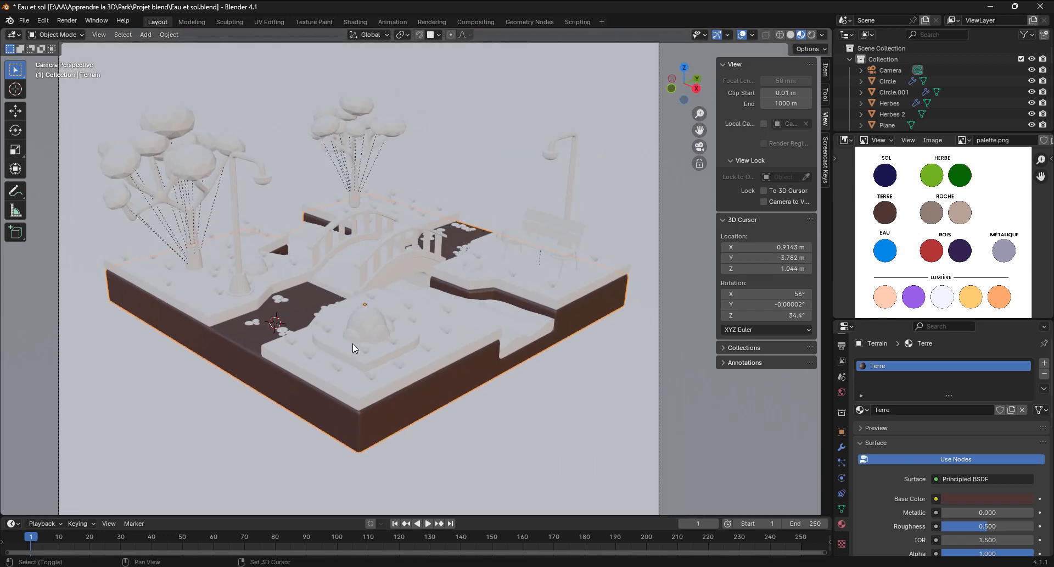
{"action": "scroll", "coordinate": [352, 335], "scroll_direction": "up", "scroll_amount": 3}
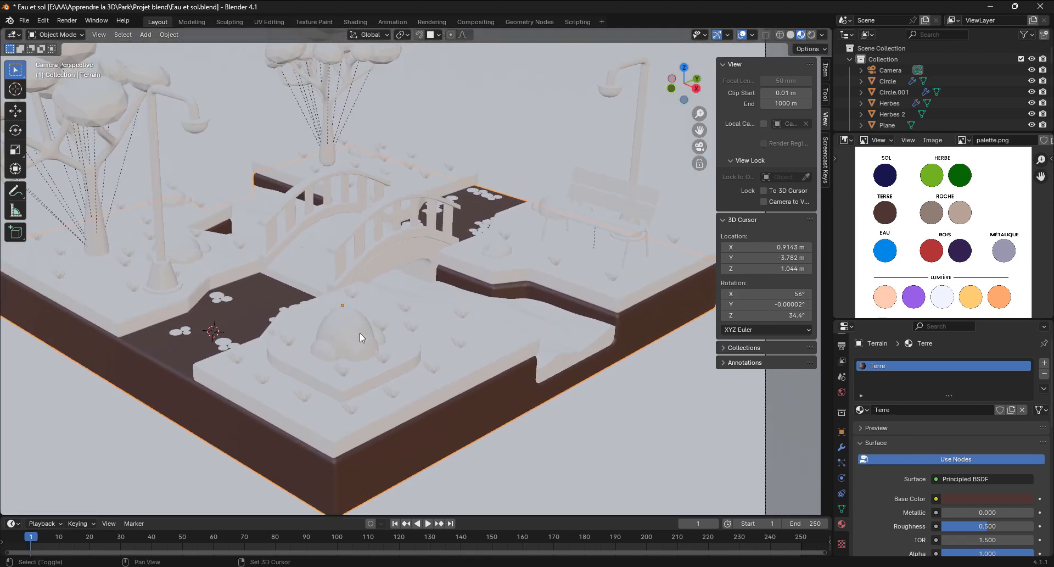
Give the Herbes lawn object a material slot with a new material named Herbe.
{"action": "middle_click_drag", "start_coordinate": [294, 317], "coordinate": [308, 334], "text": "shift"}
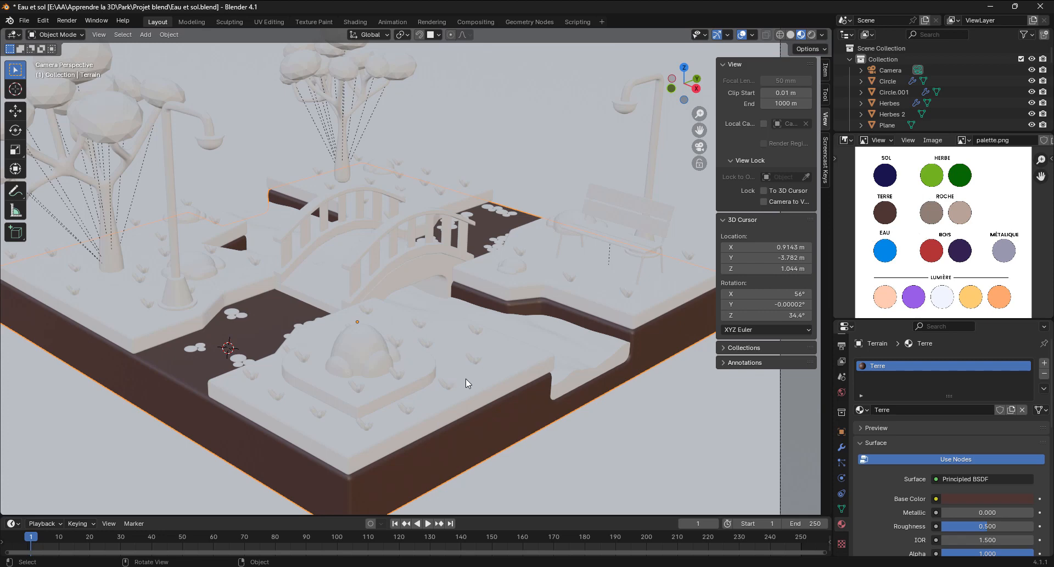
{"action": "left_click", "coordinate": [479, 385]}
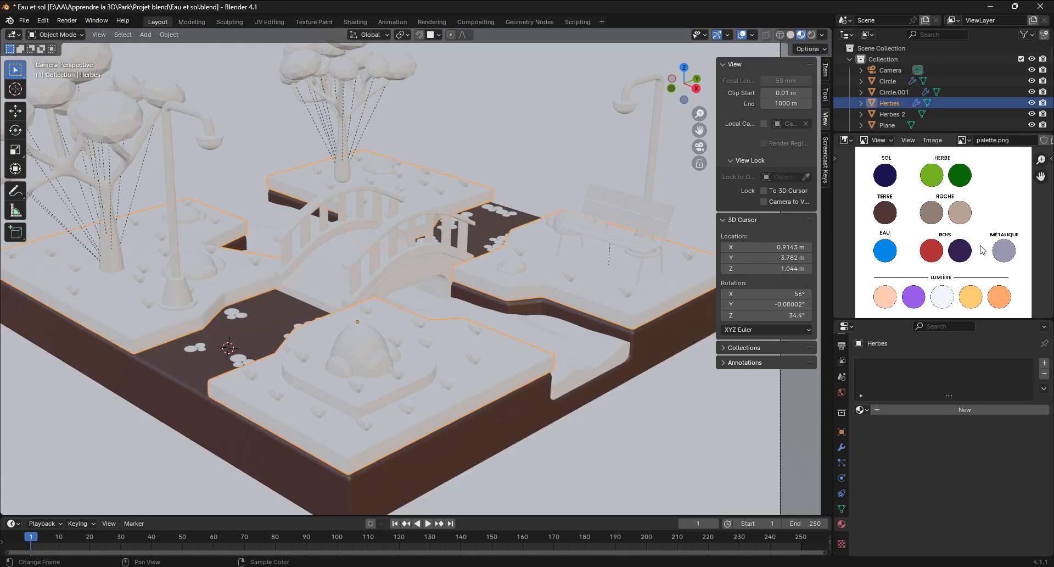
{"action": "left_click", "coordinate": [1045, 363]}
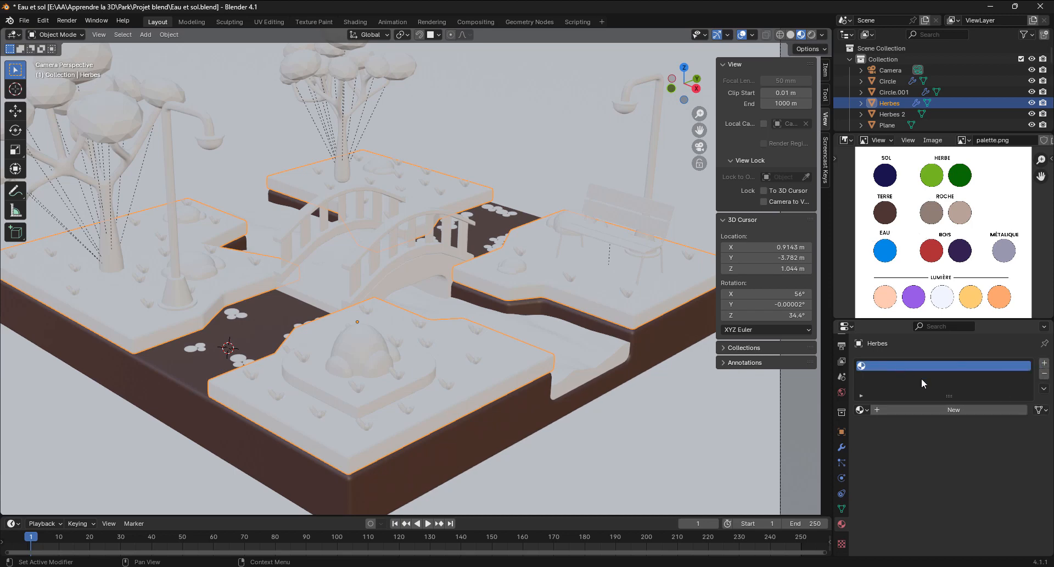
{"action": "left_click", "coordinate": [936, 409]}
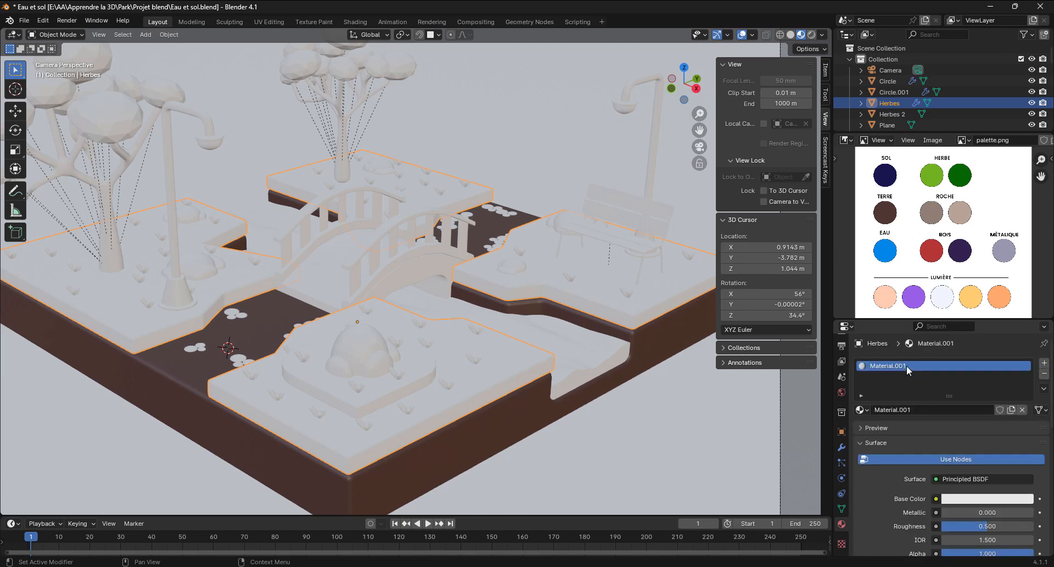
{"action": "double_click", "coordinate": [911, 409]}
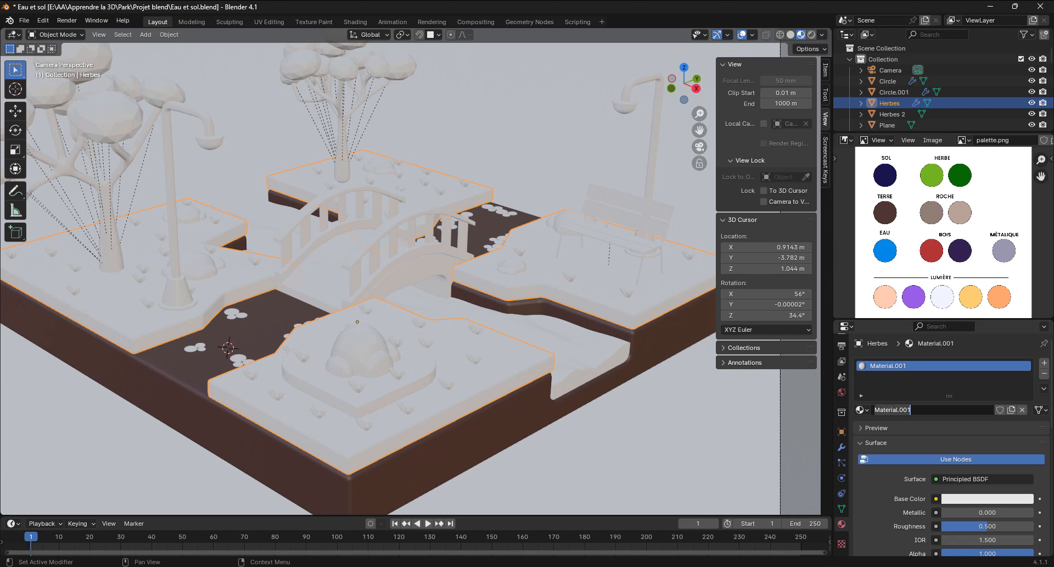
{"action": "type", "text": "He"}
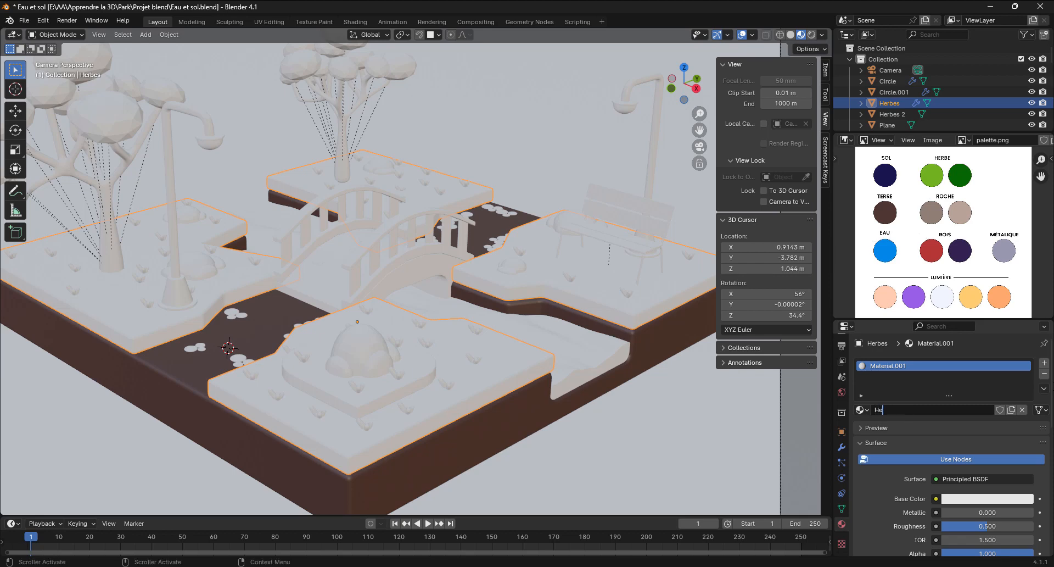
{"action": "type", "text": "rbe"}
{"action": "key", "text": "Return"}
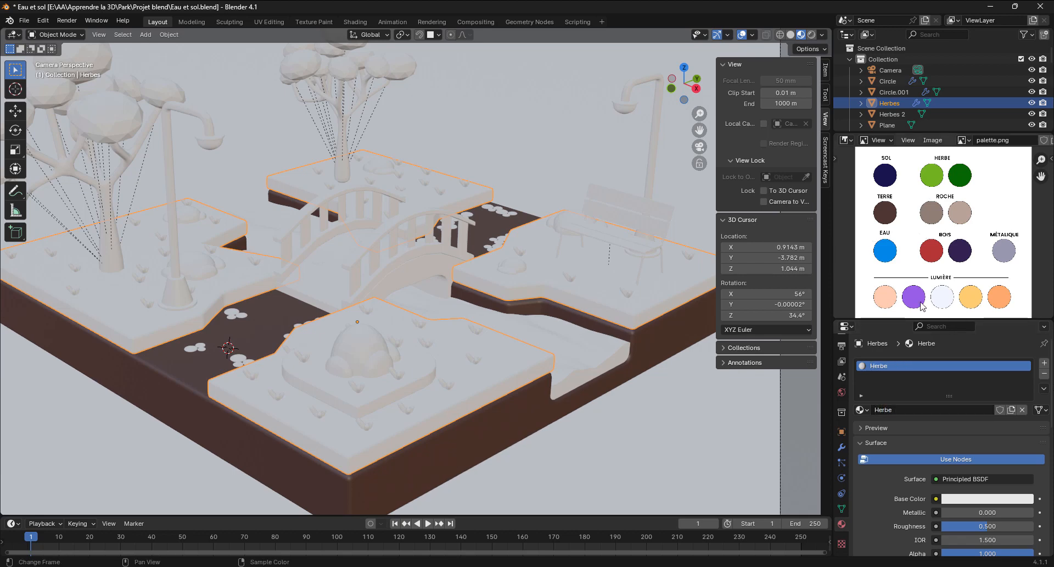
Set the Herbe material's base colour by sampling the light green HERBE swatch of the palette image.
{"action": "left_click", "coordinate": [1021, 497]}
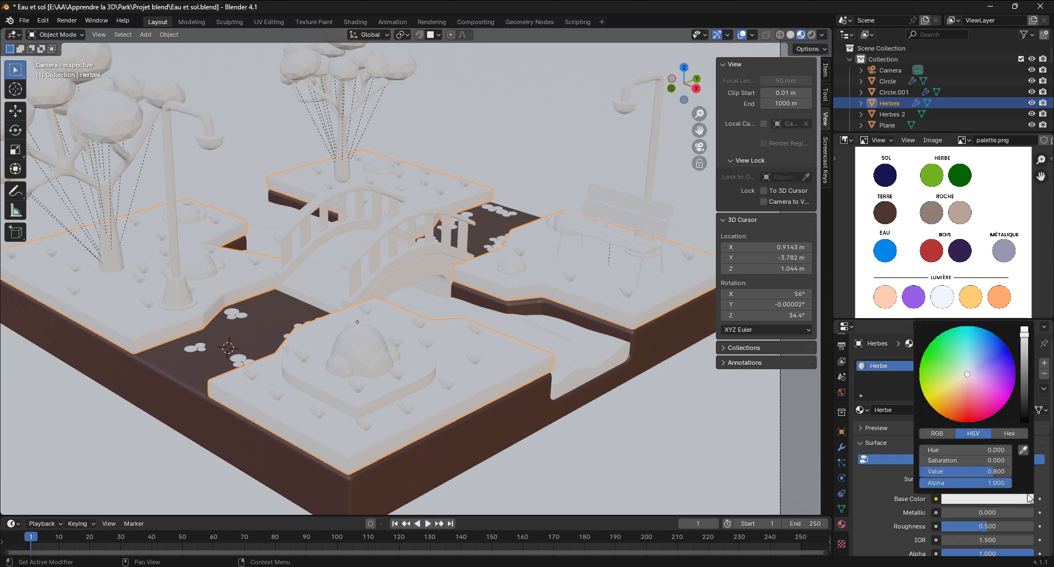
{"action": "left_click", "coordinate": [1023, 449]}
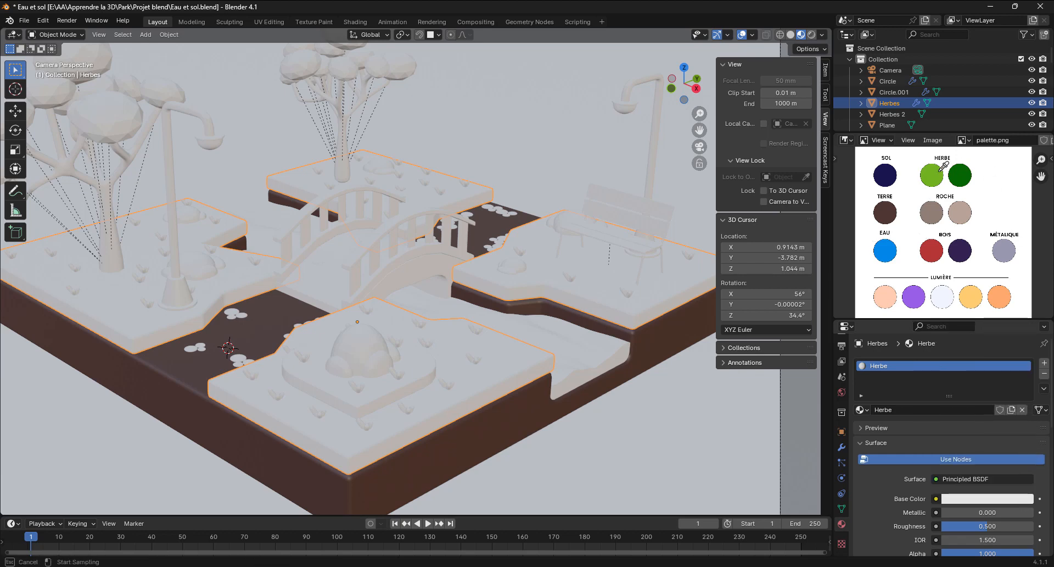
{"action": "left_click", "coordinate": [932, 173]}
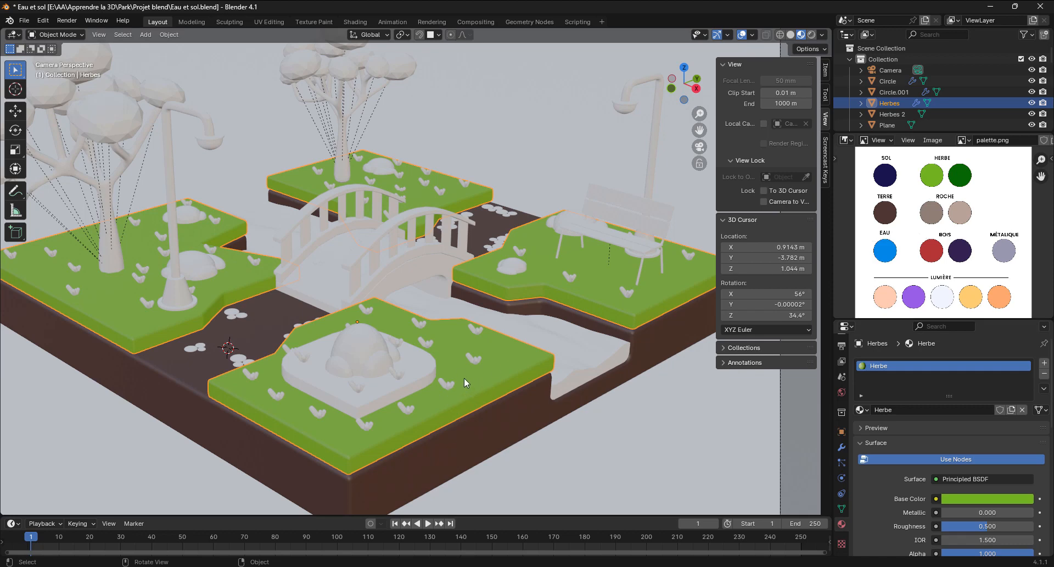
Expand the Herbe collection and select all its grass tufts from Herbe.001 to Herbe.054, with Herbe.001 active.
{"action": "left_click", "coordinate": [473, 359]}
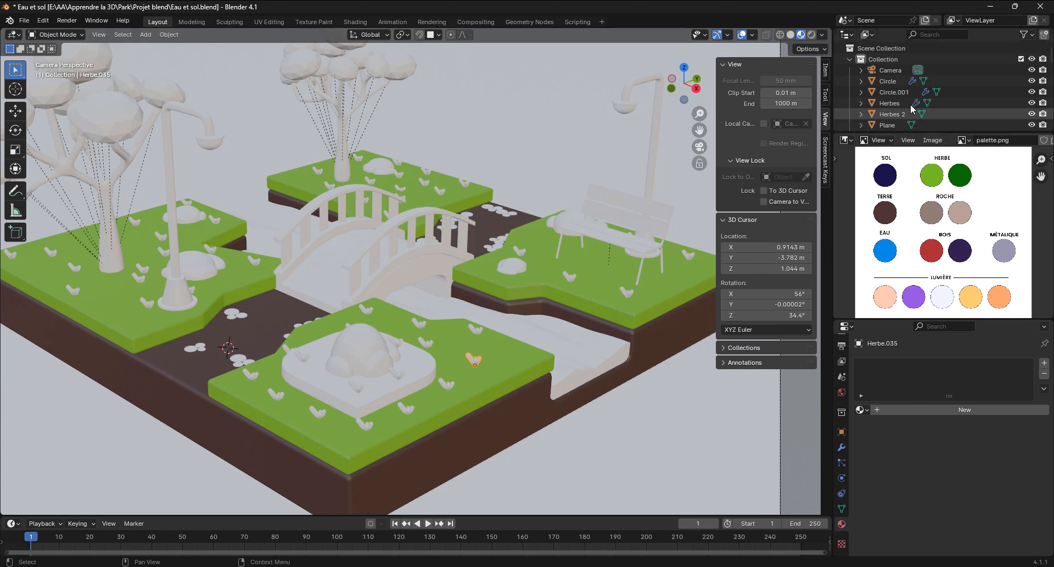
{"action": "scroll", "coordinate": [907, 112], "scroll_direction": "down", "scroll_amount": 15}
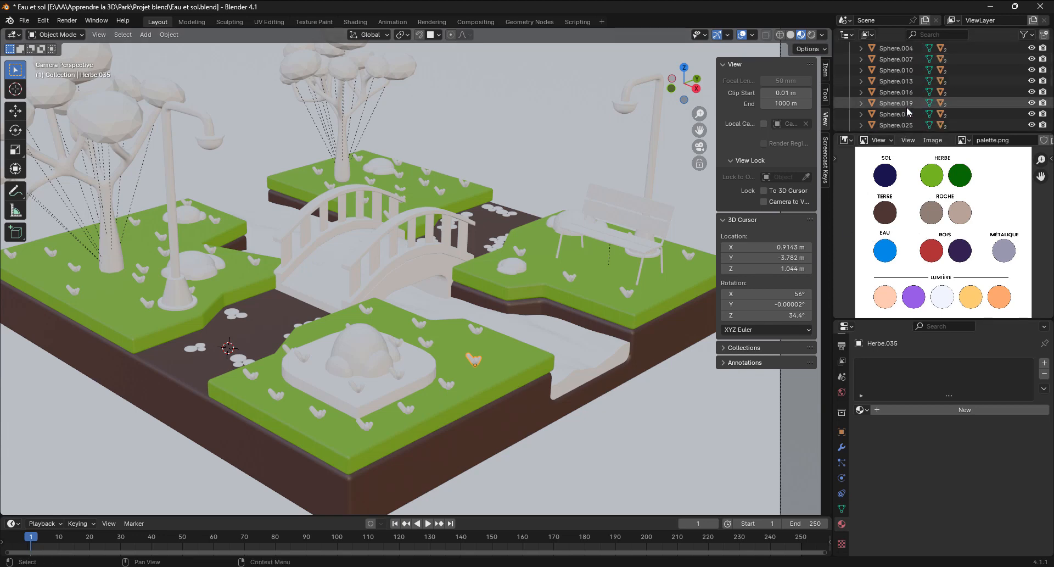
{"action": "scroll", "coordinate": [907, 111], "scroll_direction": "down", "scroll_amount": 10}
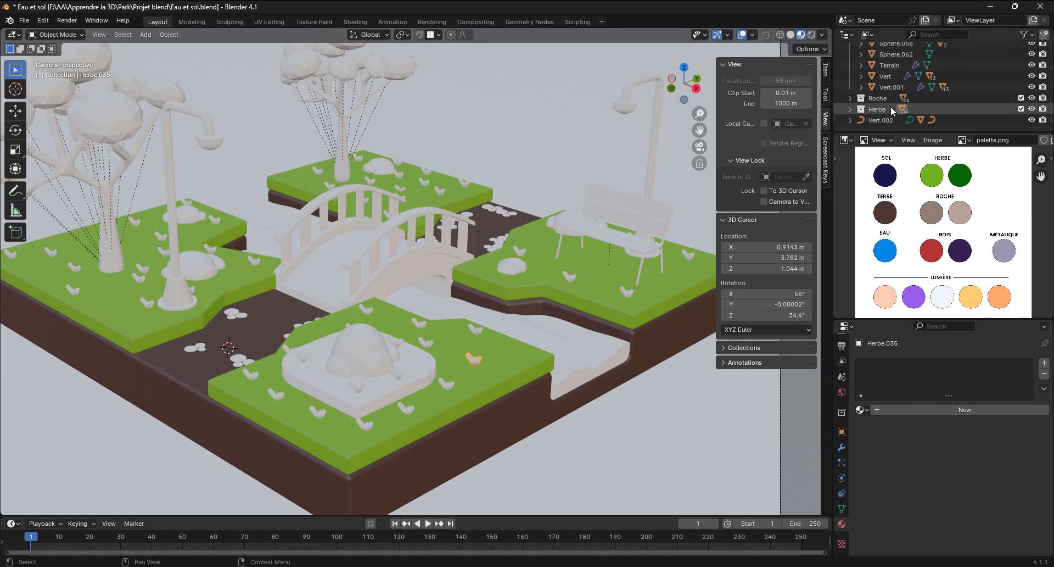
{"action": "left_click", "coordinate": [850, 110]}
{"action": "left_click", "coordinate": [889, 120]}
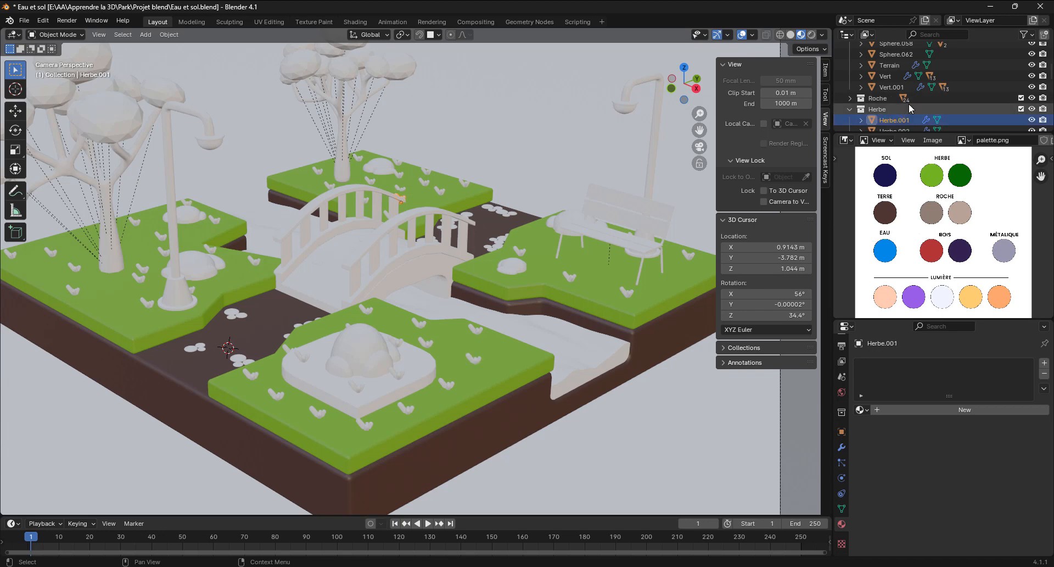
{"action": "scroll", "coordinate": [908, 106], "scroll_direction": "down", "scroll_amount": 10}
{"action": "scroll", "coordinate": [908, 105], "scroll_direction": "down", "scroll_amount": 12}
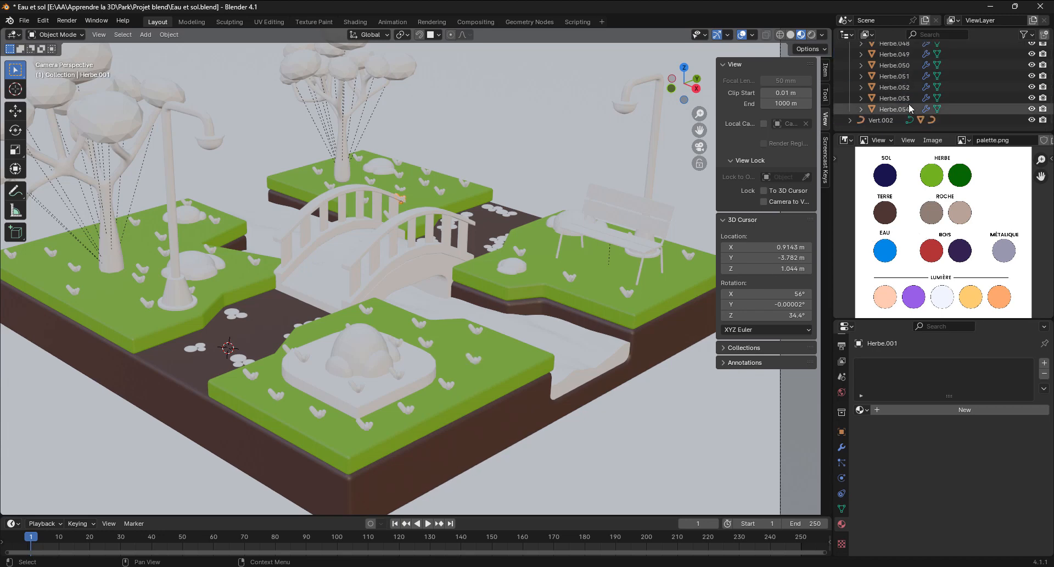
{"action": "left_click", "coordinate": [903, 109], "text": "shift"}
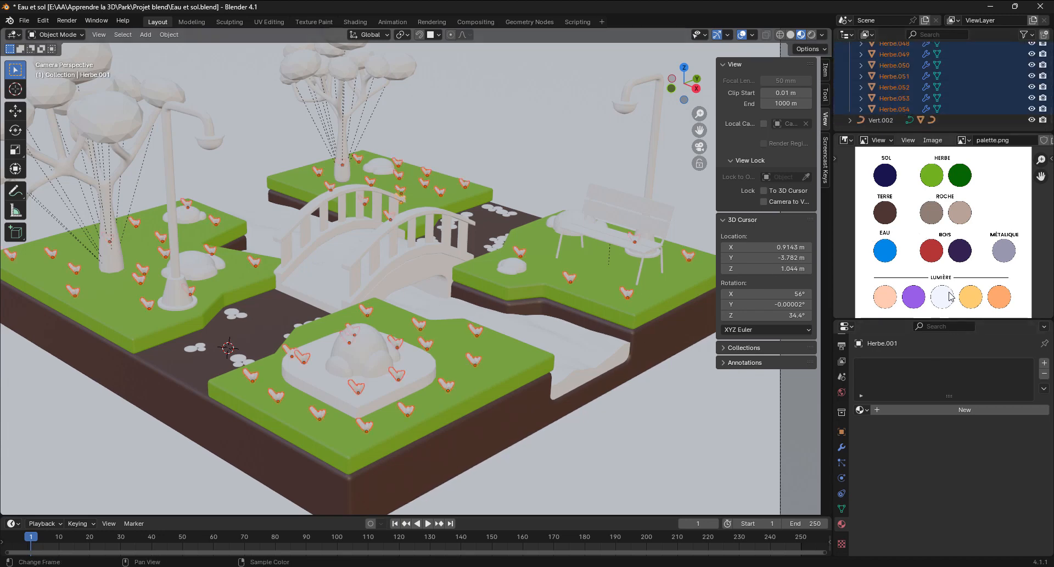
Add a material slot to the active grass tuft Herbe.001 with a new material named Herbes petit.
{"action": "left_click", "coordinate": [1044, 363]}
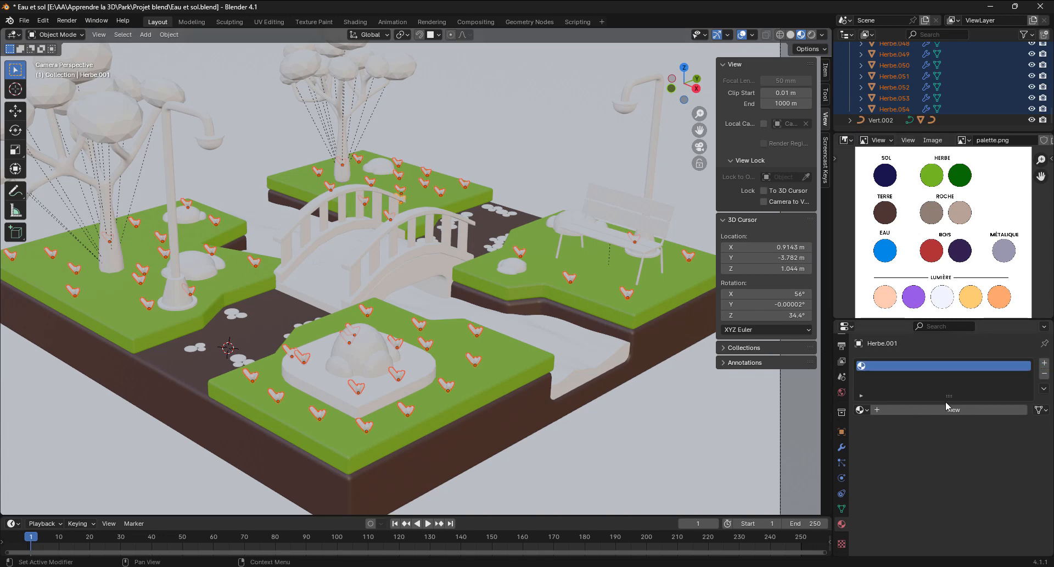
{"action": "left_click", "coordinate": [941, 408]}
{"action": "double_click", "coordinate": [923, 412]}
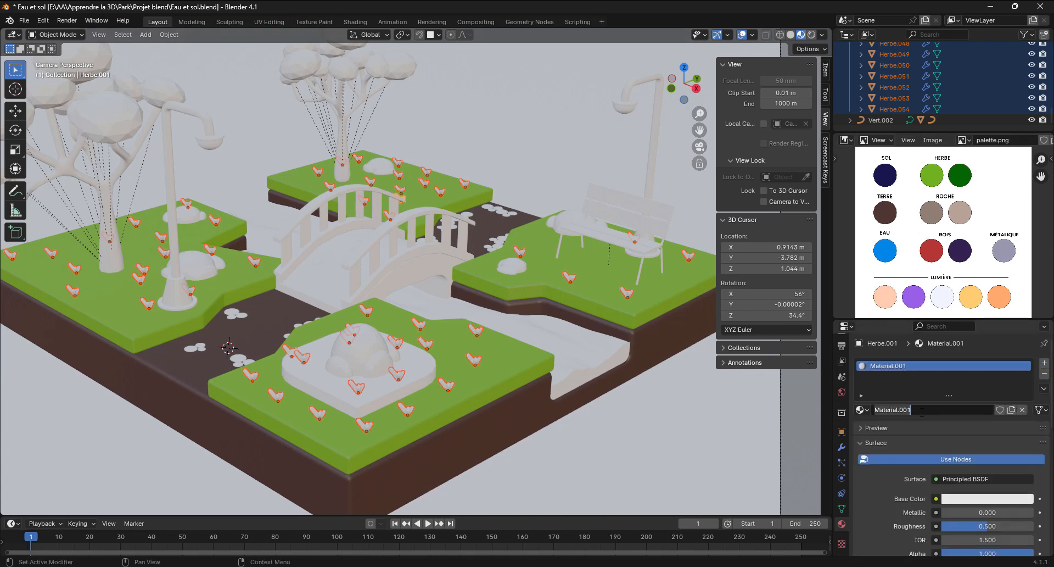
{"action": "type", "text": "Herbes petit"}
{"action": "key", "text": "Return"}
Set the Herbes petit base colour by sampling the dark green HERBE swatch, and deselect the grass tufts.
{"action": "left_click", "coordinate": [1017, 499]}
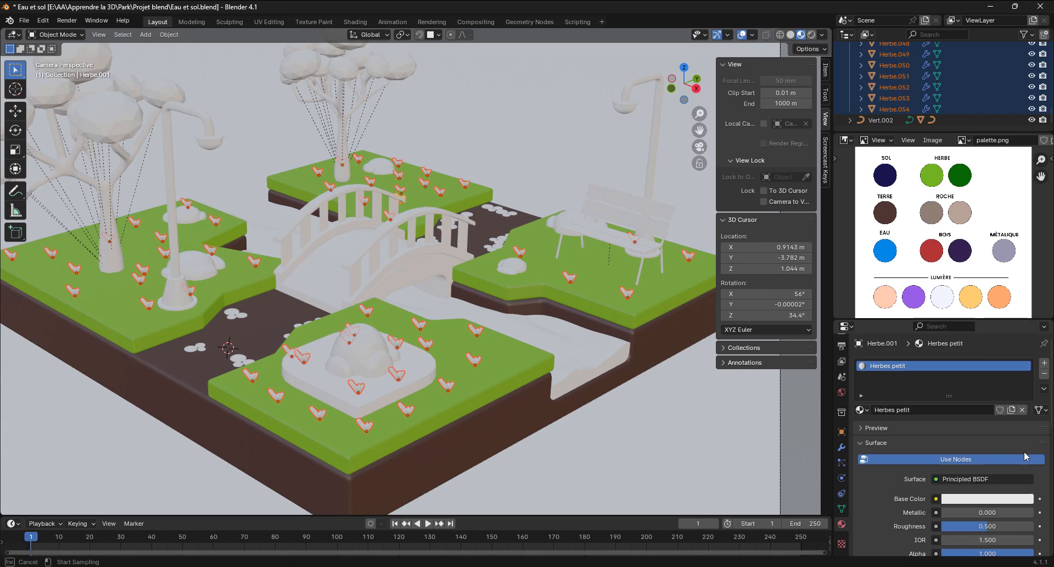
{"action": "left_click", "coordinate": [962, 176]}
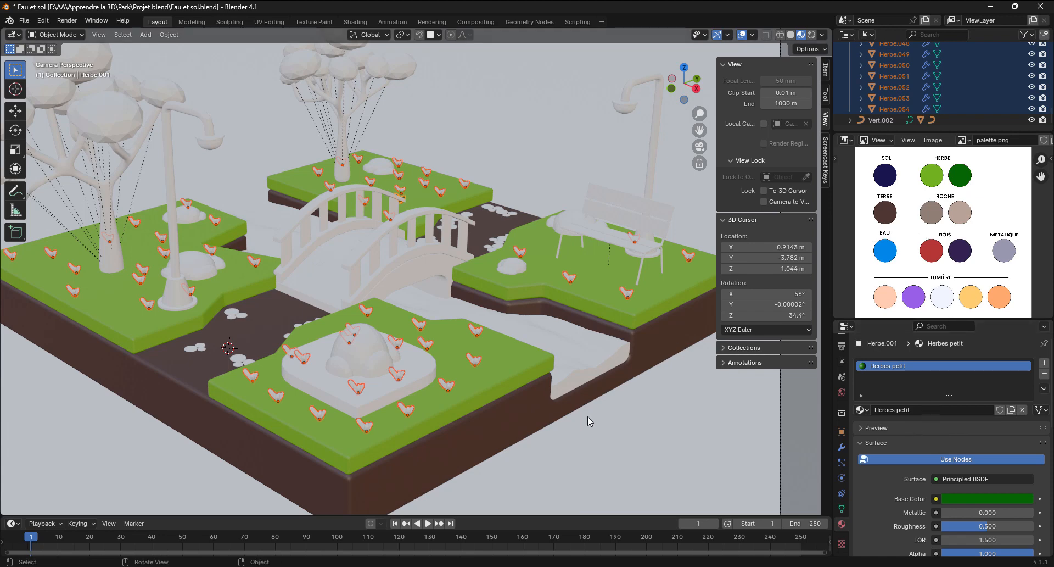
{"action": "left_click", "coordinate": [566, 424]}
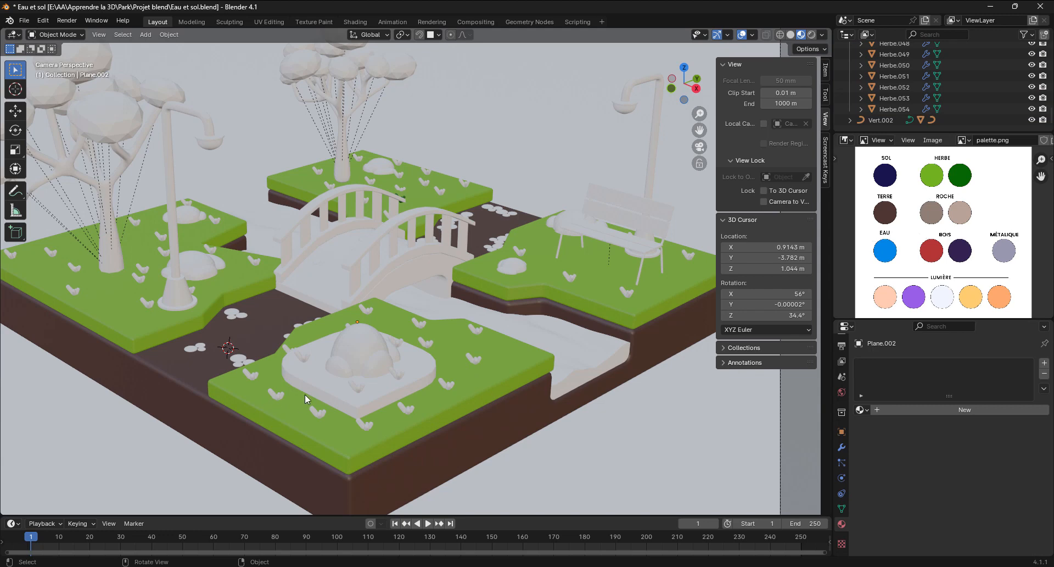
Select all grass tufts with Herbe.054 active and give it the existing Herbes petit material.
{"action": "scroll", "coordinate": [322, 339], "scroll_direction": "up", "scroll_amount": 5}
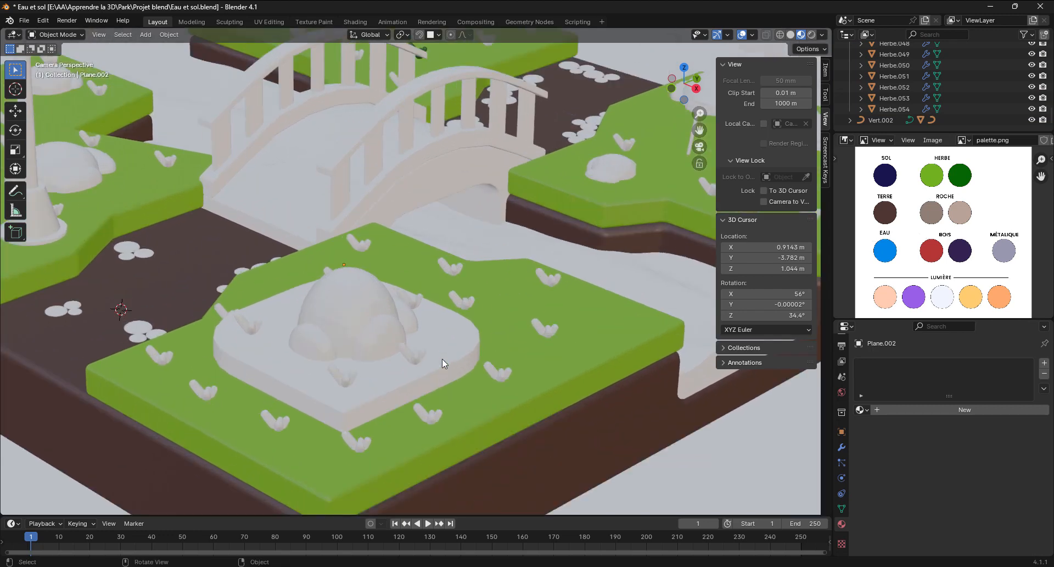
{"action": "middle_click_drag", "start_coordinate": [442, 358], "coordinate": [388, 345], "text": "shift"}
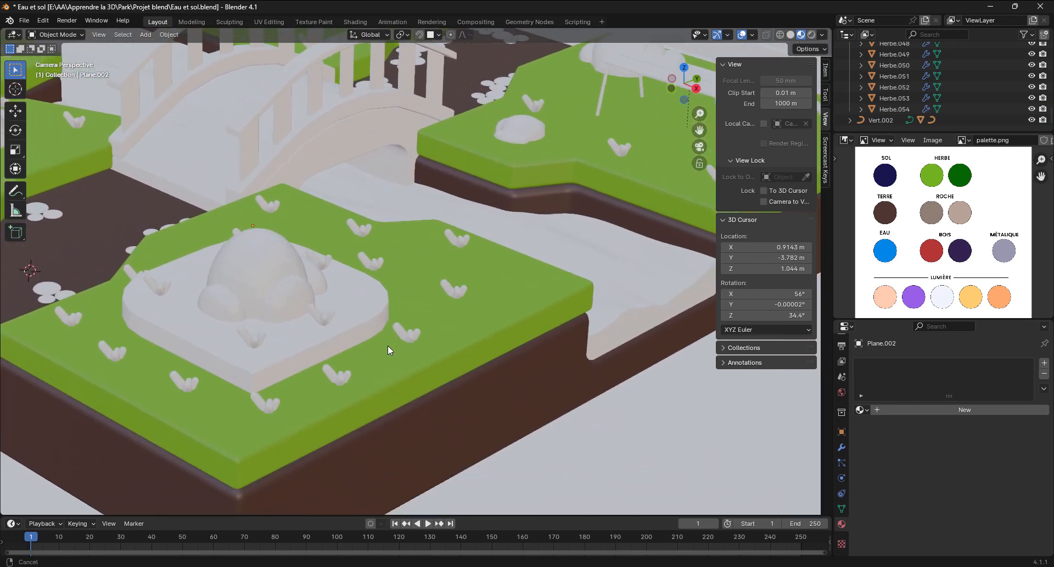
{"action": "left_click", "coordinate": [900, 109]}
{"action": "scroll", "coordinate": [906, 112], "scroll_direction": "up", "scroll_amount": 6}
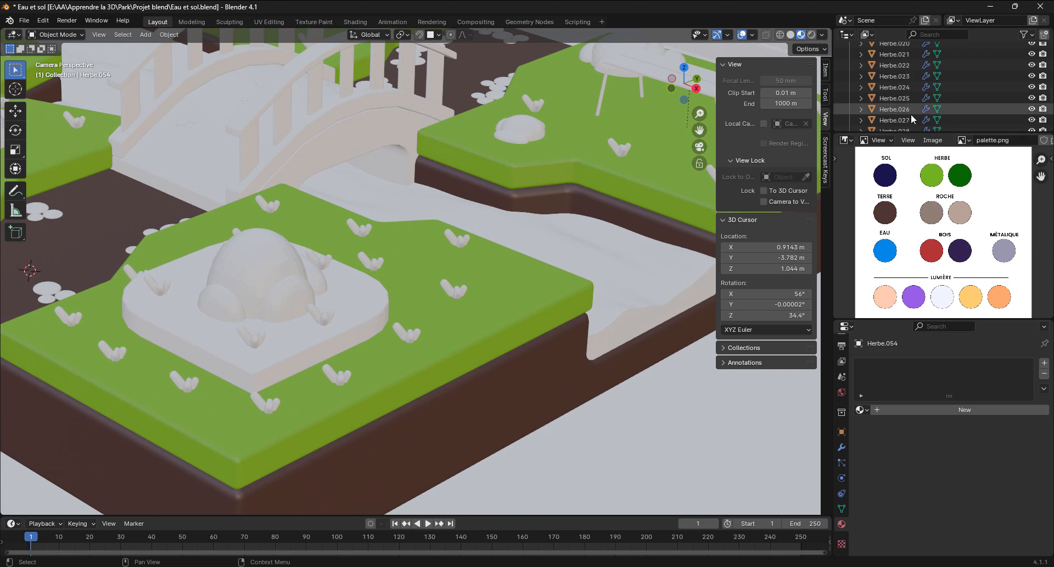
{"action": "scroll", "coordinate": [910, 114], "scroll_direction": "up", "scroll_amount": 10}
{"action": "left_click", "coordinate": [893, 76], "text": "shift"}
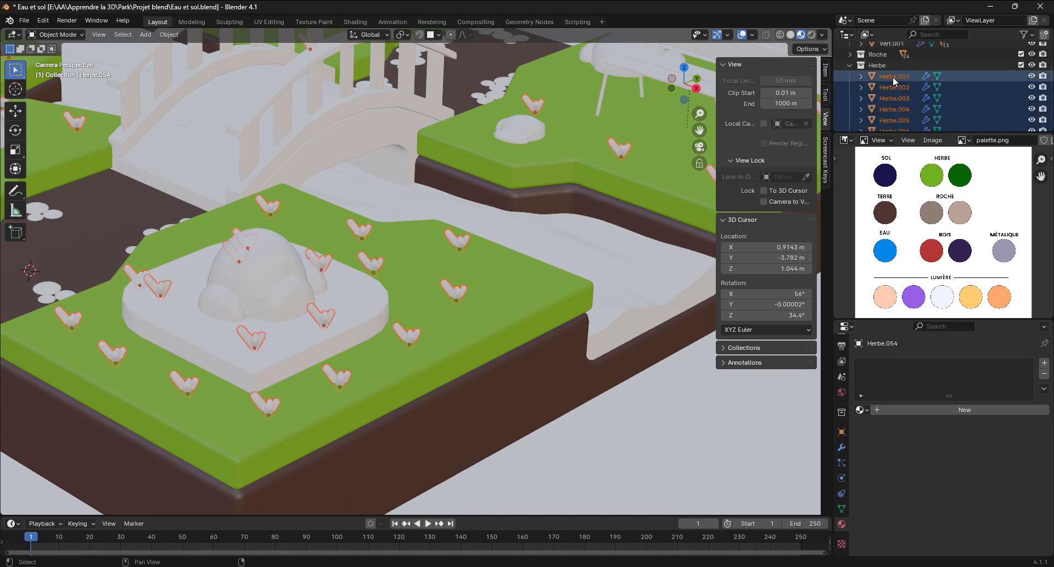
{"action": "scroll", "coordinate": [481, 255], "scroll_direction": "down", "scroll_amount": 6}
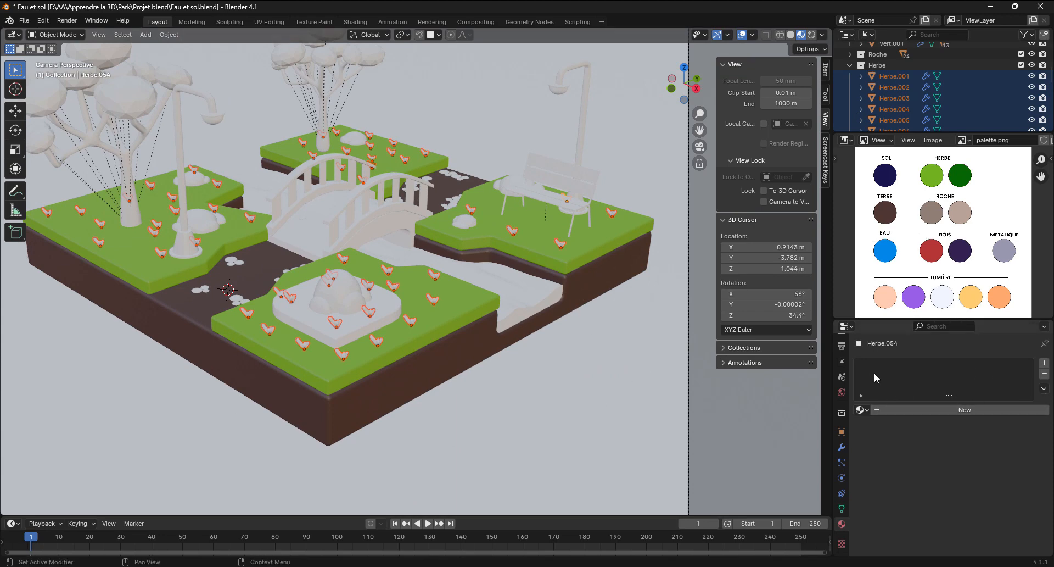
{"action": "left_click", "coordinate": [860, 409]}
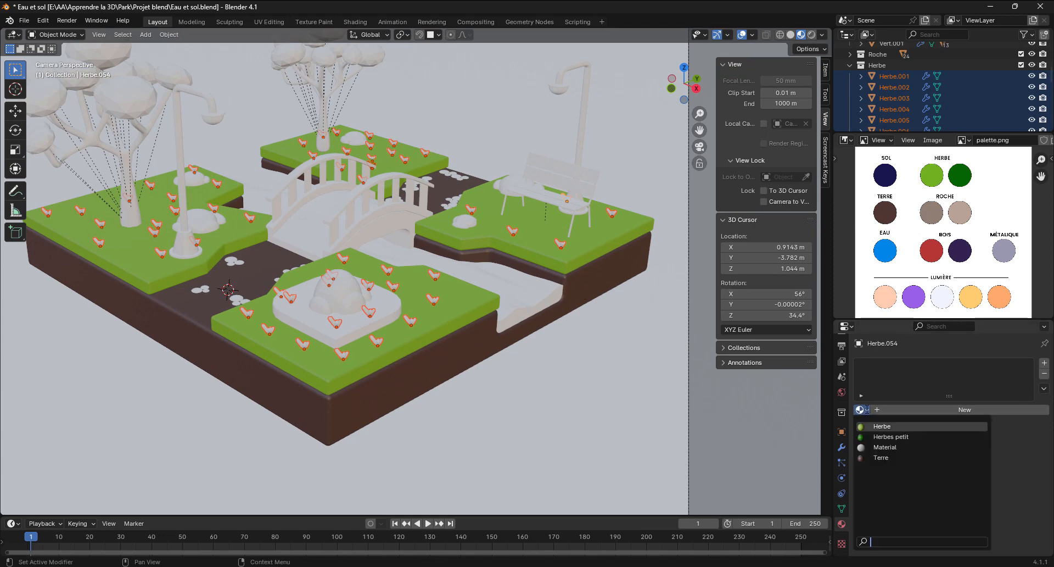
{"action": "left_click", "coordinate": [894, 437]}
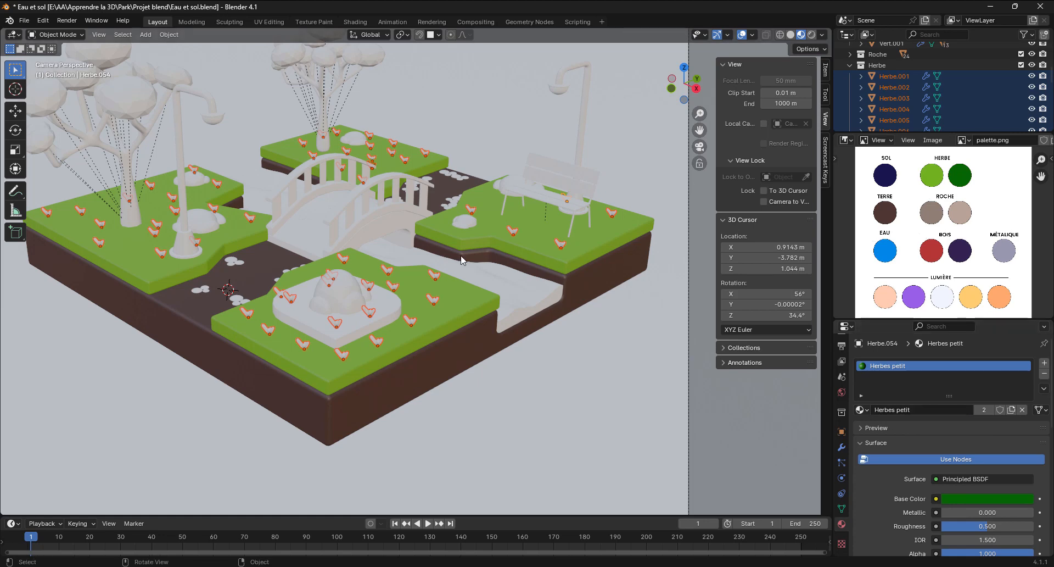
Inspect the selected grass tufts in Edit Mode with their geometry deselected, and return to Object Mode.
{"action": "key", "text": "Tab"}
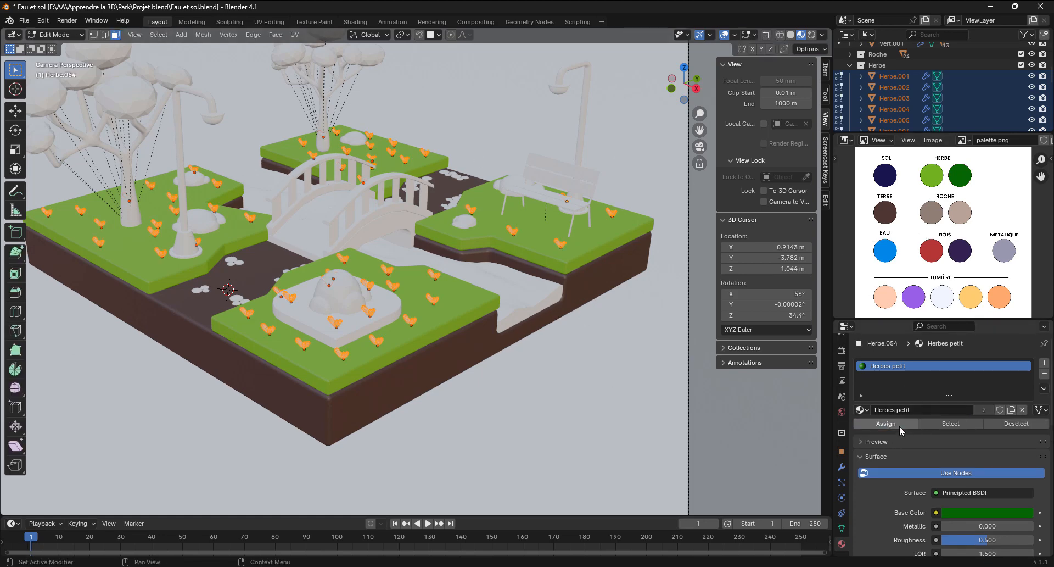
{"action": "key", "text": "alt+a"}
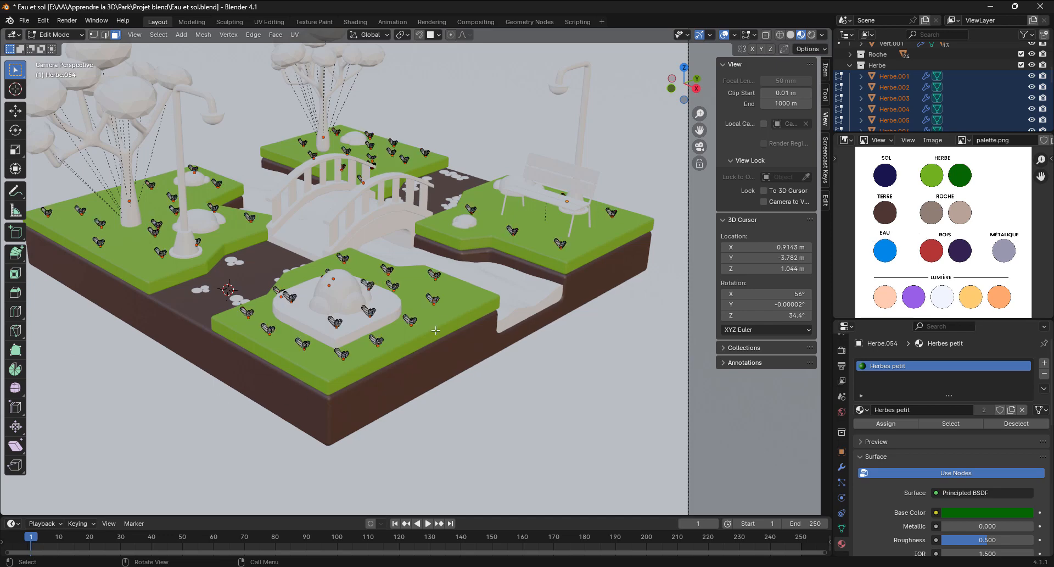
{"action": "scroll", "coordinate": [435, 317], "scroll_direction": "up", "scroll_amount": 3}
{"action": "key", "text": "Tab"}
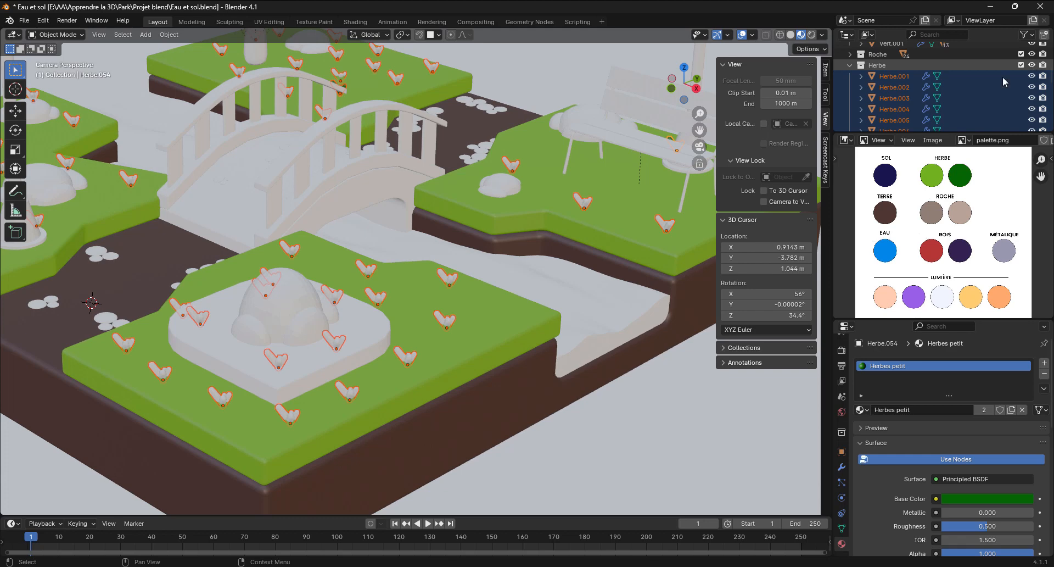
Select Herbe.001 to check its material, and examine the grass tufts on the front lawn up close.
{"action": "left_click", "coordinate": [891, 79]}
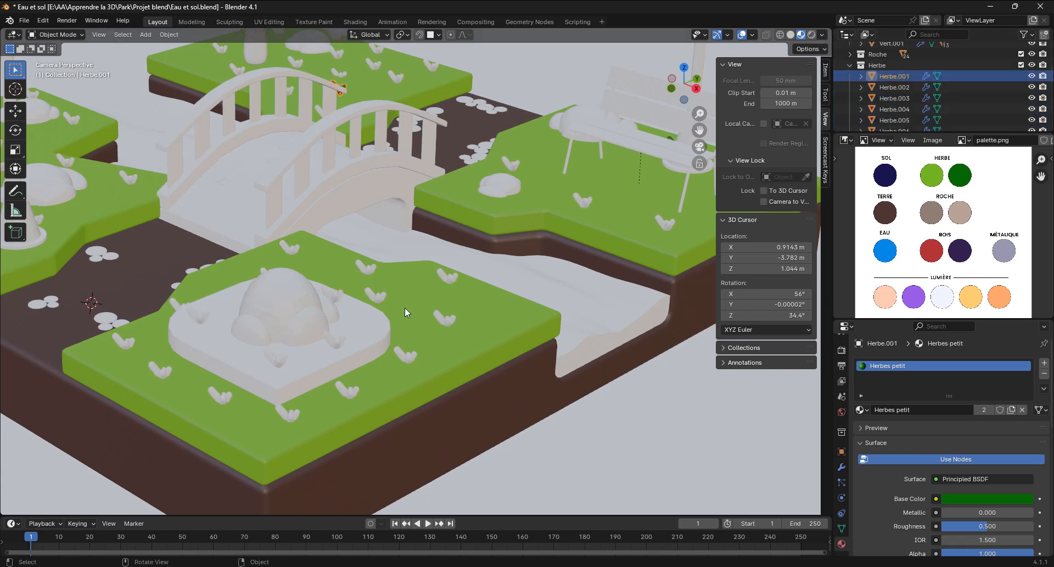
{"action": "mouse_move", "coordinate": [424, 291]}
{"action": "middle_mouse_down"}
{"action": "mouse_move", "coordinate": [410, 286]}
{"action": "mouse_move", "coordinate": [420, 296]}
{"action": "middle_mouse_up"}
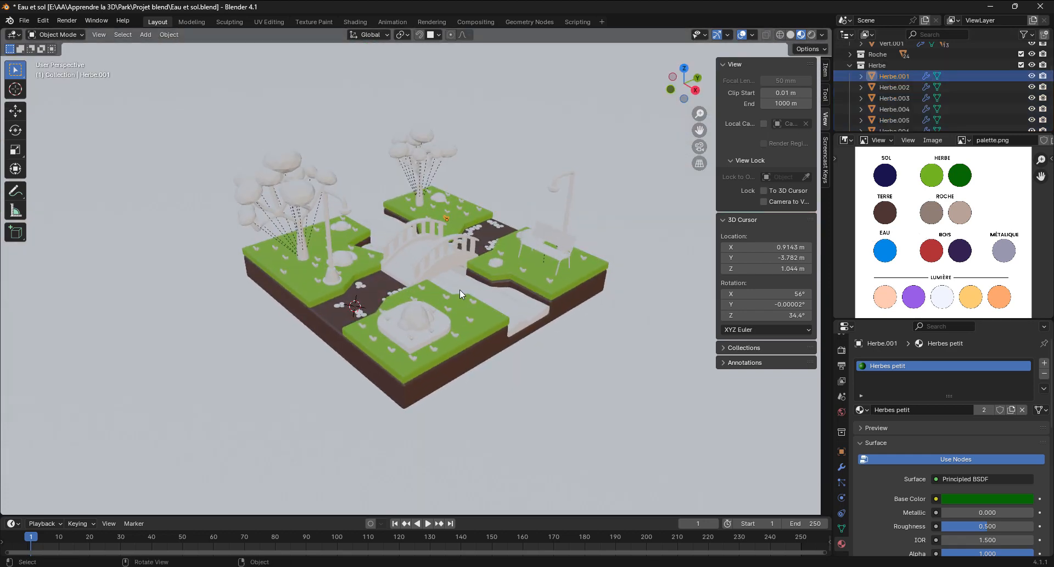
{"action": "scroll", "coordinate": [467, 299], "scroll_direction": "up", "scroll_amount": 7}
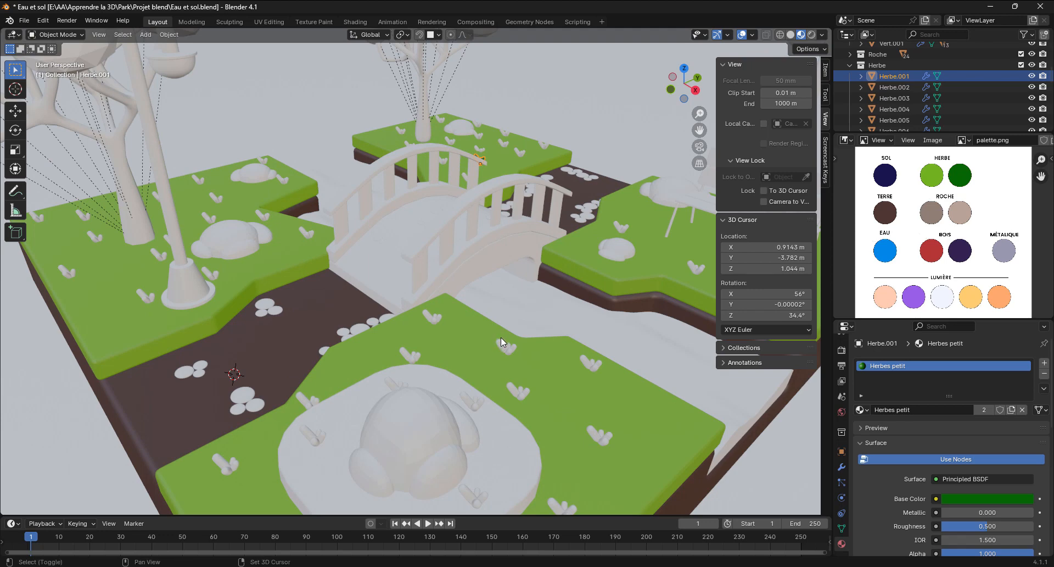
{"action": "scroll", "coordinate": [500, 337], "scroll_direction": "up", "scroll_amount": 8}
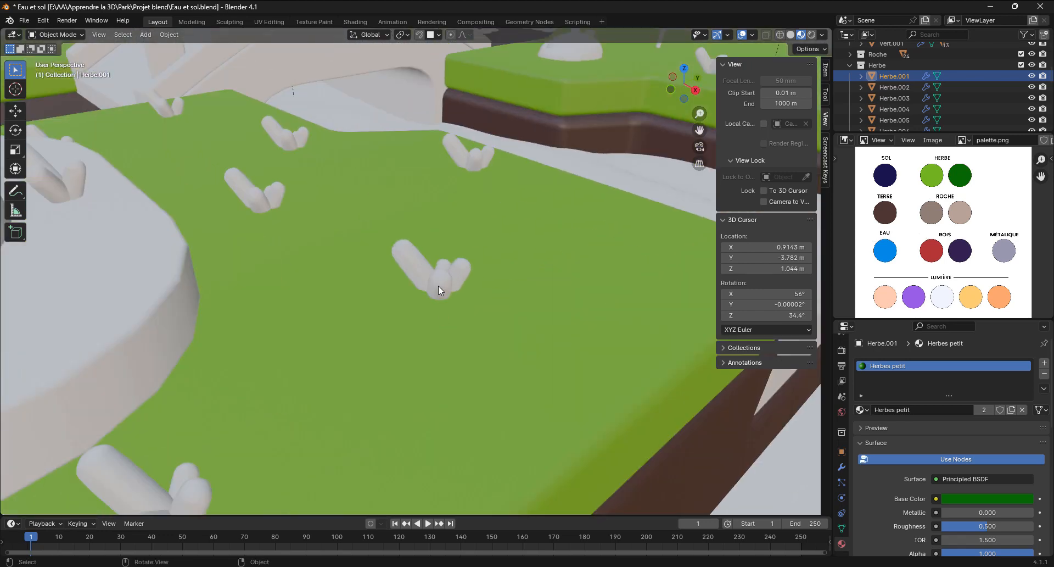
Give grass tuft Herbe.035 on the front lawn the existing Herbes petit material.
{"action": "left_click", "coordinate": [438, 285]}
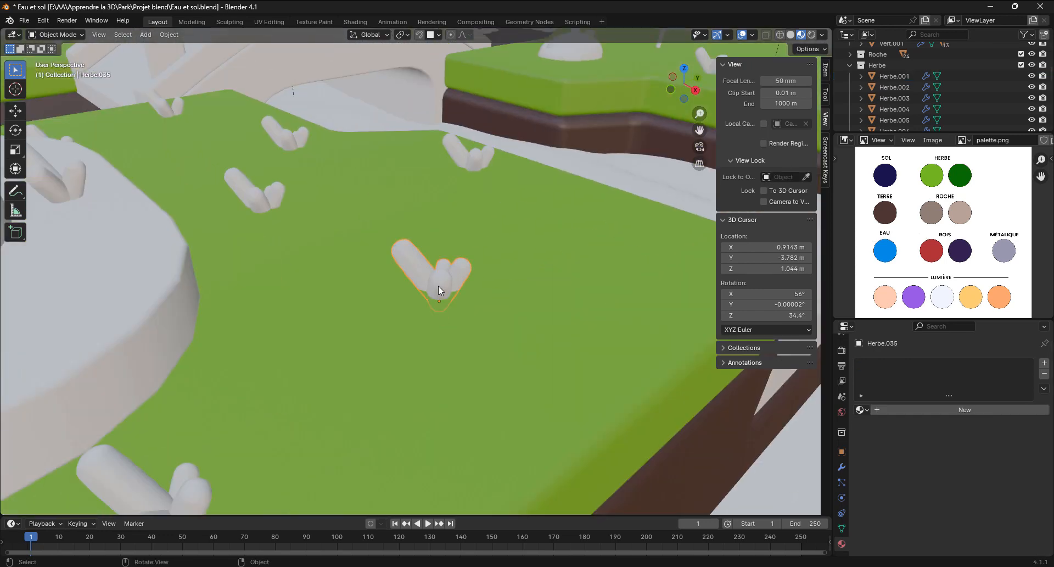
{"action": "left_click", "coordinate": [861, 410]}
{"action": "left_click", "coordinate": [891, 436]}
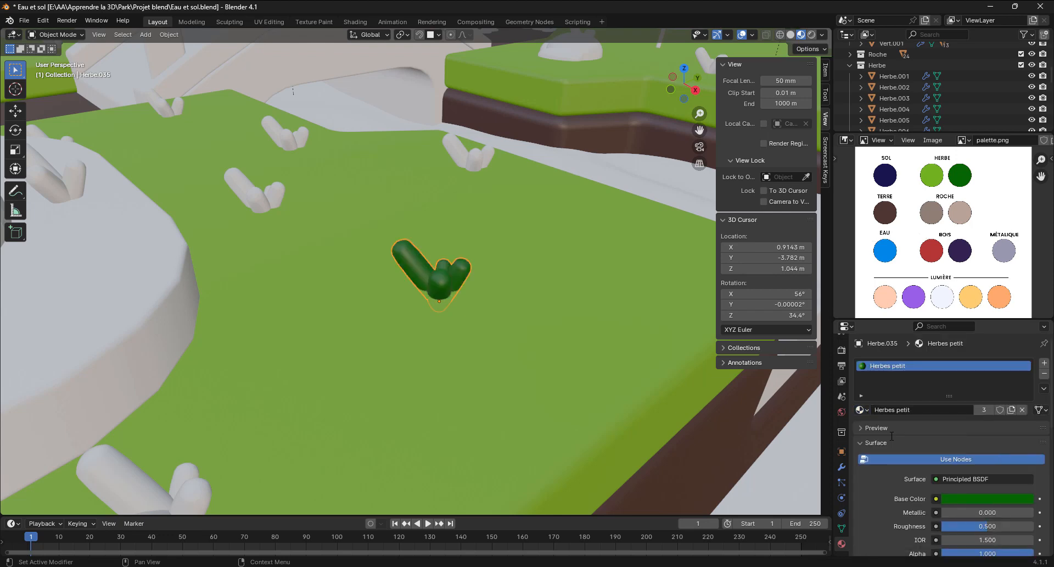
Try to give all grass tufts from Herbe.001 to Herbe.054 the Herbes petit material at once, with Herbe.001 active.
{"action": "left_click", "coordinate": [895, 74]}
{"action": "scroll", "coordinate": [438, 223], "scroll_direction": "down", "scroll_amount": 8}
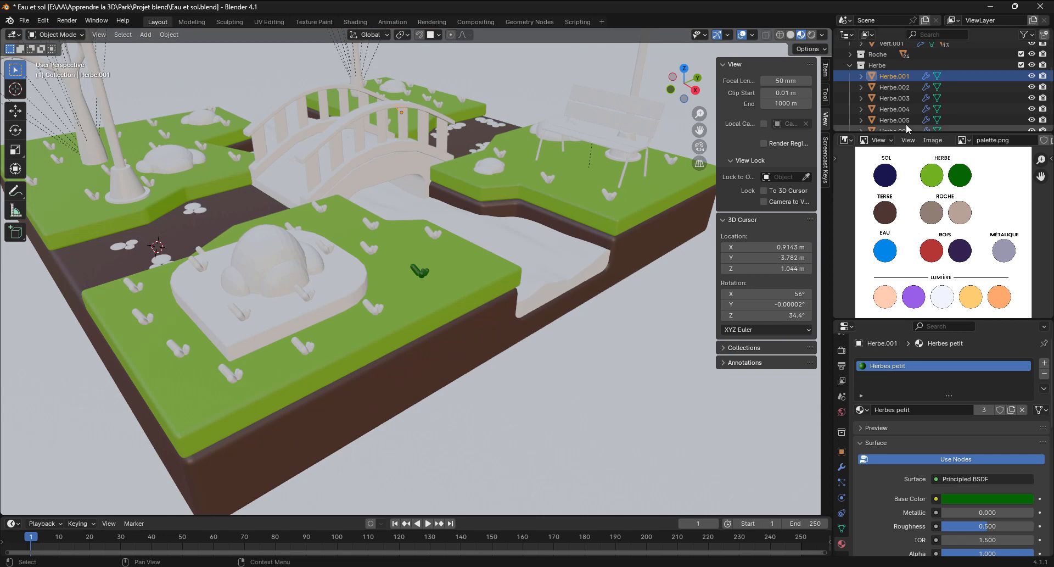
{"action": "scroll", "coordinate": [895, 116], "scroll_direction": "down", "scroll_amount": 20}
{"action": "left_click", "coordinate": [893, 111], "text": "shift"}
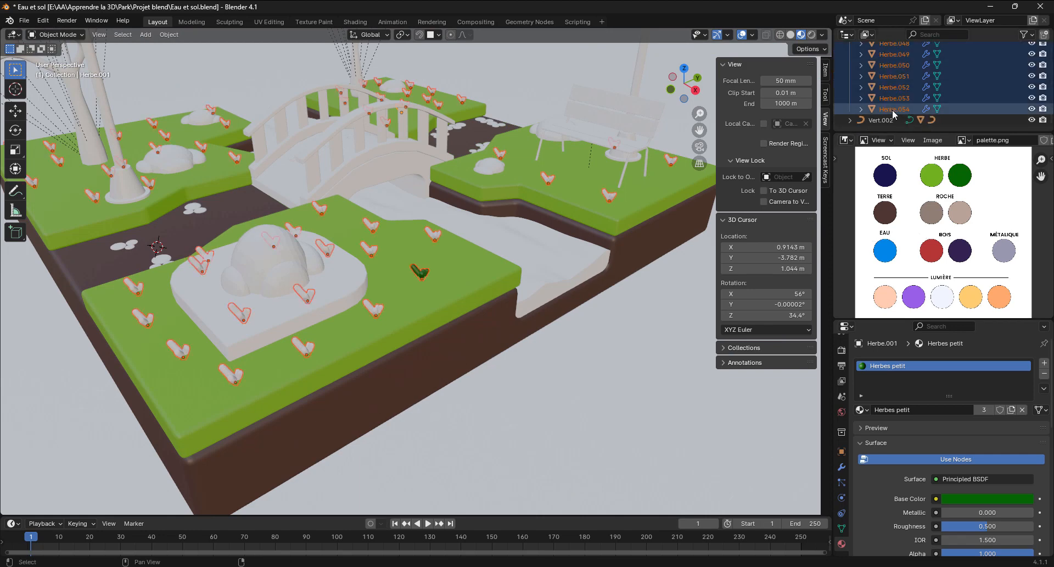
{"action": "middle_click_drag", "start_coordinate": [459, 317], "coordinate": [437, 305]}
{"action": "left_click", "coordinate": [868, 410]}
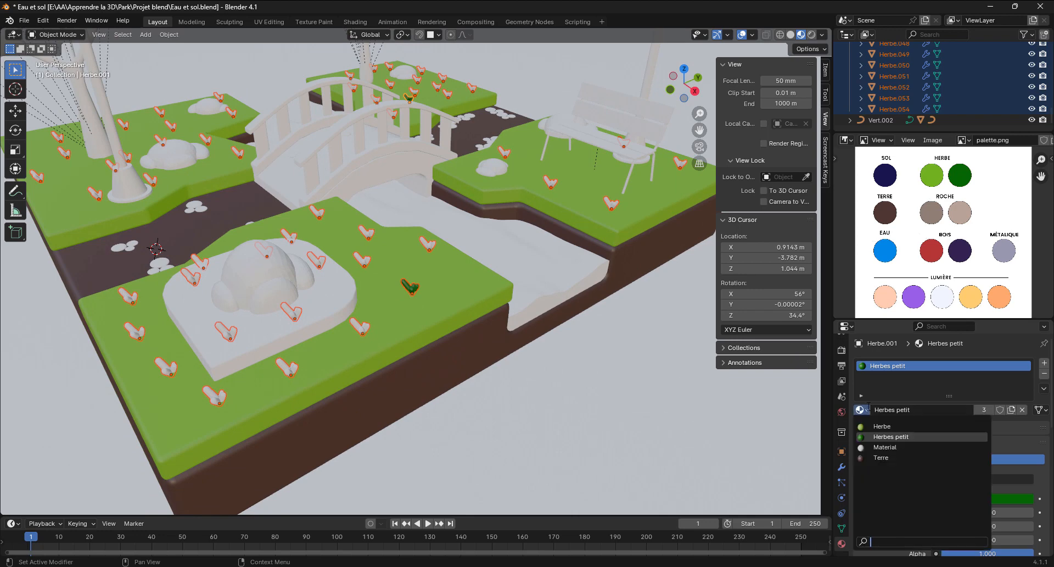
{"action": "left_click", "coordinate": [889, 436]}
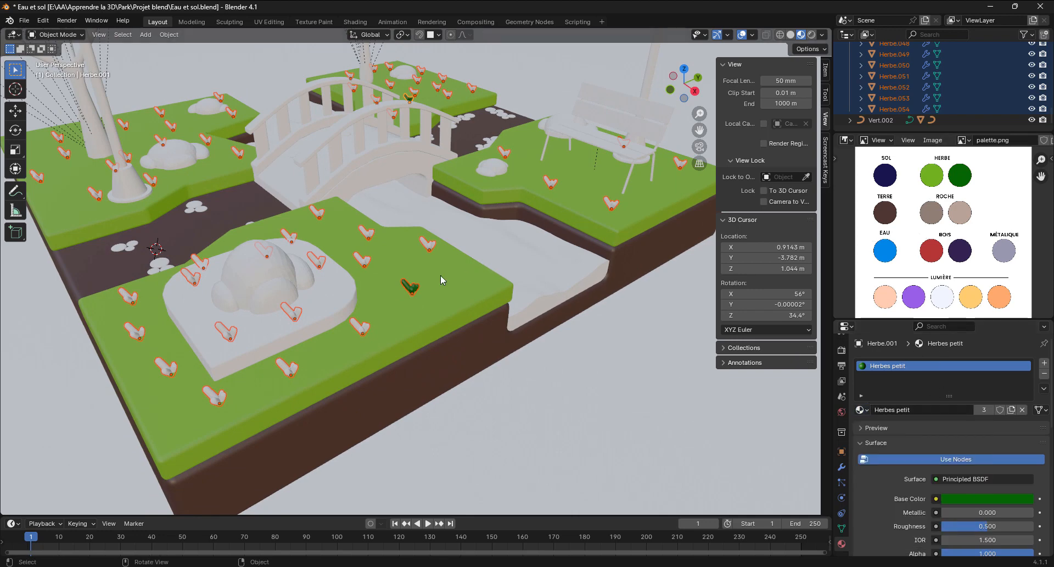
Give grass tufts Herbe.034 and Herbe.036 on the front lawn the existing Herbes petit material.
{"action": "left_click", "coordinate": [430, 249]}
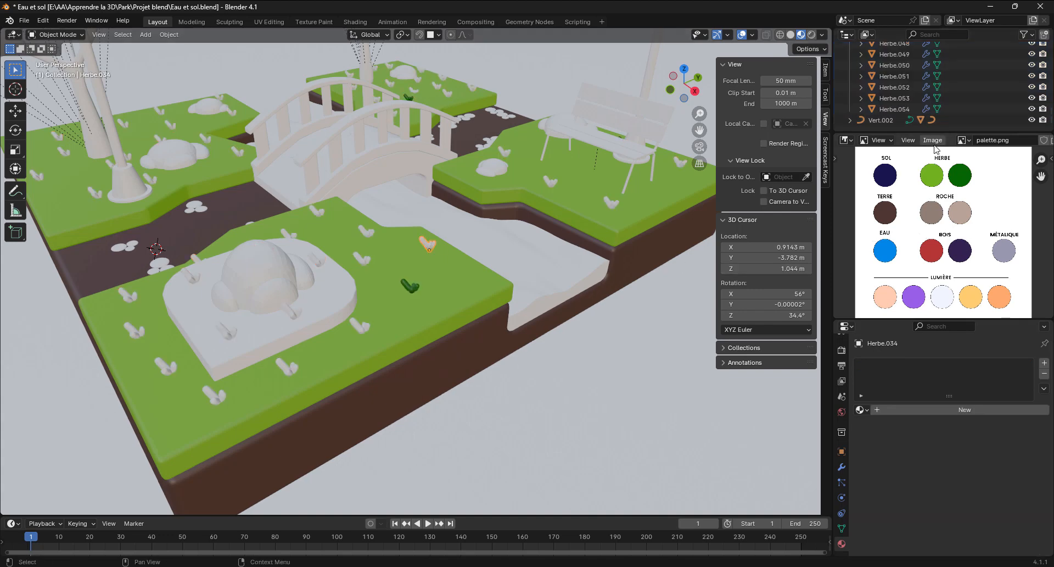
{"action": "left_click", "coordinate": [862, 409]}
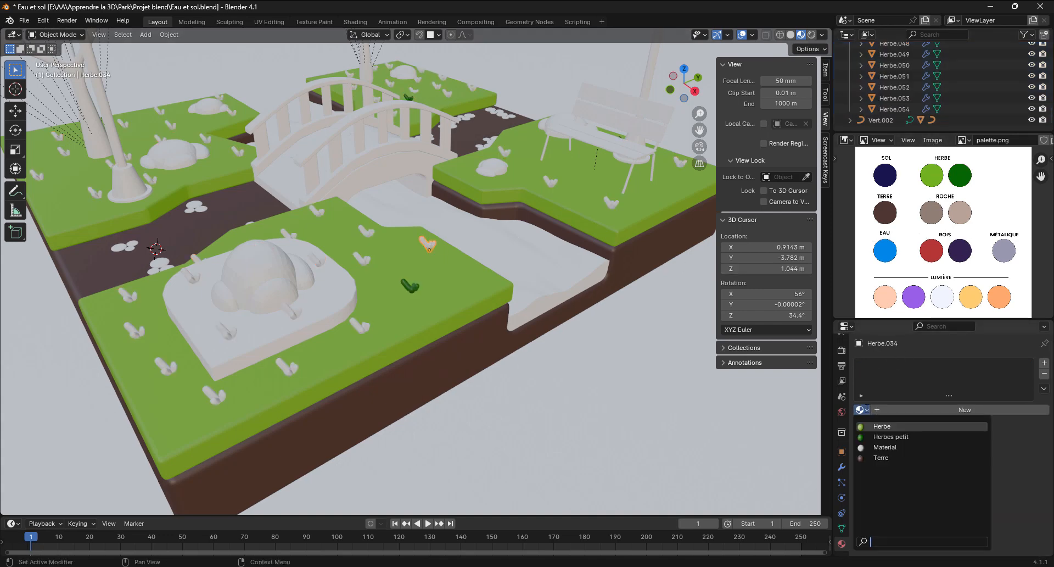
{"action": "left_click", "coordinate": [891, 437]}
{"action": "left_click", "coordinate": [364, 227]}
{"action": "left_click", "coordinate": [365, 258], "text": "shift"}
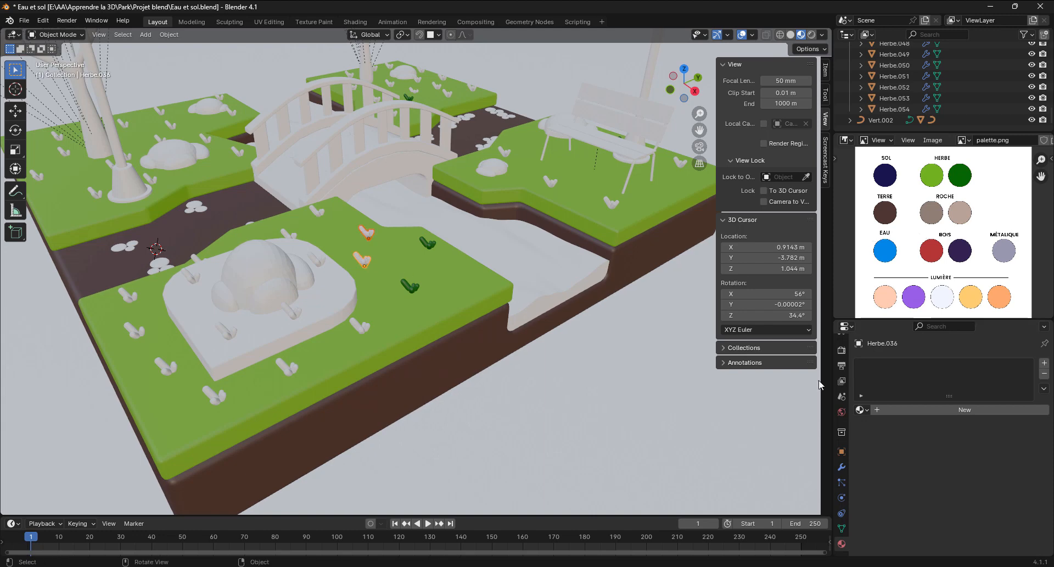
{"action": "left_click", "coordinate": [862, 410]}
{"action": "left_click", "coordinate": [887, 437]}
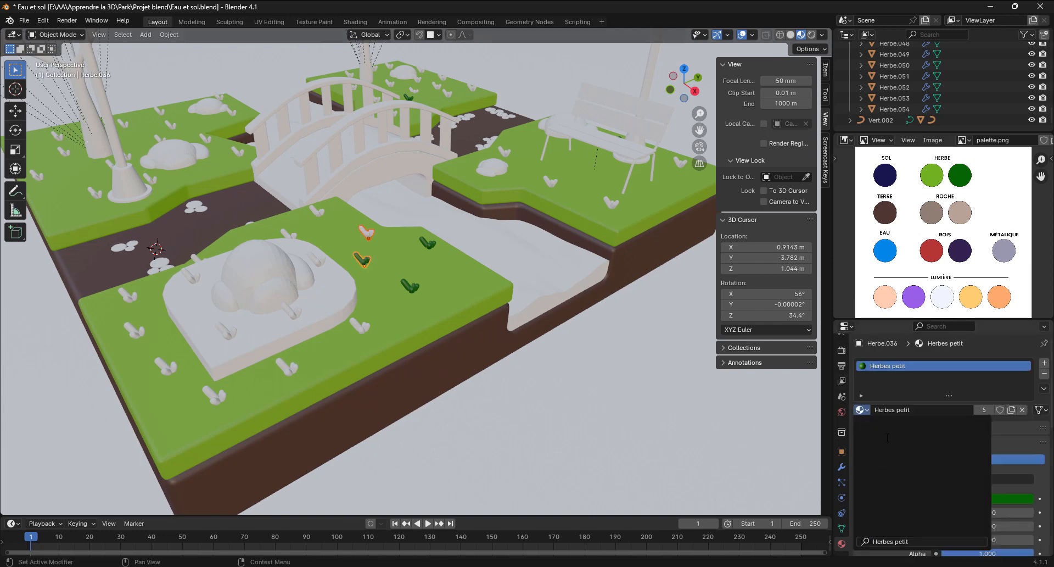
Assign the Herbes petit material to grass tufts Herbe.033 and Herbe.032 near the bridge end of the front lawn.
{"action": "left_click", "coordinate": [361, 235]}
{"action": "left_click", "coordinate": [368, 233]}
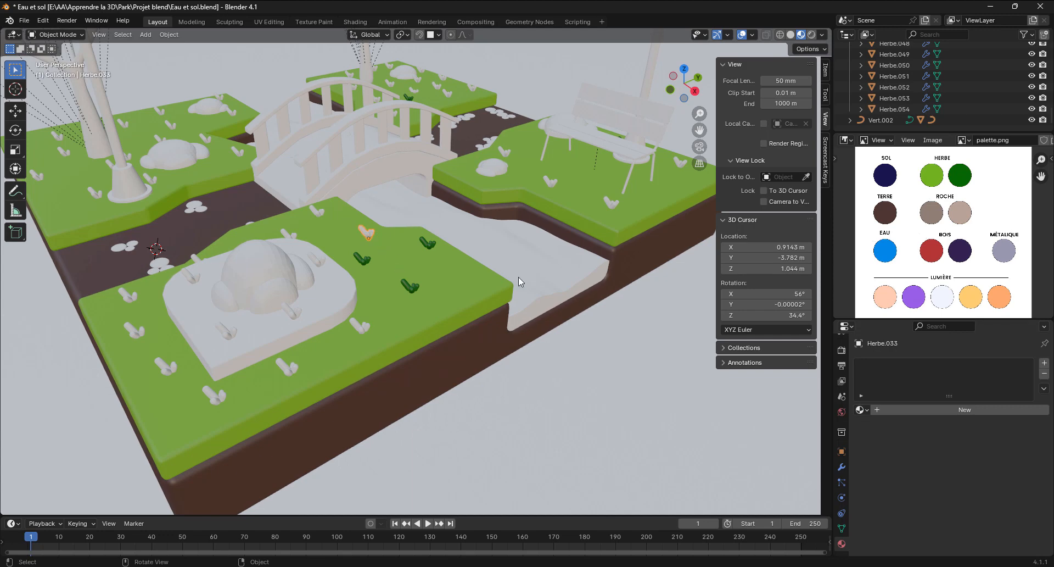
{"action": "left_click", "coordinate": [862, 410]}
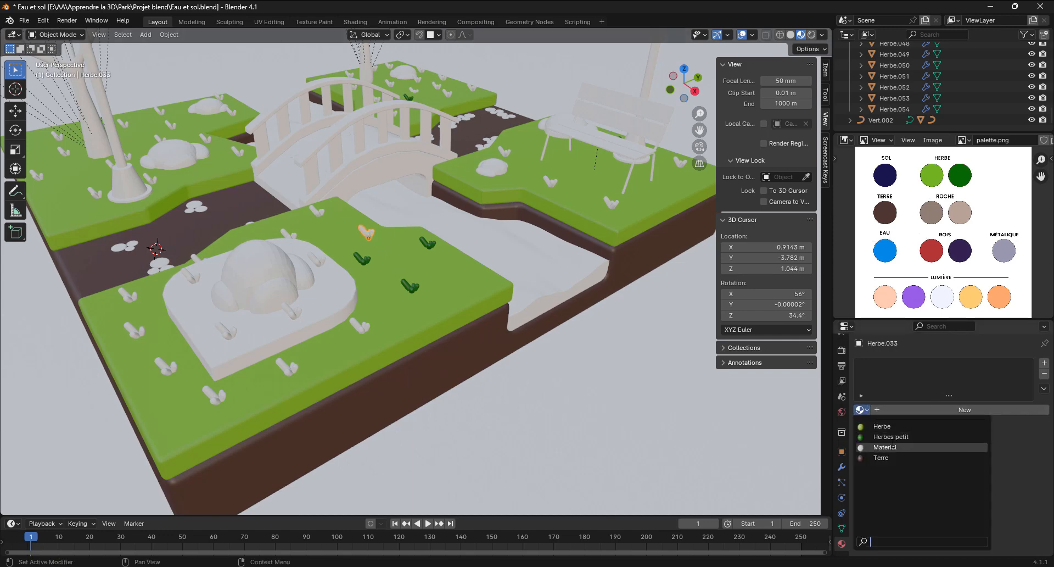
{"action": "left_click", "coordinate": [890, 437]}
{"action": "left_click", "coordinate": [318, 213]}
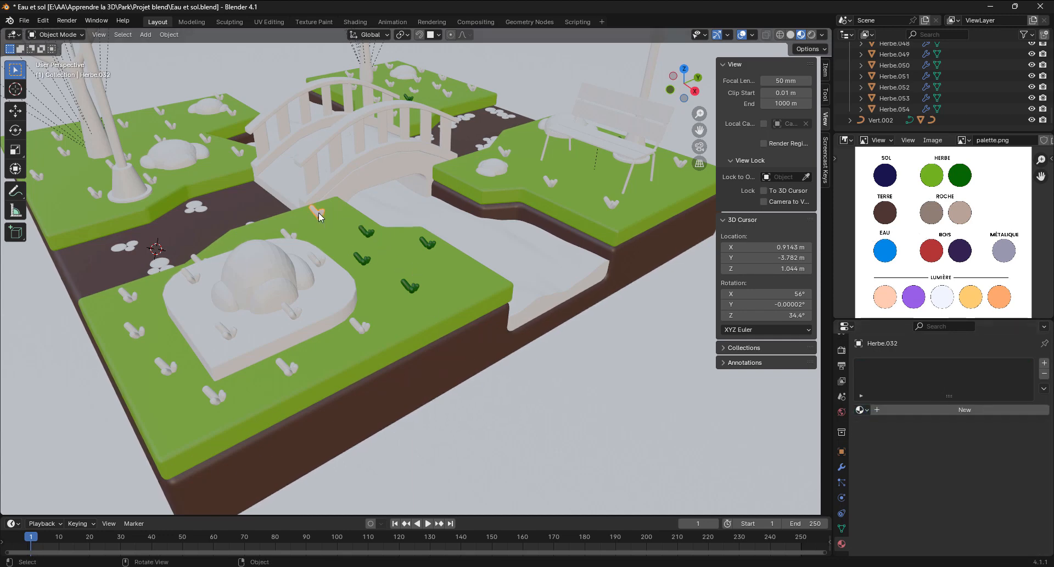
{"action": "left_click", "coordinate": [862, 409]}
{"action": "left_click", "coordinate": [890, 436]}
Apply Herbes petit to the tuft behind the front rock, to Herbe.042 and to the tuft on the rock's path side.
{"action": "left_click", "coordinate": [285, 230]}
{"action": "left_click", "coordinate": [861, 410]}
{"action": "left_click", "coordinate": [891, 436]}
{"action": "left_click", "coordinate": [359, 325]}
{"action": "left_click", "coordinate": [861, 409]}
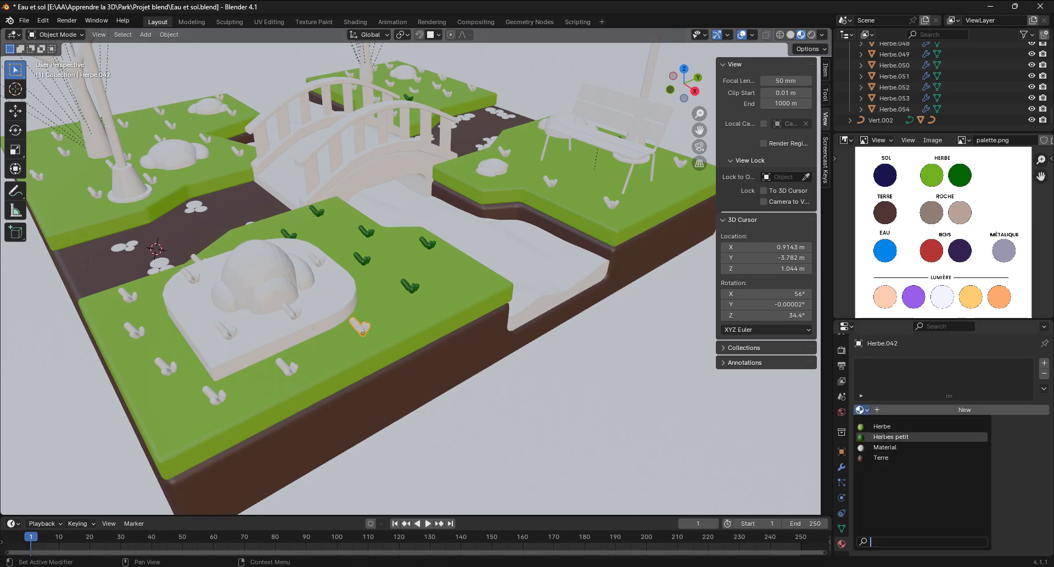
{"action": "left_click", "coordinate": [891, 437]}
{"action": "left_click", "coordinate": [195, 259]}
{"action": "left_click", "coordinate": [861, 410]}
{"action": "left_click", "coordinate": [890, 436]}
Assign Herbes petit to Herbe.046 on the raised mound and to the nearby tuft at the front lawn's path-side edge.
{"action": "middle_click_drag", "start_coordinate": [354, 286], "coordinate": [432, 301]}
{"action": "left_click", "coordinate": [413, 303]}
{"action": "left_click", "coordinate": [862, 410]}
{"action": "left_click", "coordinate": [890, 436]}
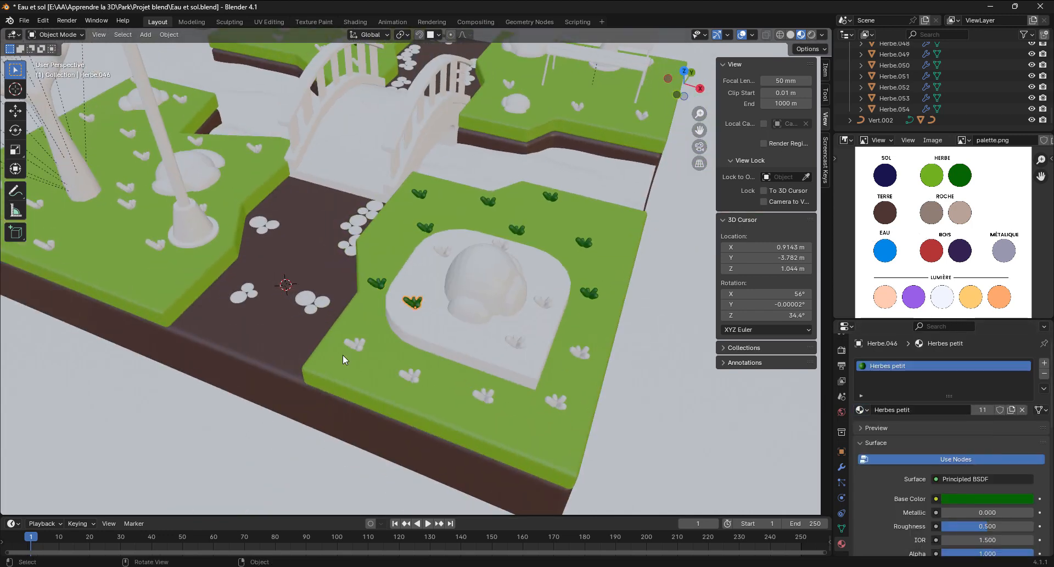
{"action": "left_click", "coordinate": [354, 345]}
{"action": "left_click", "coordinate": [862, 410]}
{"action": "left_click", "coordinate": [890, 437]}
Give the grass tufts along the outer edge of the front lawn, including Herbe.043, the Herbes petit material.
{"action": "left_click", "coordinate": [410, 375]}
{"action": "left_click", "coordinate": [862, 409]}
{"action": "left_click", "coordinate": [862, 409]}
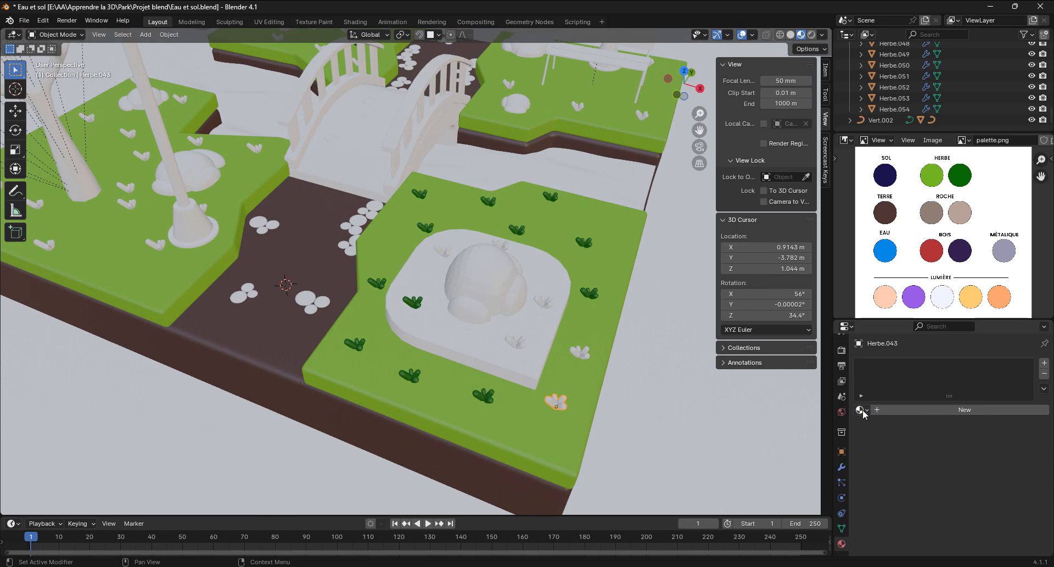
{"action": "left_click", "coordinate": [890, 436]}
Apply Herbes petit to the tufts around the lamp post, including Herbe.022, and to the tuft near that lawn's bridge-side corner.
{"action": "left_click", "coordinate": [155, 246]}
{"action": "left_click", "coordinate": [862, 410]}
{"action": "left_click", "coordinate": [890, 436]}
{"action": "left_click", "coordinate": [203, 208]}
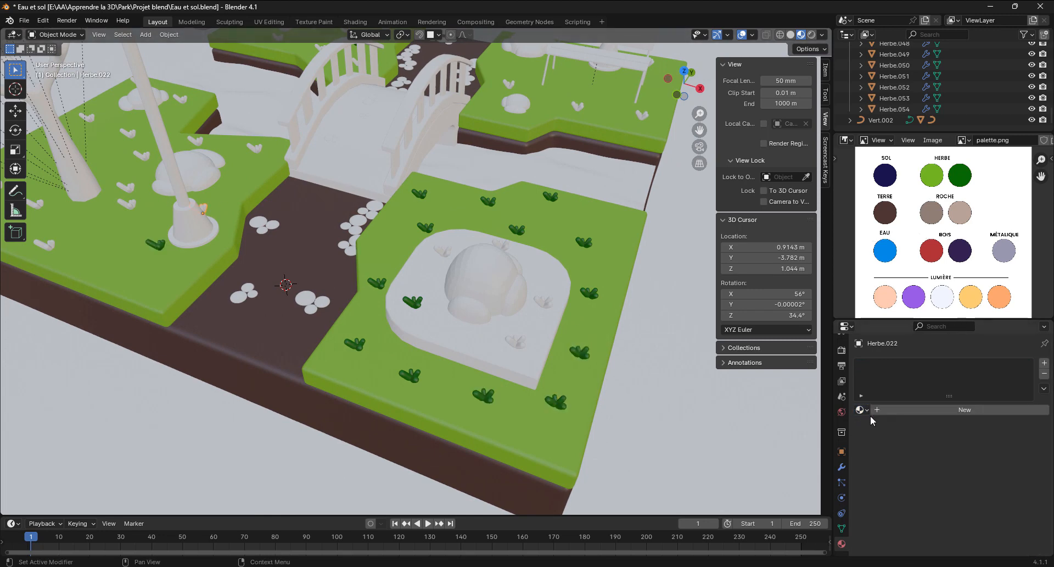
{"action": "left_click", "coordinate": [862, 409]}
{"action": "left_click", "coordinate": [891, 436]}
{"action": "left_click", "coordinate": [254, 148]}
{"action": "left_click", "coordinate": [861, 410]}
{"action": "left_click", "coordinate": [890, 436]}
Assign the Herbes petit material to the tufts around the large tree, including Herbe.030 and Herbe.029.
{"action": "left_click", "coordinate": [195, 141]}
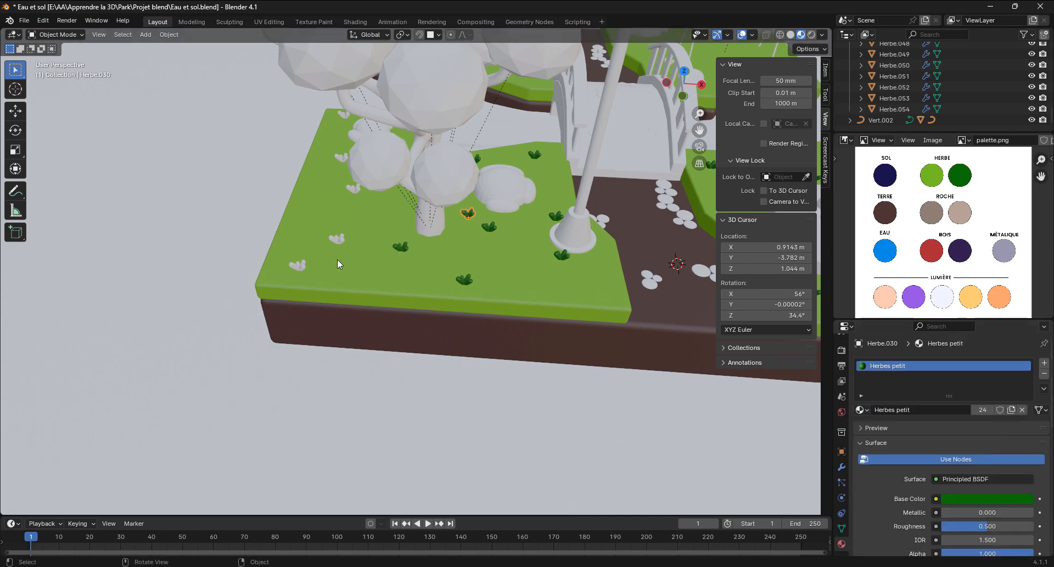
{"action": "left_click", "coordinate": [336, 239]}
{"action": "left_click", "coordinate": [862, 409]}
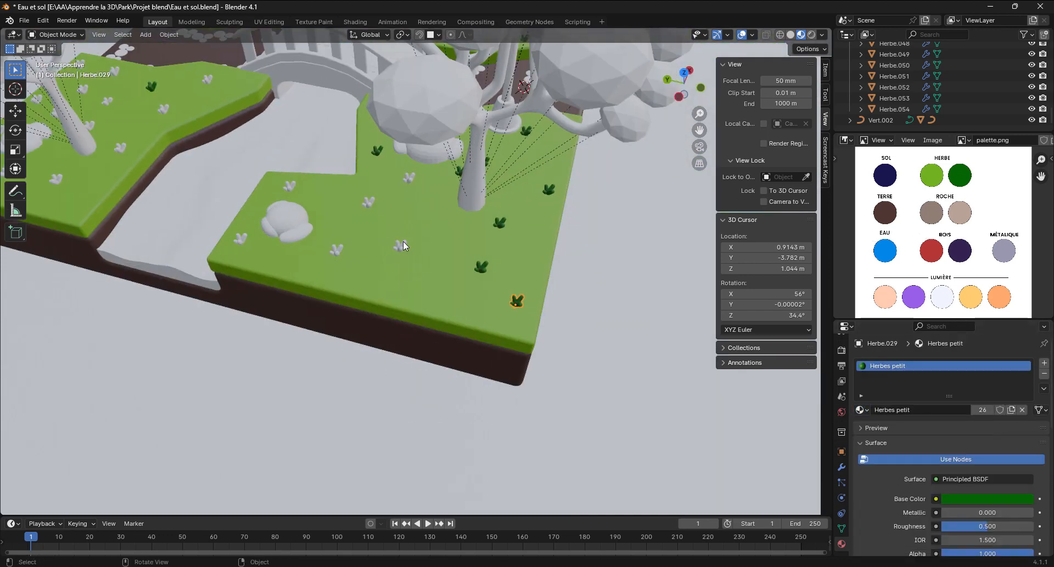
Give the tufts on the stream side of the large tree's lawn, including Herbe.025 and Herbe.016, the Herbes petit material.
{"action": "left_click", "coordinate": [408, 179]}
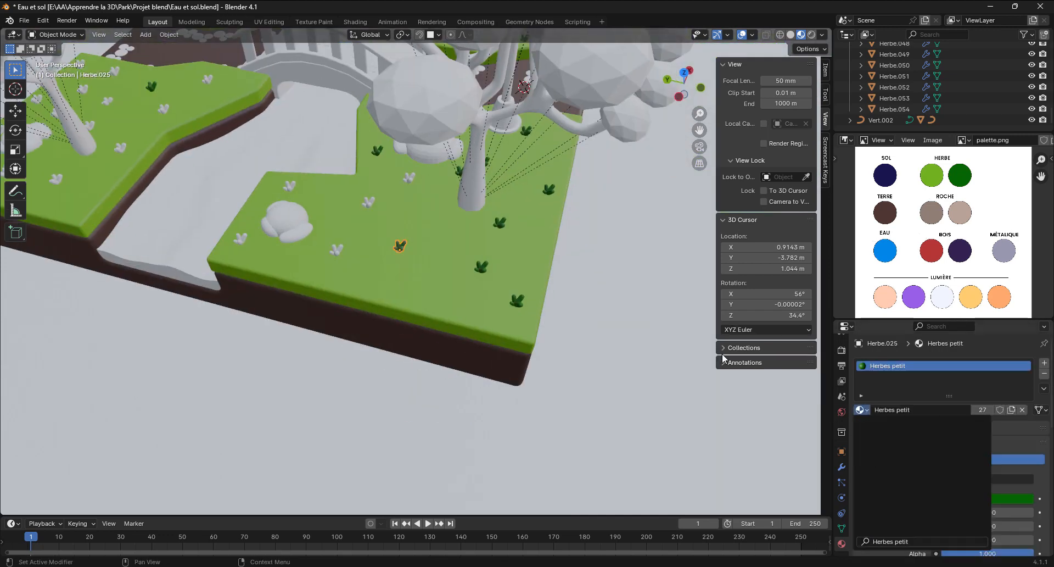
{"action": "left_click", "coordinate": [862, 409]}
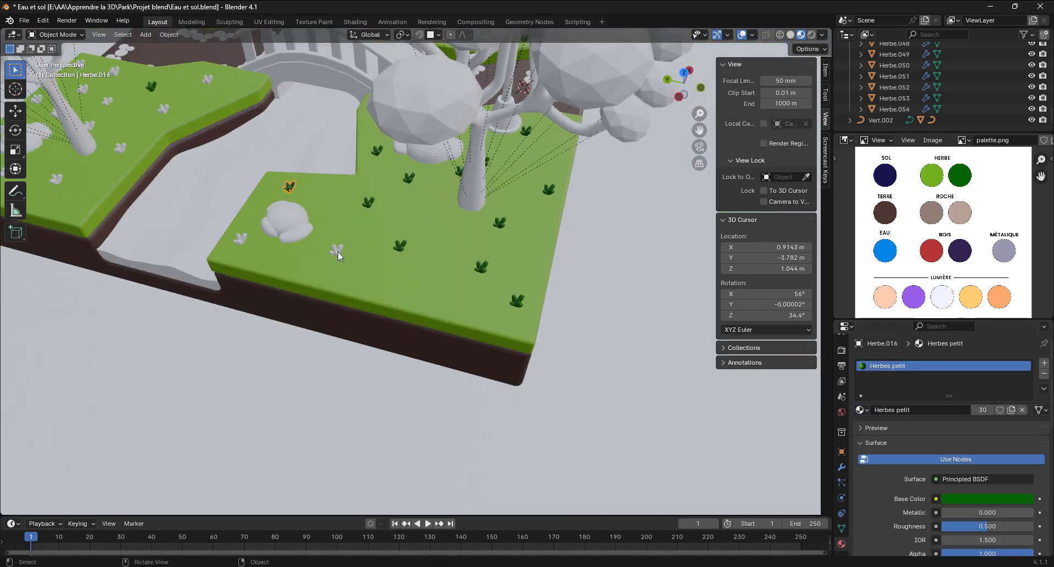
{"action": "left_click", "coordinate": [337, 249]}
{"action": "left_click", "coordinate": [240, 239]}
Apply Herbes petit to the tufts on the lawn across the stream, including Herbe.002, Herbe.012 and the path-side ones.
{"action": "left_click", "coordinate": [862, 410]}
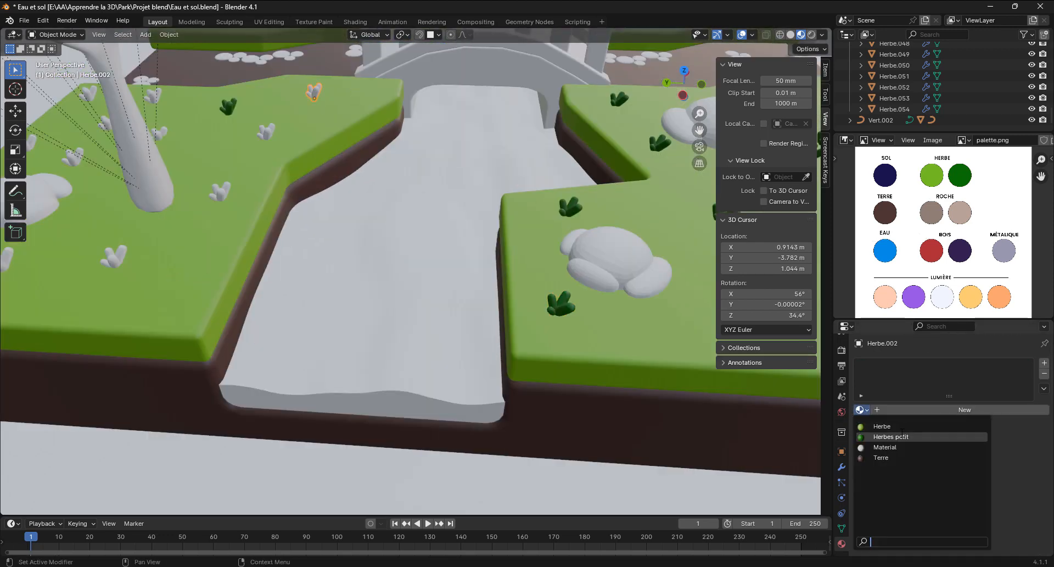
{"action": "left_click", "coordinate": [902, 434]}
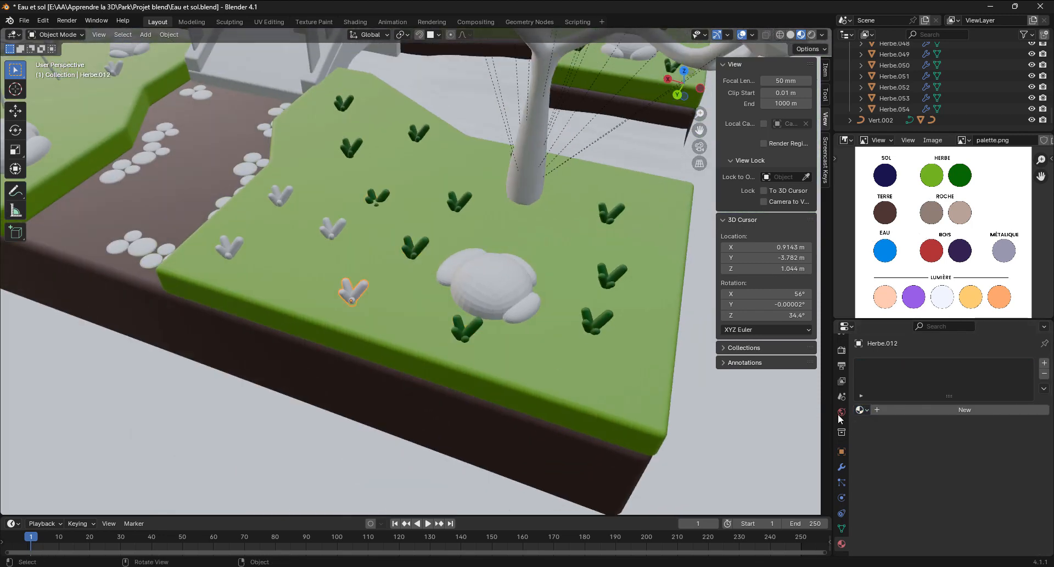
{"action": "left_click", "coordinate": [862, 409]}
{"action": "left_click", "coordinate": [900, 435]}
{"action": "left_click", "coordinate": [332, 229]}
{"action": "left_click", "coordinate": [861, 409]}
{"action": "left_click", "coordinate": [900, 436]}
{"action": "left_click", "coordinate": [280, 196]}
{"action": "left_click", "coordinate": [862, 409]}
{"action": "left_click", "coordinate": [901, 435]}
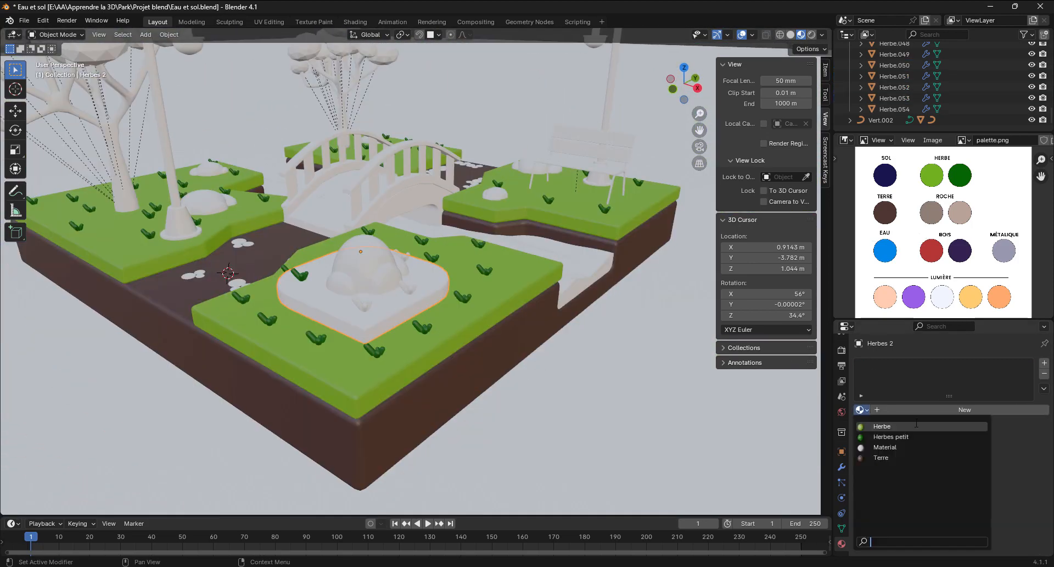
Give the raised mound Herbes 2 the Herbe material, and the tufts on it, including Herbe.049 and Herbe.045, Herbes petit.
{"action": "left_click", "coordinate": [414, 326]}
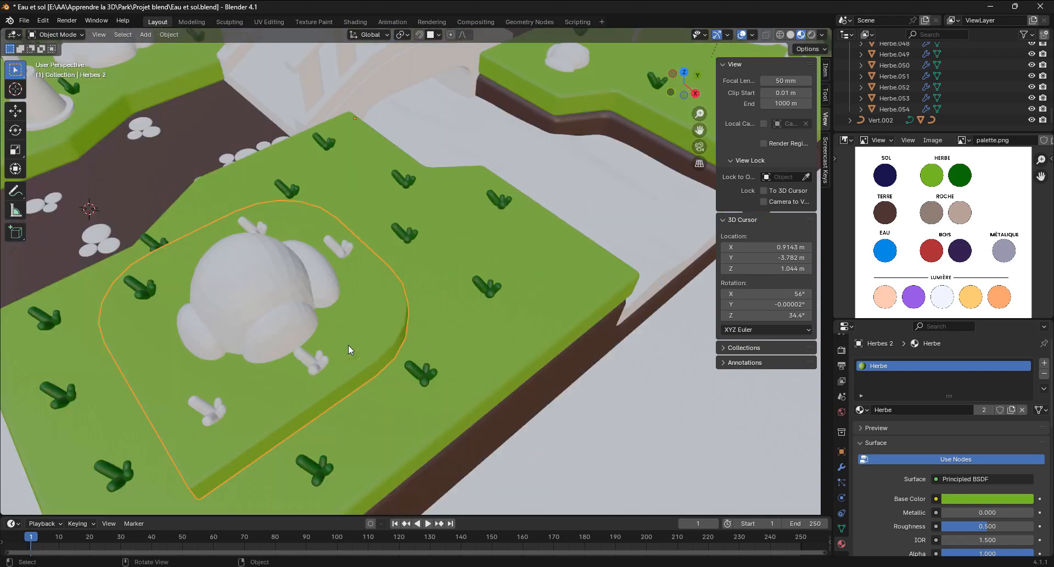
{"action": "left_click", "coordinate": [348, 344]}
{"action": "left_click", "coordinate": [337, 247]}
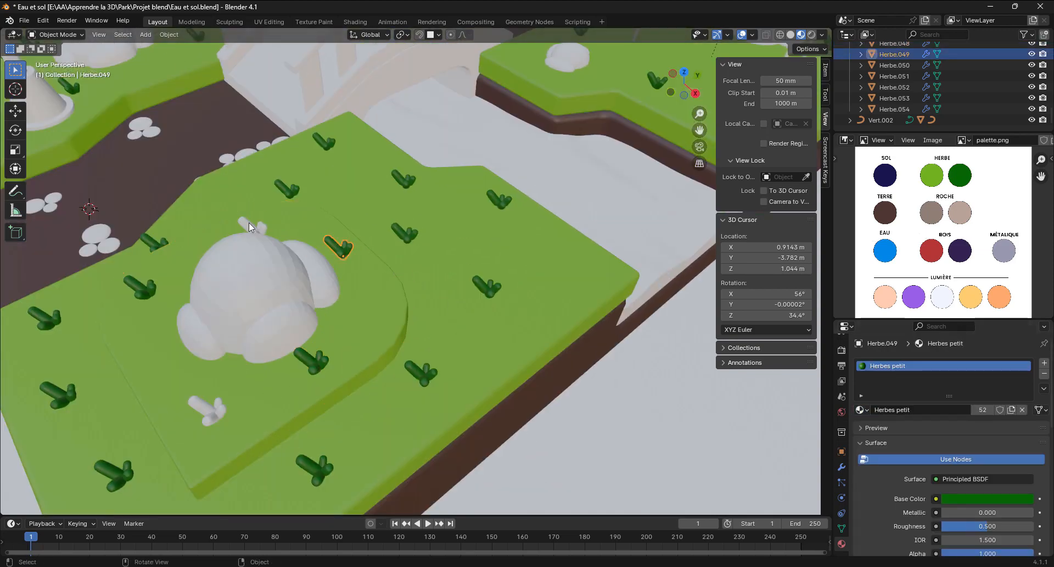
{"action": "left_click", "coordinate": [249, 226]}
{"action": "left_click", "coordinate": [862, 410]}
{"action": "left_click", "coordinate": [894, 437]}
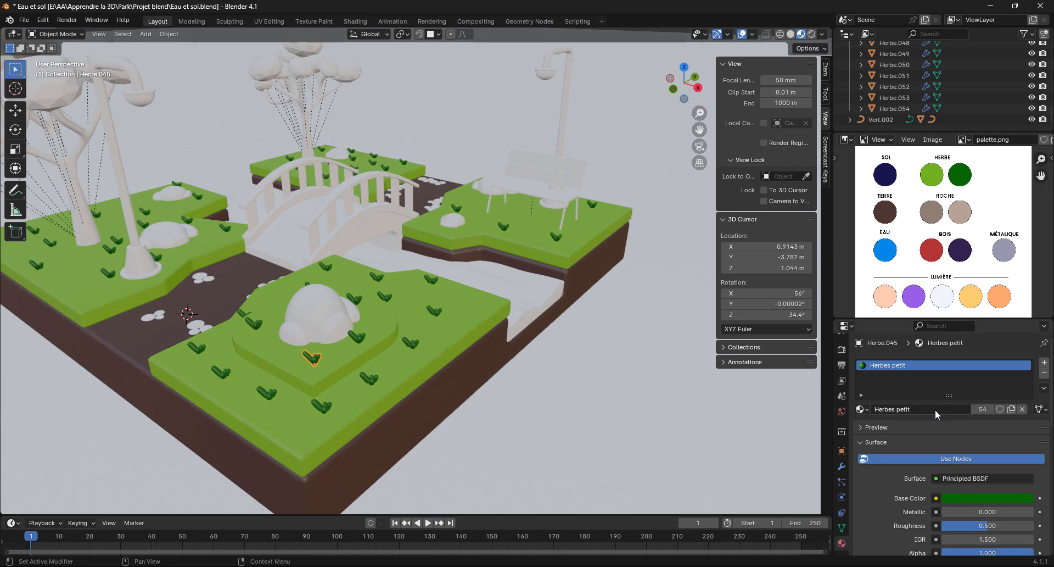
Rename the Herbes petit material to Petit herbe.
{"action": "double_click", "coordinate": [920, 411]}
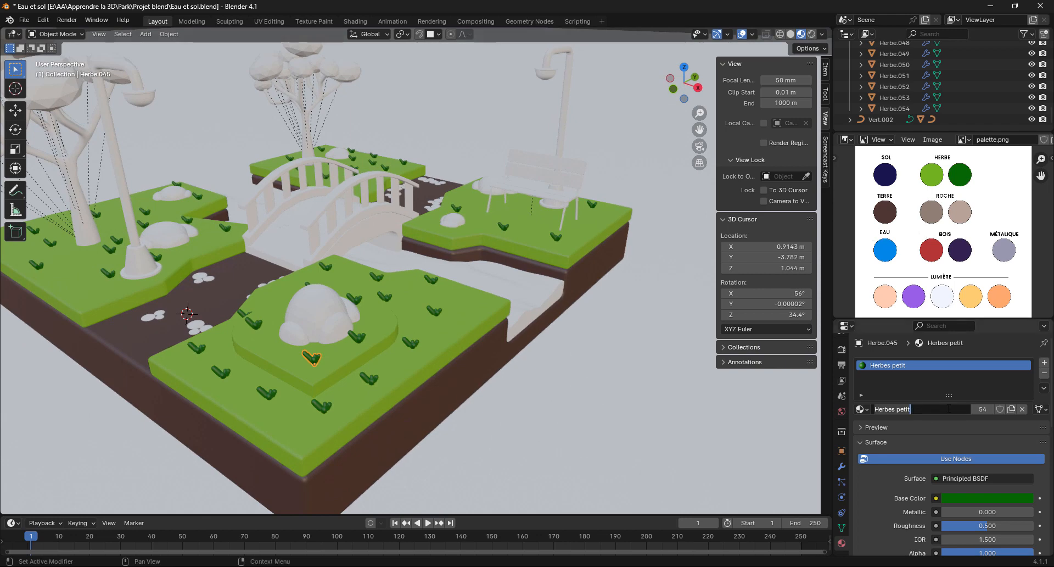
{"action": "key", "text": "ctrl+a"}
{"action": "type", "text": "Petit herbes"}
{"action": "key", "text": "Return"}
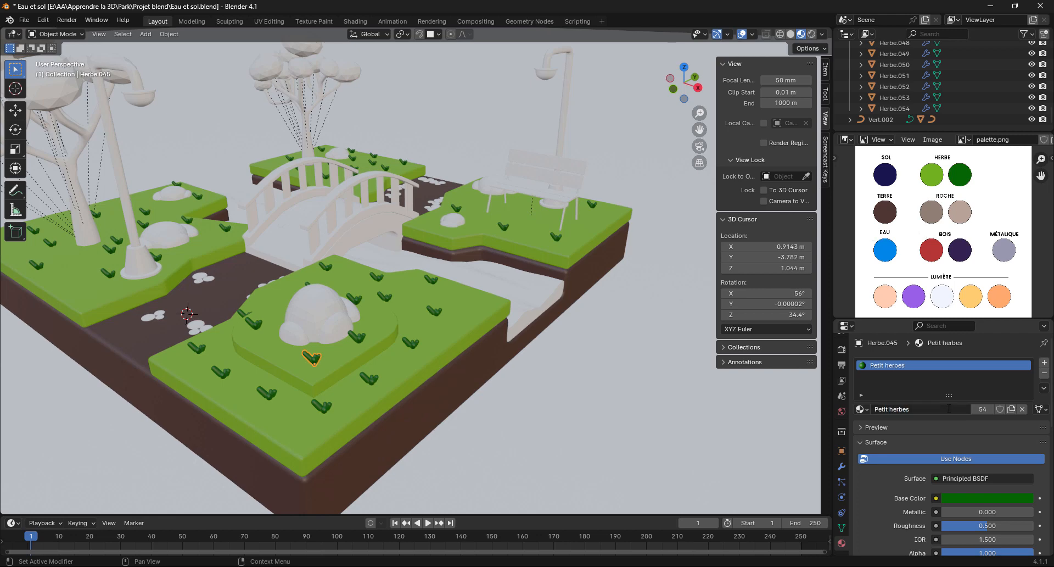
{"action": "left_click", "coordinate": [932, 409]}
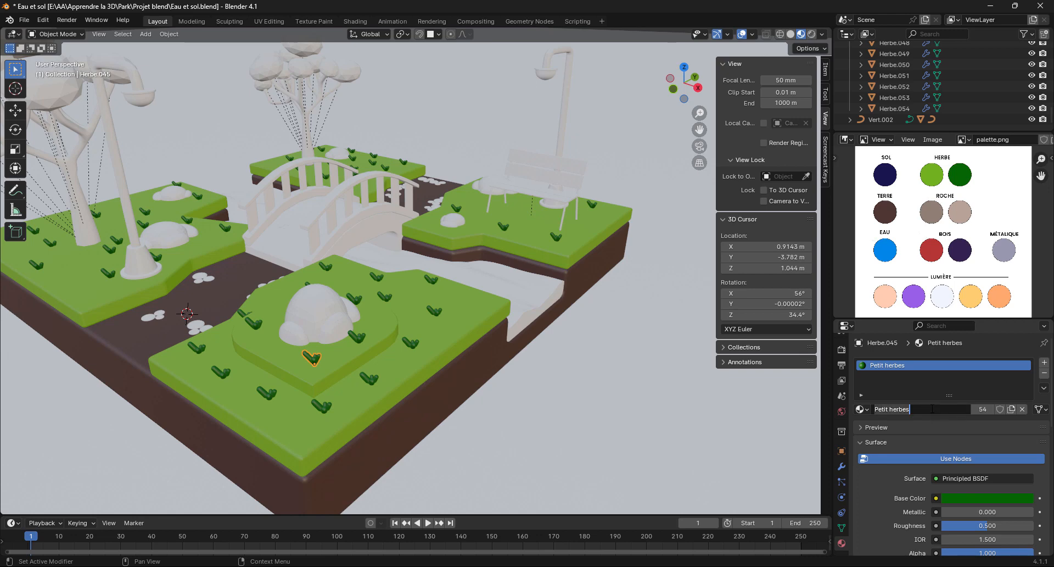
{"action": "left_click", "coordinate": [932, 409]}
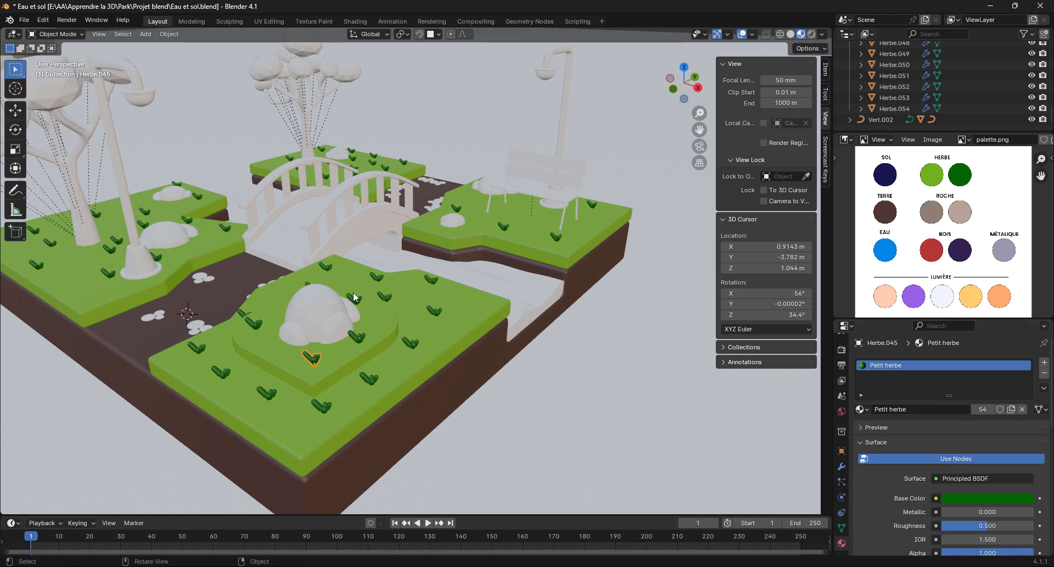
Try the Herbe material on the large tree's foliage ball Icosphere.011.
{"action": "middle_click_drag", "start_coordinate": [372, 295], "coordinate": [406, 294]}
{"action": "middle_click_drag", "start_coordinate": [316, 304], "coordinate": [350, 304], "text": "shift"}
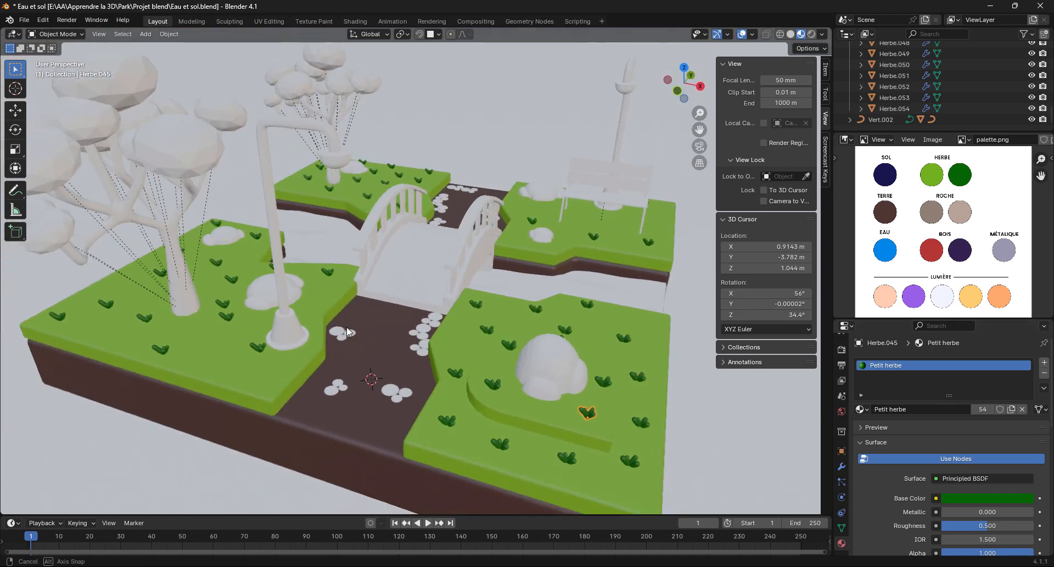
{"action": "left_click", "coordinate": [276, 288]}
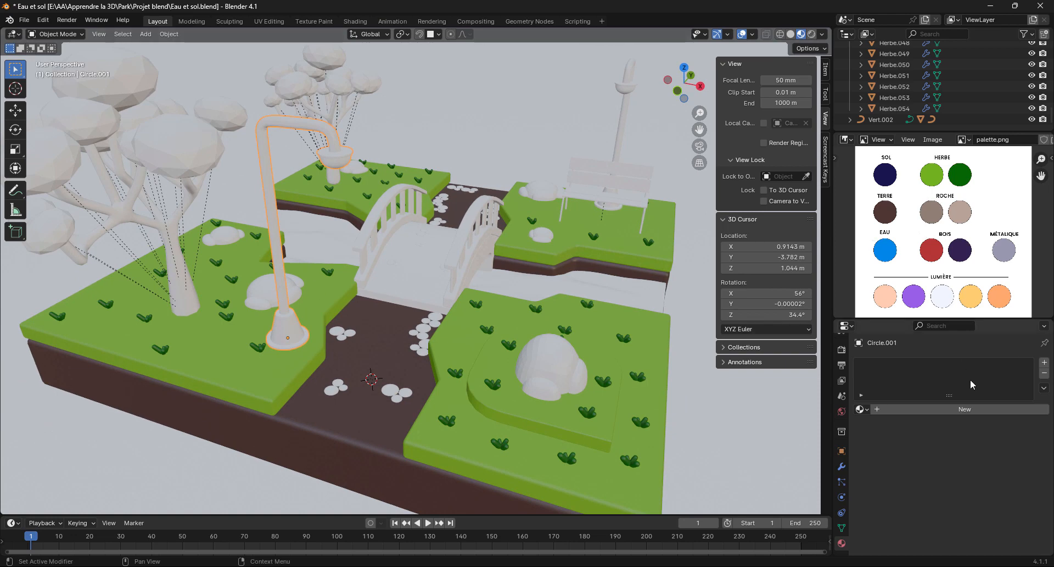
{"action": "middle_click_drag", "start_coordinate": [334, 290], "coordinate": [388, 353]}
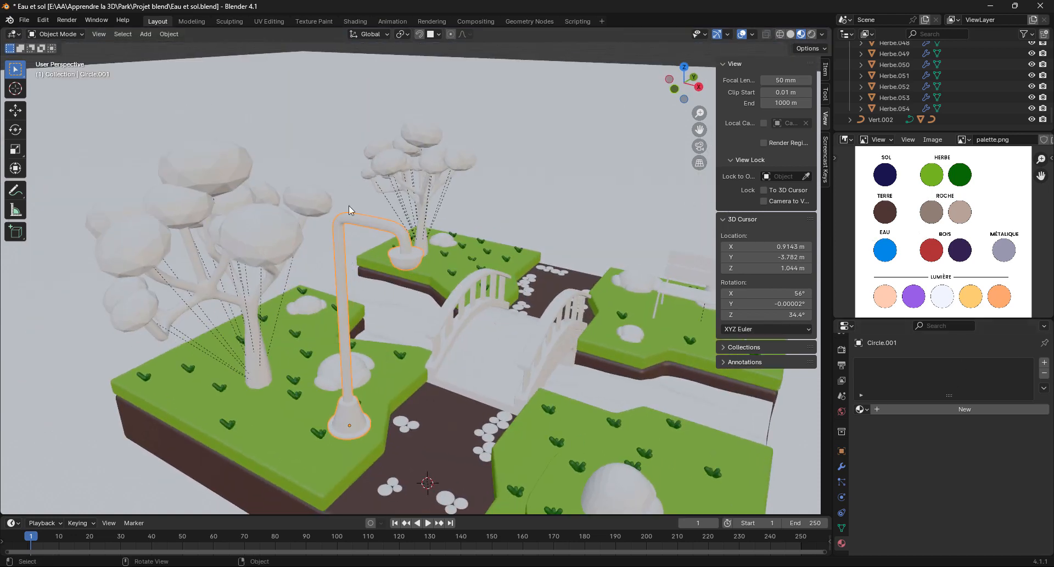
{"action": "left_click", "coordinate": [254, 227]}
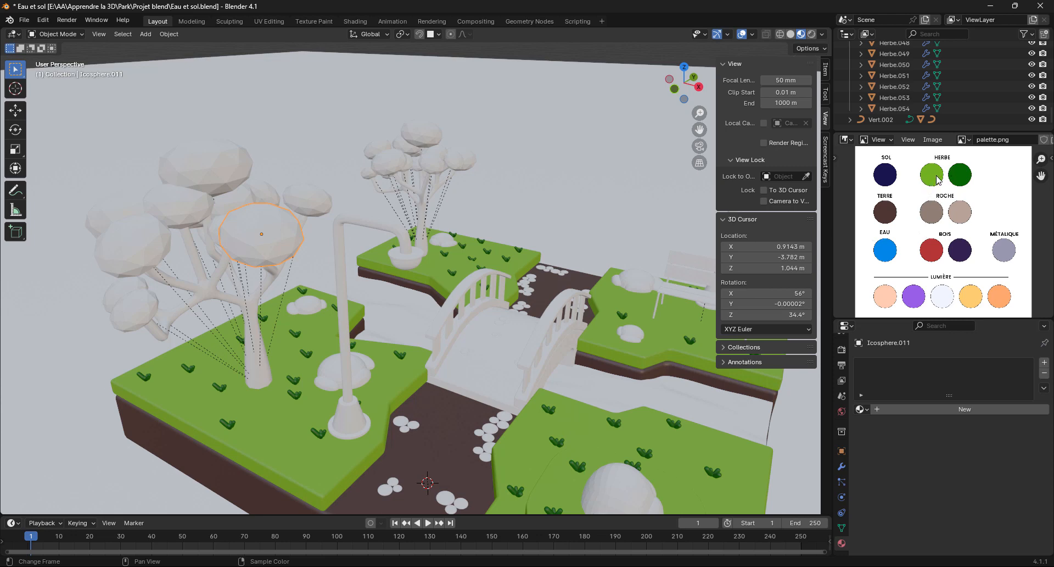
{"action": "left_click", "coordinate": [861, 410]}
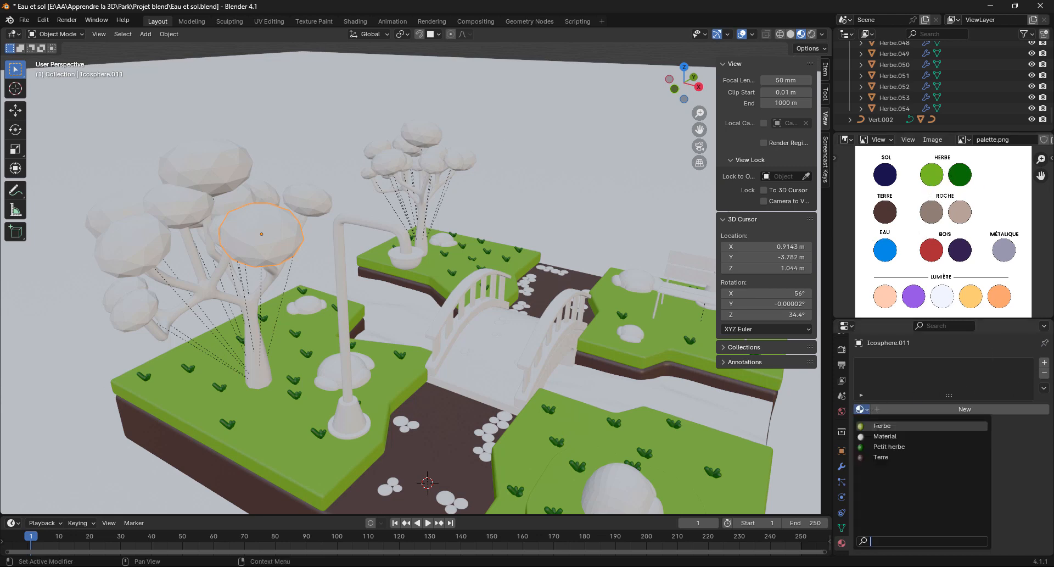
{"action": "left_click", "coordinate": [893, 425]}
{"action": "left_click", "coordinate": [210, 167]}
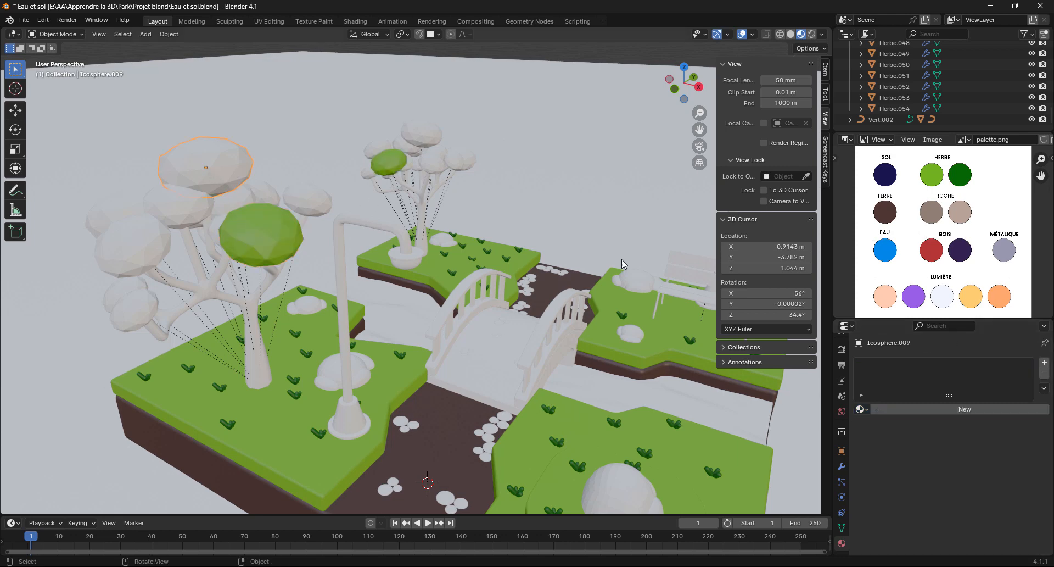
Give the large tree's foliage balls Icosphere.011 and Icosphere.009 the Petit herbe material.
{"action": "left_click", "coordinate": [271, 239]}
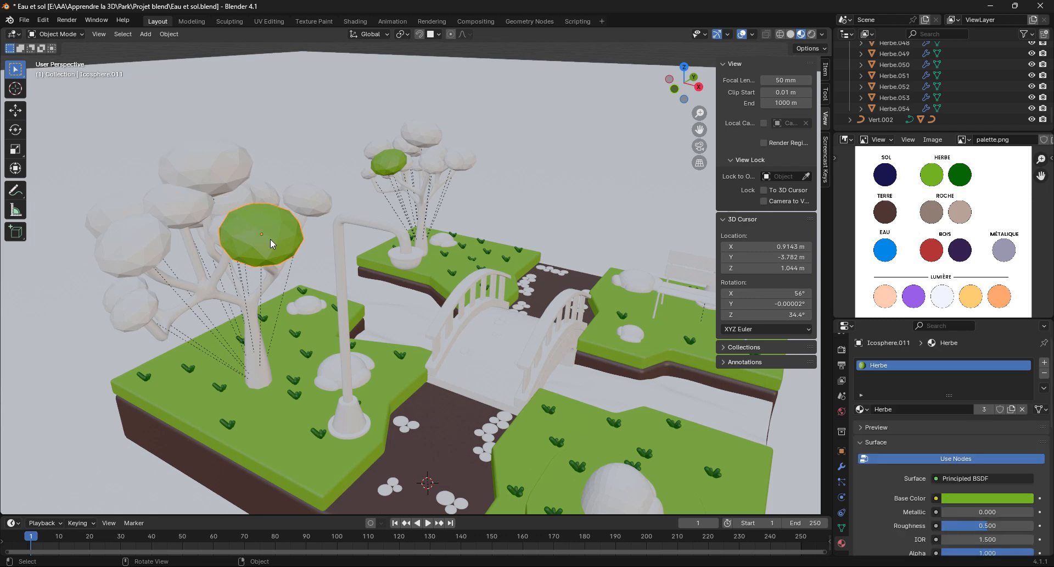
{"action": "left_click", "coordinate": [862, 409]}
{"action": "left_click", "coordinate": [889, 446]}
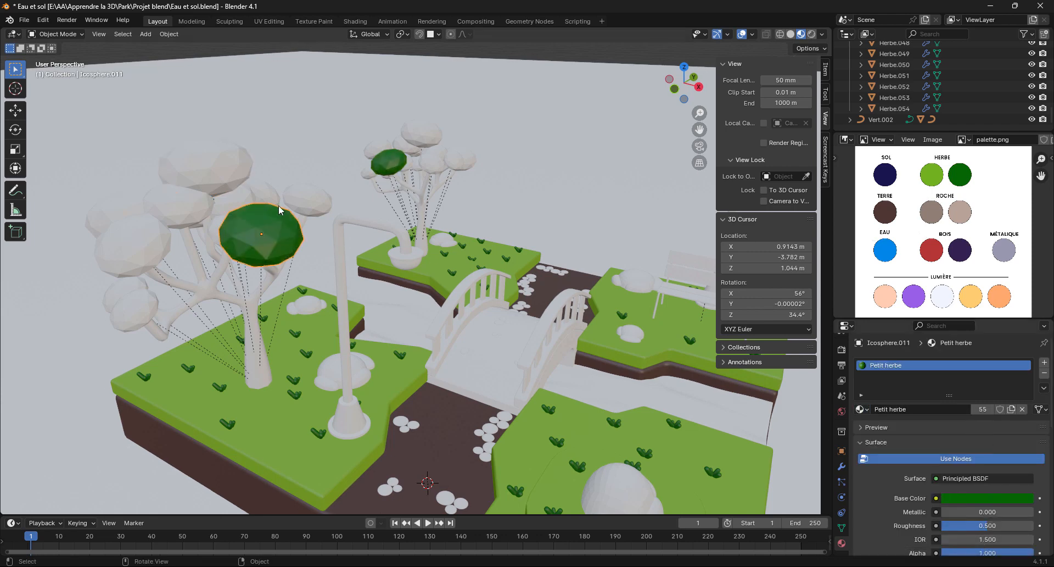
{"action": "left_click", "coordinate": [216, 175]}
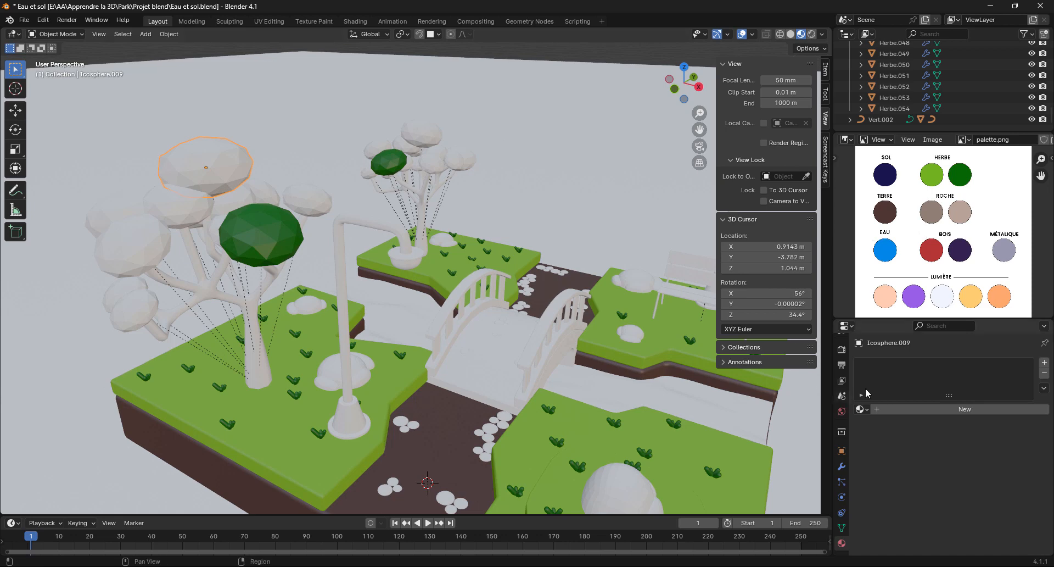
{"action": "left_click", "coordinate": [862, 409]}
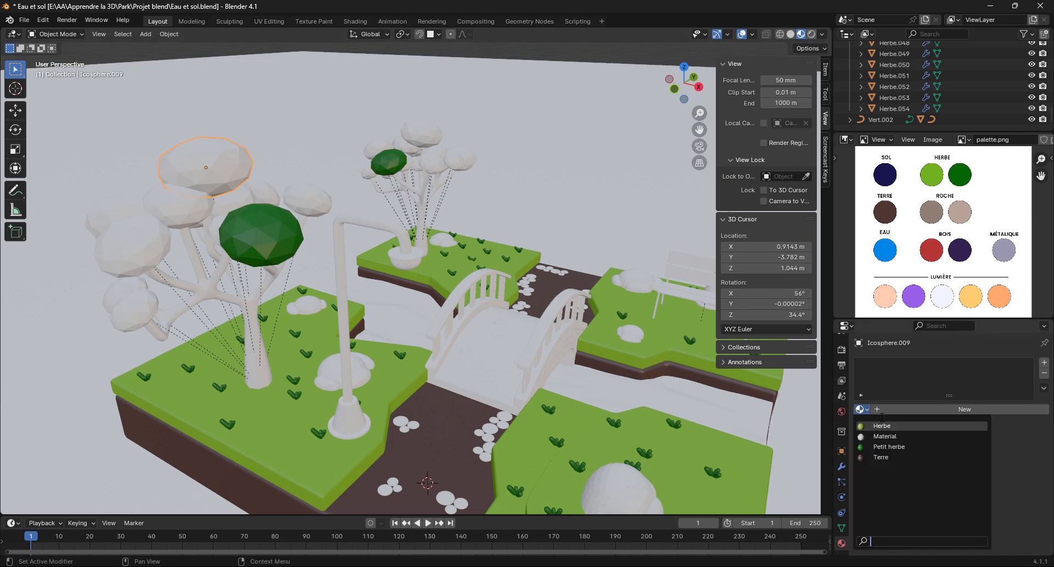
{"action": "left_click", "coordinate": [889, 446]}
Apply Petit herbe to the foliage ball Icosphere and the large ball just below it on the outer branch.
{"action": "left_click", "coordinate": [199, 208]}
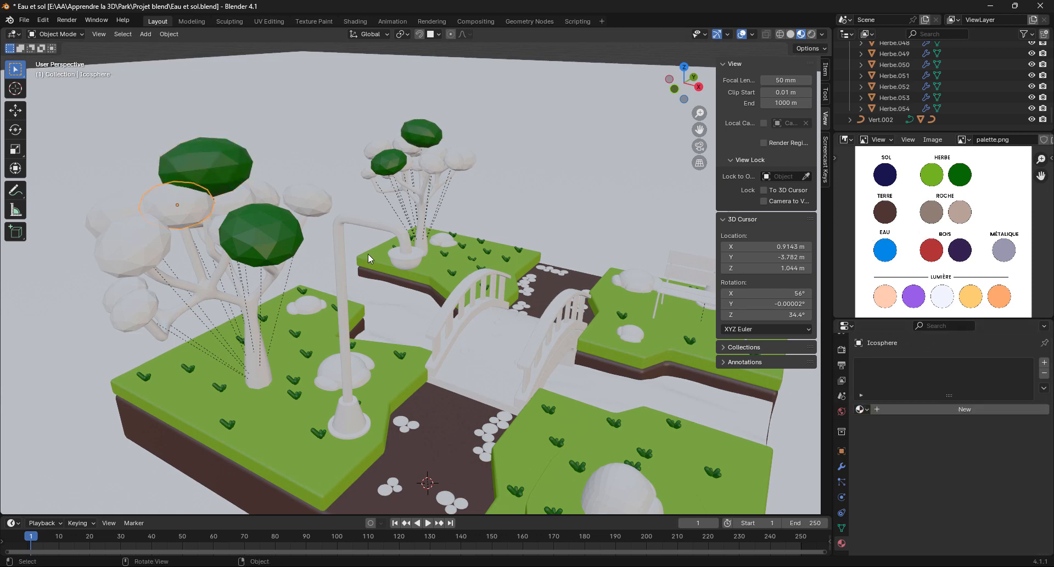
{"action": "left_click", "coordinate": [864, 409]}
{"action": "left_click", "coordinate": [890, 446]}
{"action": "left_click", "coordinate": [149, 242]}
{"action": "left_click", "coordinate": [863, 410]}
{"action": "left_click", "coordinate": [895, 446]}
Apply Petit herbe to Icosphere.010, the ball partly hidden behind the canopy and the lowest outer foliage ball.
{"action": "left_click", "coordinate": [307, 201]}
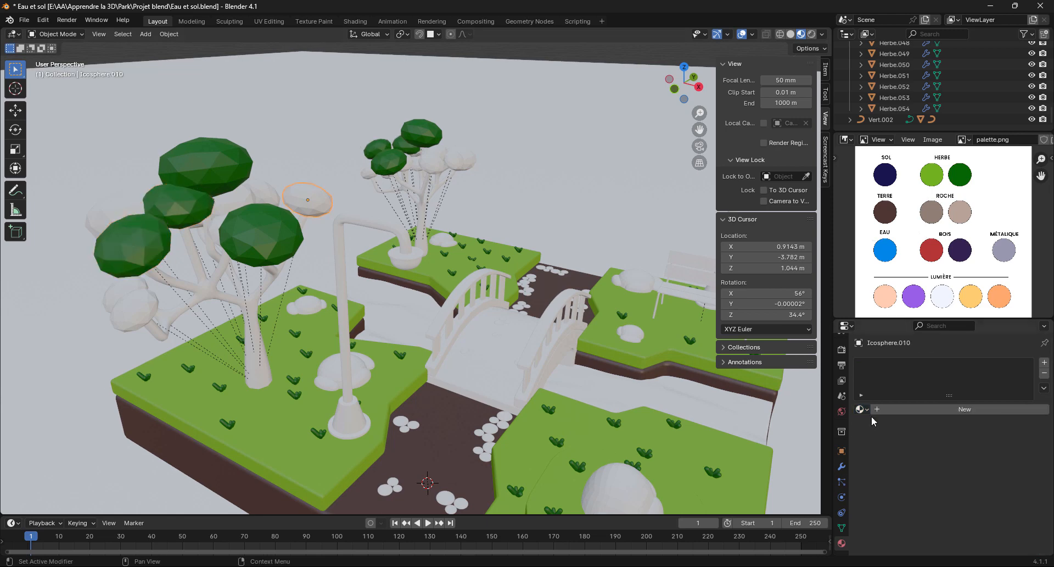
{"action": "left_click", "coordinate": [863, 410]}
{"action": "left_click", "coordinate": [892, 446]}
{"action": "left_click", "coordinate": [238, 200]}
{"action": "left_click", "coordinate": [864, 410]}
{"action": "left_click", "coordinate": [892, 446]}
{"action": "left_click", "coordinate": [134, 310]}
{"action": "left_click", "coordinate": [893, 446]}
Give the uncoloured foliage balls on the far side of the large tree, including Icosphere.003, the Petit herbe material.
{"action": "left_click", "coordinate": [491, 341]}
{"action": "middle_click_drag", "start_coordinate": [395, 343], "coordinate": [598, 374]}
{"action": "left_click", "coordinate": [864, 409]}
{"action": "left_click", "coordinate": [892, 446]}
{"action": "left_click", "coordinate": [433, 256]}
{"action": "left_click", "coordinate": [863, 410]}
{"action": "left_click", "coordinate": [893, 445]}
{"action": "left_click", "coordinate": [890, 446]}
{"action": "left_click", "coordinate": [577, 272]}
{"action": "left_click", "coordinate": [864, 409]}
{"action": "left_click", "coordinate": [892, 446]}
Apply Petit herbe to the last two foliage balls inside the large tree's canopy, including Icosphere.001.
{"action": "middle_click_drag", "start_coordinate": [538, 329], "coordinate": [546, 195]}
{"action": "scroll", "coordinate": [545, 196], "scroll_direction": "up", "scroll_amount": 4}
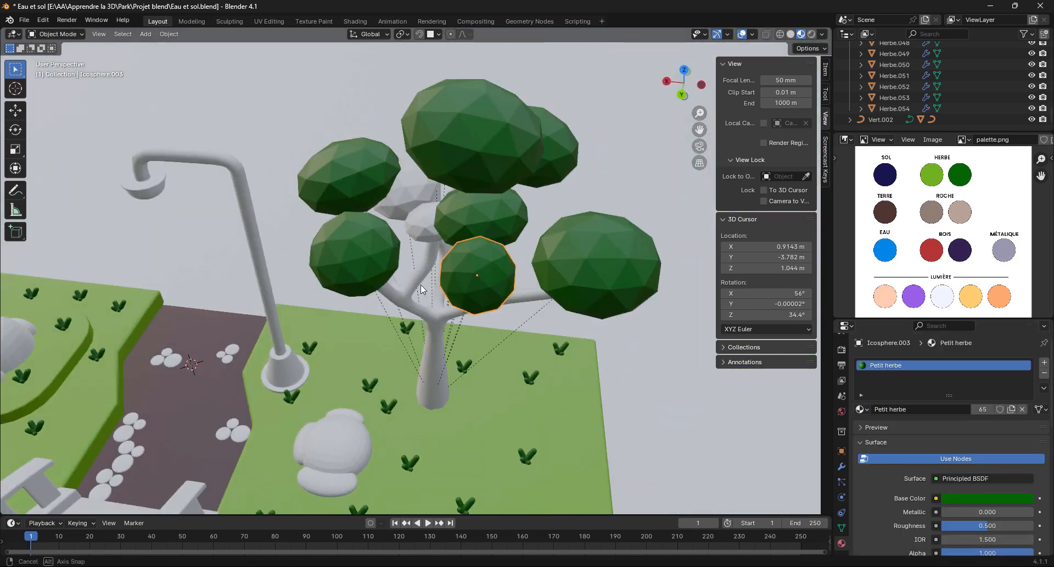
{"action": "left_click", "coordinate": [422, 218]}
{"action": "left_click", "coordinate": [864, 409]}
{"action": "left_click", "coordinate": [893, 446]}
{"action": "left_click", "coordinate": [411, 192]}
{"action": "left_click", "coordinate": [863, 409]}
{"action": "left_click", "coordinate": [892, 446]}
Shade smooth Roche.004 and Roche, the main rocks of the two piles on the large tree's lawn.
{"action": "middle_click_drag", "start_coordinate": [466, 236], "coordinate": [358, 277]}
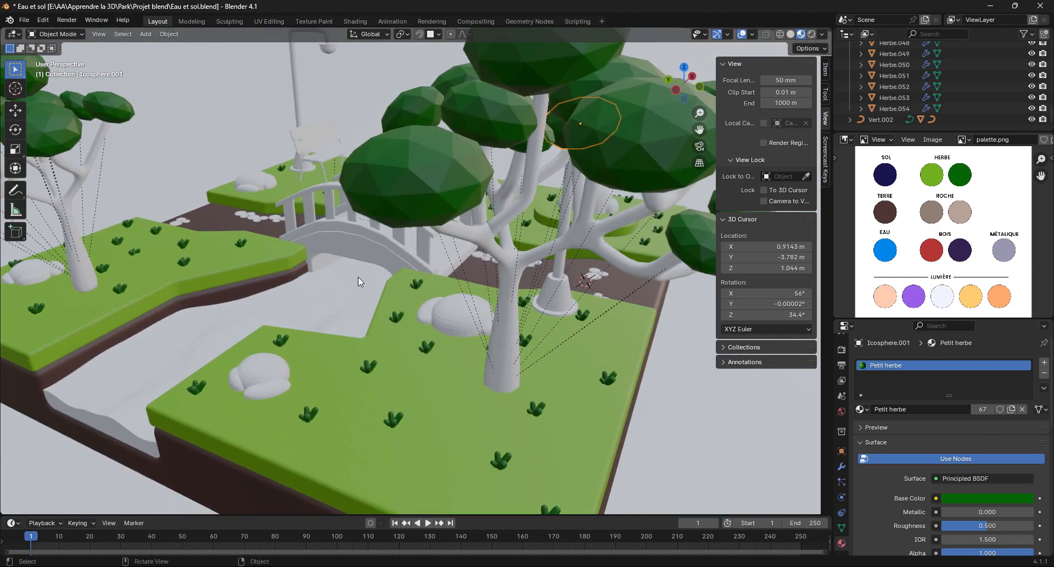
{"action": "left_click", "coordinate": [259, 367]}
{"action": "middle_click_drag", "start_coordinate": [341, 334], "coordinate": [412, 285], "text": "shift"}
{"action": "scroll", "coordinate": [369, 317], "scroll_direction": "up", "scroll_amount": 3}
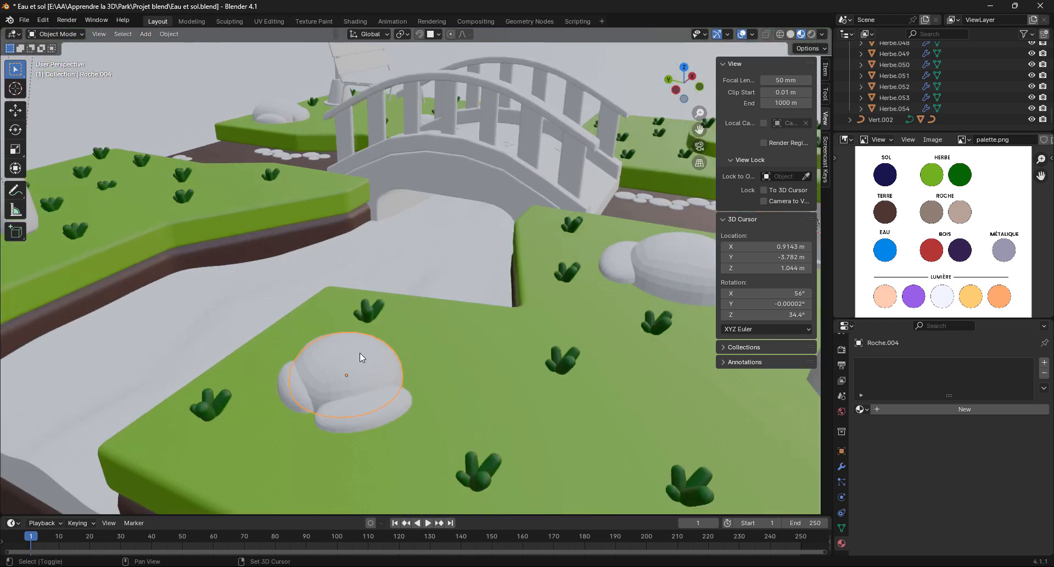
{"action": "middle_click_drag", "start_coordinate": [361, 353], "coordinate": [371, 317], "text": "shift"}
{"action": "right_click", "coordinate": [369, 319]}
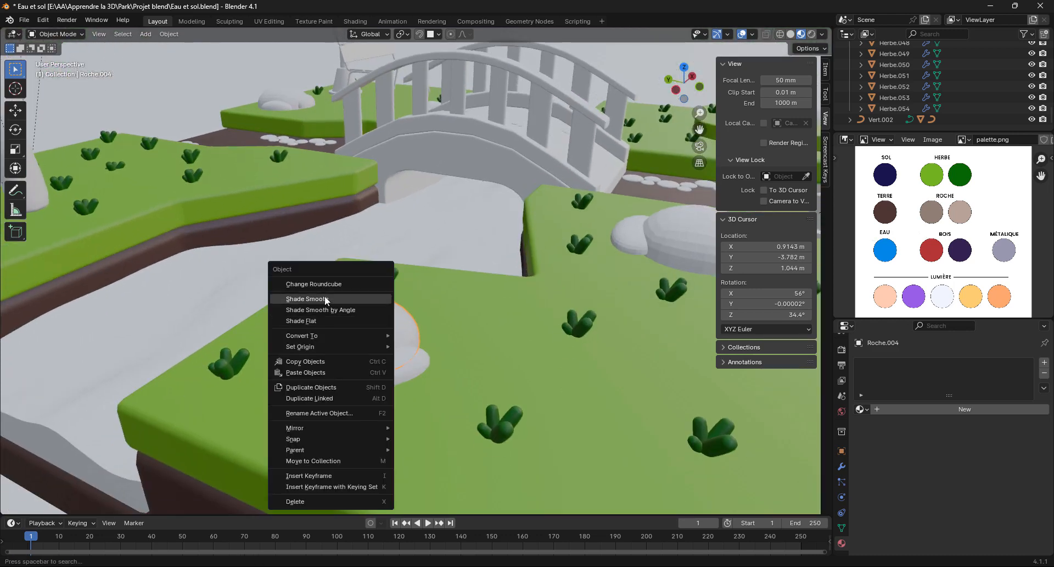
{"action": "left_click", "coordinate": [324, 298]}
{"action": "middle_click_drag", "start_coordinate": [372, 324], "coordinate": [405, 304]}
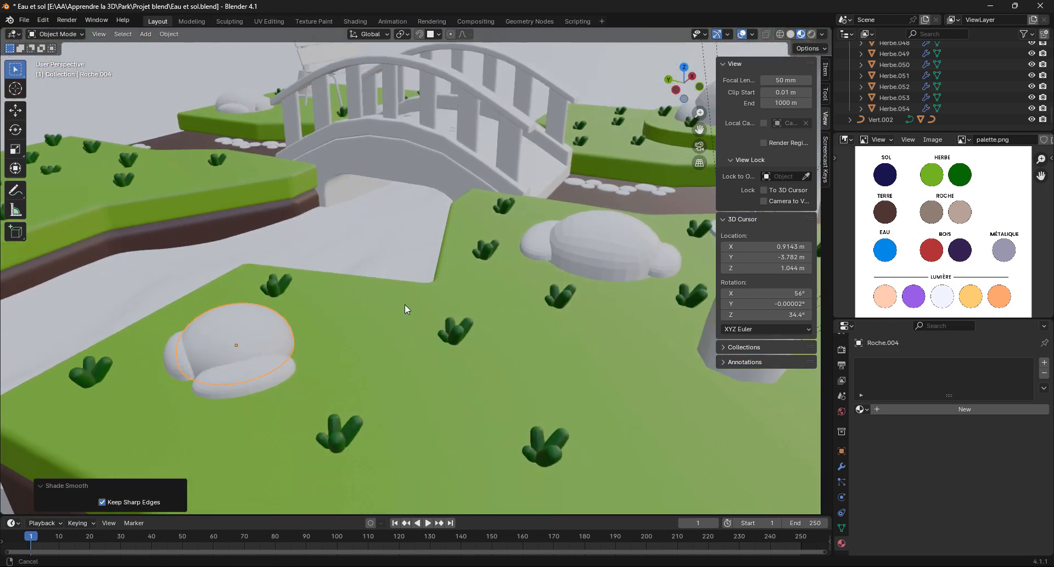
{"action": "left_click", "coordinate": [613, 242]}
{"action": "right_click", "coordinate": [613, 242]}
{"action": "left_click", "coordinate": [568, 242]}
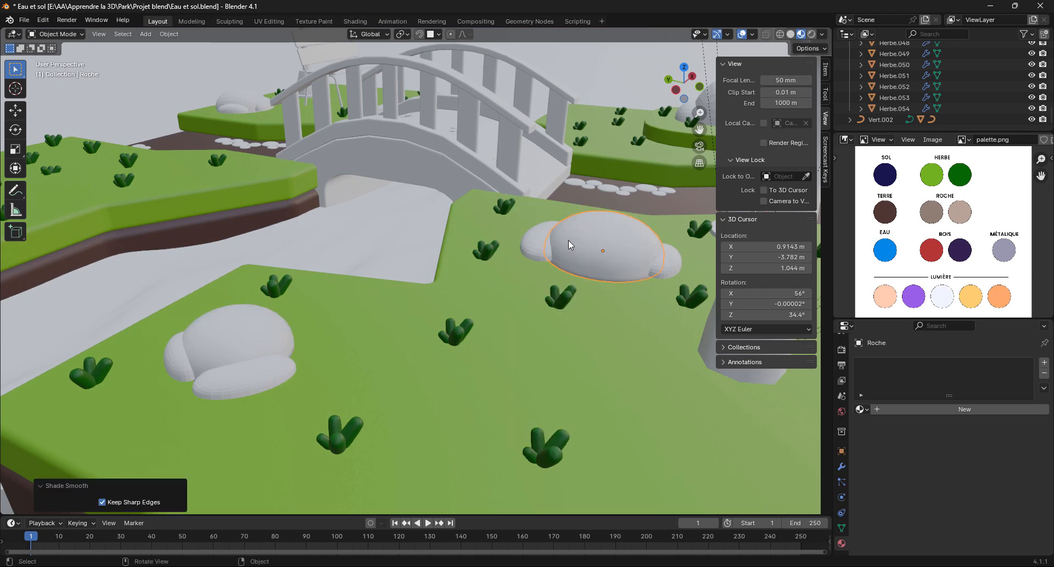
Shade smooth the large rock on the raised grass mound.
{"action": "scroll", "coordinate": [489, 223], "scroll_direction": "up", "scroll_amount": 3}
{"action": "middle_click_drag", "start_coordinate": [486, 222], "coordinate": [475, 120]}
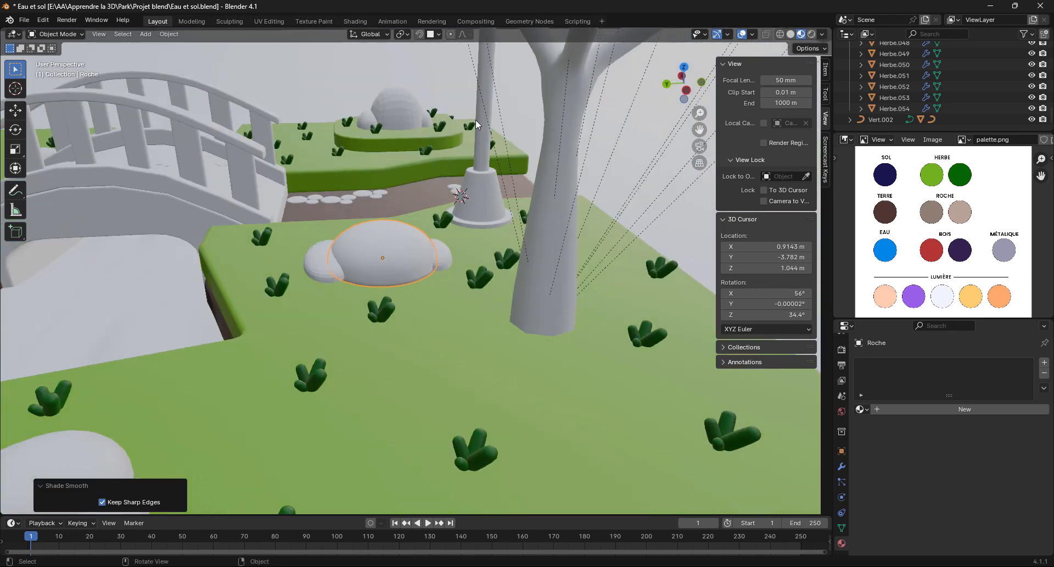
{"action": "left_click", "coordinate": [394, 106]}
{"action": "right_click", "coordinate": [394, 106]}
Shade smooth Roche.002 and the small rock at the opposite end of the Roche pile.
{"action": "middle_click_drag", "start_coordinate": [312, 282], "coordinate": [363, 233], "text": "shift"}
{"action": "left_click", "coordinate": [363, 232]}
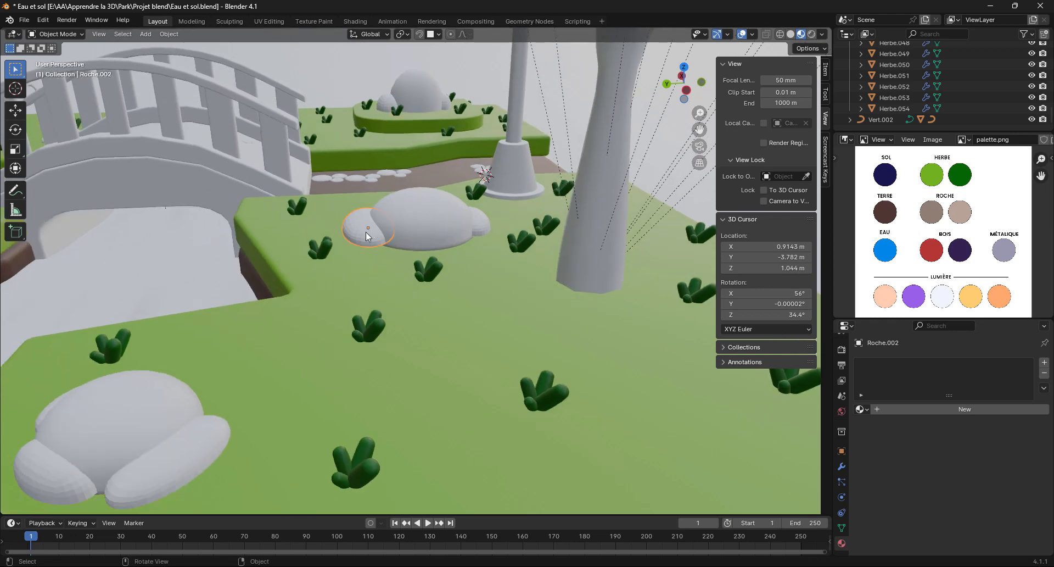
{"action": "right_click", "coordinate": [363, 232]}
{"action": "left_click", "coordinate": [363, 231]}
{"action": "left_click", "coordinate": [479, 222]}
{"action": "right_click", "coordinate": [478, 222]}
{"action": "left_click", "coordinate": [479, 221]}
Shade smooth the small rocks surrounding Roche.004, including Roche.007.
{"action": "left_click", "coordinate": [207, 432]}
{"action": "left_click", "coordinate": [146, 350]}
{"action": "left_click", "coordinate": [58, 466]}
{"action": "right_click", "coordinate": [58, 466]}
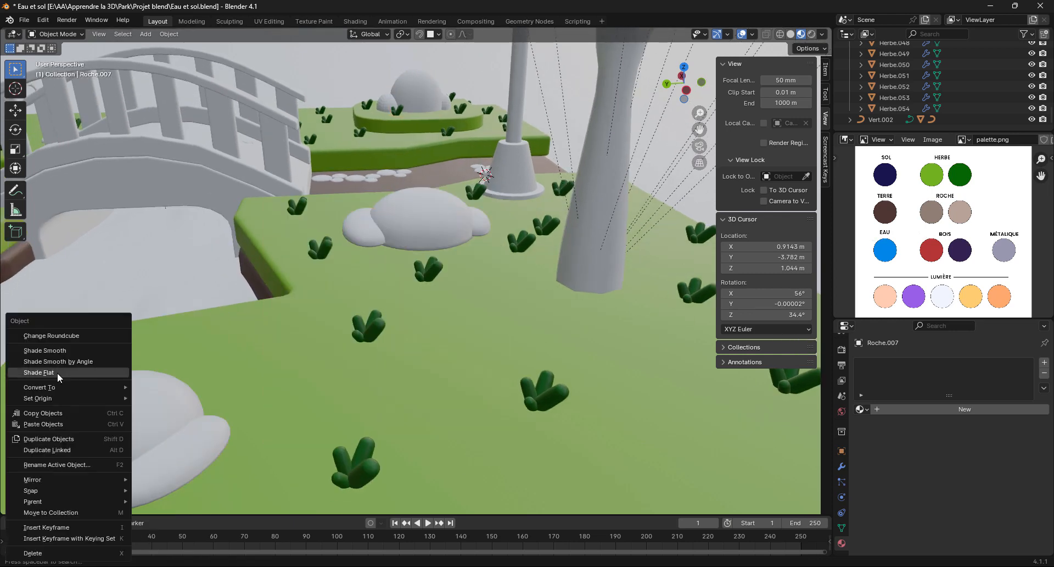
{"action": "left_click", "coordinate": [57, 352]}
{"action": "middle_click_drag", "start_coordinate": [219, 362], "coordinate": [265, 347]}
{"action": "left_click", "coordinate": [257, 405]}
{"action": "right_click", "coordinate": [257, 405]}
{"action": "left_click", "coordinate": [194, 351]}
Create a material named Roche on Roche.004 and sample its base colour from the darker ROCHE palette swatch.
{"action": "left_click", "coordinate": [380, 328]}
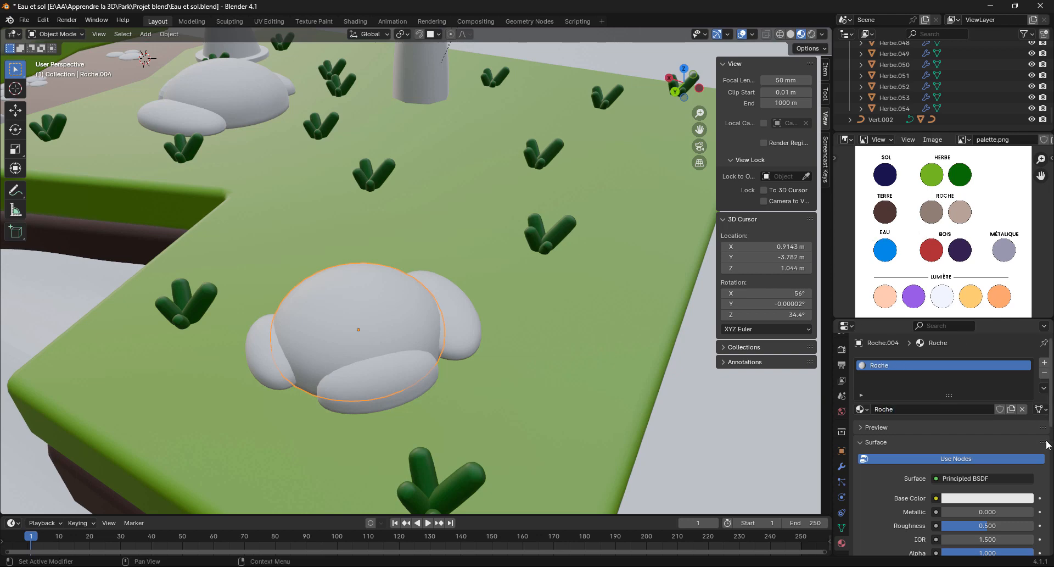
{"action": "left_click", "coordinate": [1013, 498]}
{"action": "left_click", "coordinate": [1034, 452]}
{"action": "left_click", "coordinate": [933, 211]}
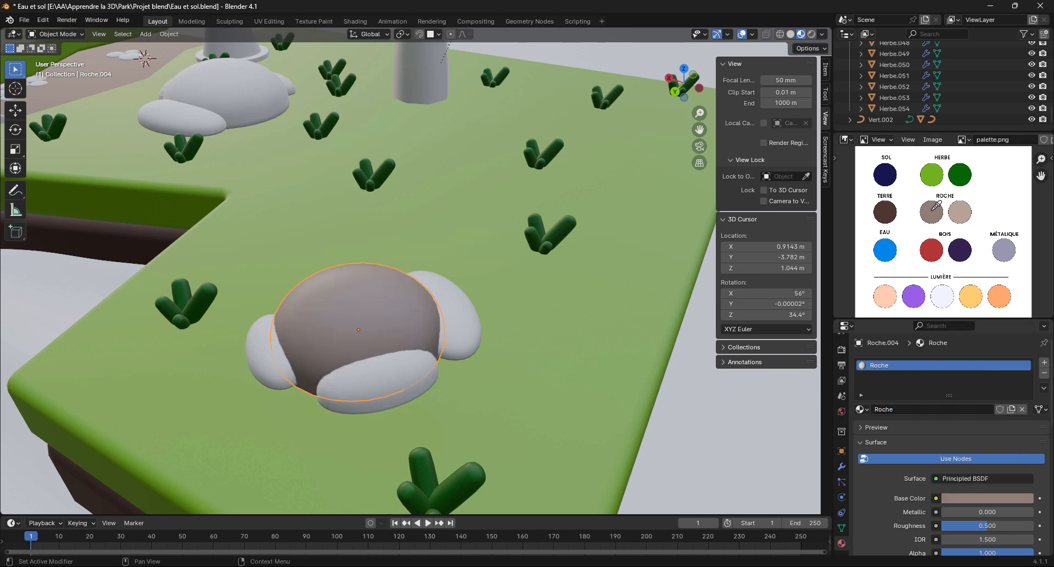
Apply the Roche material to the three small rocks around Roche.004, including Roche.007.
{"action": "left_click", "coordinate": [461, 324]}
{"action": "left_click", "coordinate": [863, 409]}
{"action": "left_click", "coordinate": [885, 460]}
{"action": "left_click", "coordinate": [416, 379]}
{"action": "left_click", "coordinate": [862, 409]}
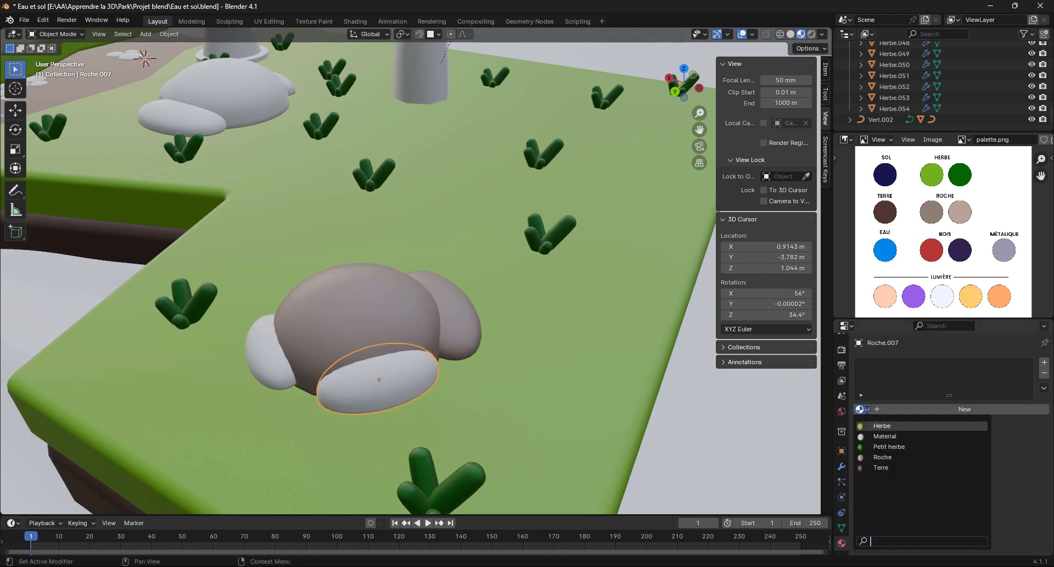
{"action": "left_click", "coordinate": [885, 459]}
{"action": "left_click", "coordinate": [275, 354]}
{"action": "left_click", "coordinate": [862, 409]}
{"action": "left_click", "coordinate": [885, 459]}
Give the main rock Roche beside the lamp post and the small rock in front of it the Roche material.
{"action": "middle_click_drag", "start_coordinate": [252, 98], "coordinate": [295, 154], "text": "shift"}
{"action": "left_click", "coordinate": [292, 153]}
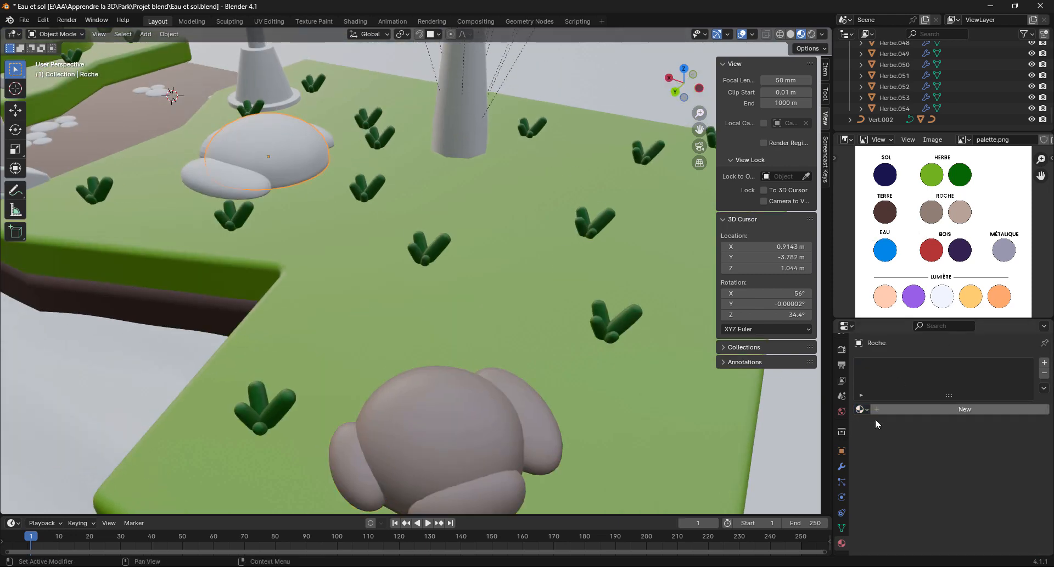
{"action": "left_click", "coordinate": [863, 409]}
{"action": "left_click", "coordinate": [885, 459]}
{"action": "left_click", "coordinate": [234, 183]}
{"action": "left_click", "coordinate": [863, 409]}
{"action": "left_click", "coordinate": [885, 459]}
Apply the Roche material to Roche.001 and the last uncoloured small rock of the pile near the lamp post.
{"action": "left_click", "coordinate": [328, 137]}
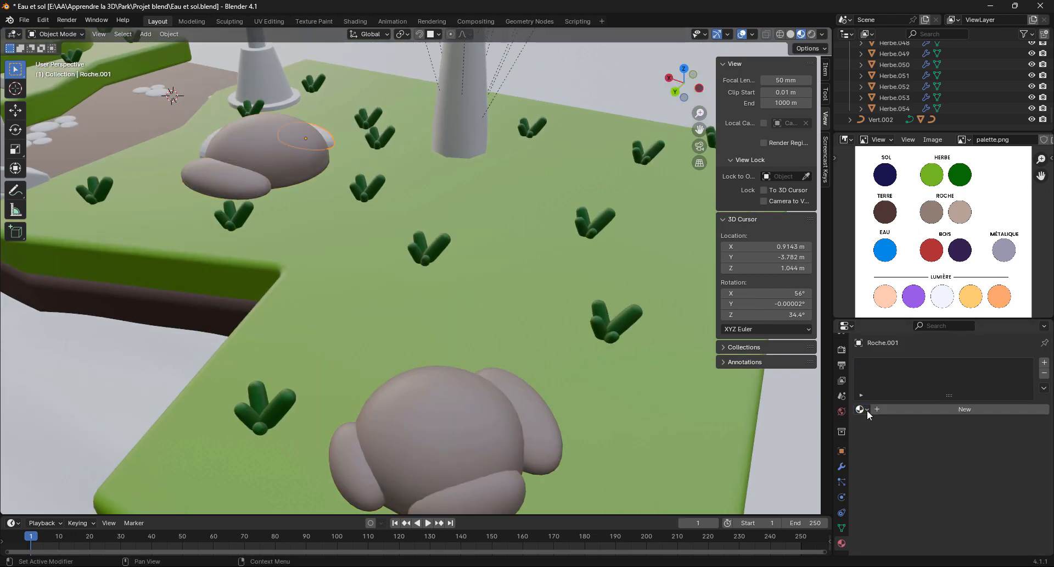
{"action": "left_click", "coordinate": [864, 411]}
{"action": "left_click", "coordinate": [885, 459]}
{"action": "middle_click_drag", "start_coordinate": [249, 175], "coordinate": [291, 189]}
{"action": "left_click", "coordinate": [264, 211]}
{"action": "left_click", "coordinate": [862, 411]}
{"action": "left_click", "coordinate": [885, 459]}
Shade smooth Roche.014, the small rock beside the mound's large rock.
{"action": "middle_click_drag", "start_coordinate": [333, 221], "coordinate": [549, 258], "text": "shift"}
{"action": "right_click", "coordinate": [455, 244]}
{"action": "left_click", "coordinate": [455, 244]}
{"action": "scroll", "coordinate": [472, 249], "scroll_direction": "down", "scroll_amount": 2}
{"action": "middle_click_drag", "start_coordinate": [335, 330], "coordinate": [436, 274], "text": "shift"}
{"action": "right_click", "coordinate": [432, 300]}
{"action": "left_click", "coordinate": [432, 317]}
{"action": "right_click", "coordinate": [432, 317]}
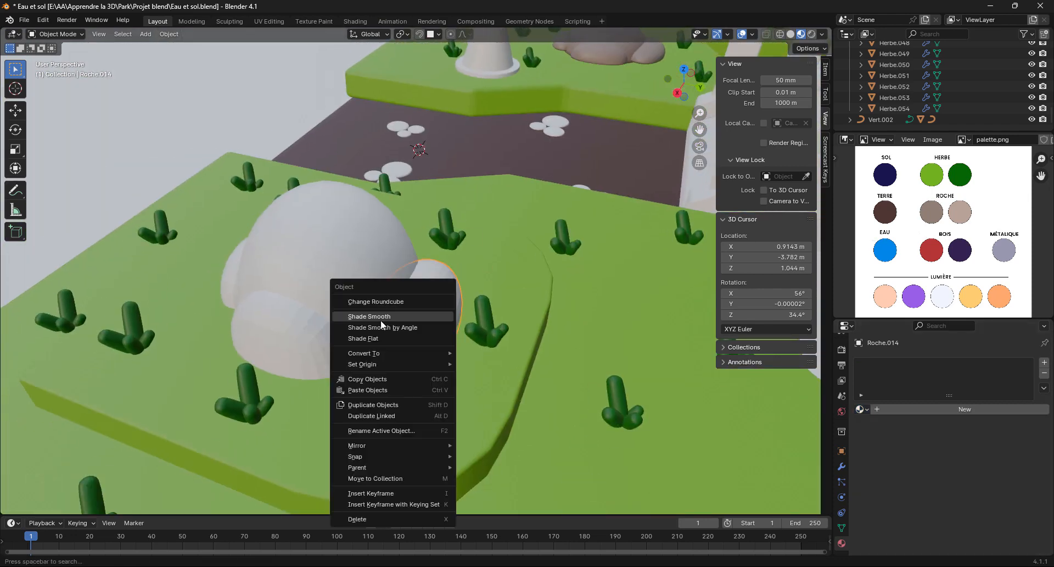
{"action": "left_click", "coordinate": [381, 318]}
Shade smooth the other small rocks around the mound's large rock, including Roche.013.
{"action": "left_click", "coordinate": [294, 348]}
{"action": "middle_click_drag", "start_coordinate": [265, 308], "coordinate": [325, 303]}
{"action": "left_click", "coordinate": [329, 307]}
{"action": "right_click", "coordinate": [330, 308]}
{"action": "left_click", "coordinate": [340, 308]}
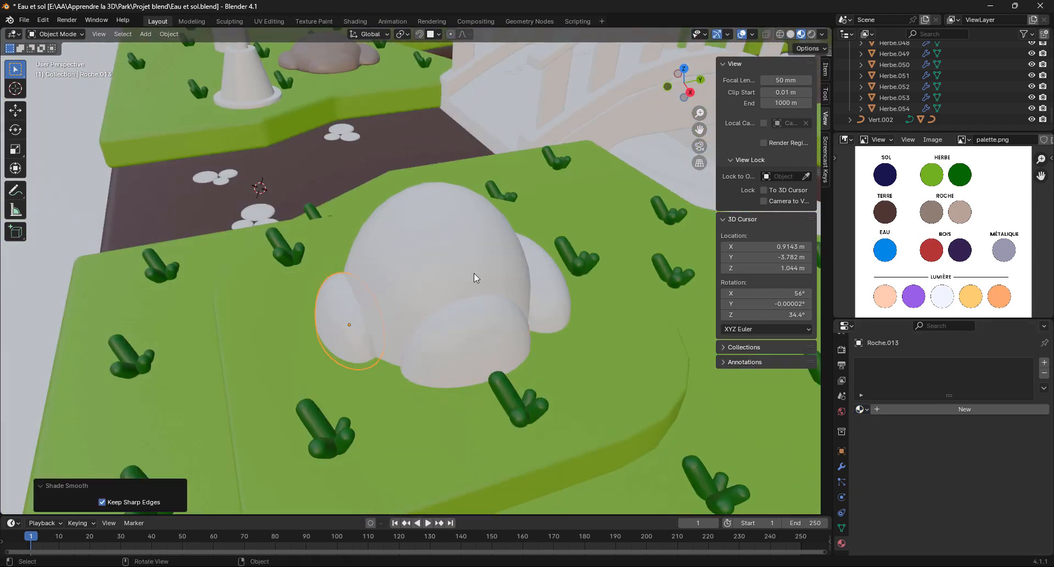
Give the mound's large rock and the small rock Roche.013 the Roche material.
{"action": "left_click", "coordinate": [473, 272]}
{"action": "left_click", "coordinate": [862, 409]}
{"action": "left_click", "coordinate": [885, 457]}
{"action": "left_click", "coordinate": [343, 324]}
{"action": "left_click", "coordinate": [862, 409]}
{"action": "left_click", "coordinate": [885, 457]}
Apply the Roche material to Roche.015 and the remaining small rock on the mound.
{"action": "left_click", "coordinate": [470, 349]}
{"action": "left_click", "coordinate": [863, 409]}
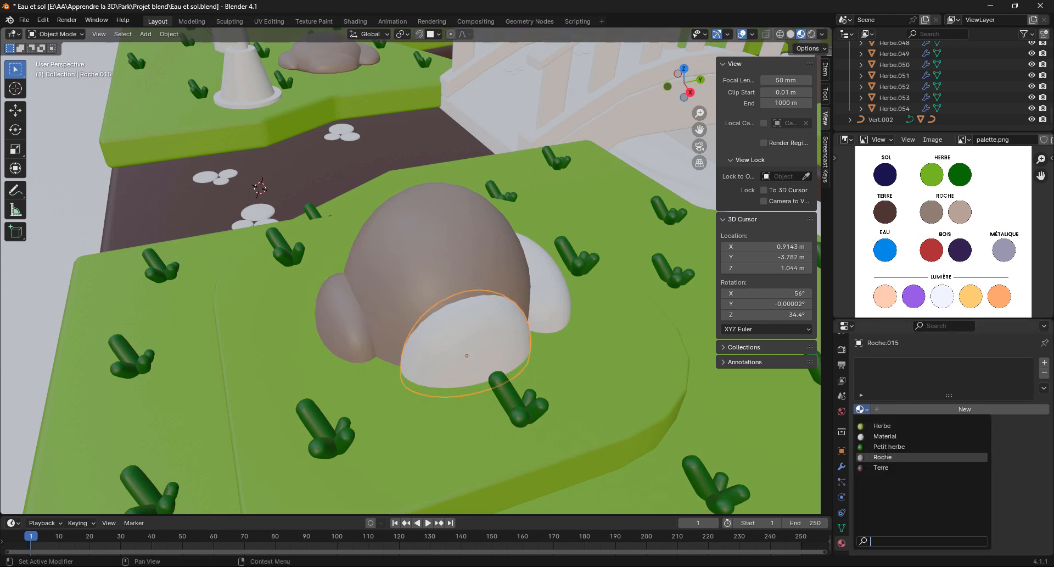
{"action": "left_click", "coordinate": [886, 457]}
{"action": "left_click", "coordinate": [551, 290]}
{"action": "left_click", "coordinate": [862, 409]}
{"action": "left_click", "coordinate": [885, 457]}
Shade smooth Roche.020, the main rock of the pile near the edge of the bench lawn.
{"action": "scroll", "coordinate": [446, 334], "scroll_direction": "down", "scroll_amount": 4}
{"action": "middle_click_drag", "start_coordinate": [659, 351], "coordinate": [411, 249], "text": "shift"}
{"action": "scroll", "coordinate": [410, 249], "scroll_direction": "up", "scroll_amount": 4}
{"action": "left_click", "coordinate": [447, 284]}
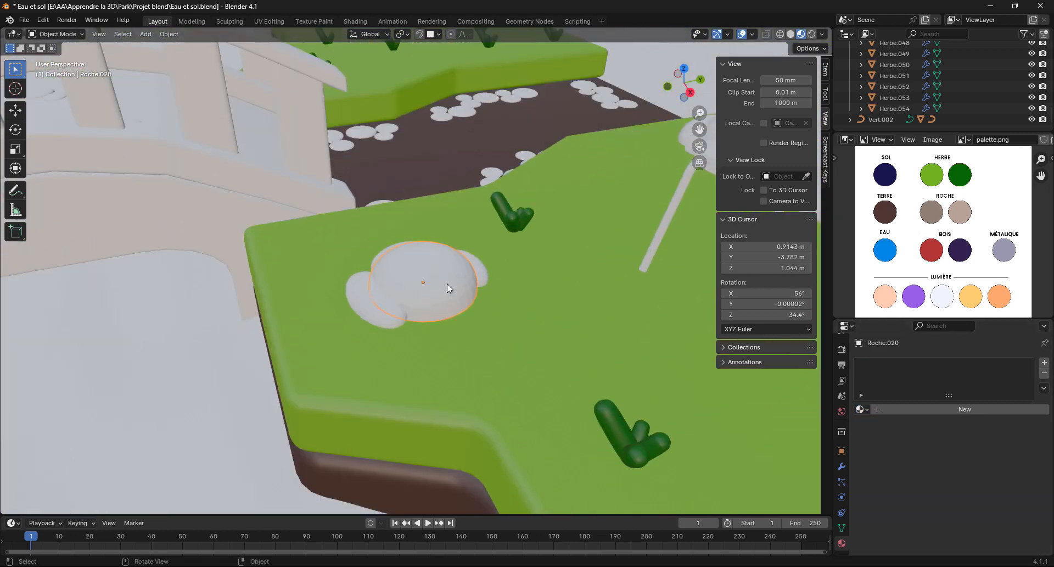
{"action": "right_click", "coordinate": [447, 284]}
{"action": "left_click", "coordinate": [447, 283]}
Shade smooth the small rocks around Roche.020, including Roche.023.
{"action": "left_click", "coordinate": [377, 301]}
{"action": "right_click", "coordinate": [374, 301]}
{"action": "left_click", "coordinate": [375, 301]}
{"action": "left_click", "coordinate": [480, 273]}
{"action": "right_click", "coordinate": [481, 271]}
{"action": "left_click", "coordinate": [481, 271]}
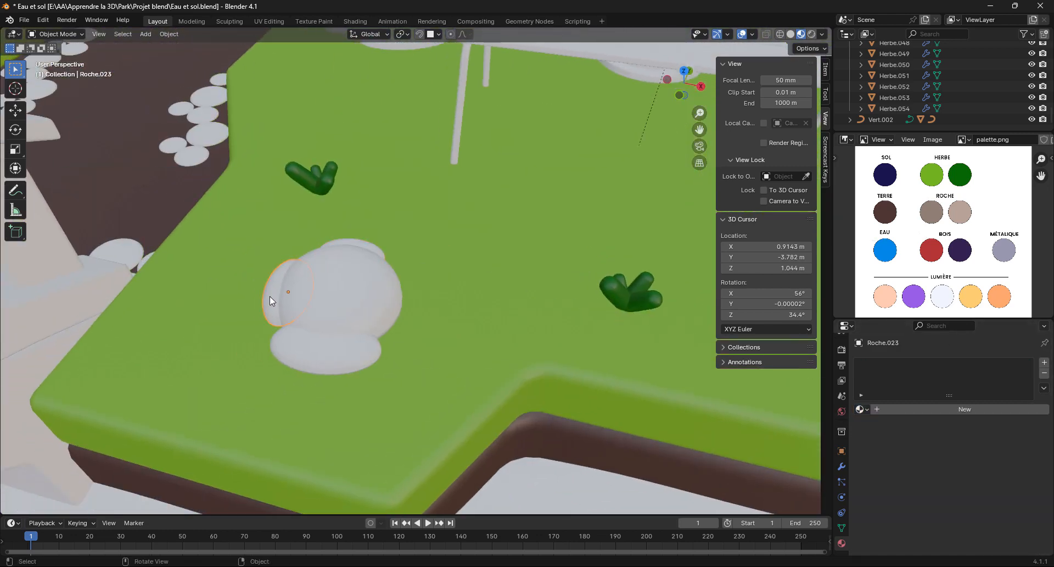
{"action": "right_click", "coordinate": [270, 297]}
{"action": "left_click", "coordinate": [270, 297]}
Give the main rock Roche.020 and the small rock Roche.022 the Roche material.
{"action": "middle_click_drag", "start_coordinate": [270, 297], "coordinate": [341, 328]}
{"action": "left_click", "coordinate": [428, 310]}
{"action": "left_click", "coordinate": [863, 409]}
{"action": "left_click", "coordinate": [883, 457]}
{"action": "left_click", "coordinate": [397, 376]}
{"action": "left_click", "coordinate": [862, 409]}
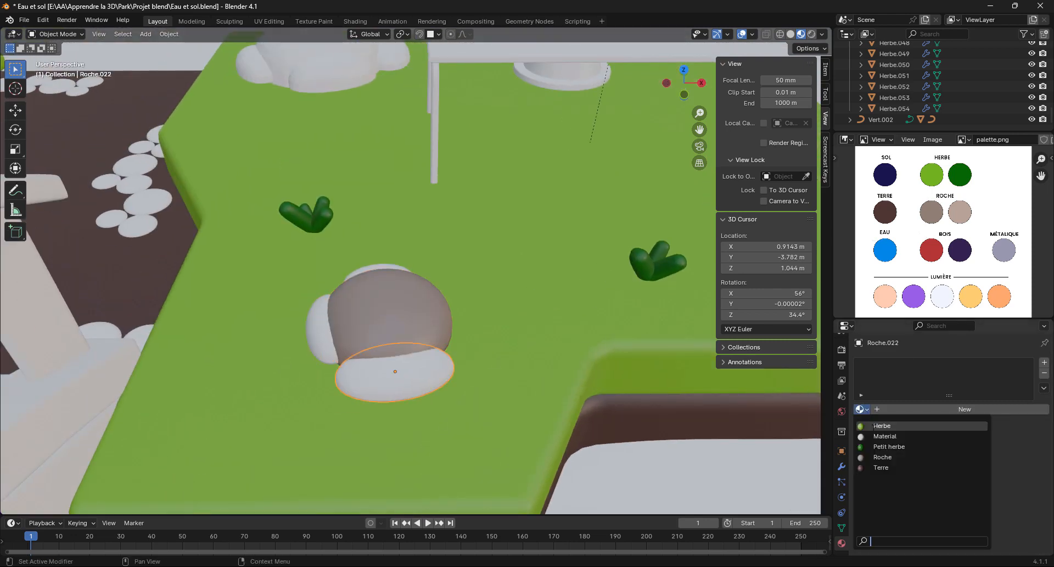
{"action": "left_click", "coordinate": [883, 457]}
Assign the Roche material to Roche.021, the remaining white rock of the pile on the bench lawn.
{"action": "middle_click_drag", "start_coordinate": [397, 299], "coordinate": [436, 299]}
{"action": "left_click", "coordinate": [383, 319]}
{"action": "left_click", "coordinate": [862, 409]}
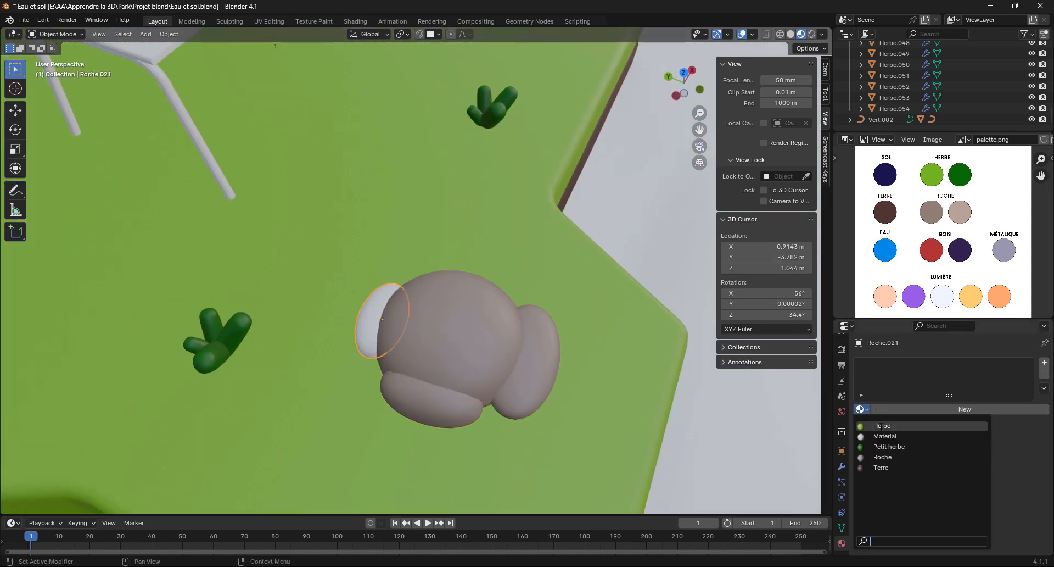
{"action": "left_click", "coordinate": [883, 456]}
Shade smooth the large rock and the small rocks around it, including Roche.017, in the pile near the lamp post.
{"action": "scroll", "coordinate": [287, 223], "scroll_direction": "down", "scroll_amount": 3}
{"action": "mouse_move", "coordinate": [287, 223]}
{"action": "middle_mouse_down", "text": "shift"}
{"action": "mouse_move", "coordinate": [378, 233]}
{"action": "mouse_move", "coordinate": [370, 307]}
{"action": "middle_mouse_up", "text": "shift"}
{"action": "left_click", "coordinate": [370, 307]}
{"action": "right_click", "coordinate": [367, 305]}
{"action": "left_click", "coordinate": [367, 305]}
{"action": "left_click", "coordinate": [460, 358]}
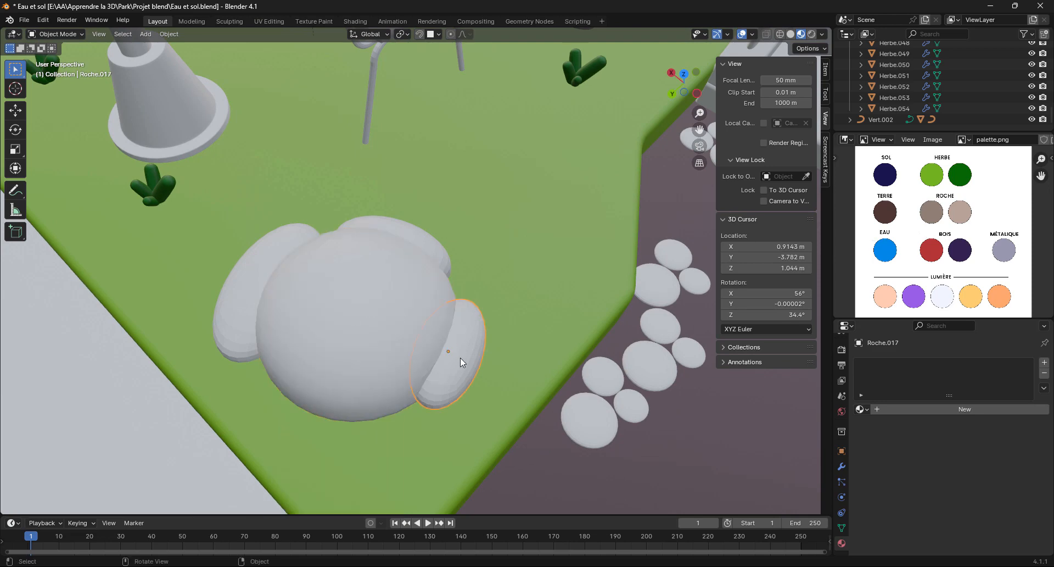
{"action": "right_click", "coordinate": [270, 263]}
{"action": "left_click", "coordinate": [270, 266]}
Assign the Roche material to the large rock near the lamp post and to small rock Roche.017.
{"action": "left_click", "coordinate": [863, 409]}
{"action": "left_click", "coordinate": [882, 456]}
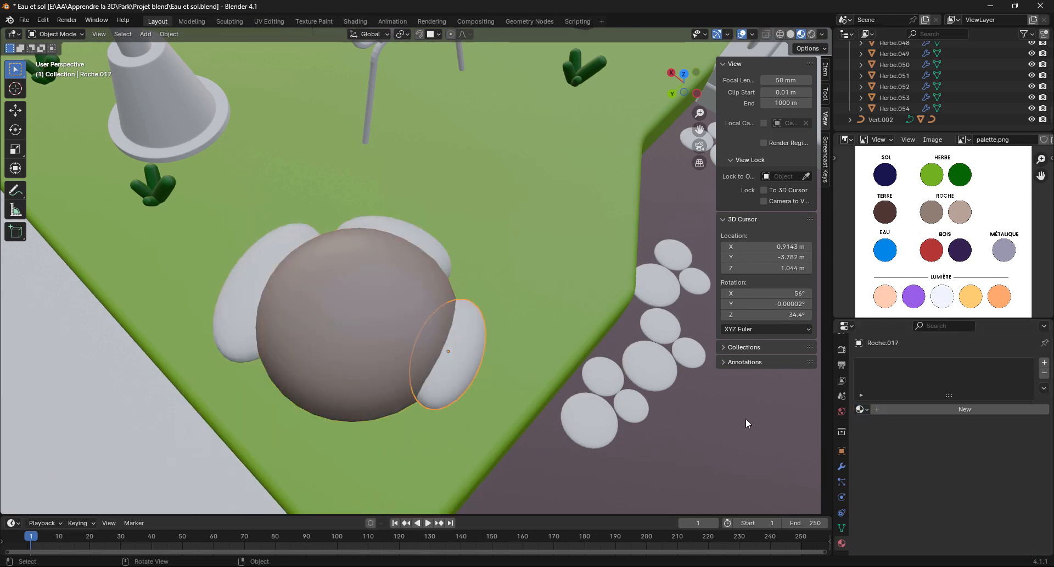
{"action": "left_click", "coordinate": [863, 409]}
{"action": "left_click", "coordinate": [883, 457]}
Assign the Roche material to the pile's two remaining small rocks, including Roche.018.
{"action": "left_click", "coordinate": [420, 241]}
{"action": "left_click", "coordinate": [862, 409]}
{"action": "left_click", "coordinate": [882, 457]}
{"action": "left_click", "coordinate": [242, 272]}
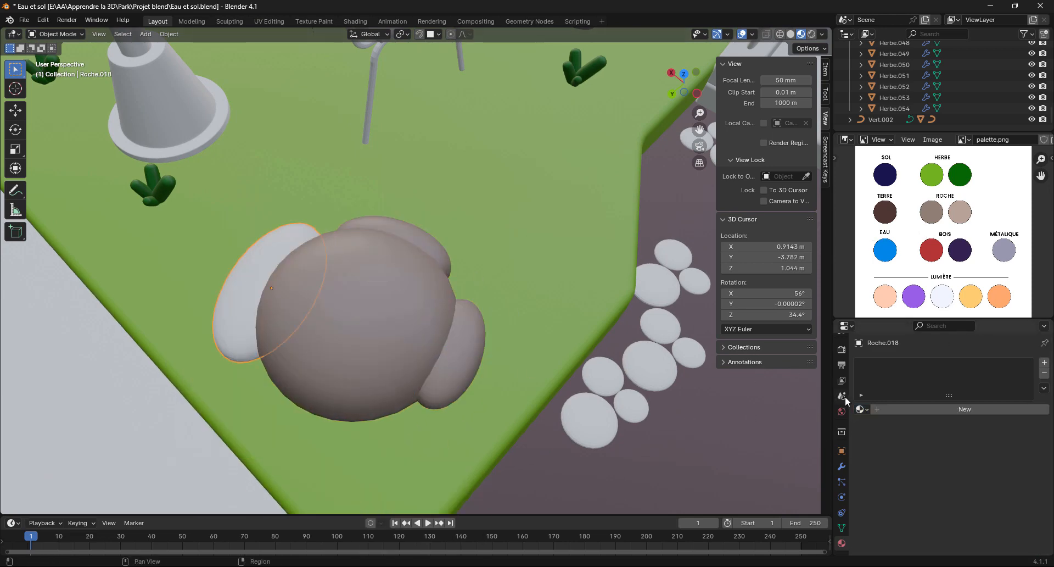
{"action": "left_click", "coordinate": [863, 409]}
{"action": "left_click", "coordinate": [883, 456]}
Create a new material named cailloux on Sphere.045, the end pebble at the front edge of the dirt path.
{"action": "scroll", "coordinate": [386, 338], "scroll_direction": "down", "scroll_amount": 3}
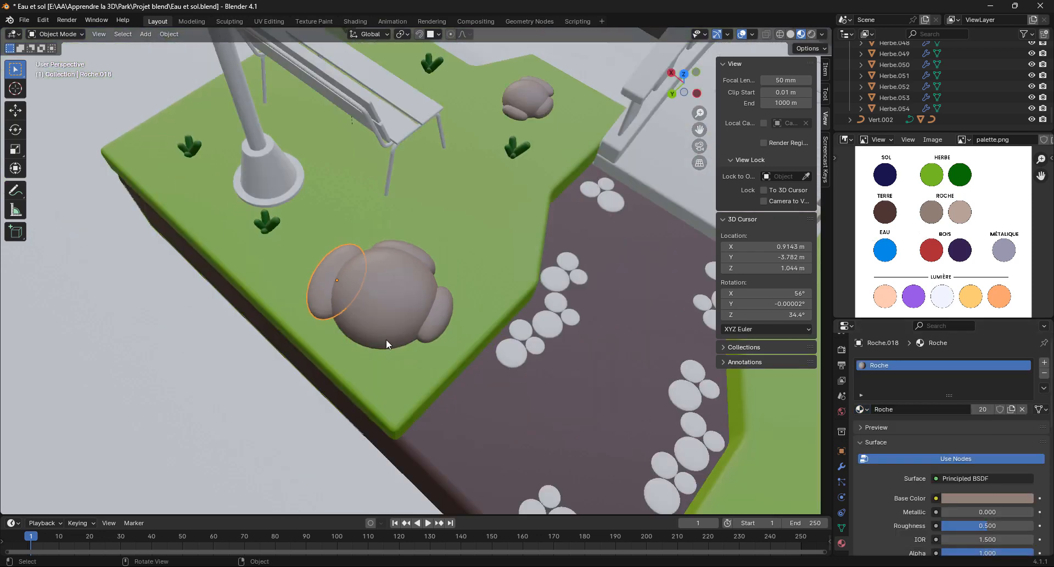
{"action": "middle_click_drag", "start_coordinate": [460, 346], "coordinate": [377, 193]}
{"action": "left_click", "coordinate": [443, 366]}
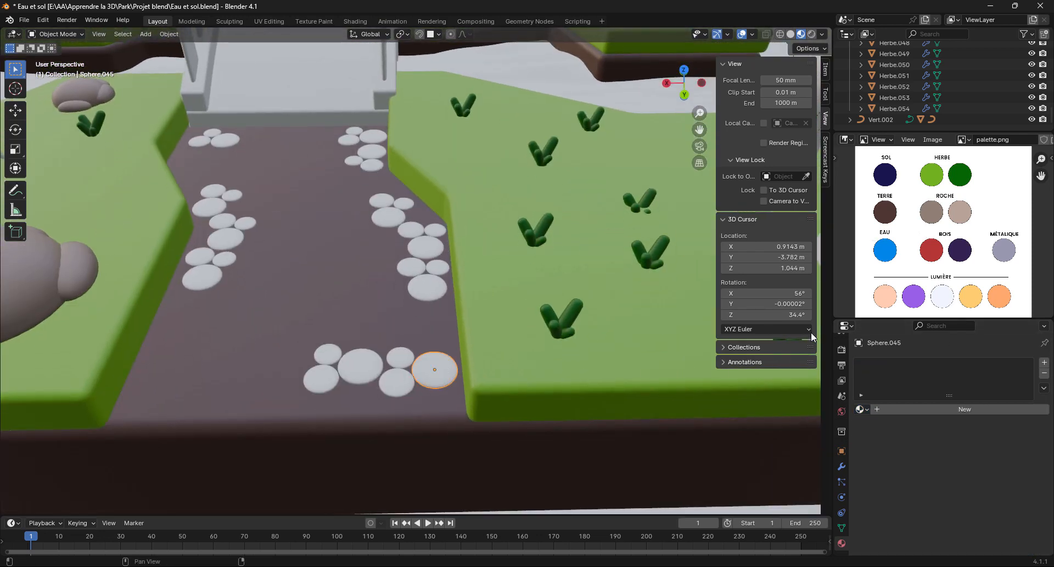
{"action": "left_click", "coordinate": [1045, 362]}
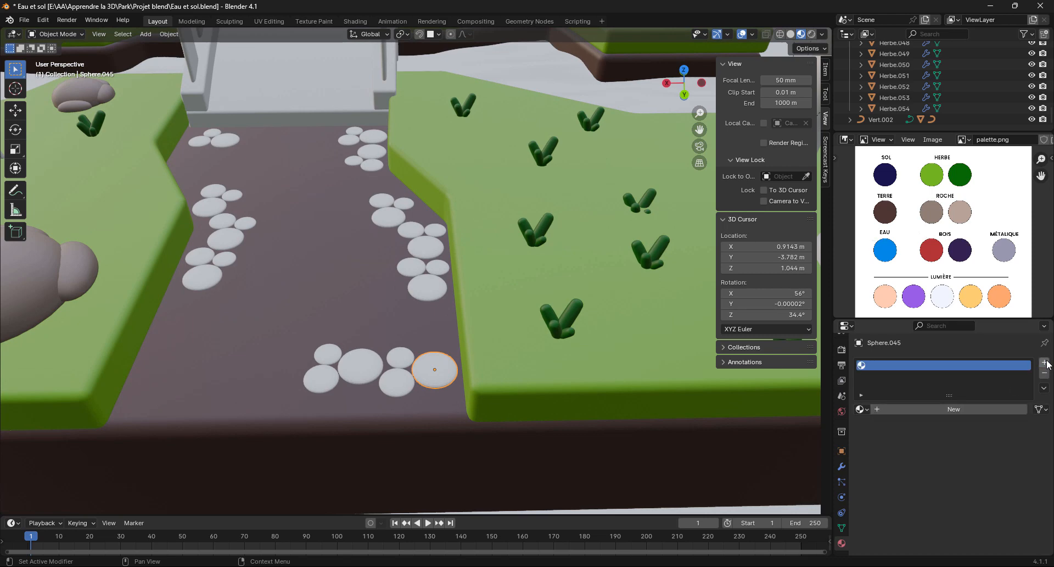
{"action": "left_click", "coordinate": [962, 408]}
{"action": "double_click", "coordinate": [918, 409]}
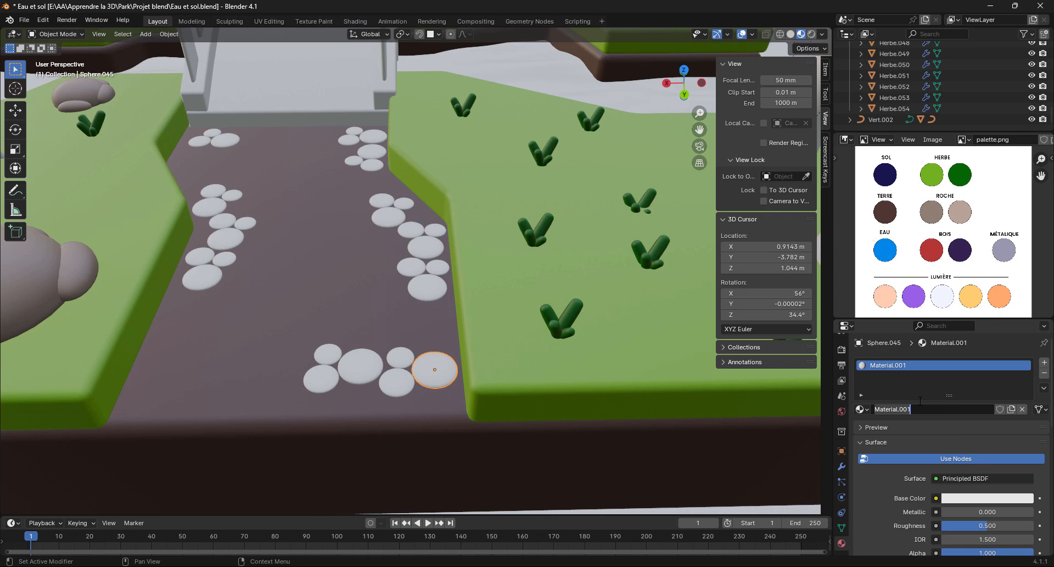
{"action": "type", "text": "cailloux"}
{"action": "key", "text": "Return"}
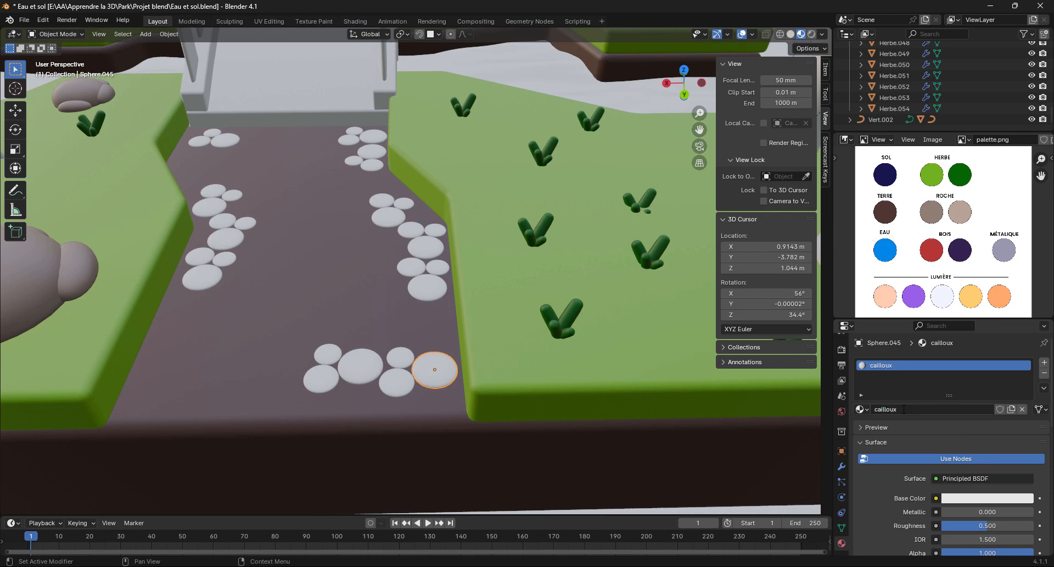
Sample the darker ROCHE swatch of the palette image as the cailloux base color.
{"action": "left_click", "coordinate": [933, 427]}
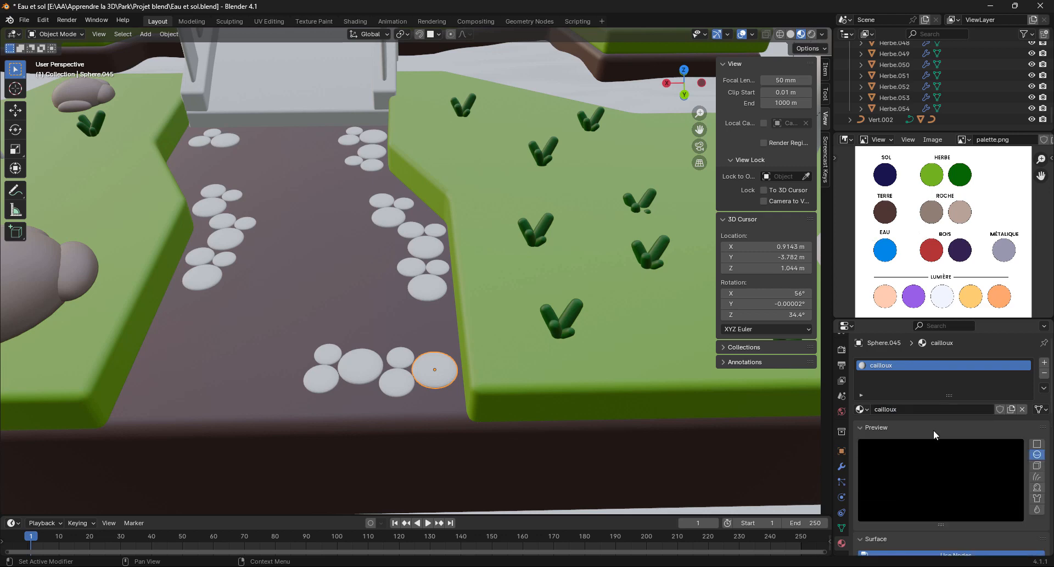
{"action": "left_click", "coordinate": [958, 427]}
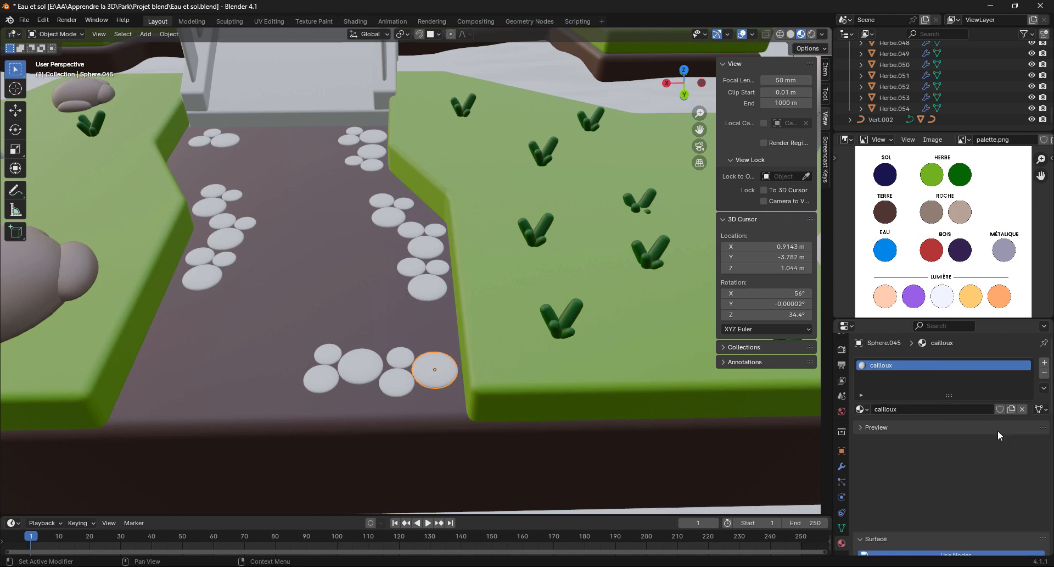
{"action": "left_click", "coordinate": [981, 498]}
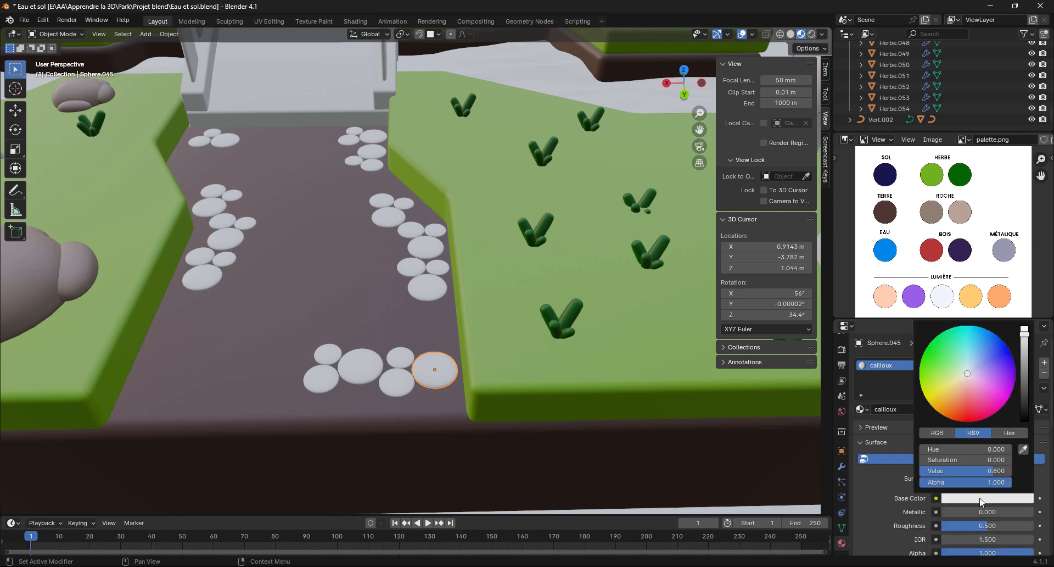
{"action": "left_click", "coordinate": [1023, 449]}
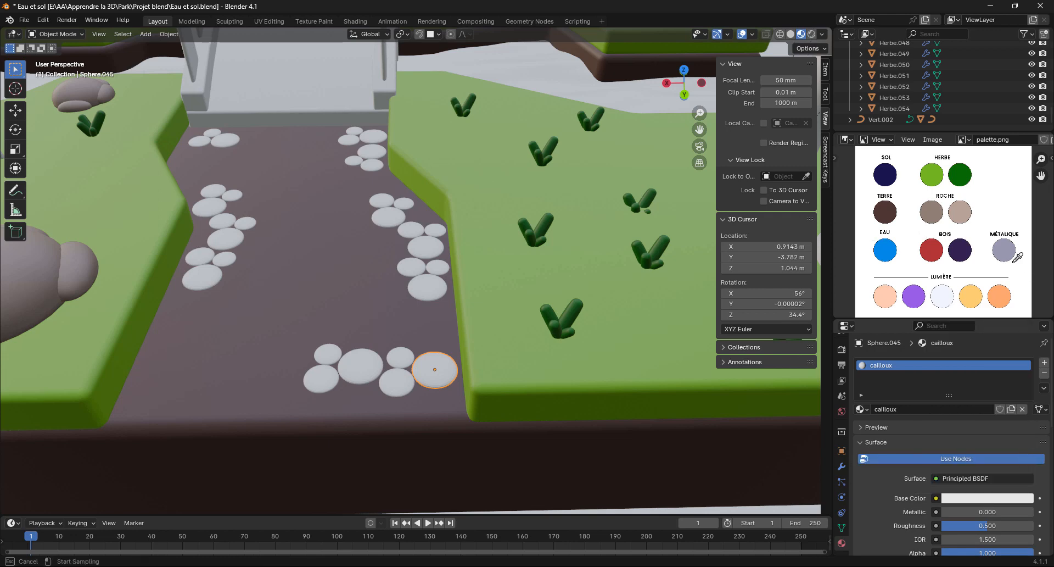
{"action": "left_click", "coordinate": [932, 212]}
{"action": "middle_click_drag", "start_coordinate": [435, 373], "coordinate": [583, 411], "text": "shift"}
Set the cailloux base color by sampling the lighter ROCHE swatch of the palette image.
{"action": "left_click", "coordinate": [983, 498]}
{"action": "left_click", "coordinate": [1026, 448]}
{"action": "left_click", "coordinate": [960, 212]}
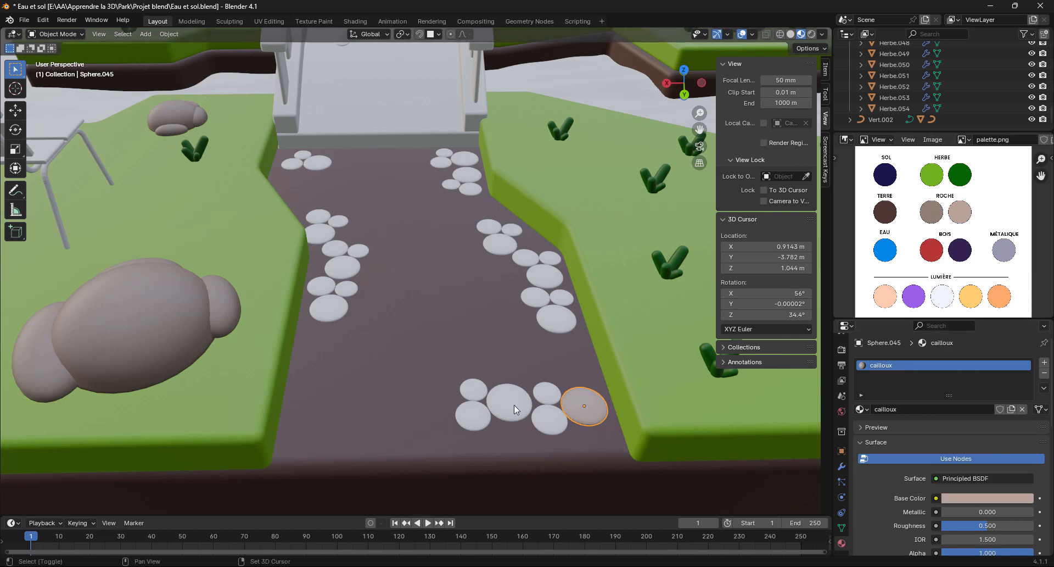
Select the other pebbles of the front row and assign cailloux to the small pebble at its far end.
{"action": "middle_click_drag", "start_coordinate": [515, 407], "coordinate": [401, 408], "text": "shift"}
{"action": "left_click", "coordinate": [434, 397]}
{"action": "left_click", "coordinate": [431, 422], "text": "shift"}
{"action": "left_click", "coordinate": [398, 409], "text": "shift"}
{"action": "left_click", "coordinate": [357, 416], "text": "shift"}
{"action": "left_click", "coordinate": [362, 393], "text": "shift"}
{"action": "left_click", "coordinate": [862, 409]}
{"action": "left_click", "coordinate": [874, 426]}
Assign the cailloux material to the remaining pebbles of the front row, including the large Sphere.048.
{"action": "left_click", "coordinate": [397, 407]}
{"action": "left_click", "coordinate": [862, 409]}
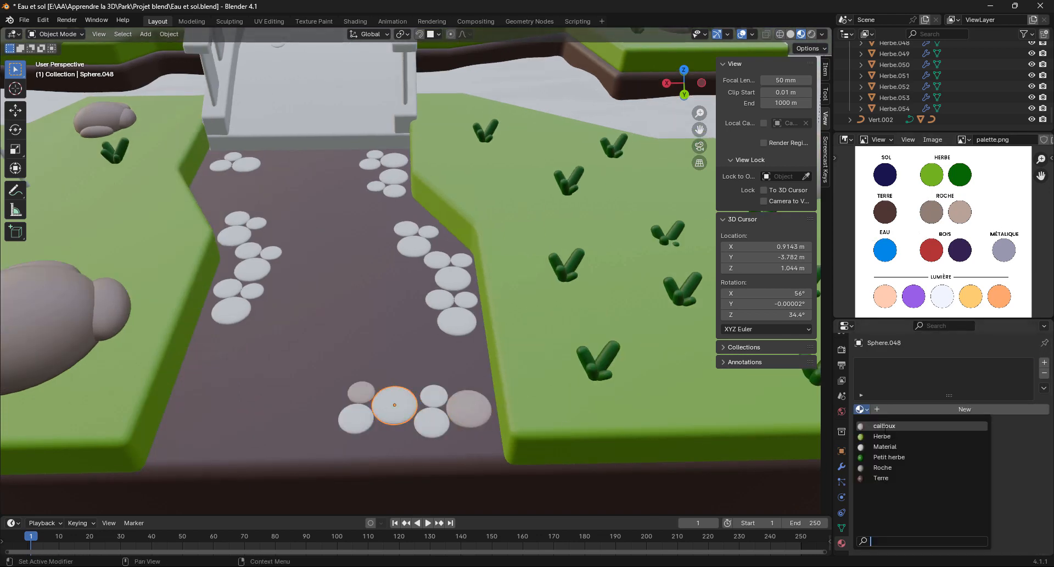
{"action": "left_click", "coordinate": [874, 426]}
{"action": "left_click", "coordinate": [872, 426]}
{"action": "left_click", "coordinate": [432, 421]}
{"action": "left_click", "coordinate": [862, 409]}
{"action": "left_click", "coordinate": [873, 426]}
{"action": "left_click", "coordinate": [356, 419]}
{"action": "left_click", "coordinate": [862, 409]}
{"action": "left_click", "coordinate": [873, 426]}
Assign cailloux to the nearest pebbles along the tufted lawn's side of the path, including Sphere.027 and Sphere.030.
{"action": "left_click", "coordinate": [456, 321]}
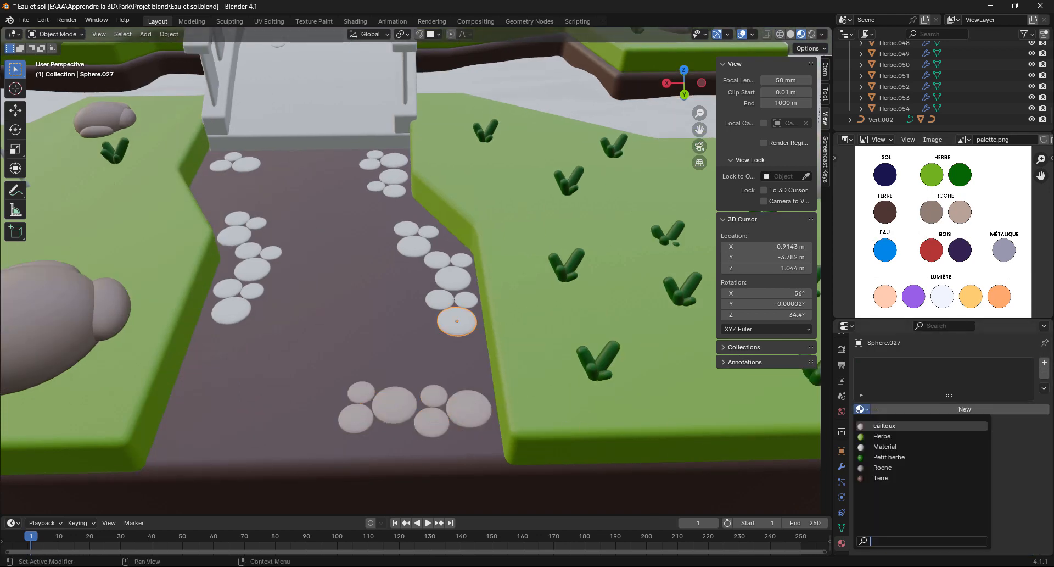
{"action": "left_click", "coordinate": [861, 409]}
{"action": "left_click", "coordinate": [872, 426]}
{"action": "left_click", "coordinate": [466, 300]}
{"action": "left_click", "coordinate": [862, 409]}
{"action": "left_click", "coordinate": [873, 426]}
{"action": "left_click", "coordinate": [454, 279]}
{"action": "left_click", "coordinate": [873, 426]}
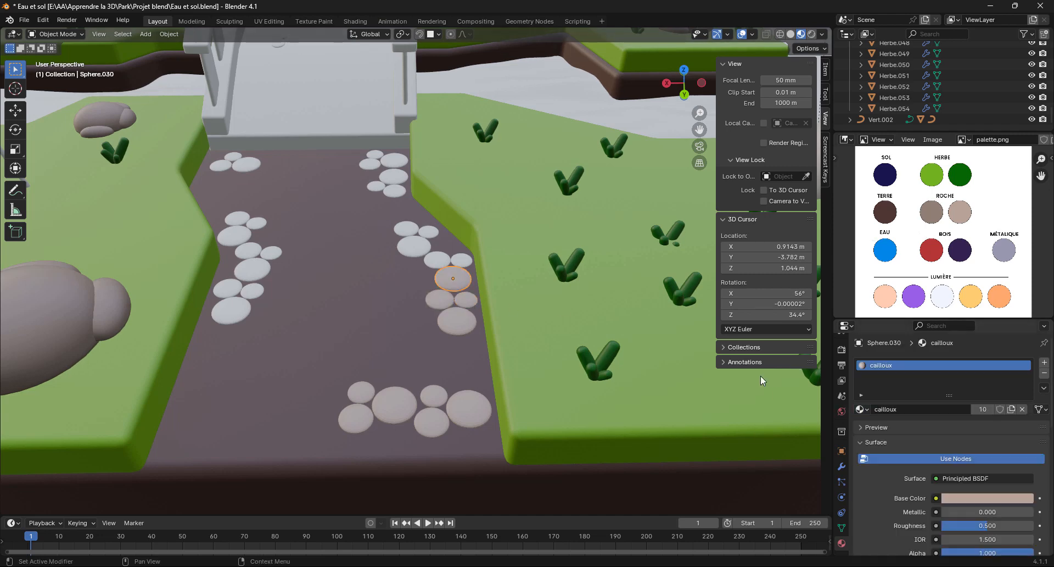
Assign cailloux to the rest of the pebbles beside the tufted lawn, including Sphere.035.
{"action": "left_click", "coordinate": [462, 261]}
{"action": "left_click", "coordinate": [862, 409]}
{"action": "left_click", "coordinate": [873, 426]}
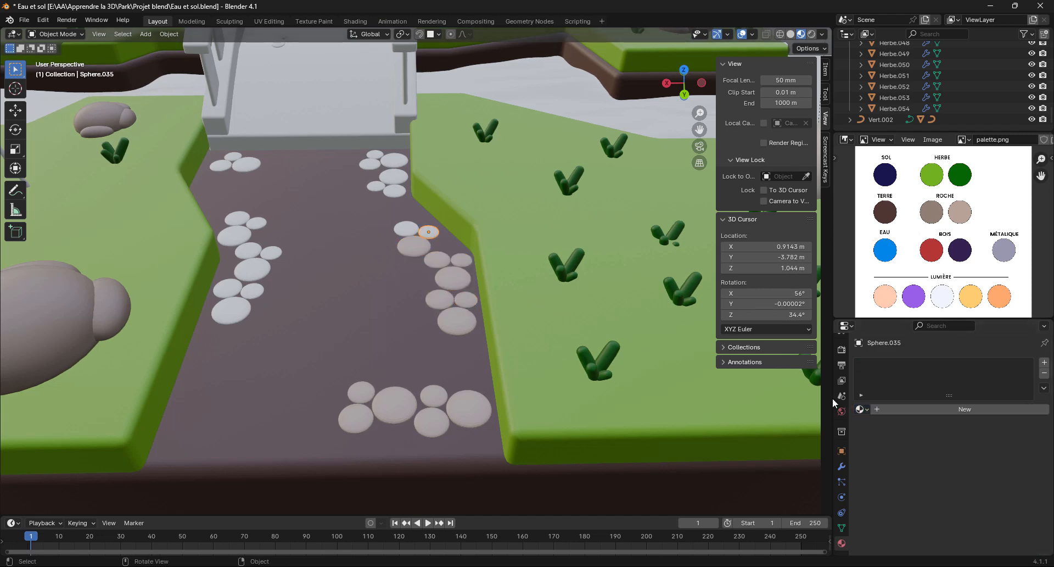
{"action": "left_click", "coordinate": [428, 232]}
{"action": "left_click", "coordinate": [406, 228]}
{"action": "left_click", "coordinate": [873, 426]}
Assign cailloux to the nearest pebbles on the rock-pile side of the path, including Sphere.019.
{"action": "left_click", "coordinate": [231, 311]}
{"action": "left_click", "coordinate": [873, 426]}
{"action": "left_click", "coordinate": [228, 288]}
{"action": "left_click", "coordinate": [873, 426]}
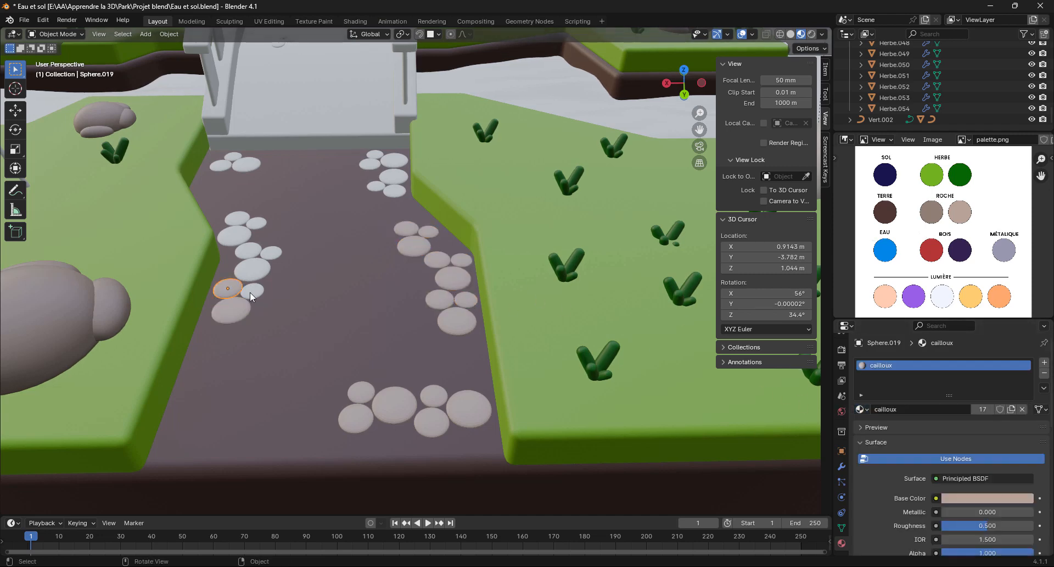
{"action": "left_click", "coordinate": [253, 291]}
{"action": "left_click", "coordinate": [873, 426]}
{"action": "left_click", "coordinate": [252, 272]}
{"action": "left_click", "coordinate": [873, 426]}
Assign cailloux to the farther pebbles on the rock-pile side of the path, including Sphere.024.
{"action": "left_click", "coordinate": [248, 251]}
{"action": "left_click", "coordinate": [271, 252]}
{"action": "left_click", "coordinate": [873, 426]}
{"action": "left_click", "coordinate": [234, 235]}
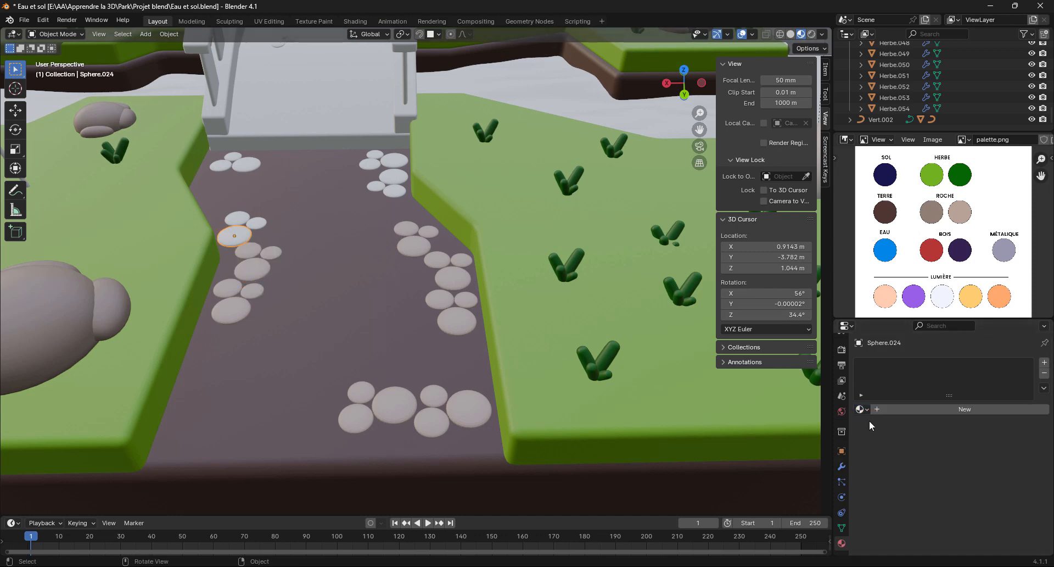
{"action": "left_click", "coordinate": [872, 426]}
{"action": "left_click", "coordinate": [256, 223]}
{"action": "left_click", "coordinate": [862, 409]}
{"action": "left_click", "coordinate": [873, 426]}
{"action": "left_click", "coordinate": [237, 218]}
{"action": "left_click", "coordinate": [873, 426]}
Assign cailloux to Sphere.042 and its neighbouring pebble at the foot of the bridge on the rock-pile side.
{"action": "left_click", "coordinate": [246, 165]}
{"action": "left_click", "coordinate": [873, 426]}
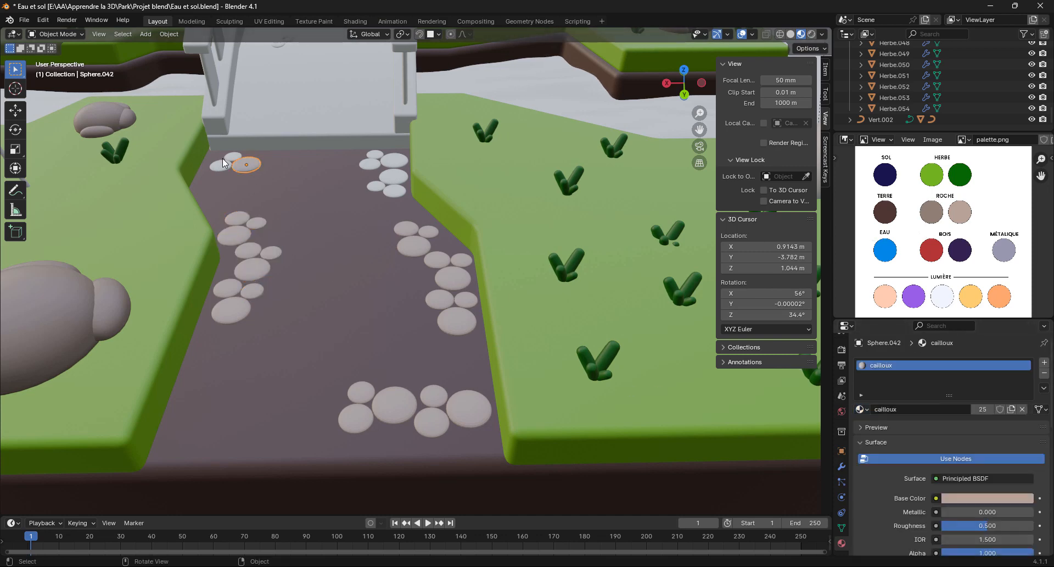
{"action": "left_click", "coordinate": [222, 164]}
{"action": "left_click", "coordinate": [873, 426]}
Assign cailloux to the pebble cluster at the foot of the bridge beside the tufted lawn, including Sphere.038 and Sphere.040.
{"action": "left_click", "coordinate": [386, 190]}
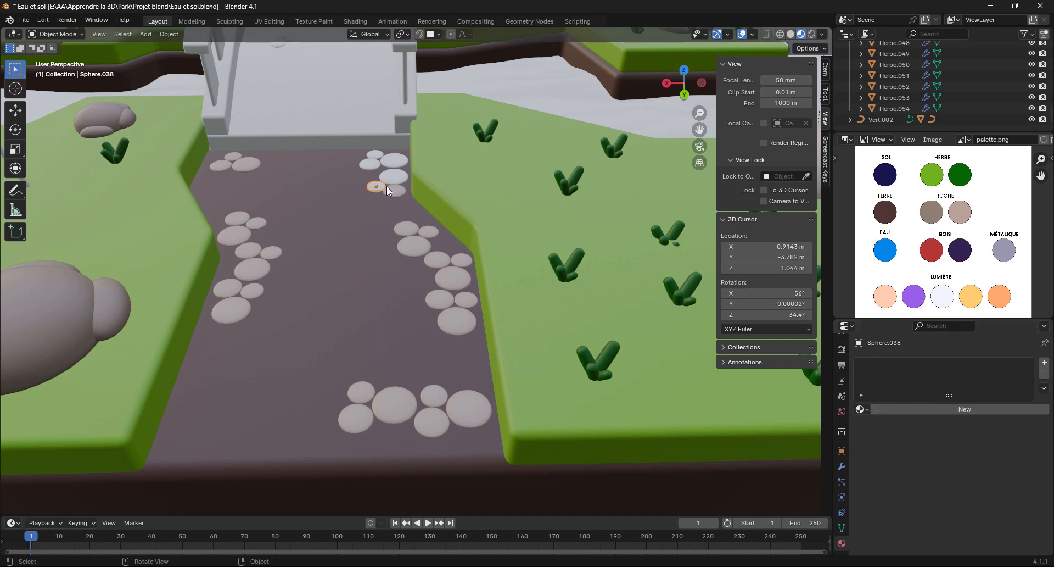
{"action": "left_click", "coordinate": [394, 176]}
{"action": "left_click", "coordinate": [873, 426]}
{"action": "left_click", "coordinate": [394, 160]}
{"action": "left_click", "coordinate": [873, 426]}
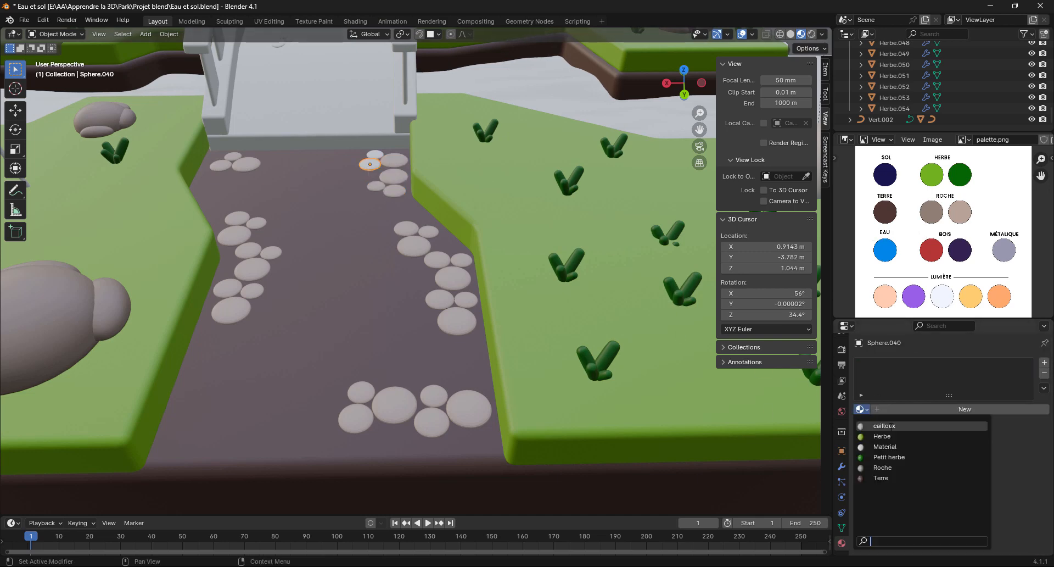
{"action": "left_click", "coordinate": [892, 426]}
{"action": "left_click", "coordinate": [375, 154]}
{"action": "left_click", "coordinate": [862, 409]}
{"action": "left_click", "coordinate": [881, 426]}
Assign the cailloux material to Sphere.055, the first small pebble trio on the bridge deck.
{"action": "middle_click_drag", "start_coordinate": [331, 204], "coordinate": [363, 406], "text": "shift"}
{"action": "left_click", "coordinate": [245, 273]}
{"action": "left_click", "coordinate": [862, 409]}
{"action": "left_click", "coordinate": [881, 426]}
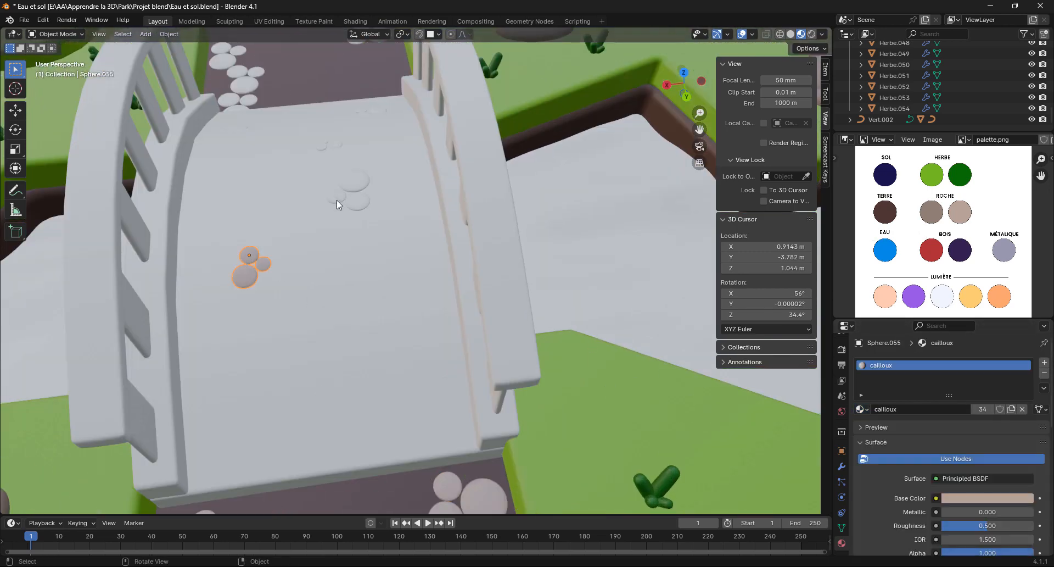
Assign cailloux to the three larger pebbles grouped on the bridge deck, including Sphere.053.
{"action": "left_click", "coordinate": [354, 182]}
{"action": "left_click", "coordinate": [861, 409]}
{"action": "left_click", "coordinate": [881, 426]}
{"action": "left_click", "coordinate": [358, 202]}
{"action": "left_click", "coordinate": [862, 409]}
{"action": "left_click", "coordinate": [881, 427]}
{"action": "left_click", "coordinate": [336, 197]}
{"action": "left_click", "coordinate": [861, 409]}
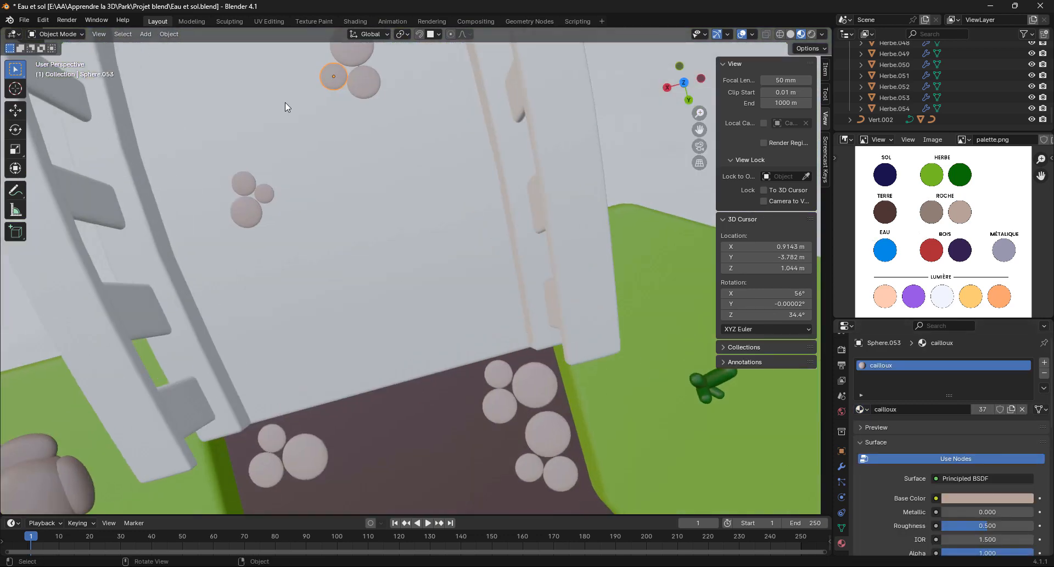
Assign the cailloux material to the small pebble cluster in the middle of the bridge deck.
{"action": "middle_click_drag", "start_coordinate": [285, 102], "coordinate": [356, 298], "text": "shift"}
{"action": "scroll", "coordinate": [366, 179], "scroll_direction": "up", "scroll_amount": 1}
{"action": "left_click", "coordinate": [362, 138]}
{"action": "left_click", "coordinate": [862, 409]}
{"action": "left_click", "coordinate": [881, 426]}
Assign cailloux to the three deck pebbles near the bridge railing, including Sphere.057 and Sphere.058.
{"action": "middle_click_drag", "start_coordinate": [330, 164], "coordinate": [407, 270], "text": "shift"}
{"action": "left_click", "coordinate": [241, 193]}
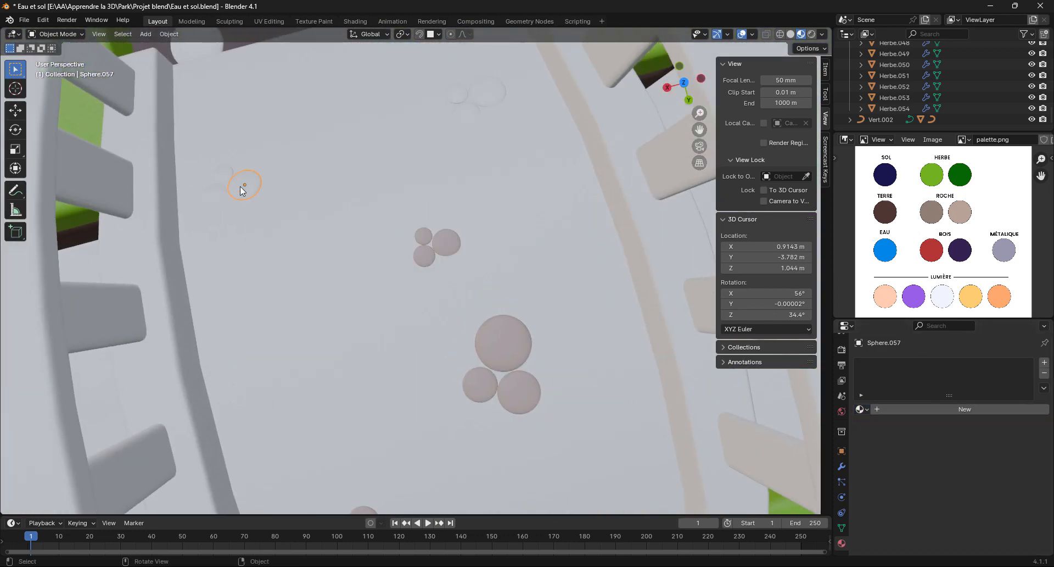
{"action": "left_click", "coordinate": [862, 409]}
{"action": "left_click", "coordinate": [881, 426]}
{"action": "left_click", "coordinate": [222, 176]}
{"action": "left_click", "coordinate": [862, 409]}
{"action": "left_click", "coordinate": [881, 426]}
{"action": "left_click", "coordinate": [215, 192]}
{"action": "left_click", "coordinate": [862, 409]}
{"action": "left_click", "coordinate": [881, 426]}
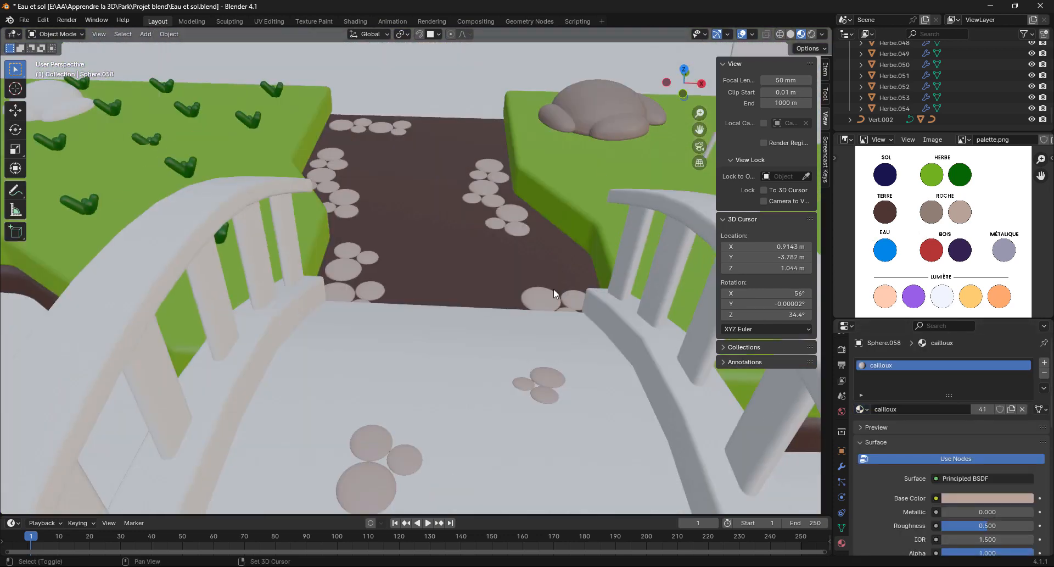
Assign the cailloux material to the last uncoloured pebble cluster on the bridge deck.
{"action": "middle_click_drag", "start_coordinate": [554, 294], "coordinate": [549, 88], "text": "shift"}
{"action": "left_click", "coordinate": [317, 303]}
{"action": "left_click", "coordinate": [862, 409]}
{"action": "left_click", "coordinate": [881, 426]}
Assign cailloux to the pebbles closest to the other end of the bridge on the dirt path.
{"action": "scroll", "coordinate": [504, 342], "scroll_direction": "down", "scroll_amount": 4}
{"action": "middle_click_drag", "start_coordinate": [504, 342], "coordinate": [504, 224], "text": "shift"}
{"action": "left_click", "coordinate": [489, 297]}
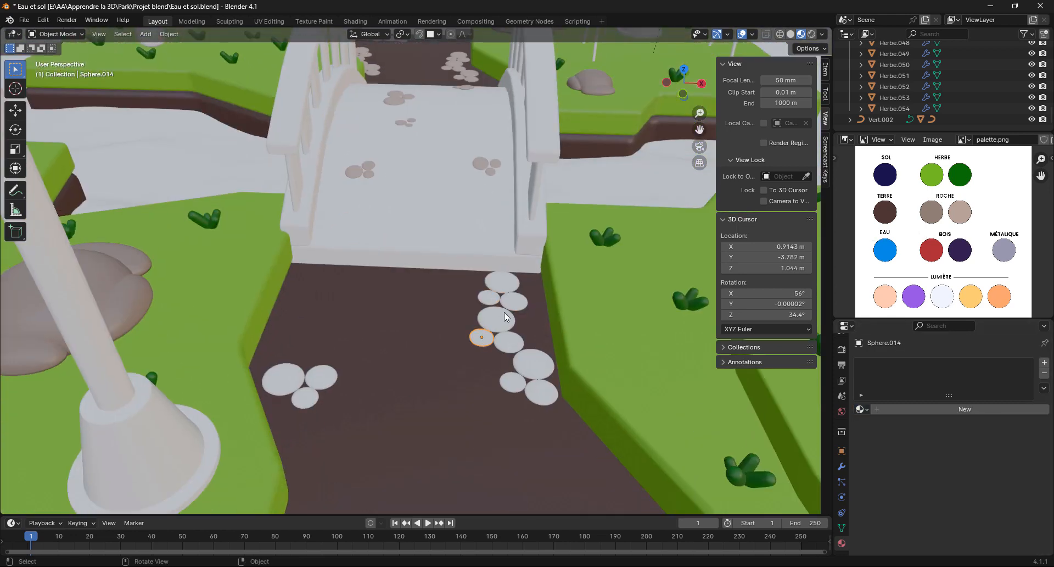
{"action": "middle_click_drag", "start_coordinate": [504, 312], "coordinate": [499, 317]}
{"action": "left_click", "coordinate": [503, 282]}
{"action": "left_click", "coordinate": [862, 409]}
{"action": "left_click", "coordinate": [881, 426]}
{"action": "left_click", "coordinate": [513, 304]}
{"action": "left_click", "coordinate": [862, 409]}
{"action": "left_click", "coordinate": [881, 426]}
{"action": "left_click", "coordinate": [488, 299]}
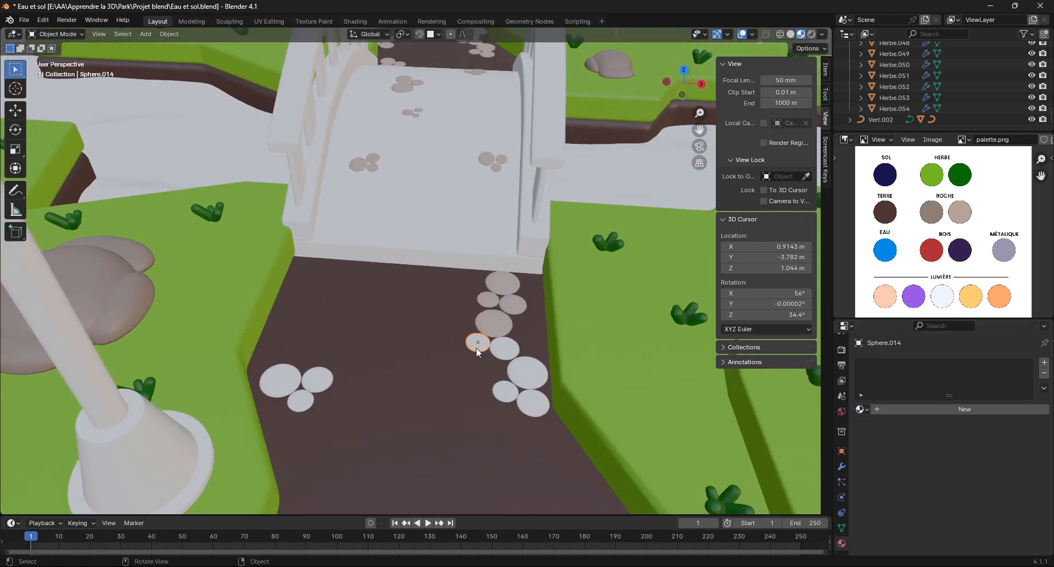
Assign the cailloux material to the remaining uncoloured pebbles in the trail leading off the bridge along the dirt path's edge.
{"action": "left_click", "coordinate": [862, 409]}
{"action": "left_click", "coordinate": [878, 426]}
{"action": "left_click", "coordinate": [505, 349]}
{"action": "left_click", "coordinate": [862, 409]}
{"action": "left_click", "coordinate": [879, 426]}
{"action": "left_click", "coordinate": [527, 374]}
{"action": "left_click", "coordinate": [862, 409]}
{"action": "left_click", "coordinate": [879, 426]}
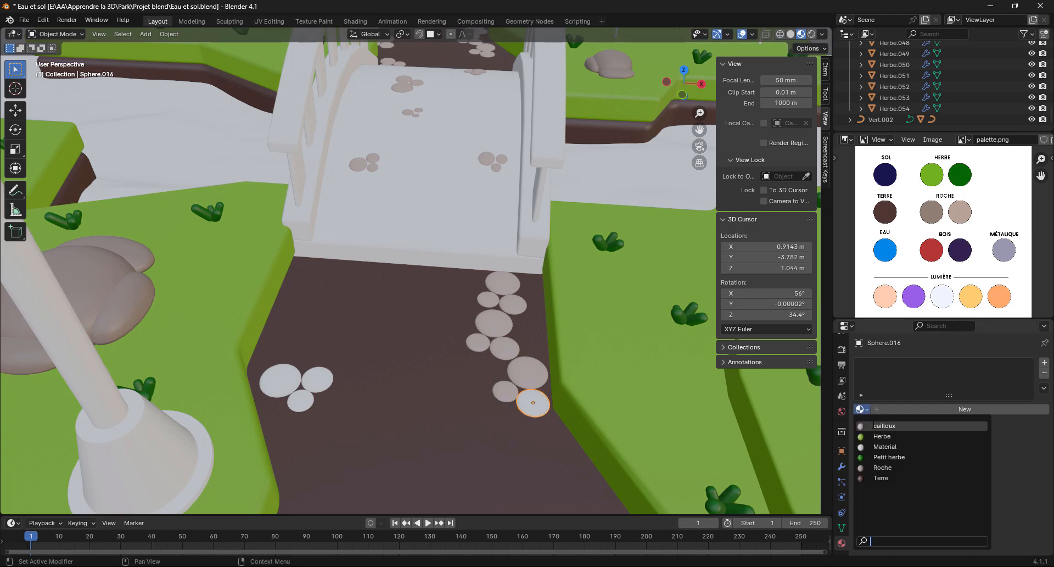
{"action": "left_click", "coordinate": [878, 426]}
Assign cailloux to the three-pebble cluster on the dirt path beside the lamp post.
{"action": "left_click", "coordinate": [282, 380]}
{"action": "left_click", "coordinate": [862, 409]}
{"action": "left_click", "coordinate": [878, 426]}
{"action": "left_click", "coordinate": [318, 379]}
{"action": "left_click", "coordinate": [862, 409]}
{"action": "left_click", "coordinate": [878, 426]}
{"action": "left_click", "coordinate": [300, 400]}
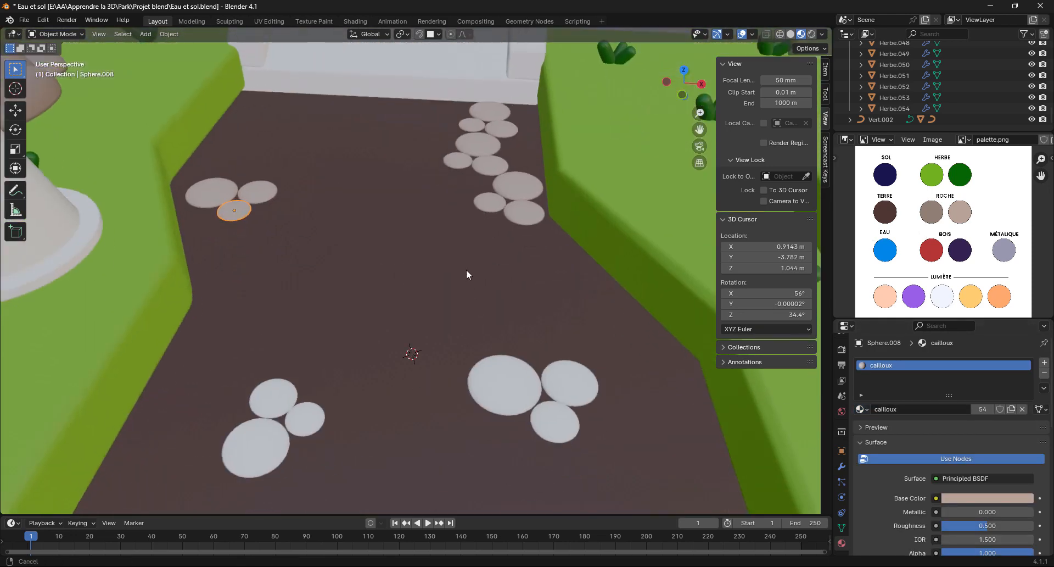
Assign cailloux to the three-pebble cluster on the lamp post side of the path, farther from the bridge.
{"action": "middle_click_drag", "start_coordinate": [466, 269], "coordinate": [447, 217], "text": "shift"}
{"action": "left_click", "coordinate": [236, 387]}
{"action": "left_click", "coordinate": [862, 409]}
{"action": "left_click", "coordinate": [879, 426]}
{"action": "left_click", "coordinate": [254, 343]}
{"action": "left_click", "coordinate": [862, 409]}
{"action": "left_click", "coordinate": [878, 426]}
{"action": "left_click", "coordinate": [285, 362]}
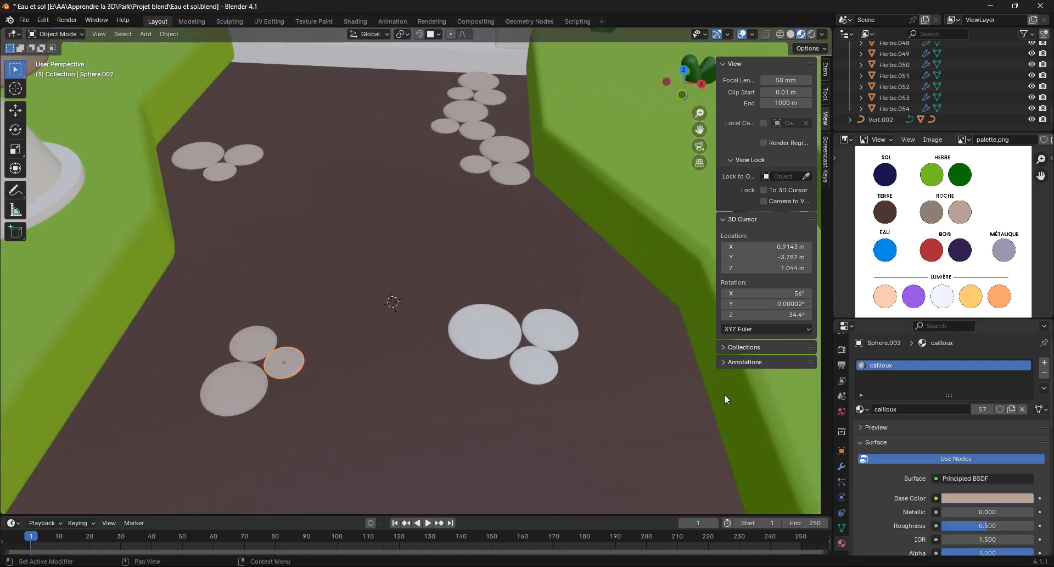
Assign cailloux to the last white pebble cluster on the dirt path, farthest from the bridge.
{"action": "left_click", "coordinate": [557, 335]}
{"action": "left_click", "coordinate": [862, 409]}
{"action": "left_click", "coordinate": [878, 426]}
{"action": "left_click", "coordinate": [535, 366]}
{"action": "left_click", "coordinate": [862, 409]}
{"action": "left_click", "coordinate": [878, 426]}
Create a new material named Tronc d'arbre on the large tree's trunk.
{"action": "scroll", "coordinate": [480, 368], "scroll_direction": "down", "scroll_amount": 6}
{"action": "middle_click_drag", "start_coordinate": [479, 330], "coordinate": [314, 335], "text": "shift"}
{"action": "scroll", "coordinate": [472, 407], "scroll_direction": "down", "scroll_amount": 5}
{"action": "left_click", "coordinate": [286, 317]}
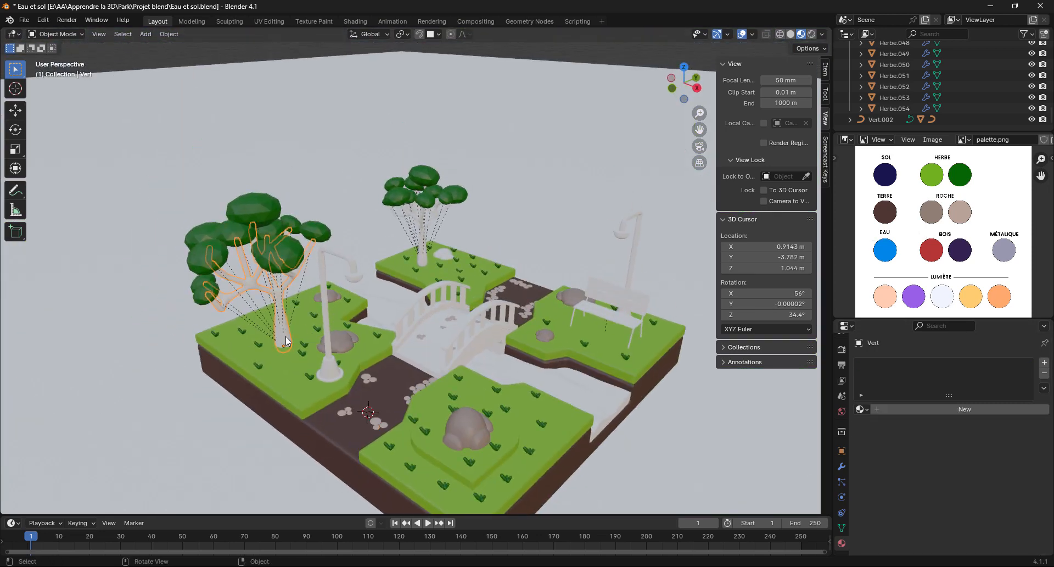
{"action": "scroll", "coordinate": [285, 336], "scroll_direction": "up", "scroll_amount": 2}
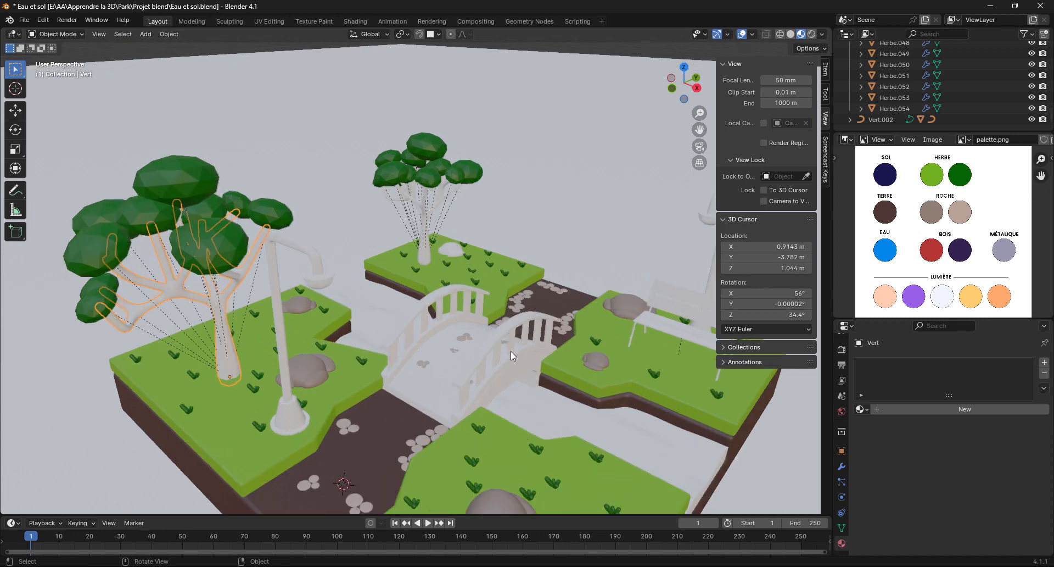
{"action": "left_click", "coordinate": [1044, 362]}
{"action": "left_click", "coordinate": [944, 409]}
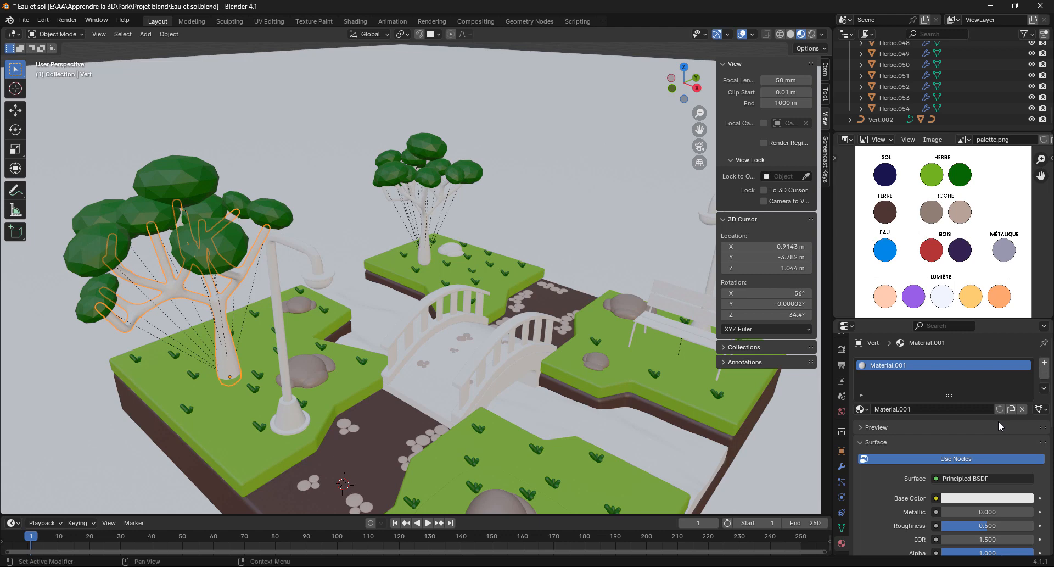
{"action": "left_click", "coordinate": [943, 408]}
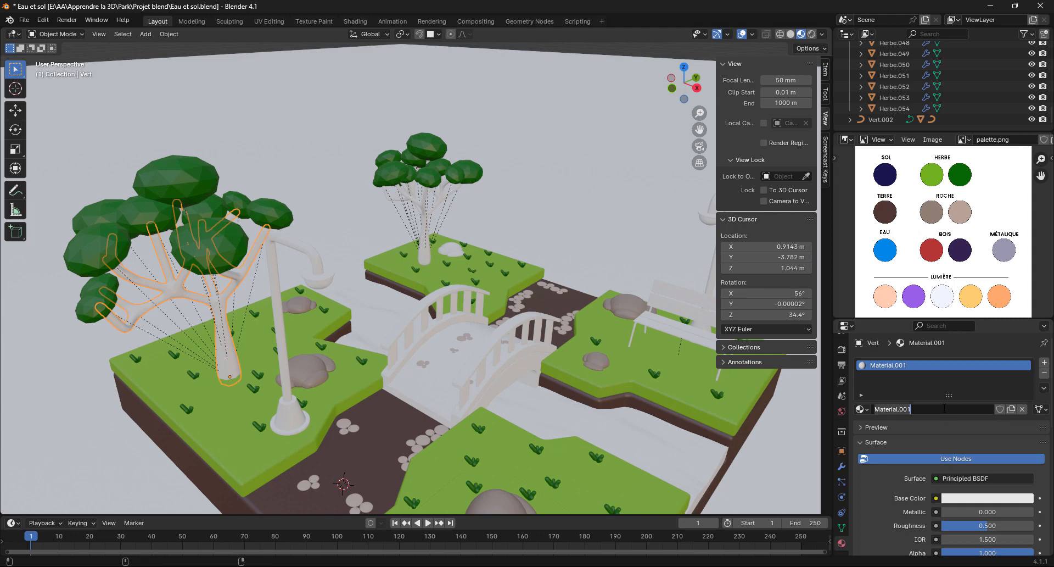
{"action": "type", "text": "Tronc d'arbre"}
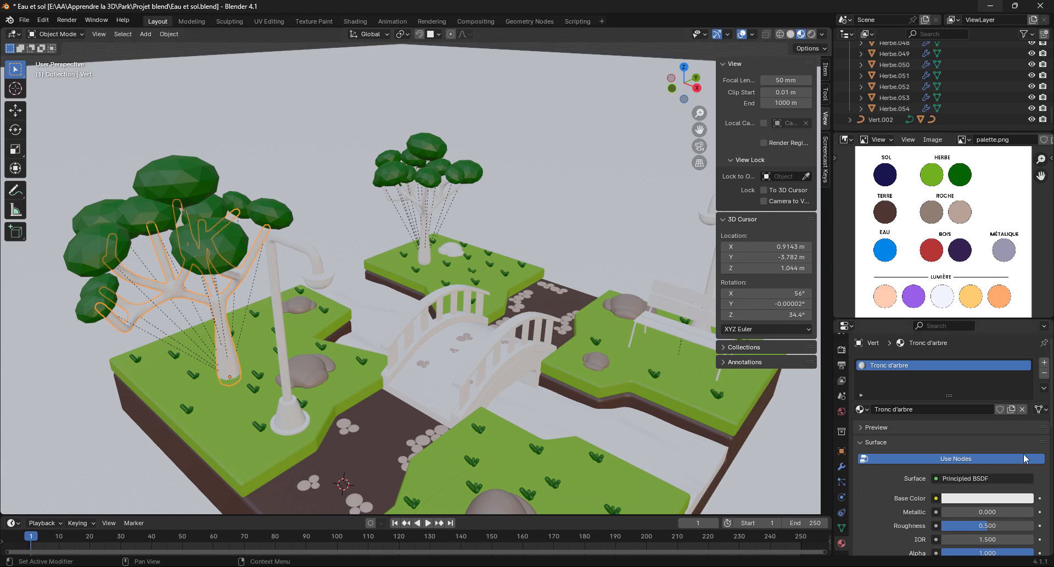
Sample the red BOIS swatch of the palette as the base colour of Tronc d'arbre.
{"action": "left_click", "coordinate": [1022, 498]}
{"action": "left_click", "coordinate": [1026, 449]}
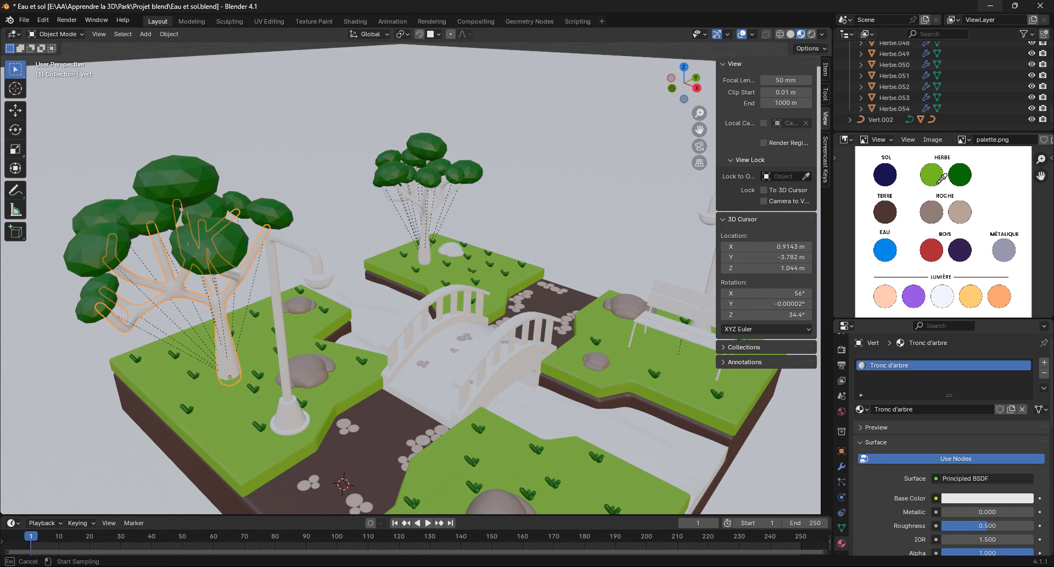
{"action": "left_click", "coordinate": [936, 248]}
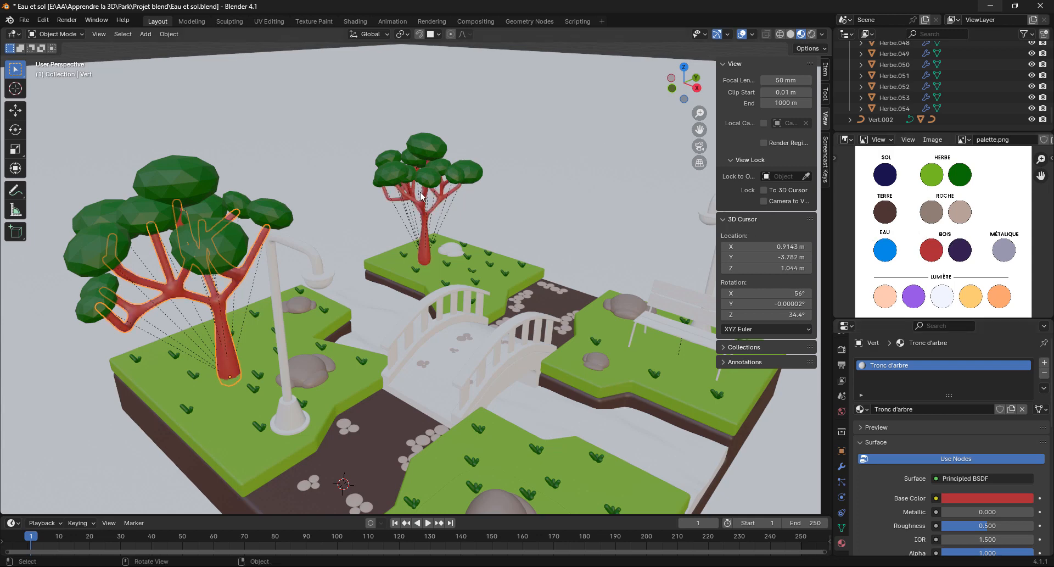
{"action": "left_click", "coordinate": [582, 235]}
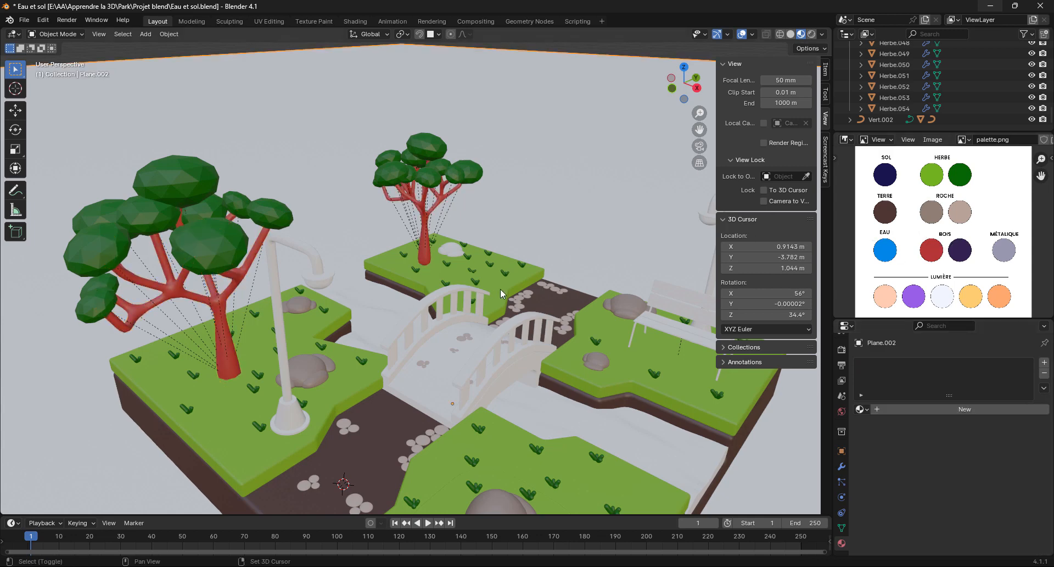
Set the roughness of the brown terrain's material to 1.
{"action": "scroll", "coordinate": [473, 360], "scroll_direction": "down", "scroll_amount": 5}
{"action": "middle_click_drag", "start_coordinate": [481, 334], "coordinate": [403, 335]}
{"action": "scroll", "coordinate": [400, 325], "scroll_direction": "up", "scroll_amount": 4}
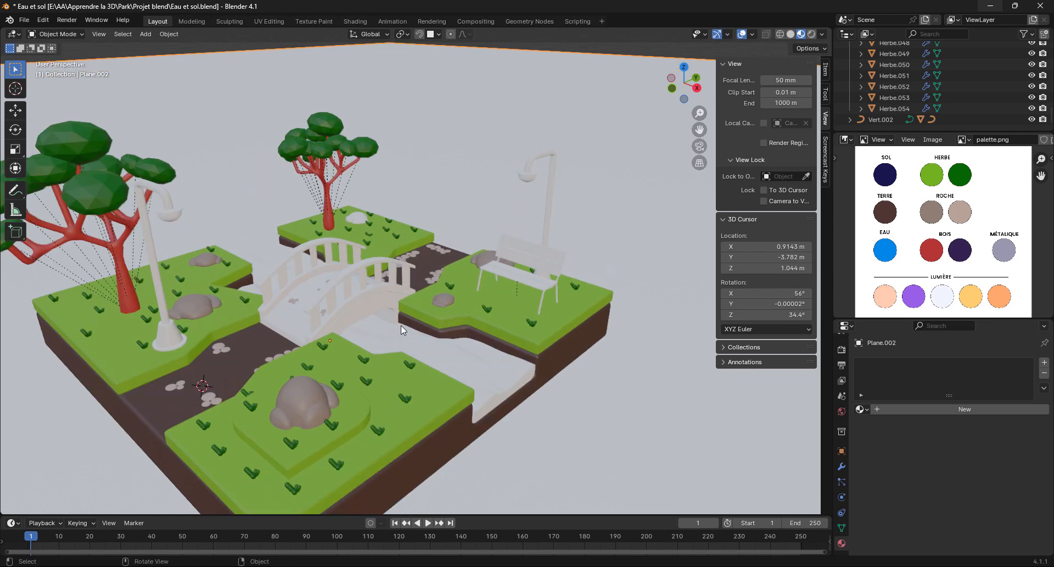
{"action": "scroll", "coordinate": [401, 325], "scroll_direction": "up", "scroll_amount": 3}
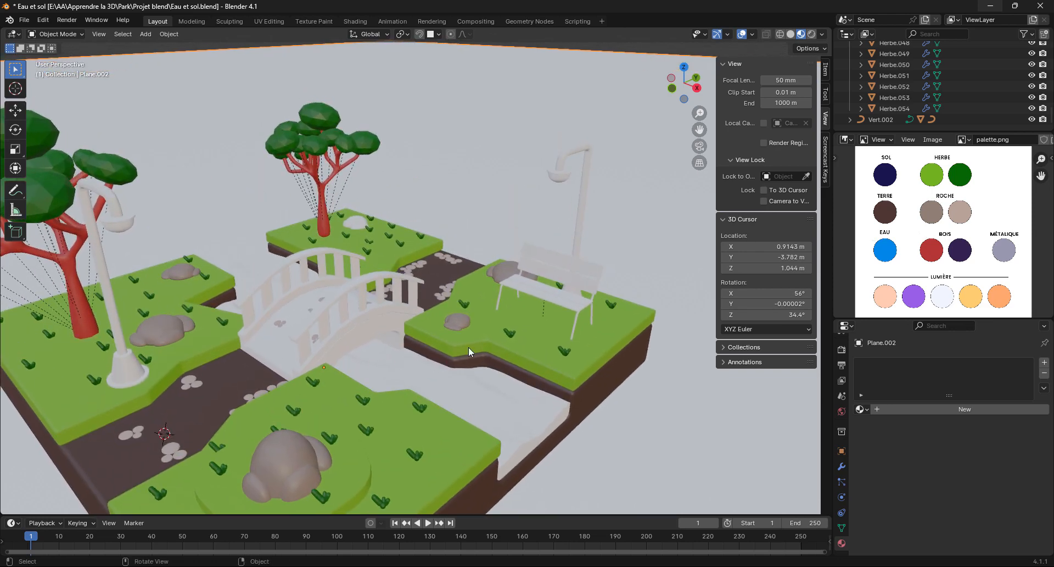
{"action": "left_click", "coordinate": [364, 321]}
{"action": "middle_click_drag", "start_coordinate": [462, 375], "coordinate": [423, 282], "text": "shift"}
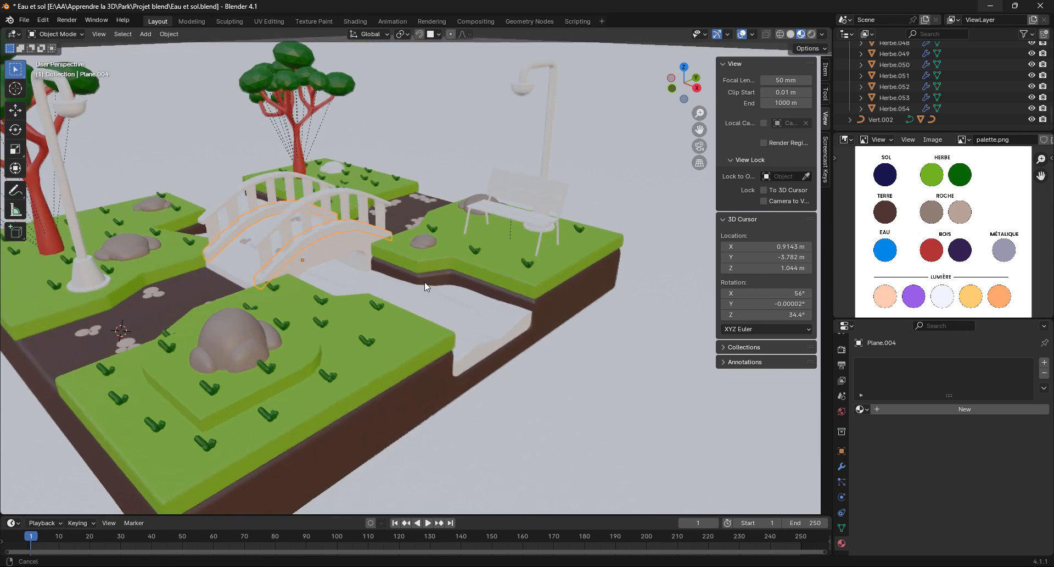
{"action": "left_click", "coordinate": [553, 311]}
{"action": "scroll", "coordinate": [944, 502], "scroll_direction": "down", "scroll_amount": 4}
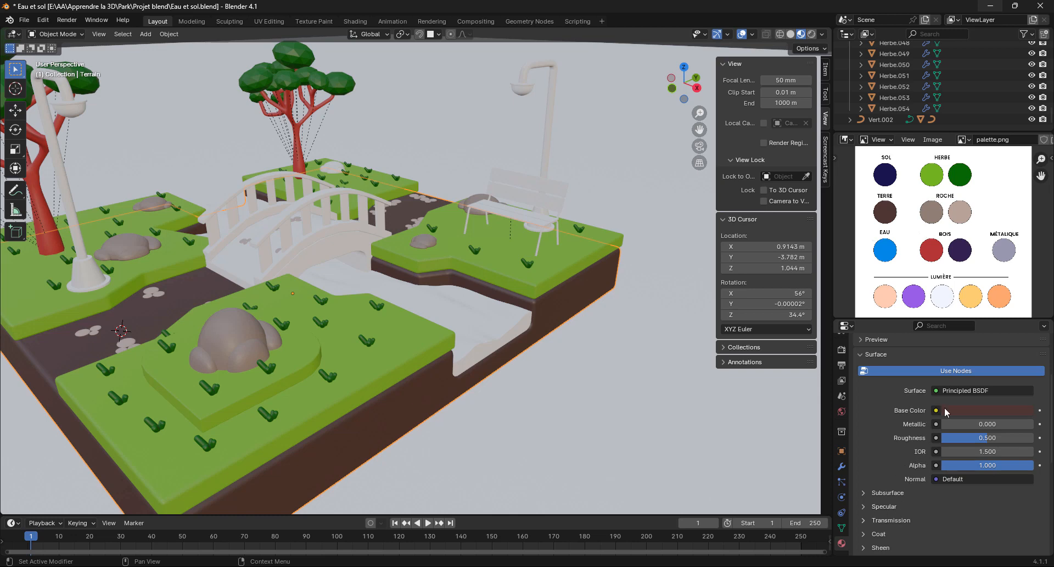
{"action": "left_click_drag", "start_coordinate": [970, 439], "coordinate": [1021, 439]}
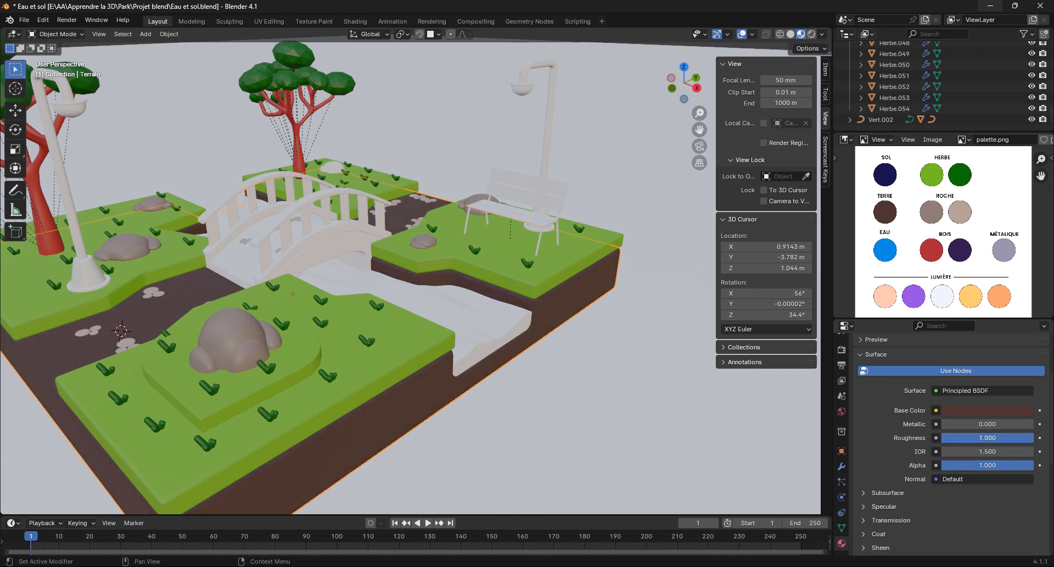
Create a new material named eau on the stream's water surface.
{"action": "middle_click_drag", "start_coordinate": [539, 426], "coordinate": [447, 335]}
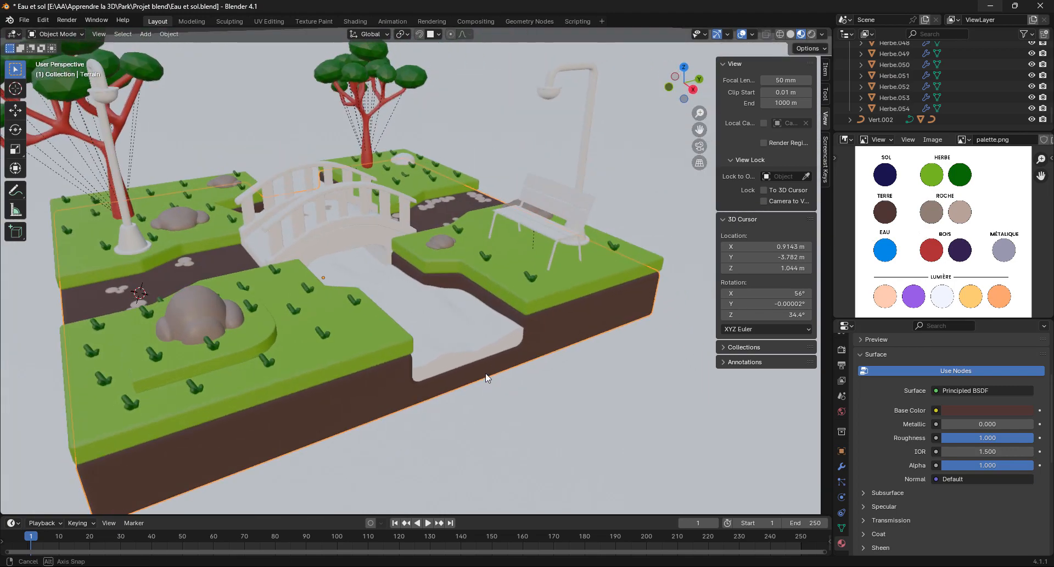
{"action": "left_click", "coordinate": [447, 337]}
{"action": "scroll", "coordinate": [464, 384], "scroll_direction": "up", "scroll_amount": 3}
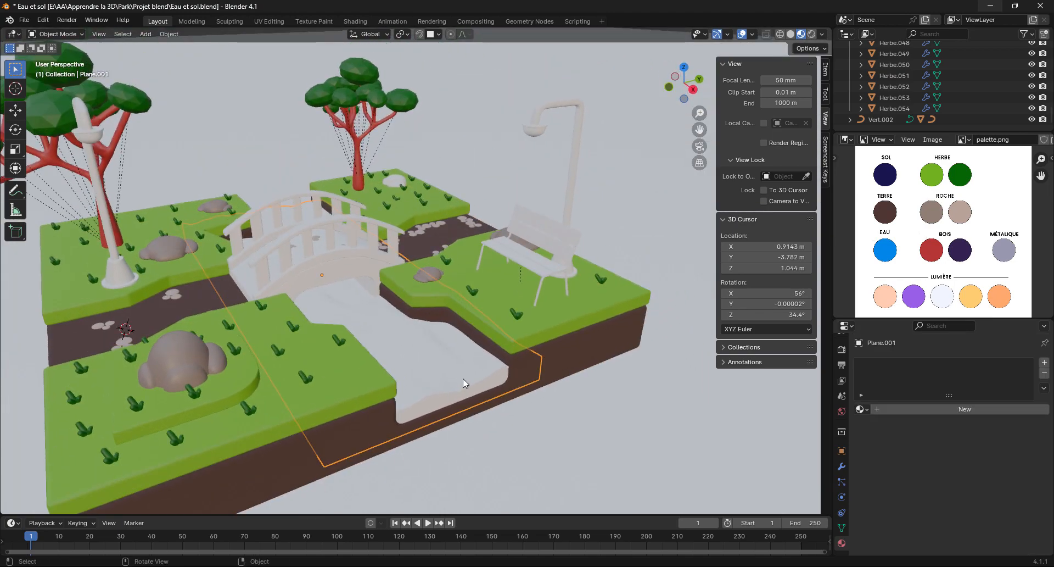
{"action": "scroll", "coordinate": [493, 391], "scroll_direction": "down", "scroll_amount": 2}
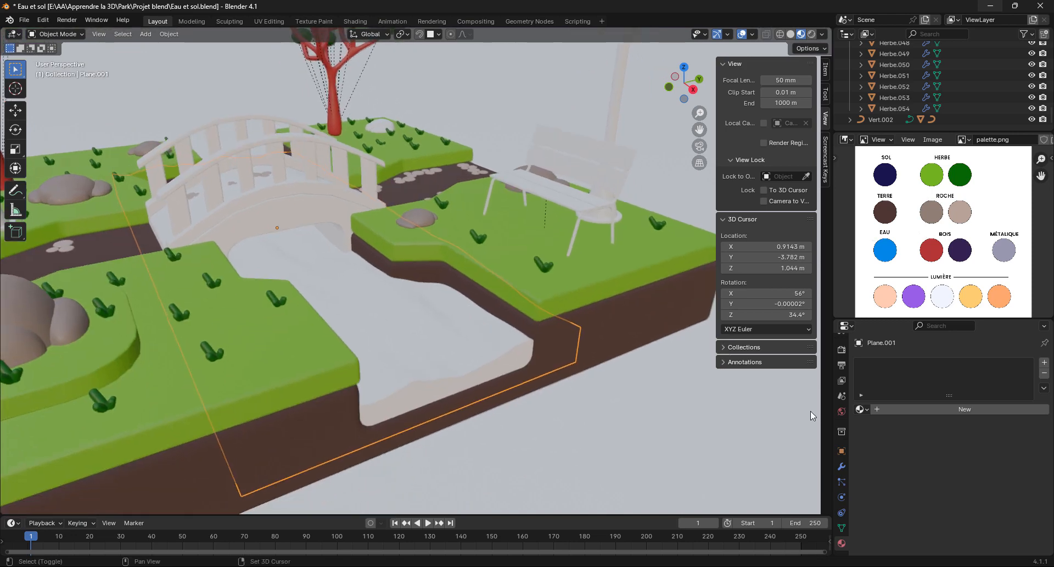
{"action": "left_click", "coordinate": [1044, 364]}
{"action": "left_click", "coordinate": [945, 409]}
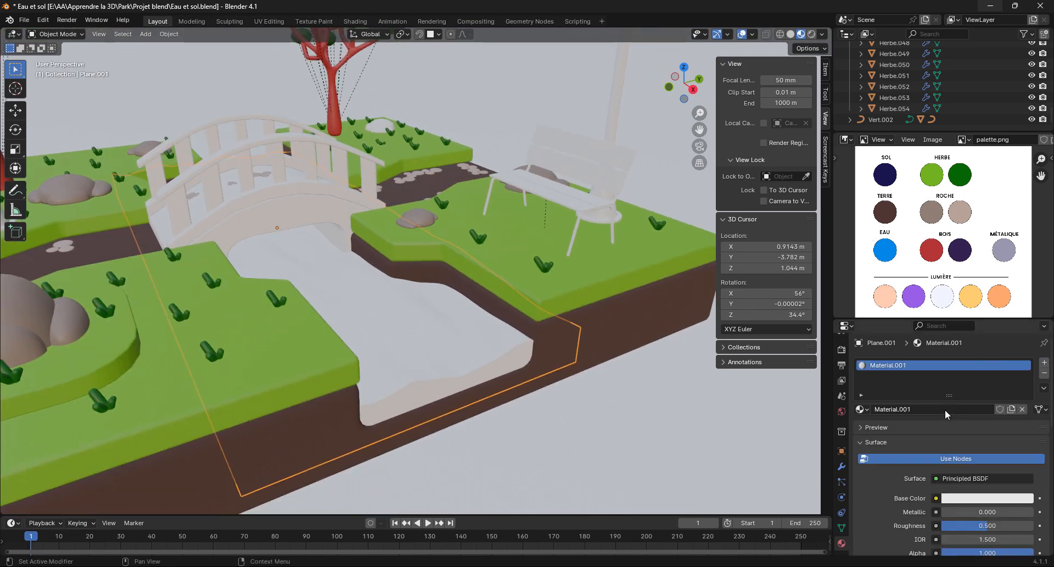
{"action": "double_click", "coordinate": [944, 410]}
{"action": "type", "text": "eau"}
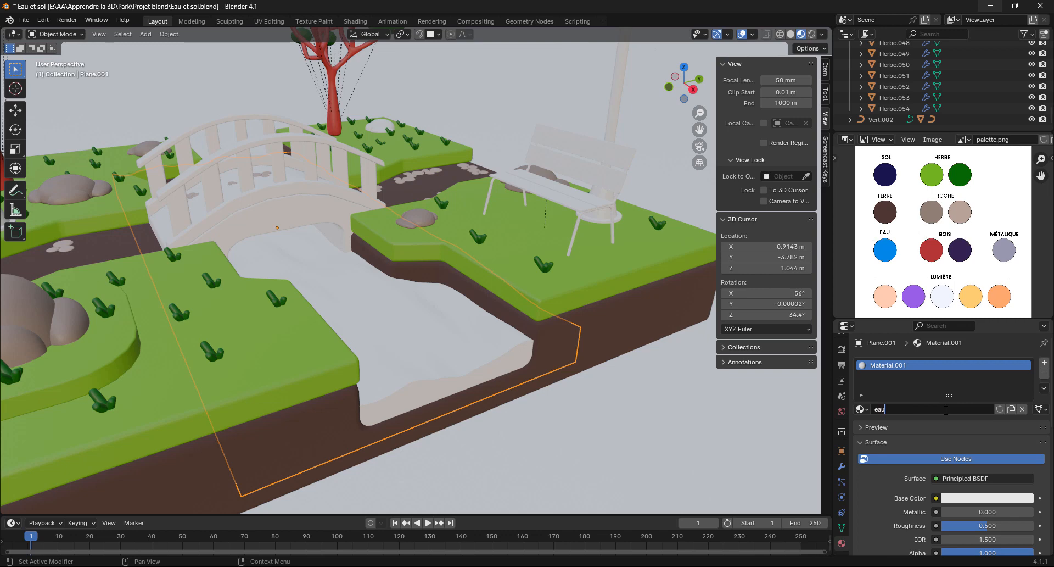
{"action": "key", "text": "Return"}
Sample the blue EAU swatch of the palette as the base colour of the eau material.
{"action": "left_click", "coordinate": [1002, 499]}
{"action": "left_click", "coordinate": [1024, 450]}
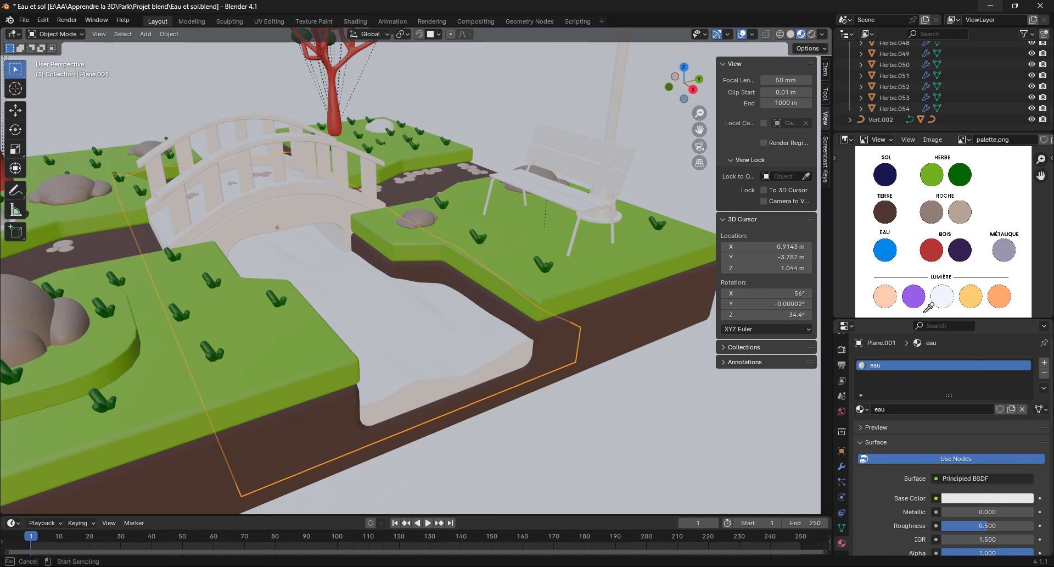
{"action": "left_click", "coordinate": [892, 253]}
Set the eau material's roughness to 0.1.
{"action": "scroll", "coordinate": [871, 524], "scroll_direction": "down", "scroll_amount": 4}
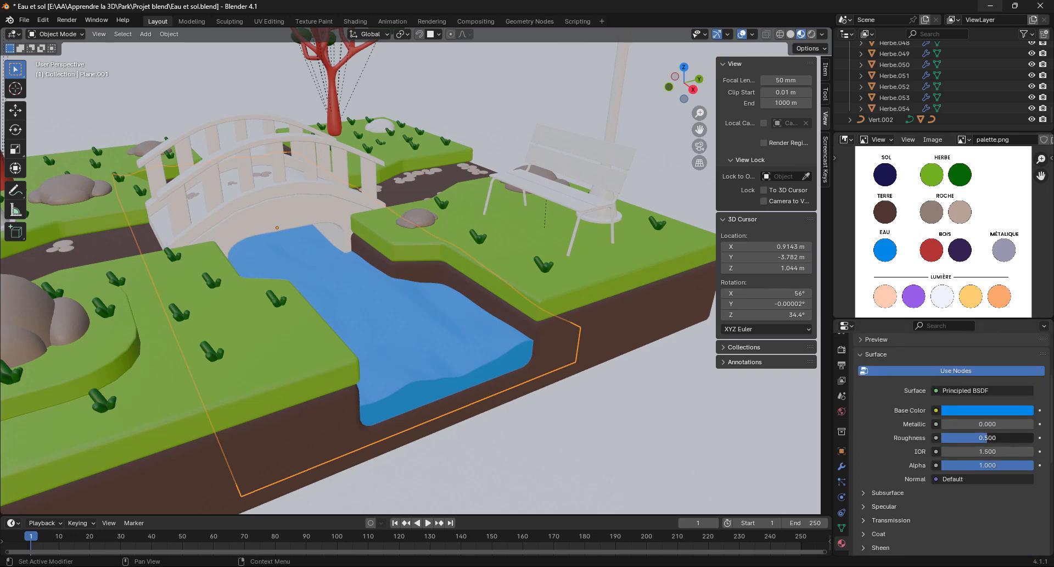
{"action": "left_click_drag", "start_coordinate": [988, 438], "coordinate": [969, 437]}
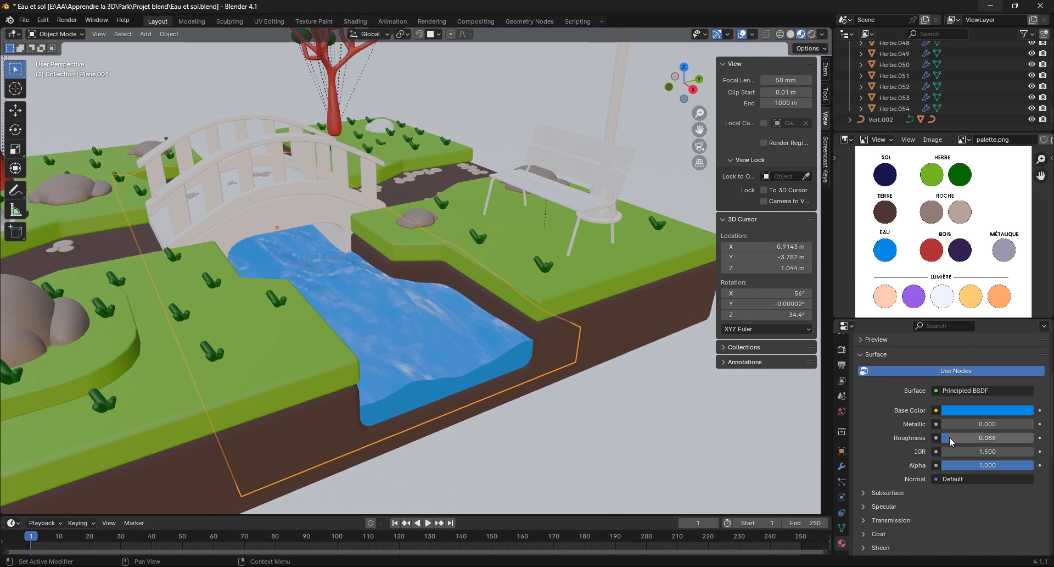
{"action": "left_click", "coordinate": [983, 437]}
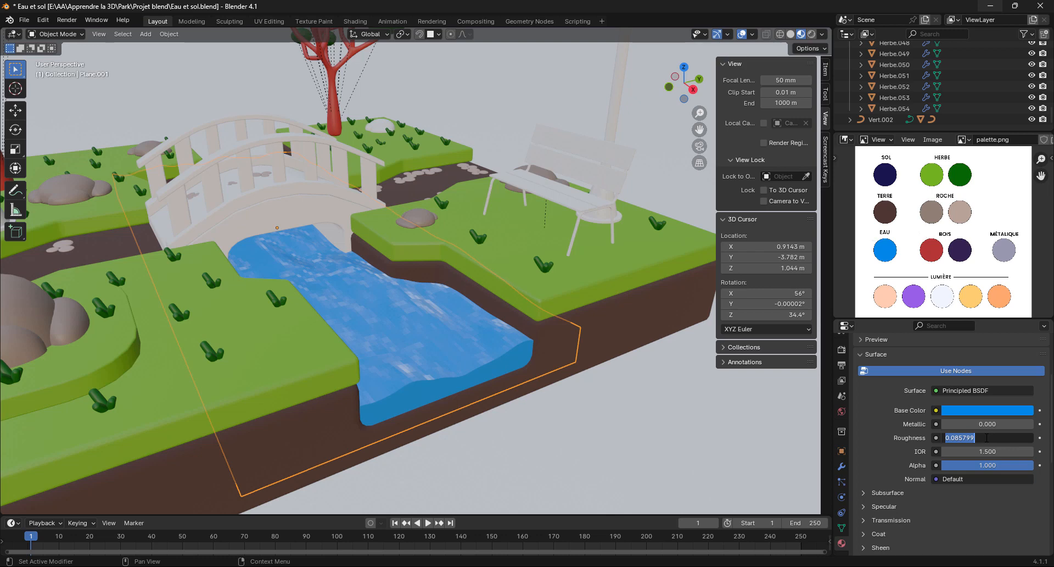
{"action": "type", "text": ".1"}
{"action": "key", "text": "Return"}
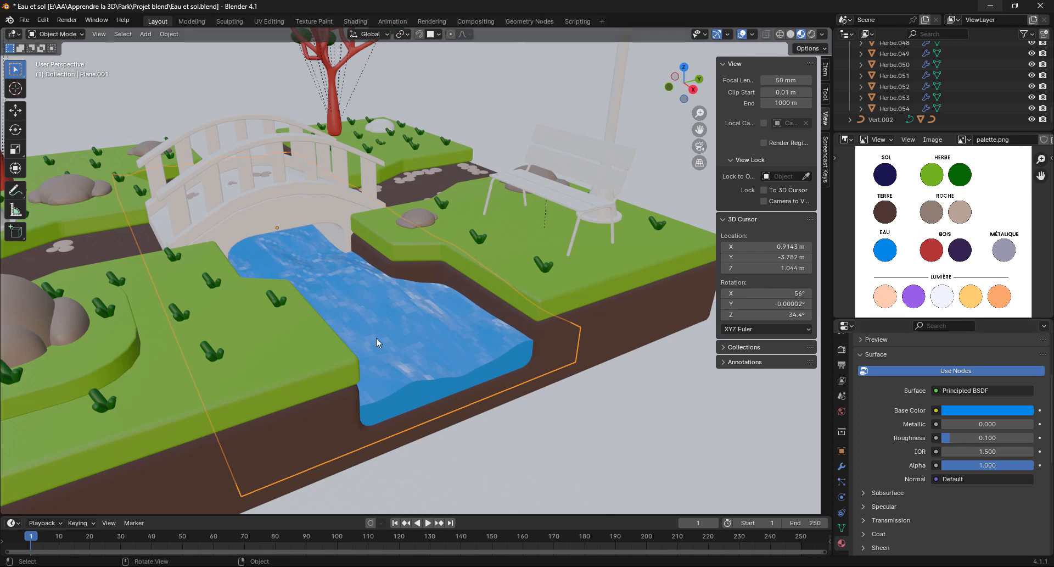
{"action": "middle_click_drag", "start_coordinate": [377, 337], "coordinate": [385, 381]}
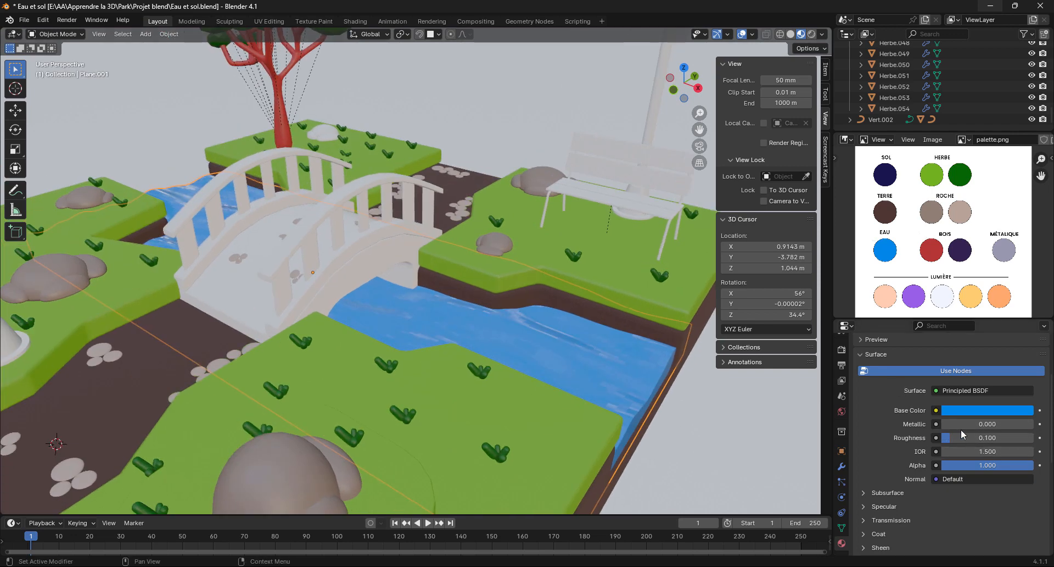
{"action": "left_click", "coordinate": [864, 507]}
{"action": "scroll", "coordinate": [922, 484], "scroll_direction": "down", "scroll_amount": 4}
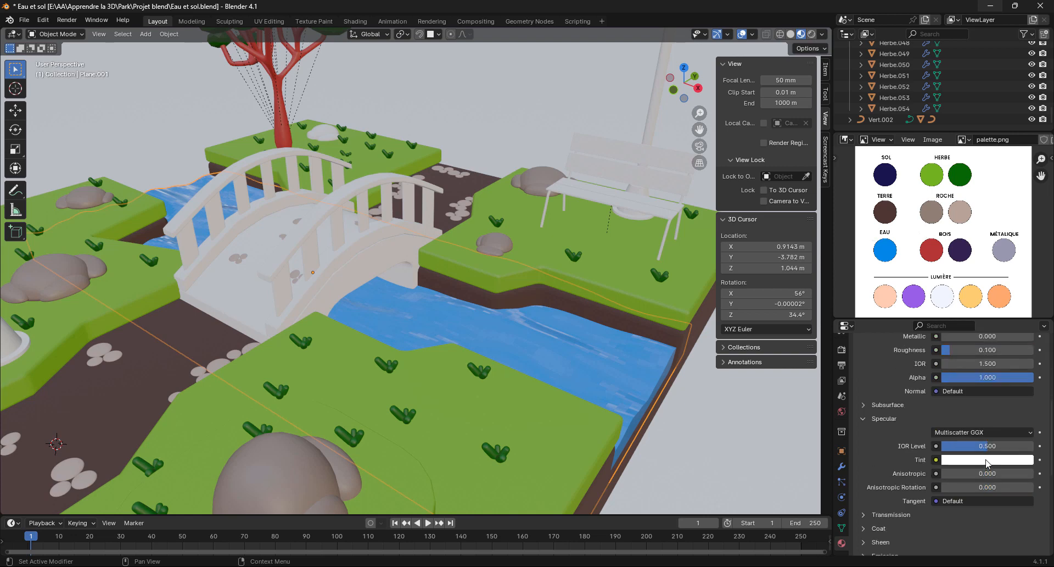
{"action": "left_click", "coordinate": [866, 420]}
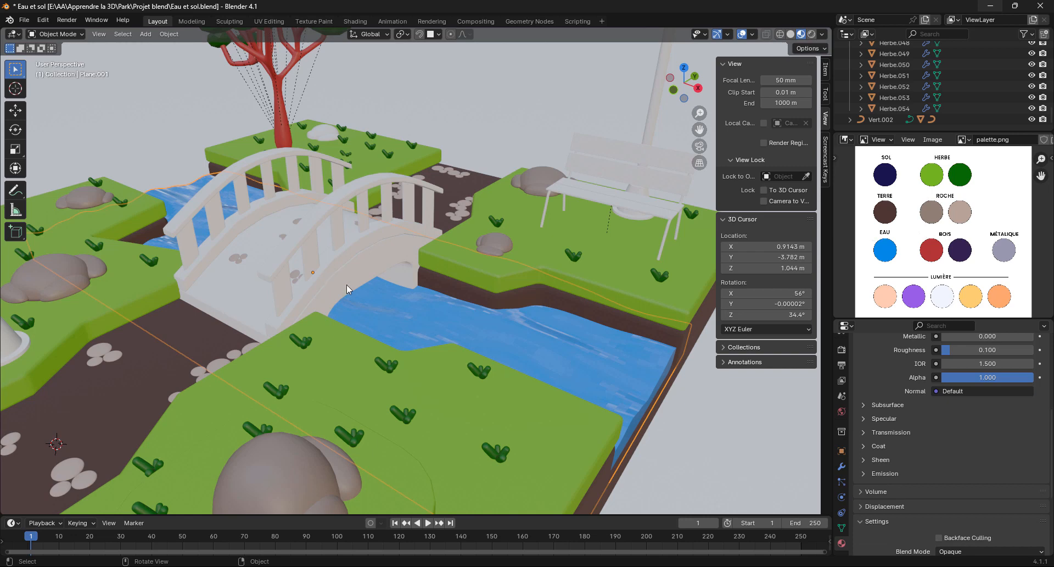
Try the Terre material on the main body of the bridge.
{"action": "left_click", "coordinate": [347, 285]}
{"action": "middle_click_drag", "start_coordinate": [347, 284], "coordinate": [384, 343]}
{"action": "left_click", "coordinate": [860, 409]}
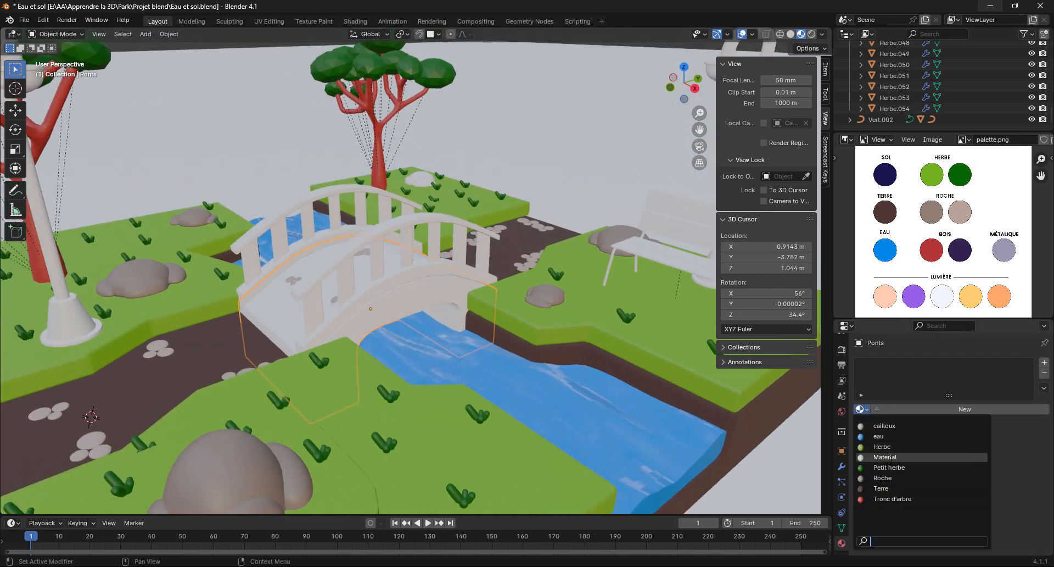
{"action": "left_click", "coordinate": [881, 488]}
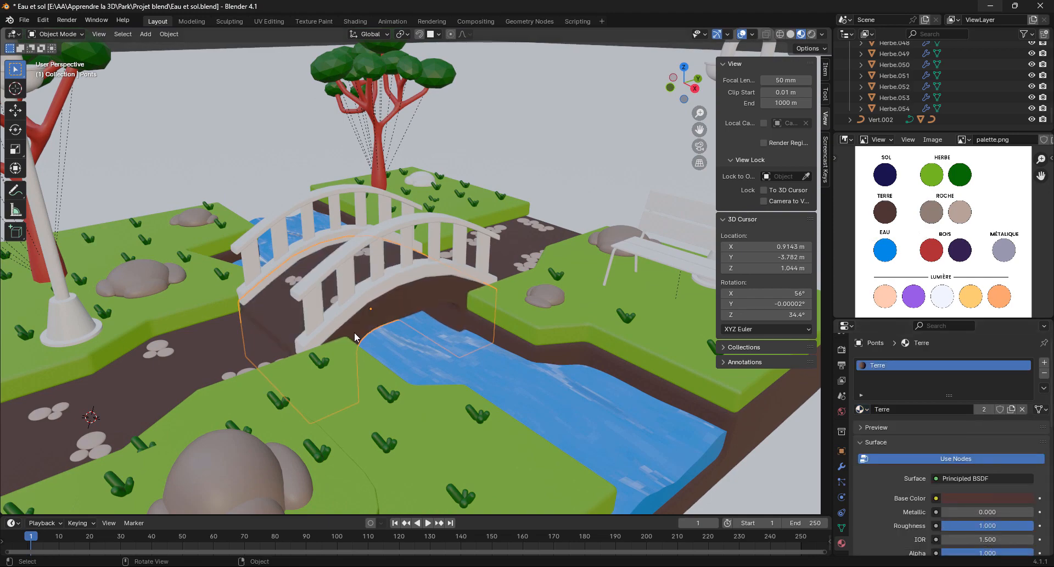
Assign the Roche material to the main body of the bridge.
{"action": "middle_click_drag", "start_coordinate": [355, 332], "coordinate": [409, 268]}
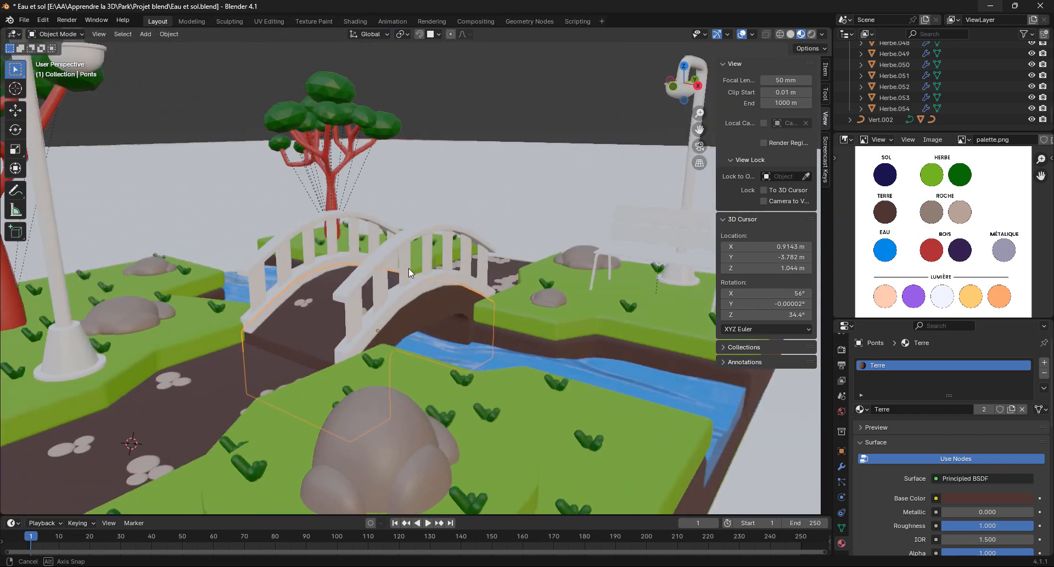
{"action": "left_click", "coordinate": [869, 410]}
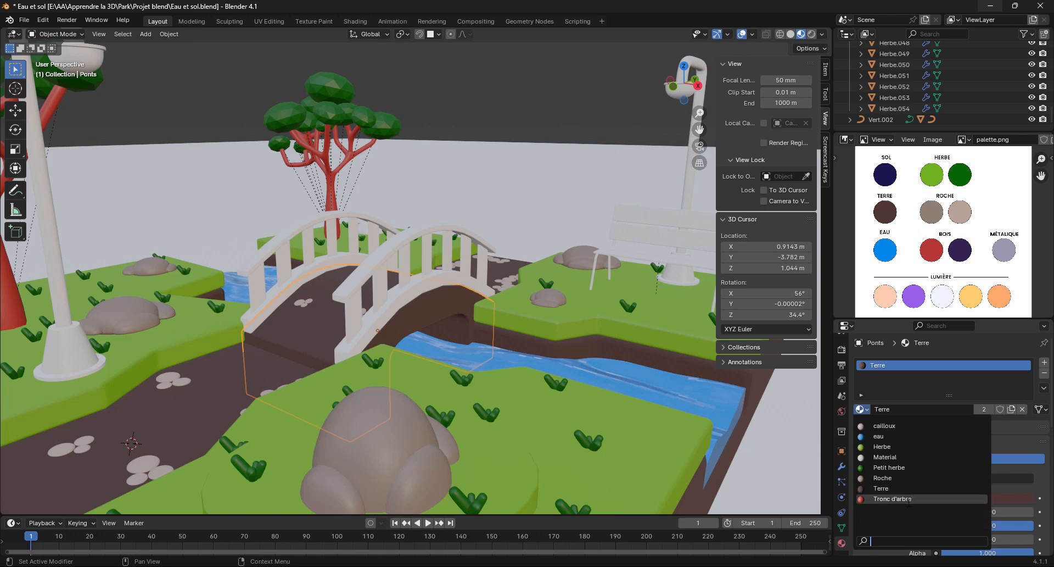
{"action": "left_click", "coordinate": [882, 478]}
{"action": "middle_click_drag", "start_coordinate": [385, 347], "coordinate": [430, 349]}
Assign Roche to the curved side borders beneath the bridge railings.
{"action": "scroll", "coordinate": [297, 325], "scroll_direction": "up", "scroll_amount": 2}
{"action": "middle_click_drag", "start_coordinate": [303, 328], "coordinate": [403, 324], "text": "shift"}
{"action": "left_click", "coordinate": [406, 325]}
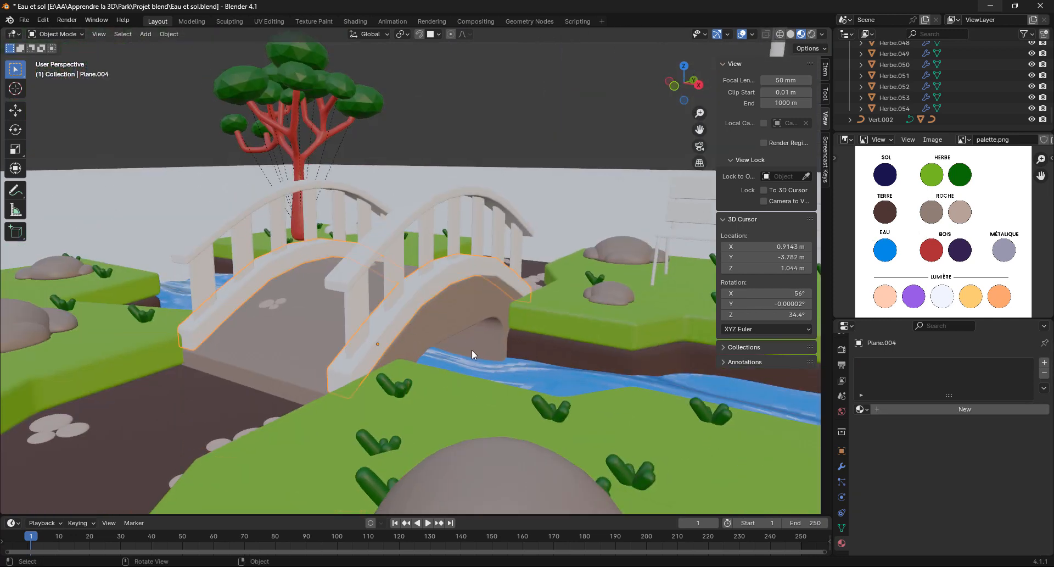
{"action": "middle_click_drag", "start_coordinate": [473, 349], "coordinate": [460, 345]}
{"action": "left_click", "coordinate": [860, 409]}
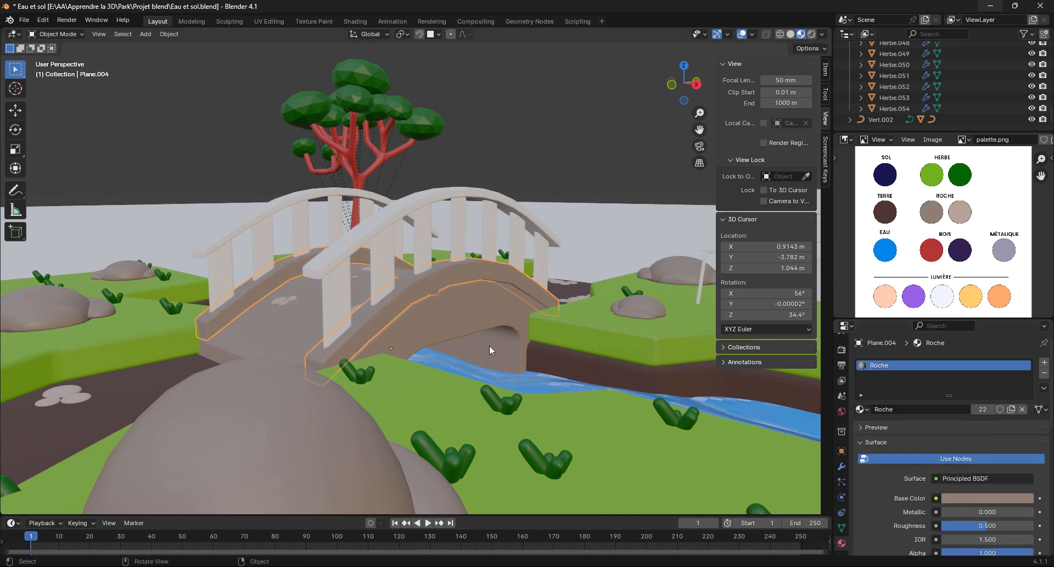
Assign the Tronc d'arbre material to the upright posts of the bridge railings.
{"action": "middle_click_drag", "start_coordinate": [489, 345], "coordinate": [374, 304]}
{"action": "left_click", "coordinate": [347, 300]}
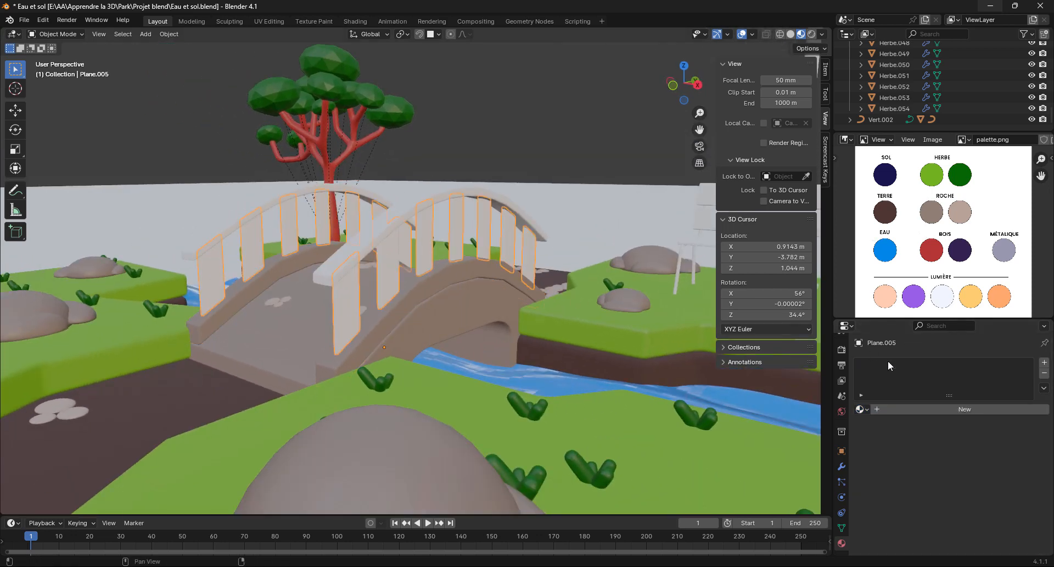
{"action": "left_click", "coordinate": [862, 409]}
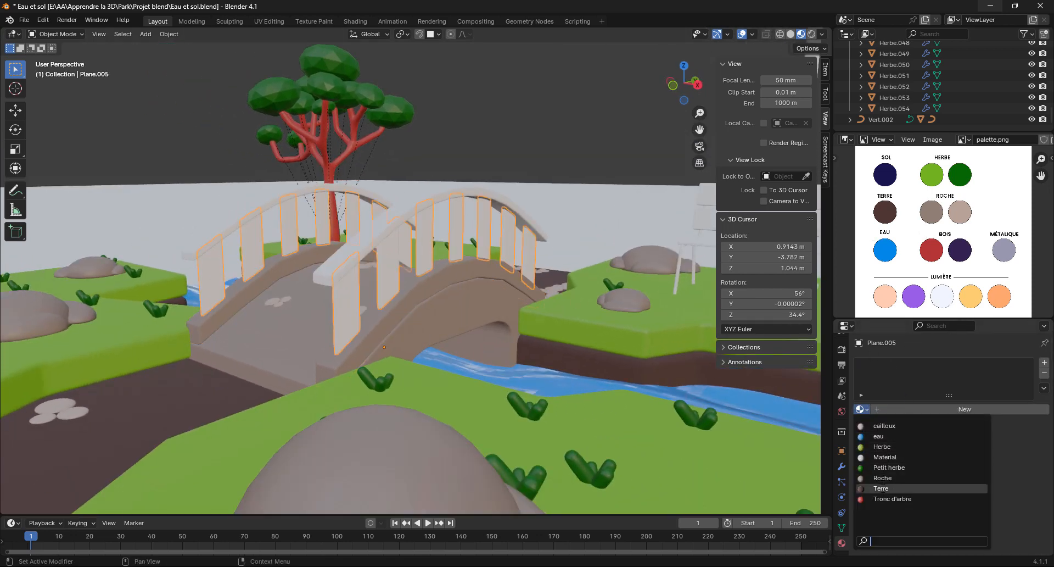
{"action": "left_click", "coordinate": [892, 499]}
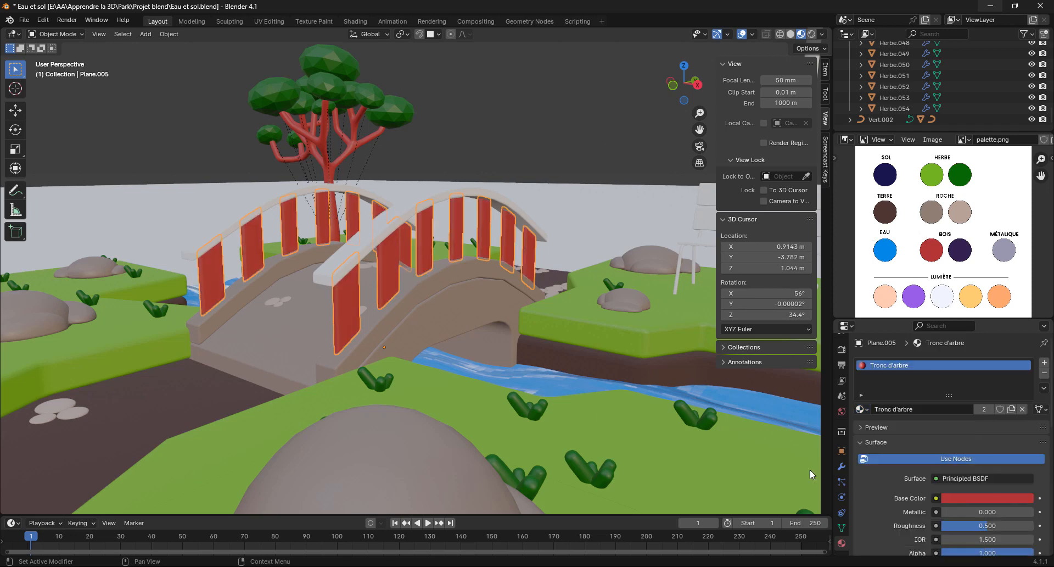
Create a new material named Manche ponts on the curved handrails of the bridge.
{"action": "middle_click_drag", "start_coordinate": [377, 251], "coordinate": [369, 250]}
{"action": "left_click", "coordinate": [367, 240]}
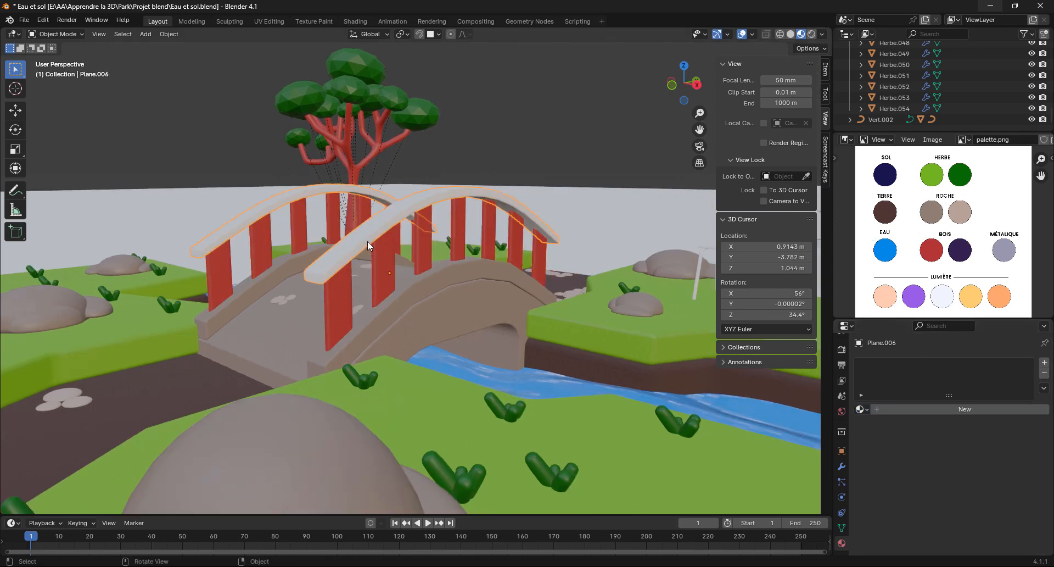
{"action": "left_click", "coordinate": [861, 409]}
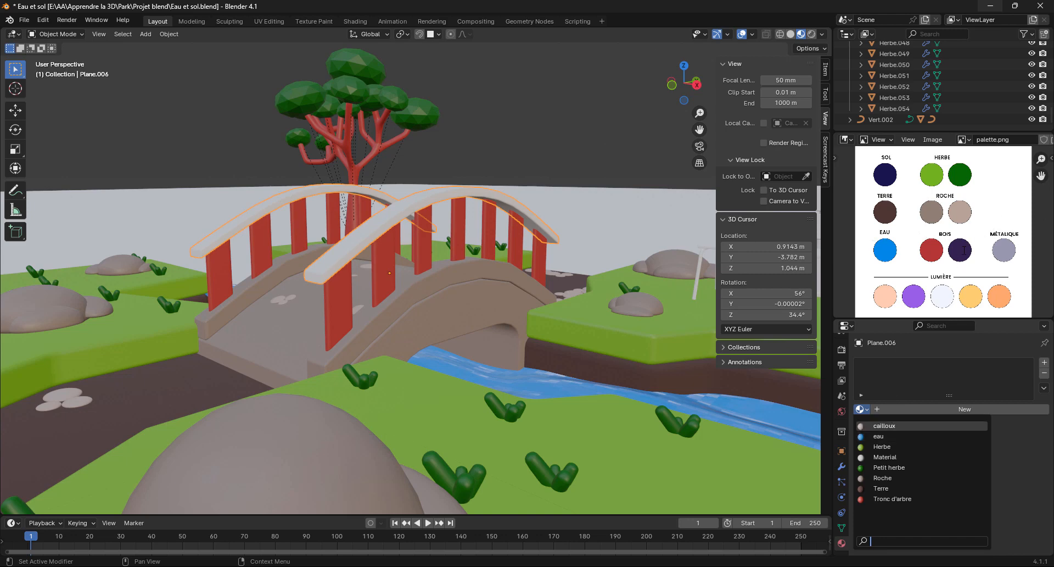
{"action": "left_click", "coordinate": [1044, 362]}
{"action": "left_click", "coordinate": [965, 409]}
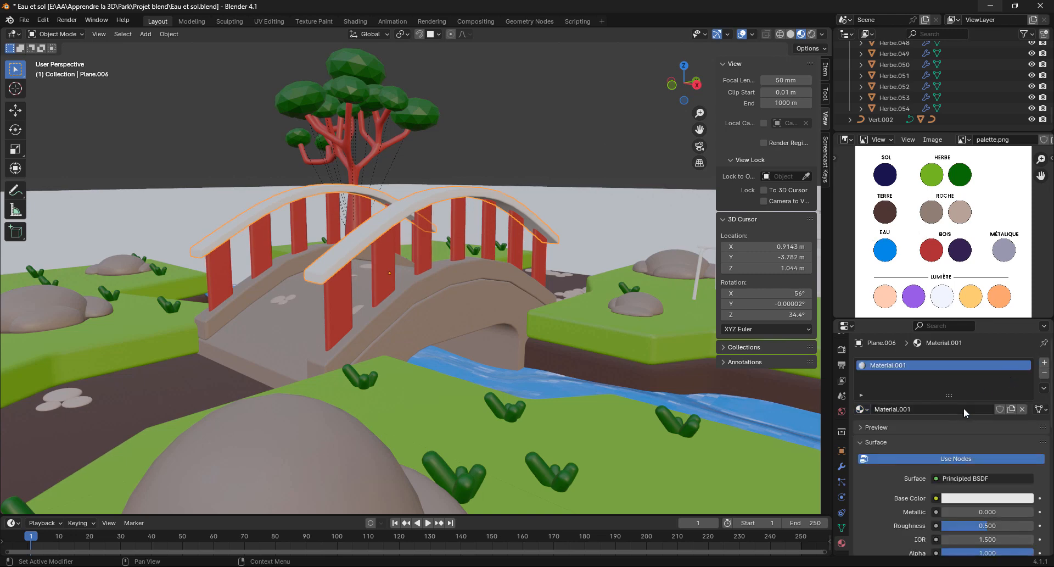
{"action": "left_click", "coordinate": [922, 414]}
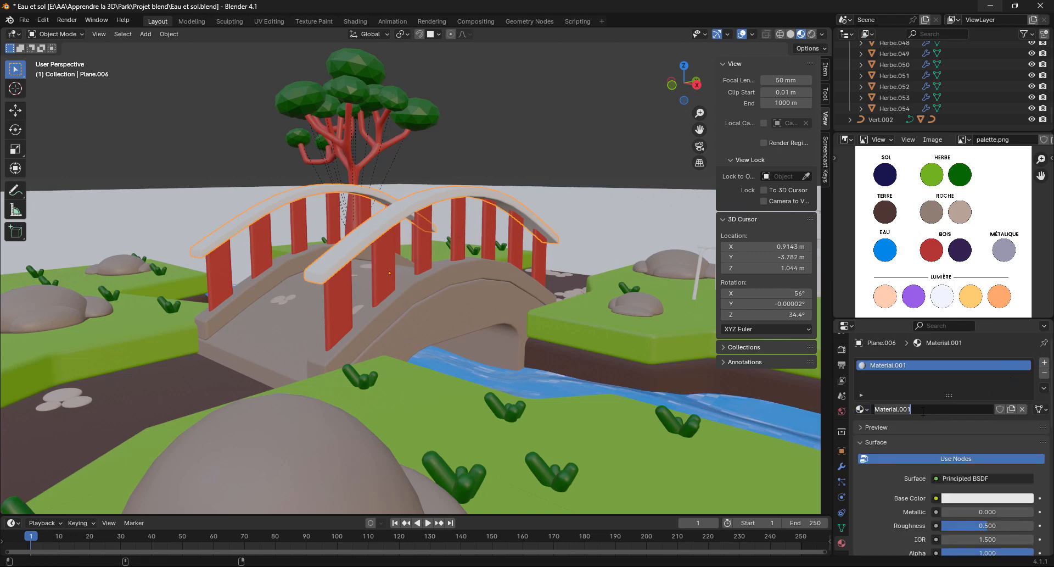
{"action": "type", "text": "Manche ponts"}
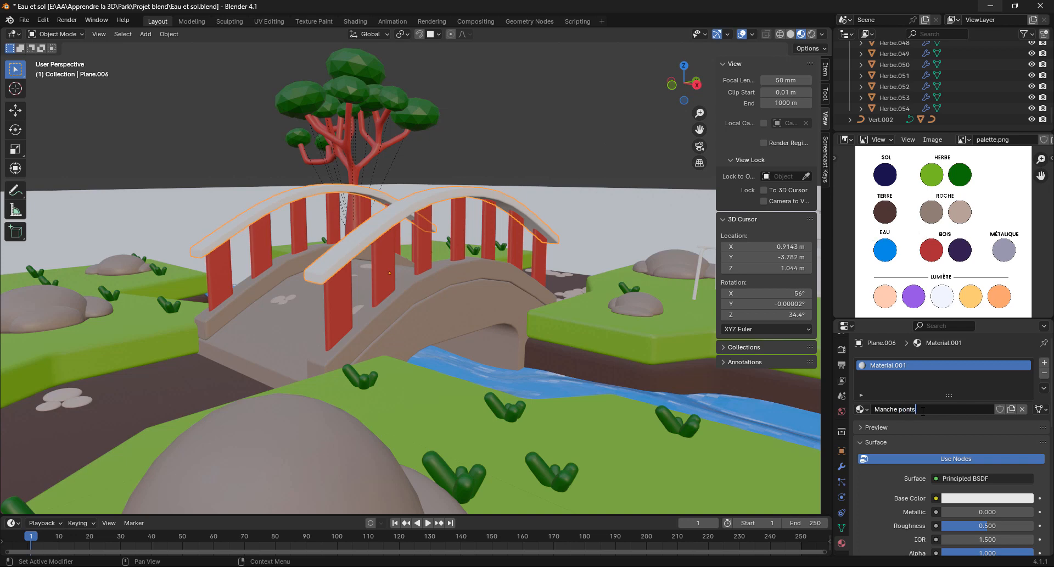
{"action": "key", "text": "Return"}
Set the Manche ponts base colour by sampling the dark purple BOIS swatch from the palette image.
{"action": "left_click", "coordinate": [1024, 500]}
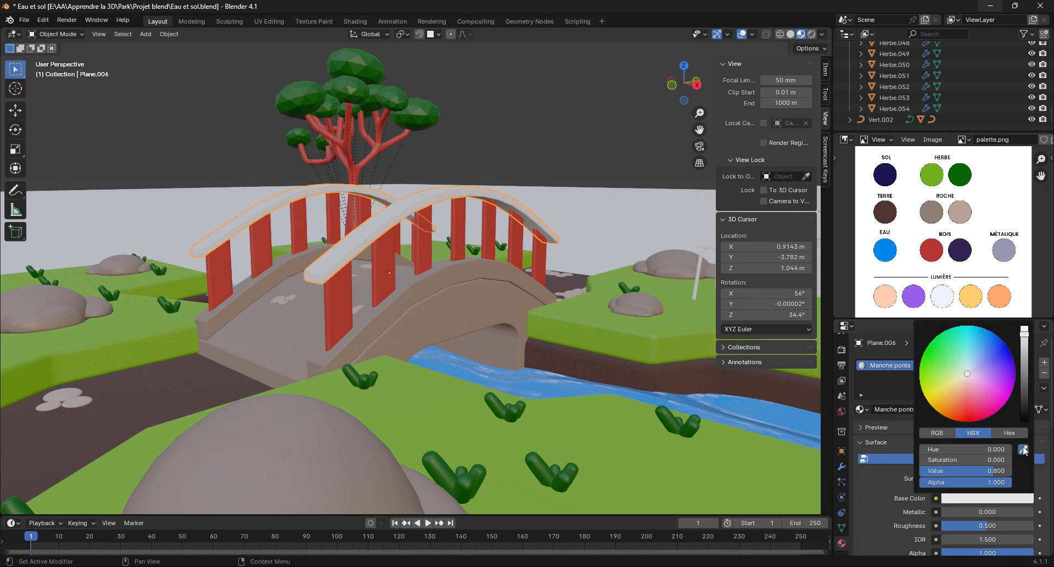
{"action": "left_click", "coordinate": [1023, 449]}
{"action": "left_click", "coordinate": [960, 248]}
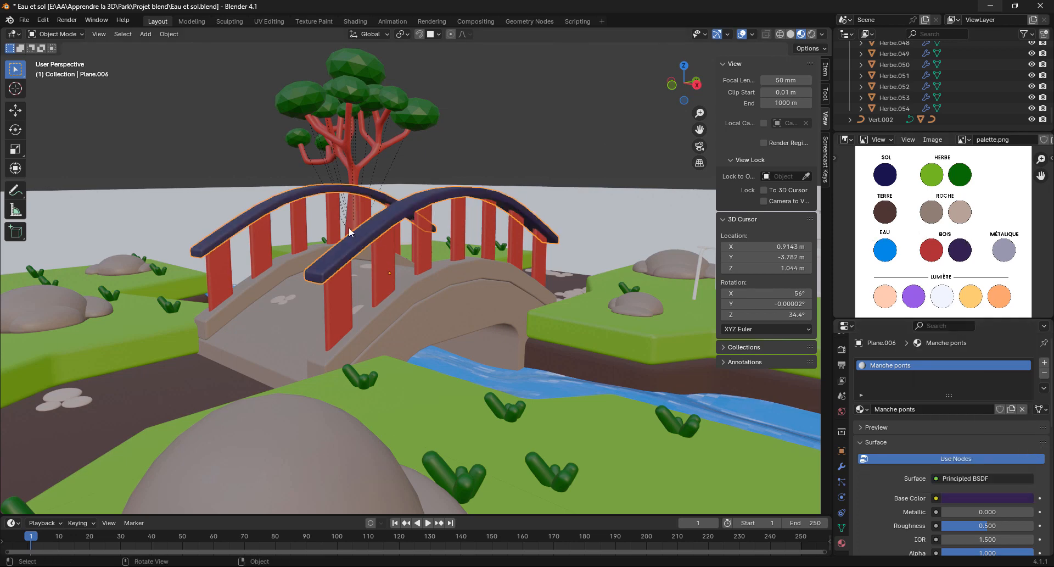
Apply Shade Smooth to the large central stone of the uncoloured rock group near the tree.
{"action": "scroll", "coordinate": [415, 222], "scroll_direction": "down", "scroll_amount": 5}
{"action": "middle_click_drag", "start_coordinate": [415, 222], "coordinate": [438, 229]}
{"action": "middle_click_drag", "start_coordinate": [389, 262], "coordinate": [418, 261]}
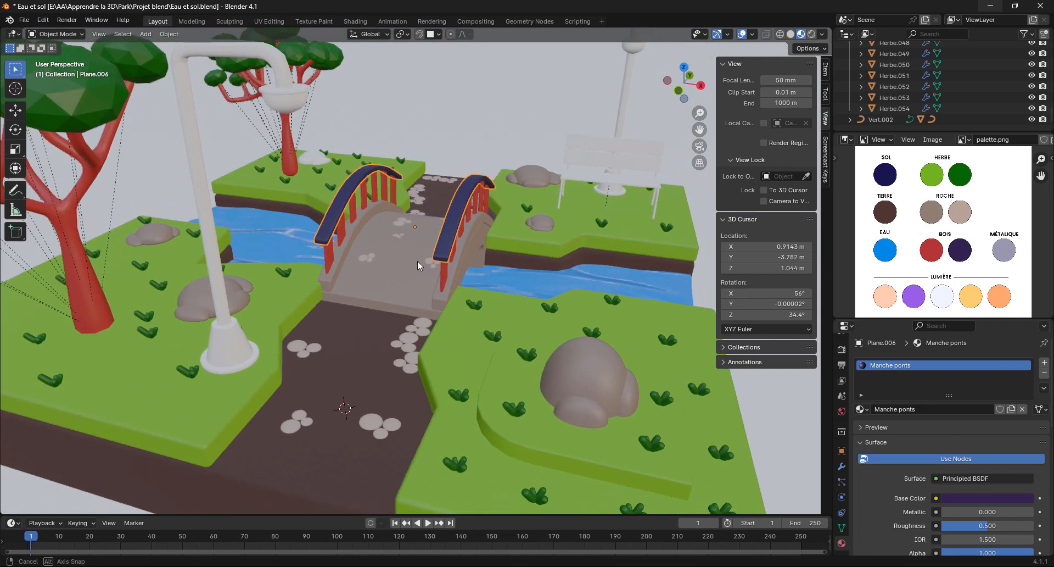
{"action": "middle_click_drag", "start_coordinate": [497, 249], "coordinate": [321, 272]}
{"action": "scroll", "coordinate": [368, 219], "scroll_direction": "up", "scroll_amount": 5}
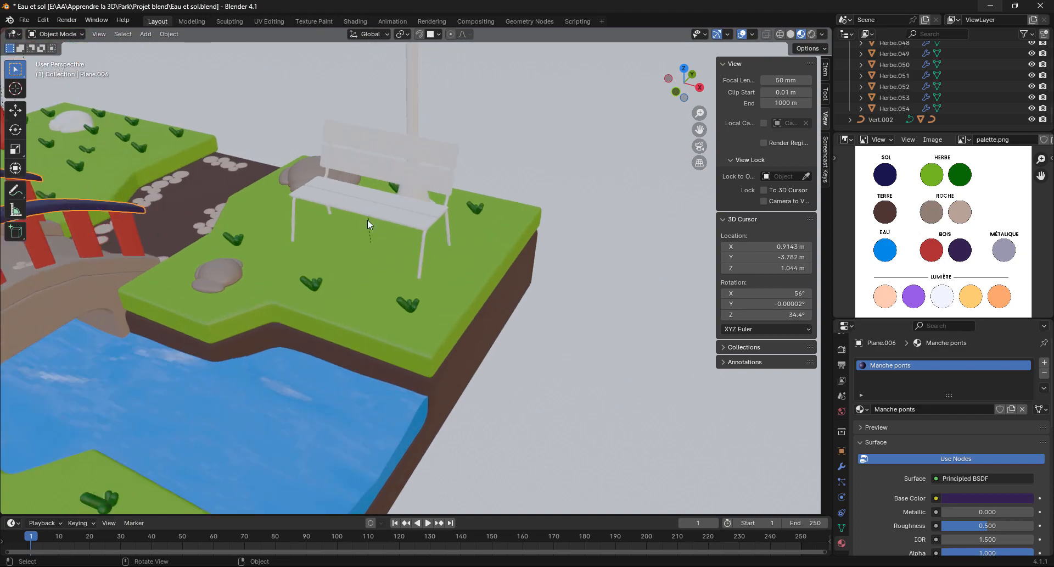
{"action": "left_click", "coordinate": [383, 202]}
{"action": "middle_click_drag", "start_coordinate": [383, 202], "coordinate": [340, 263]}
{"action": "left_click", "coordinate": [508, 252]}
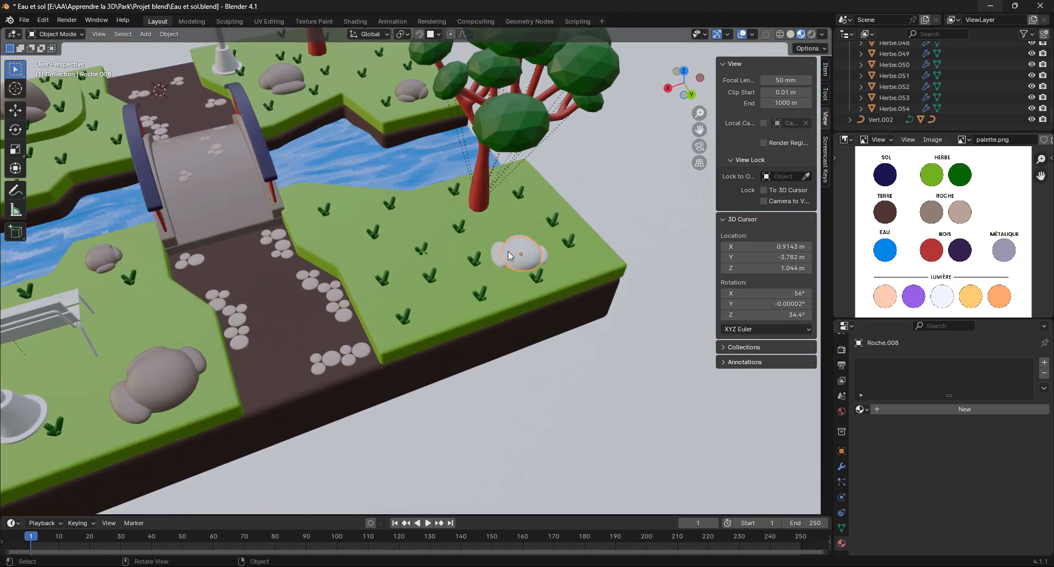
{"action": "key", "text": "KP_Decimal"}
{"action": "right_click", "coordinate": [395, 275]}
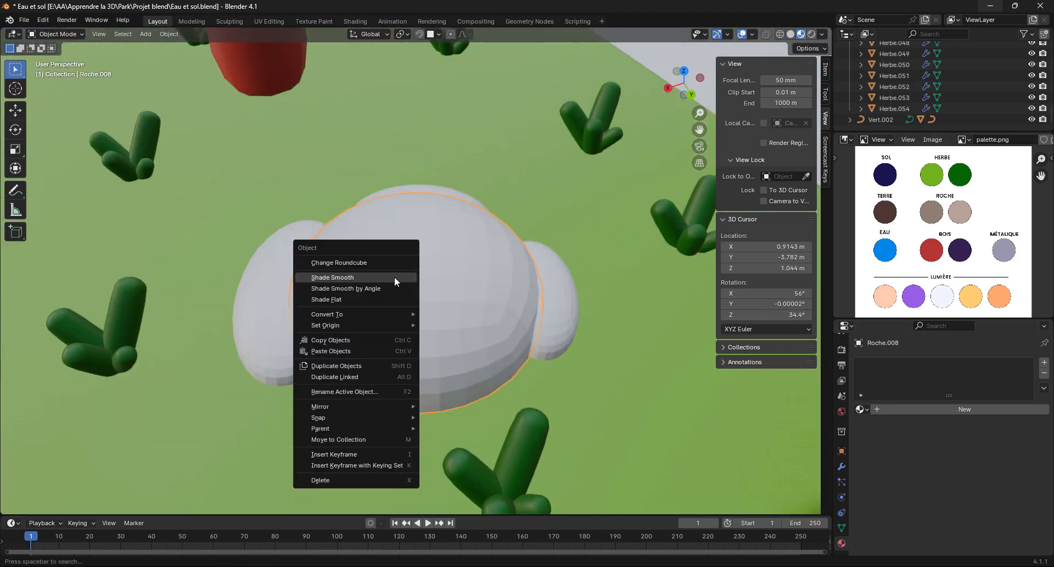
{"action": "left_click", "coordinate": [349, 278]}
Apply Shade Smooth to the three smaller stones surrounding the large central stone.
{"action": "left_click", "coordinate": [561, 288]}
{"action": "right_click", "coordinate": [562, 289]}
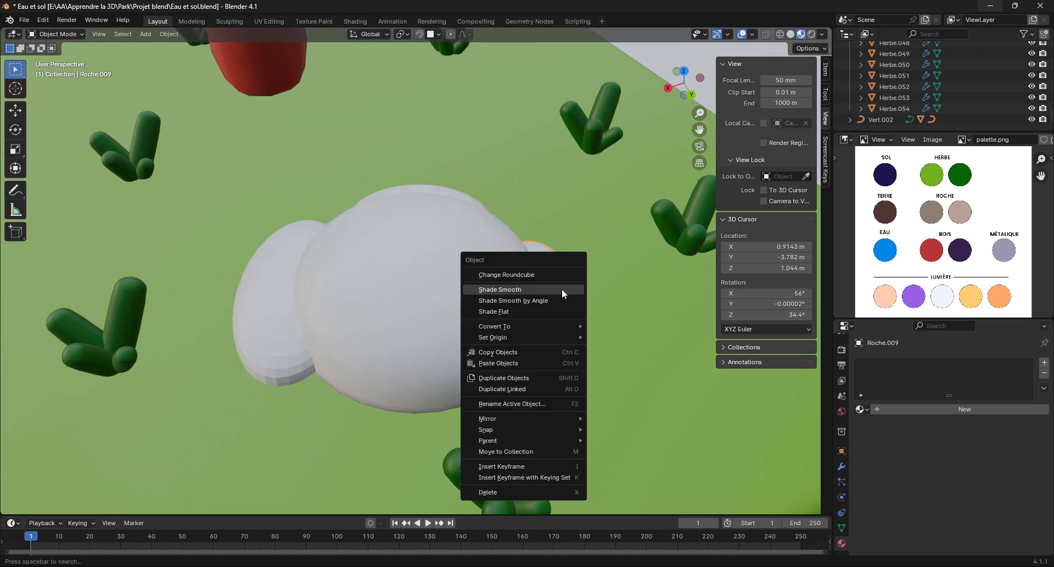
{"action": "left_click", "coordinate": [555, 288]}
{"action": "left_click", "coordinate": [271, 288]}
{"action": "right_click", "coordinate": [271, 289]}
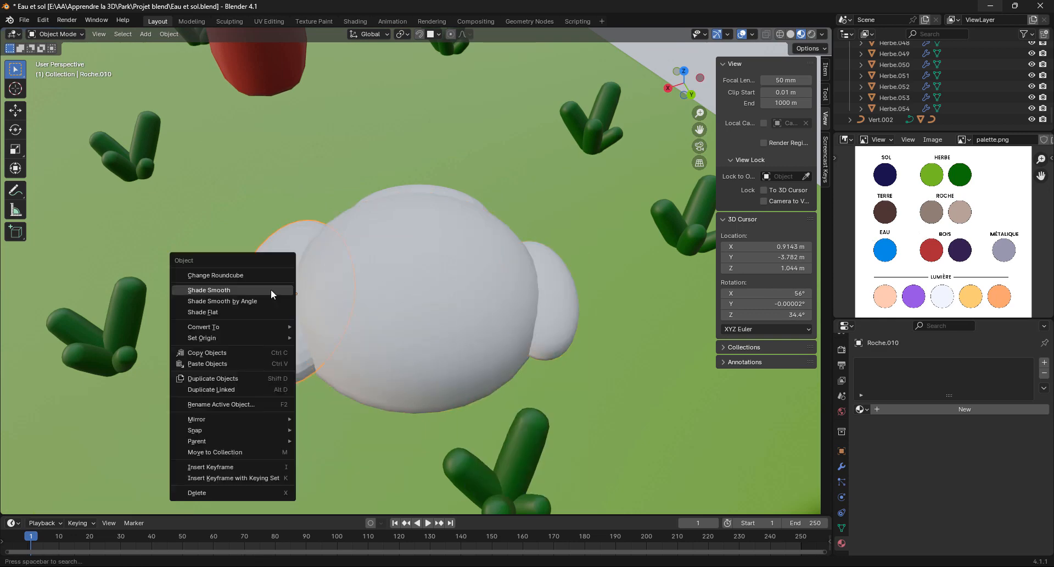
{"action": "left_click", "coordinate": [271, 288]}
{"action": "middle_click_drag", "start_coordinate": [343, 249], "coordinate": [507, 233]}
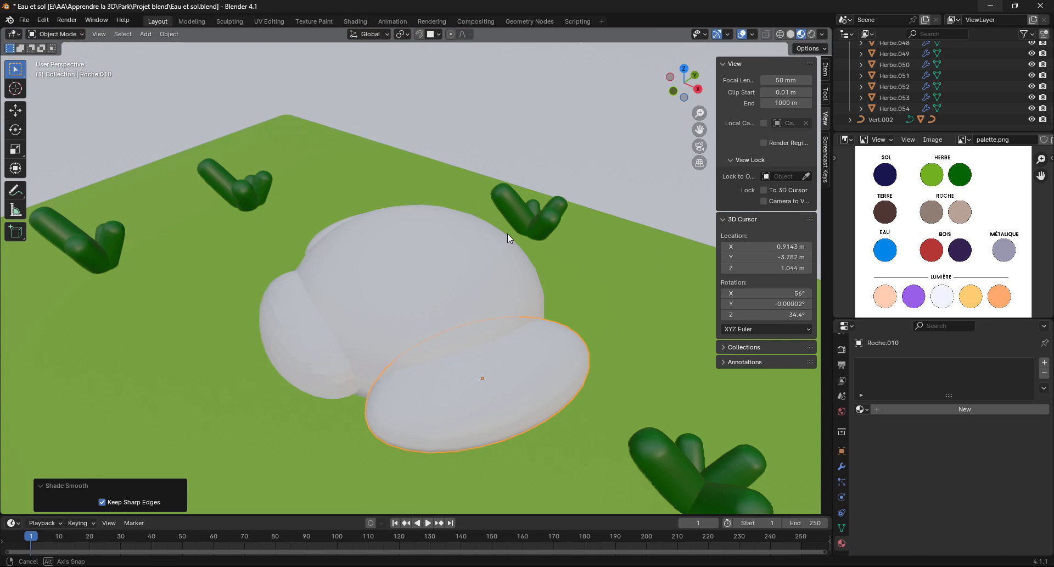
{"action": "left_click", "coordinate": [300, 340]}
{"action": "right_click", "coordinate": [300, 338]}
{"action": "left_click", "coordinate": [301, 338]}
Assign the Roche material to the large central stone and the elongated stone beside it.
{"action": "middle_click_drag", "start_coordinate": [384, 314], "coordinate": [477, 302]}
{"action": "left_click", "coordinate": [477, 302]}
{"action": "left_click", "coordinate": [862, 409]}
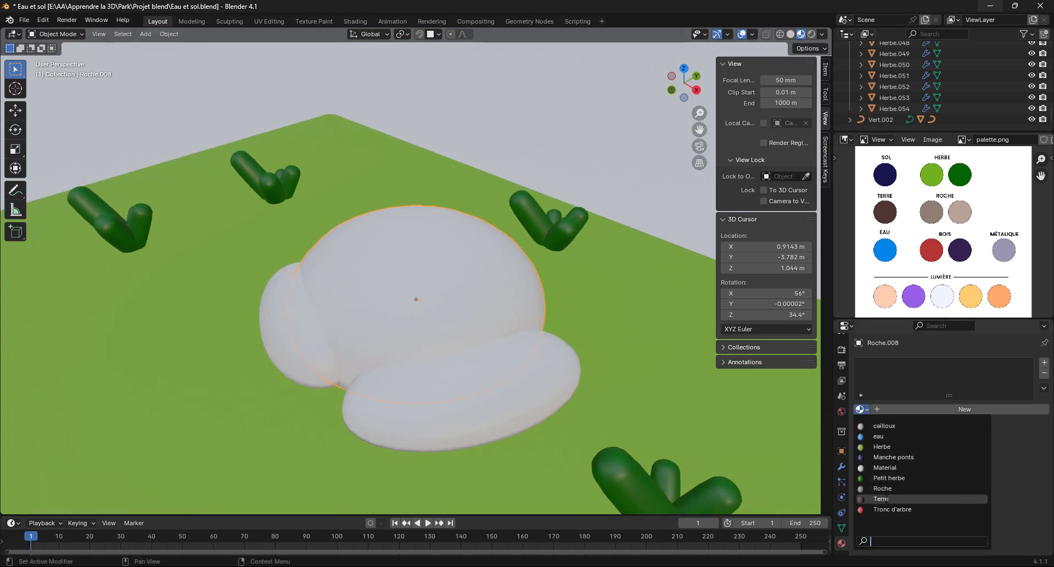
{"action": "left_click", "coordinate": [883, 488]}
{"action": "left_click", "coordinate": [465, 389]}
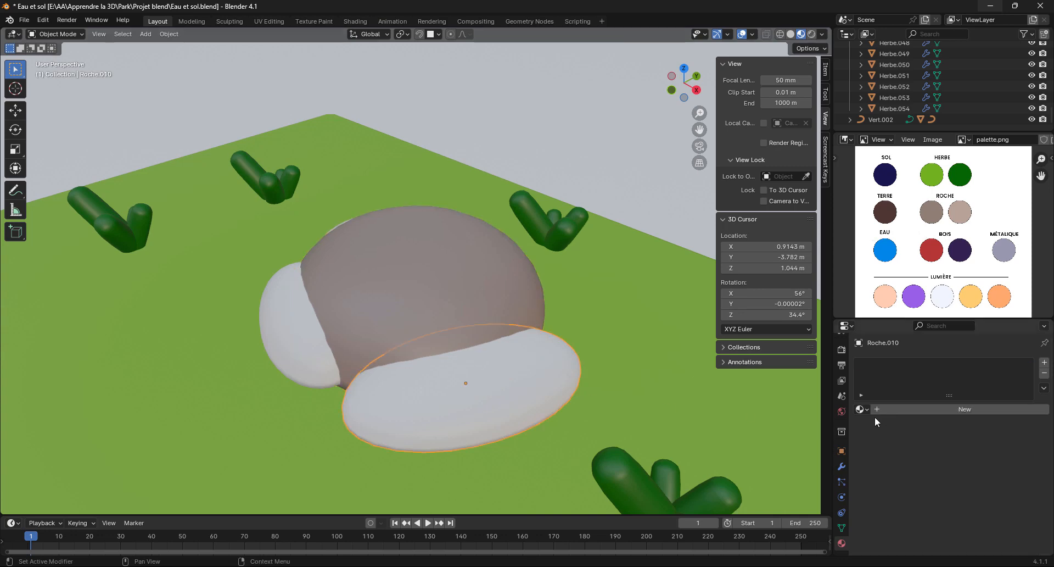
{"action": "left_click", "coordinate": [862, 409]}
{"action": "left_click", "coordinate": [883, 488]}
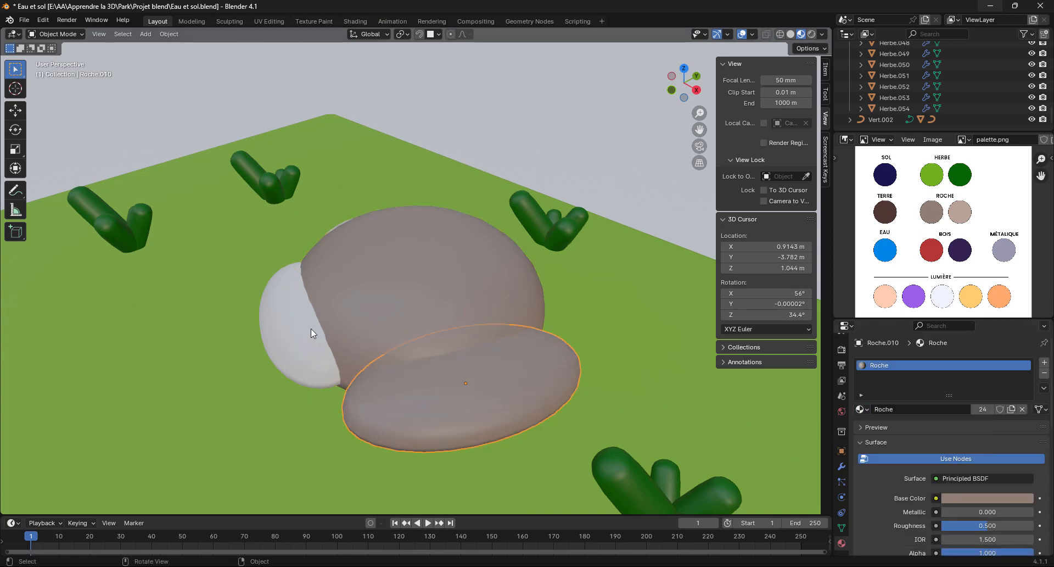
Assign the Roche material to the two remaining white stones of the rock group.
{"action": "left_click", "coordinate": [310, 329]}
{"action": "left_click", "coordinate": [862, 409]}
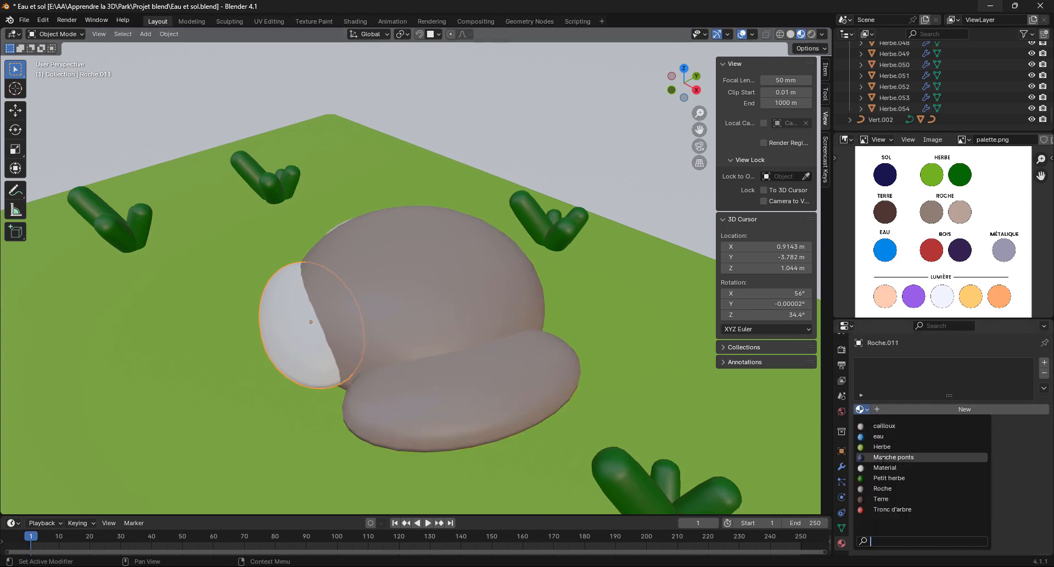
{"action": "left_click", "coordinate": [883, 488]}
{"action": "middle_click_drag", "start_coordinate": [811, 463], "coordinate": [192, 318]}
{"action": "left_click", "coordinate": [563, 331]}
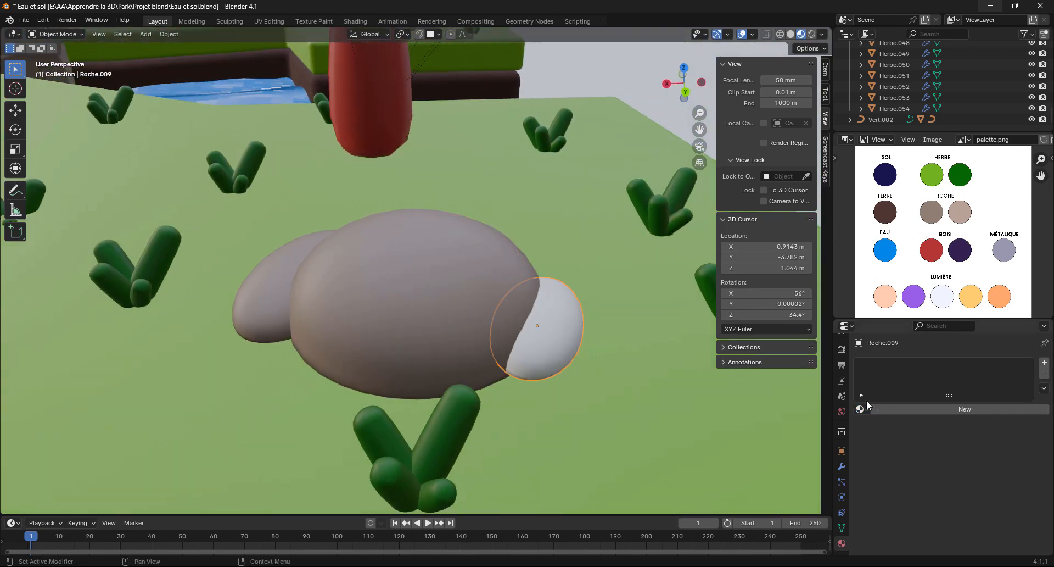
{"action": "left_click", "coordinate": [865, 409]}
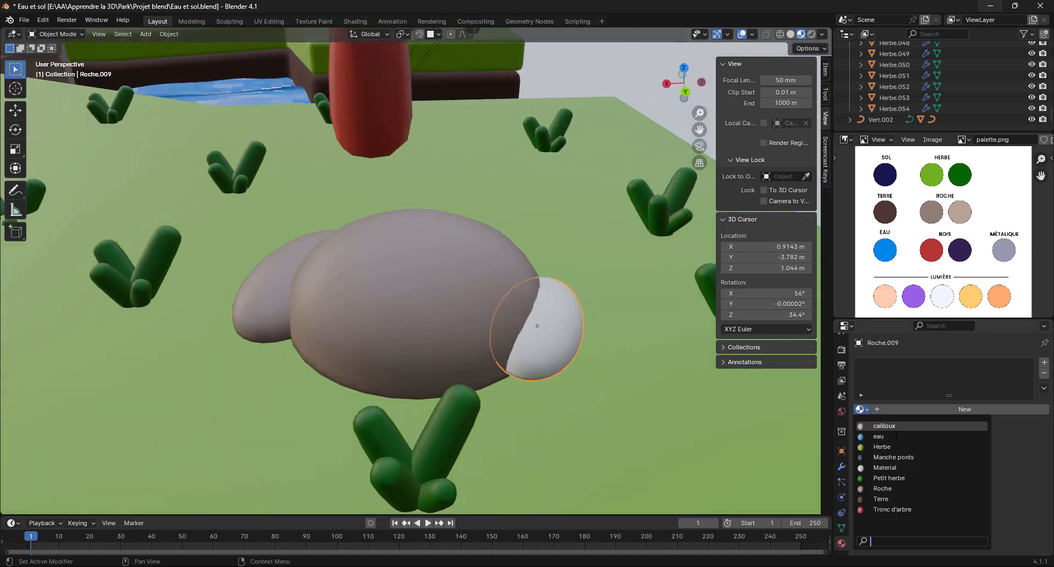
{"action": "left_click", "coordinate": [893, 488]}
Examine the uncoloured park bench up close, including its seat and backrest planks.
{"action": "scroll", "coordinate": [411, 305], "scroll_direction": "down", "scroll_amount": 4}
{"action": "middle_click_drag", "start_coordinate": [345, 284], "coordinate": [330, 294]}
{"action": "scroll", "coordinate": [330, 295], "scroll_direction": "down", "scroll_amount": 7}
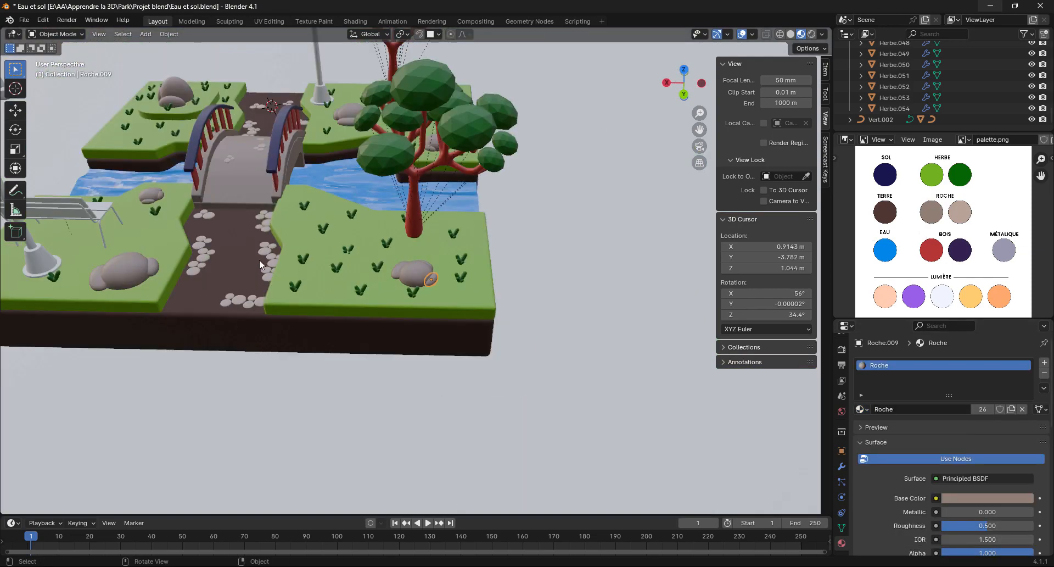
{"action": "middle_click_drag", "start_coordinate": [259, 259], "coordinate": [508, 335], "text": "shift"}
{"action": "middle_click_drag", "start_coordinate": [335, 308], "coordinate": [334, 239]}
{"action": "scroll", "coordinate": [384, 224], "scroll_direction": "up", "scroll_amount": 6}
{"action": "middle_click_drag", "start_coordinate": [377, 284], "coordinate": [358, 341], "text": "shift"}
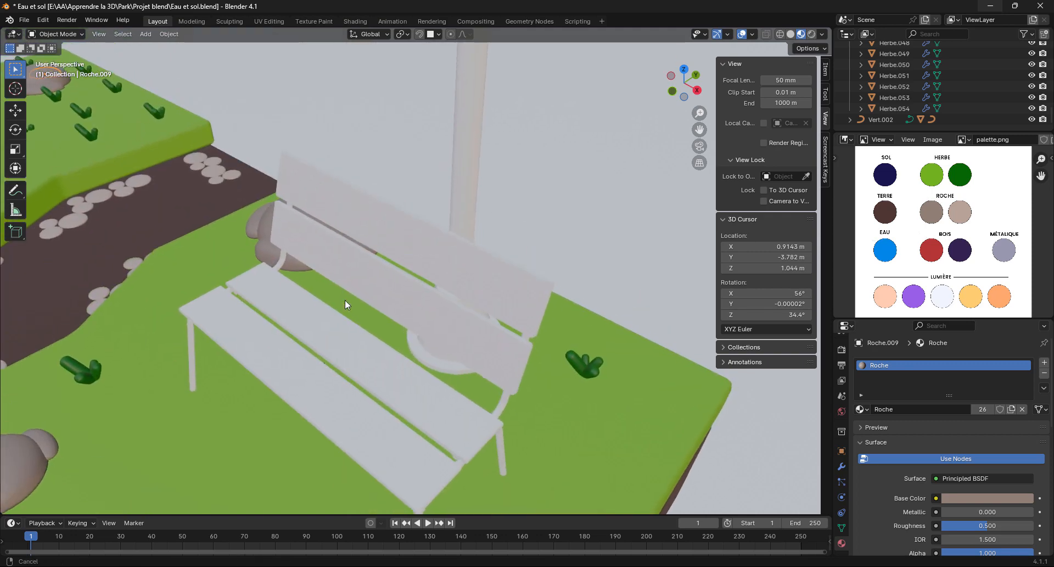
Assign the existing Tronc d'arbre material to the bench's seat and backrest planks.
{"action": "middle_click_drag", "start_coordinate": [345, 303], "coordinate": [353, 340], "text": "shift"}
{"action": "left_click", "coordinate": [361, 340]}
{"action": "left_click", "coordinate": [861, 409]}
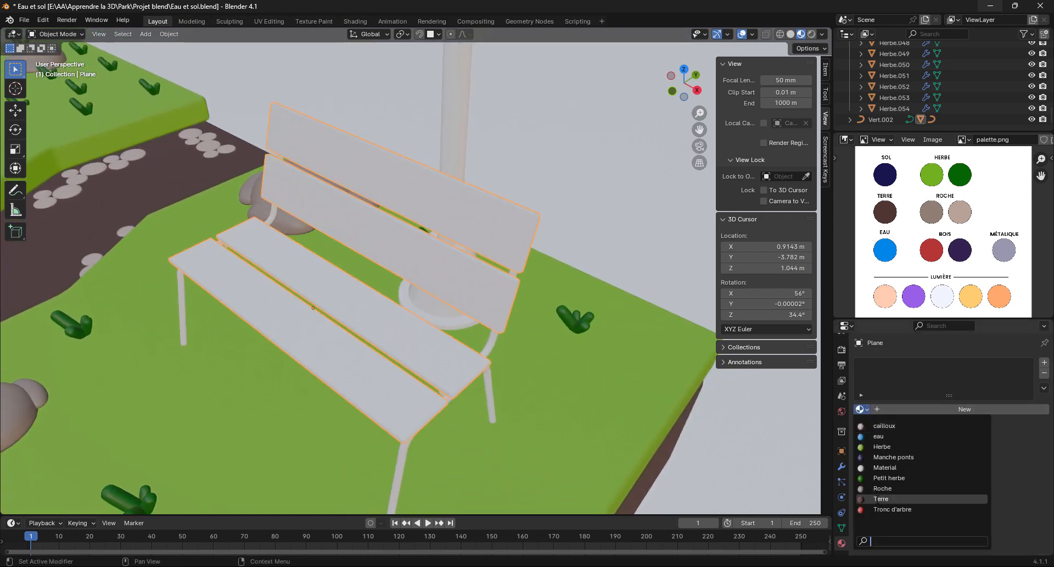
{"action": "left_click", "coordinate": [893, 509]}
Create a new material on the street lamp behind the bench and name it Lampadaire.
{"action": "middle_click_drag", "start_coordinate": [555, 404], "coordinate": [411, 267]}
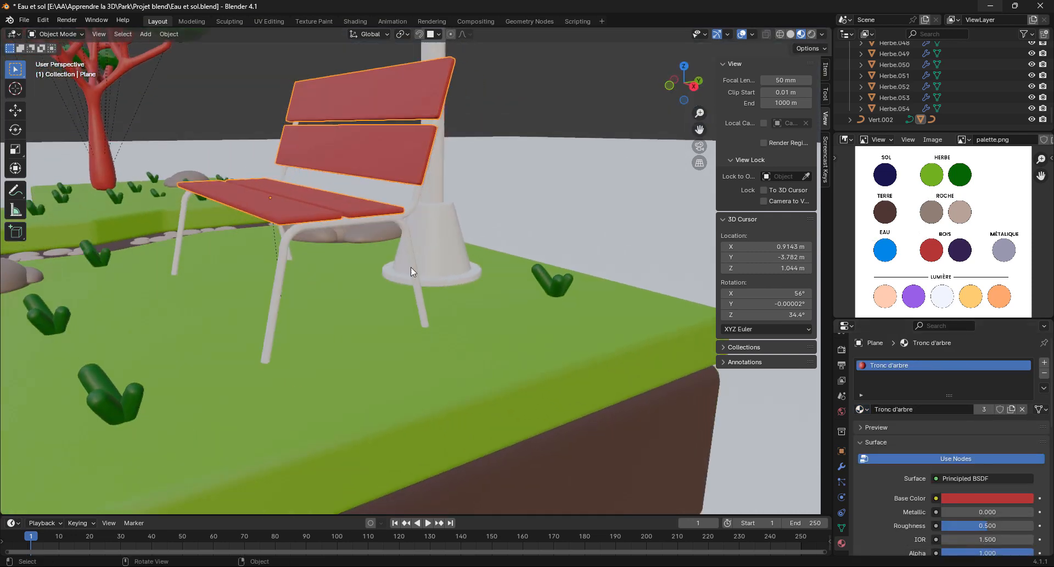
{"action": "left_click", "coordinate": [412, 252]}
{"action": "middle_click_drag", "start_coordinate": [451, 235], "coordinate": [365, 346]}
{"action": "left_click", "coordinate": [343, 373]}
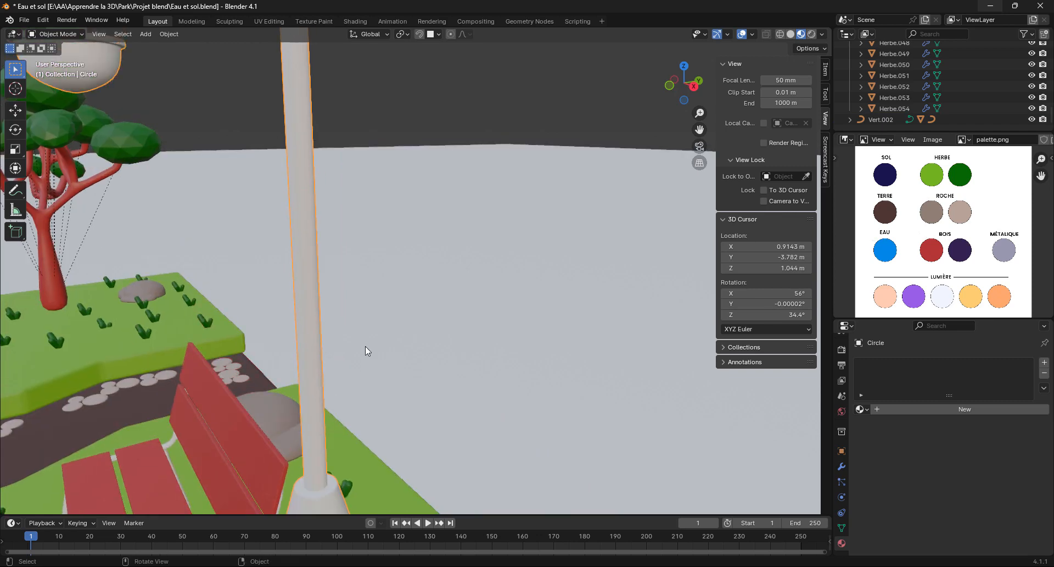
{"action": "scroll", "coordinate": [363, 339], "scroll_direction": "down", "scroll_amount": 2}
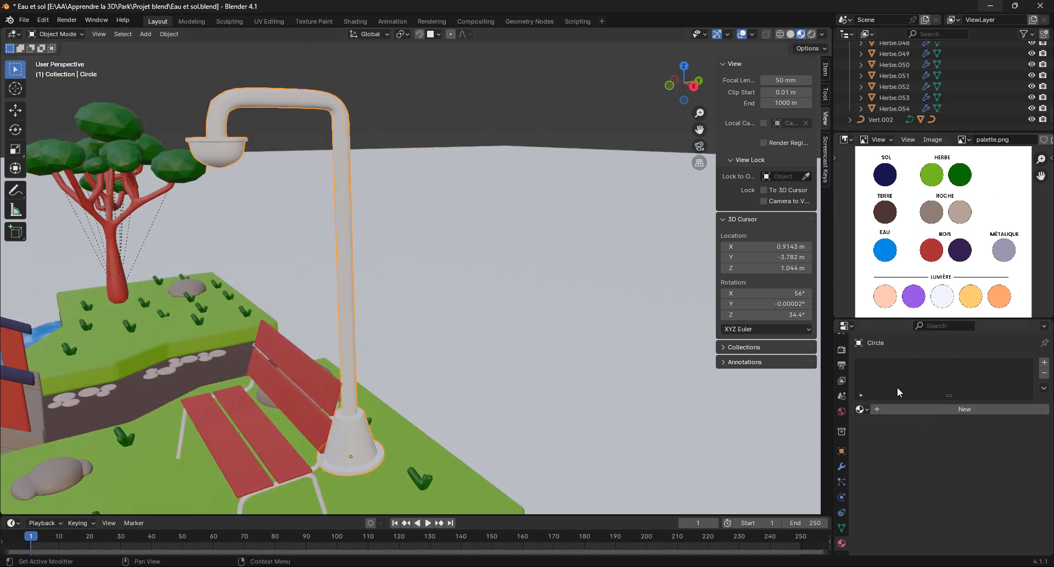
{"action": "left_click", "coordinate": [1045, 363]}
{"action": "left_click", "coordinate": [966, 407]}
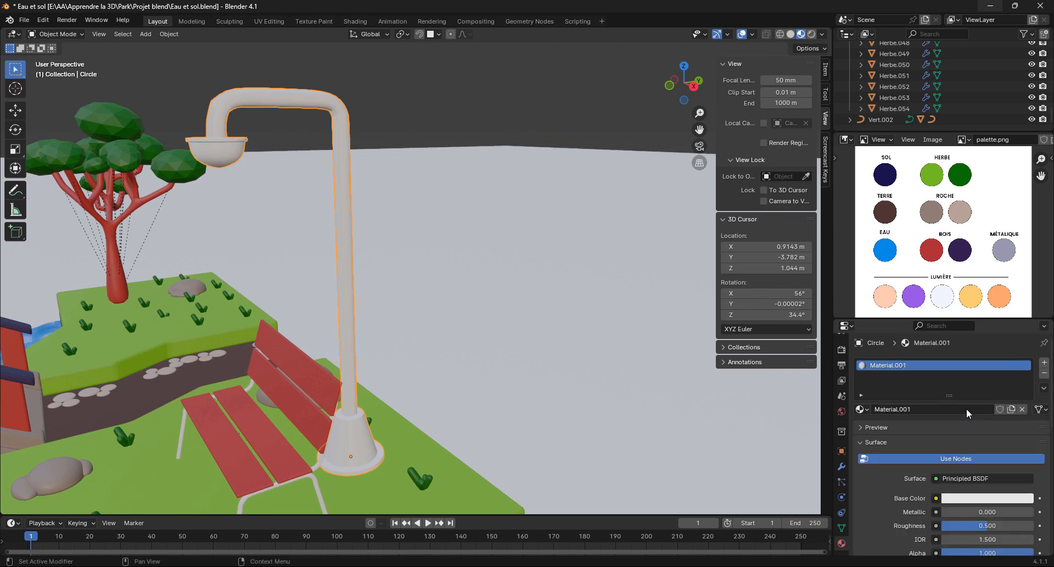
{"action": "key", "text": "i"}
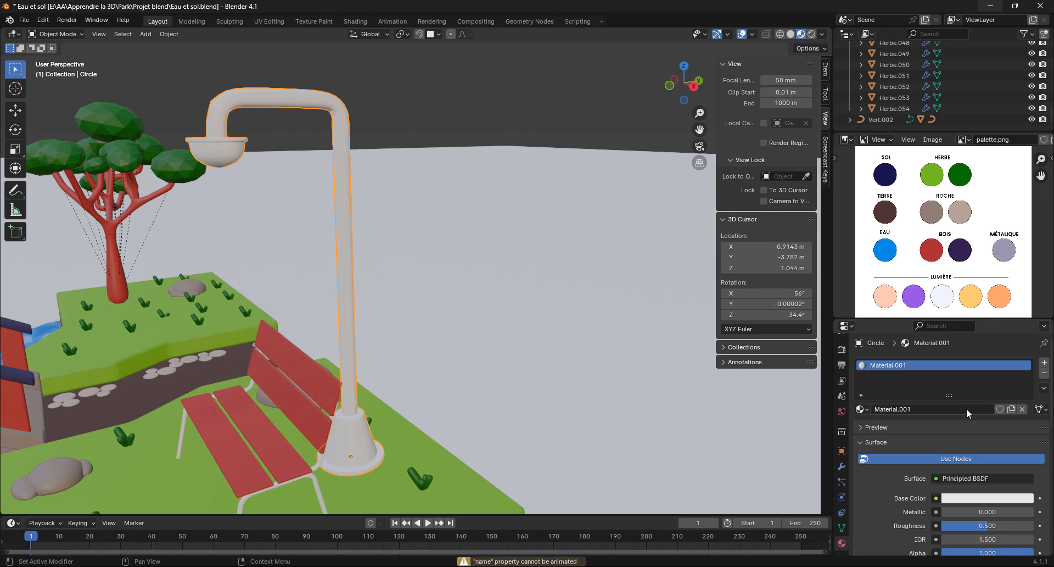
{"action": "left_click", "coordinate": [963, 409]}
{"action": "type", "text": "La"}
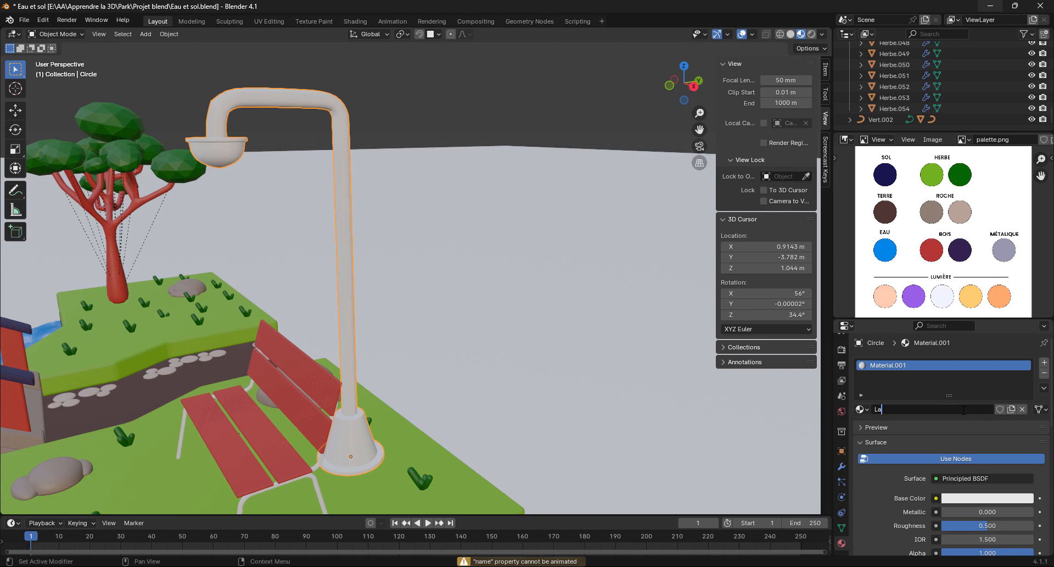
{"action": "type", "text": "mpadaire"}
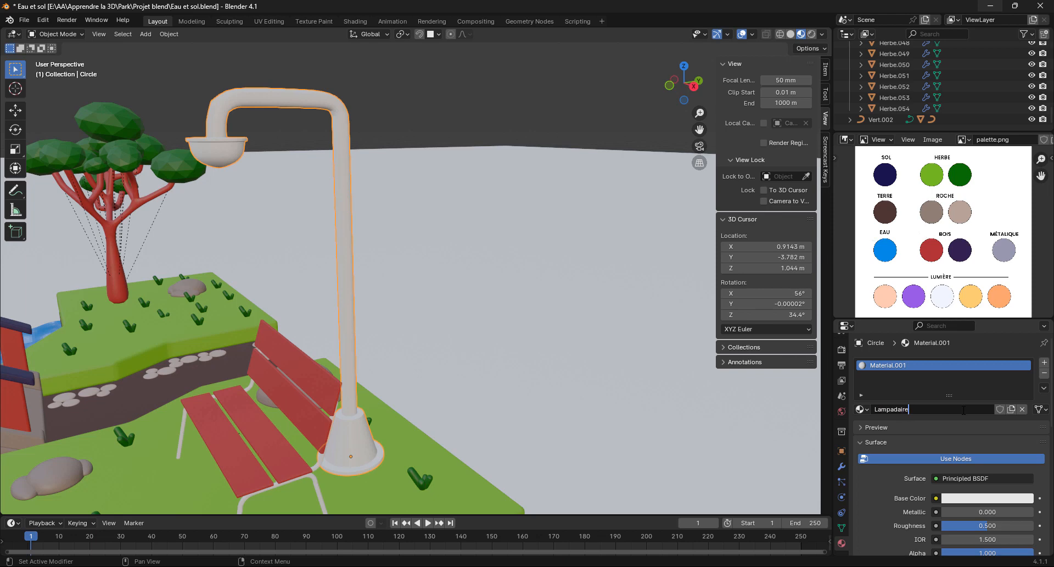
{"action": "key", "text": "Return"}
Sample the palette's MÉTALIQUE colour as the Lampadaire base colour, and set Metallic to 1.000 and Roughness to 0.518.
{"action": "left_click", "coordinate": [1024, 498]}
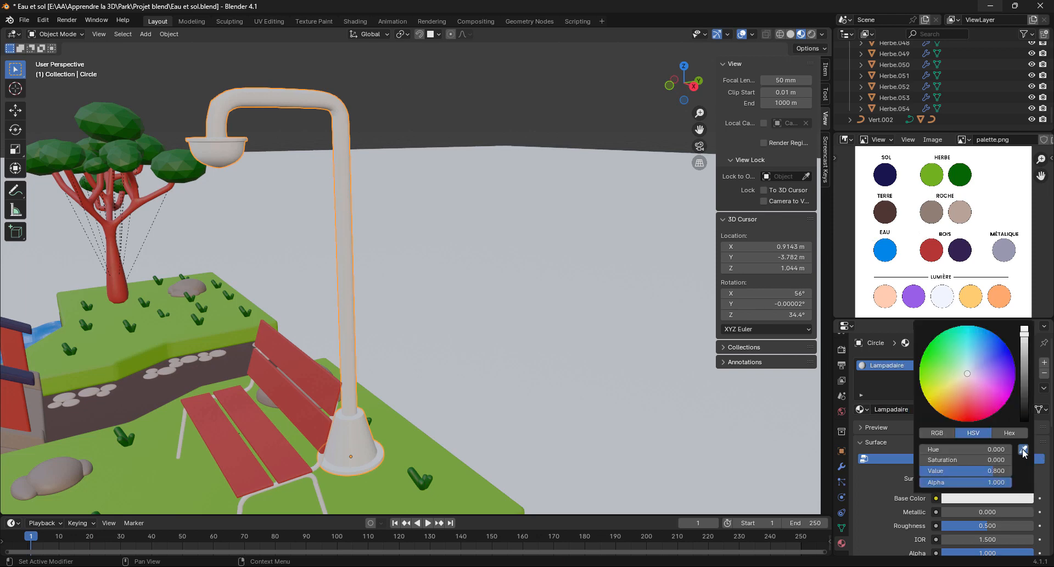
{"action": "left_click", "coordinate": [1023, 450]}
{"action": "left_click", "coordinate": [1004, 248]}
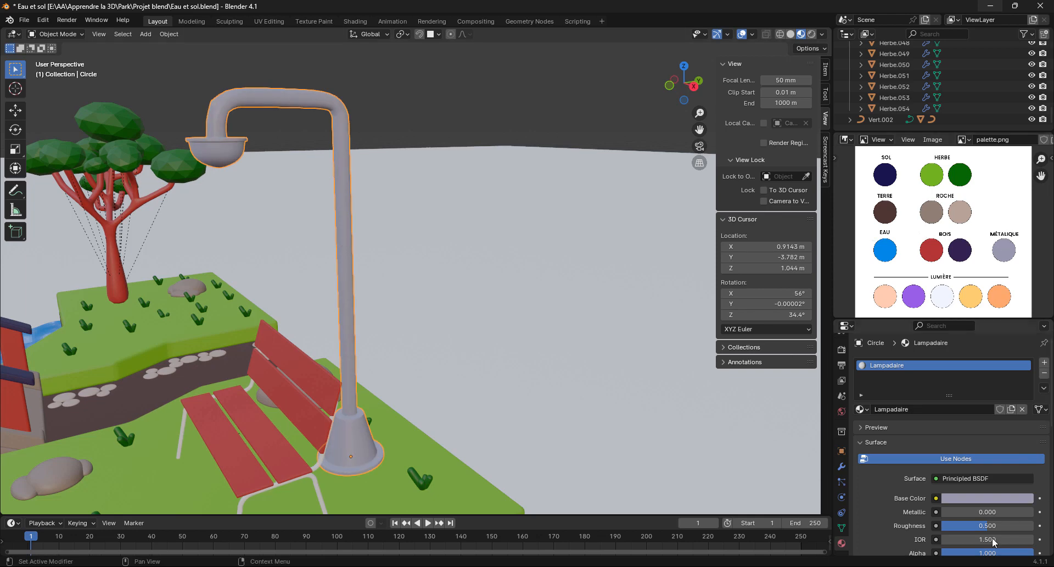
{"action": "scroll", "coordinate": [328, 241], "scroll_direction": "down", "scroll_amount": 1}
{"action": "scroll", "coordinate": [933, 475], "scroll_direction": "down", "scroll_amount": 3}
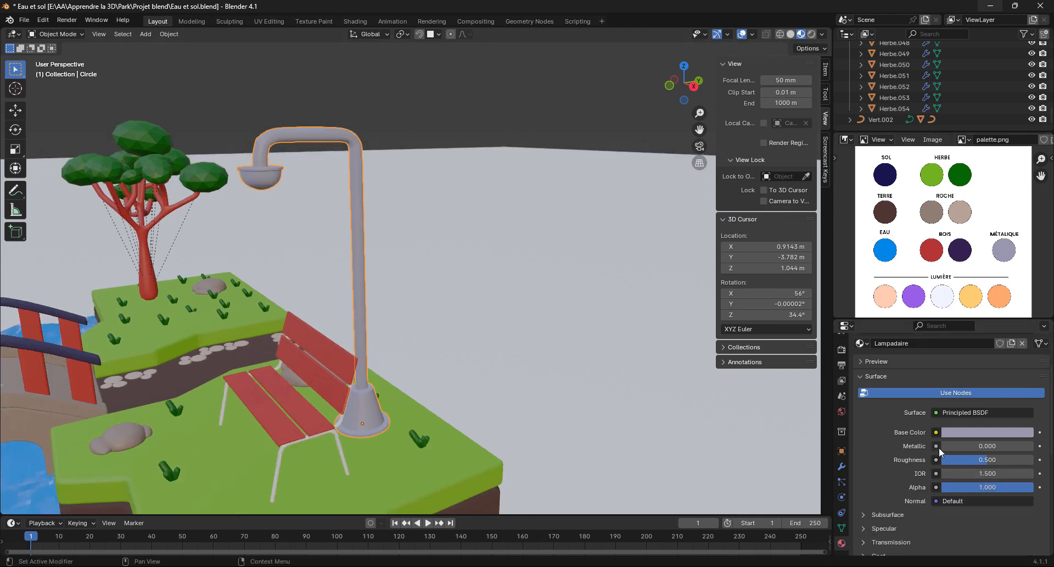
{"action": "left_click_drag", "start_coordinate": [950, 449], "coordinate": [988, 459]}
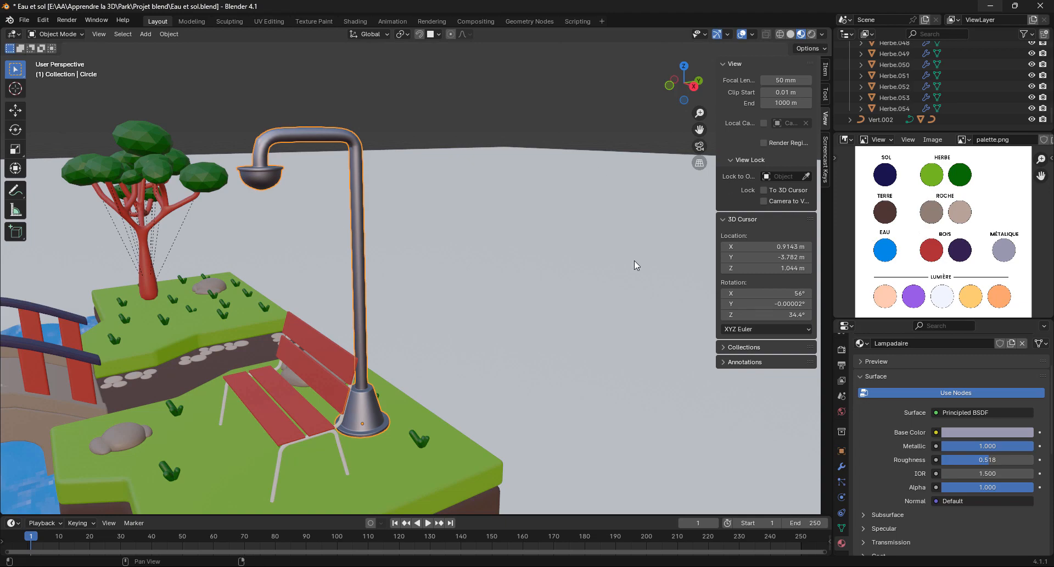
In Edit Mode, select all the face loops of the lamp's bowl-shaped bulb below the rim.
{"action": "middle_click_drag", "start_coordinate": [297, 259], "coordinate": [410, 298]}
{"action": "scroll", "coordinate": [409, 299], "scroll_direction": "up", "scroll_amount": 4}
{"action": "middle_click_drag", "start_coordinate": [369, 350], "coordinate": [383, 337]}
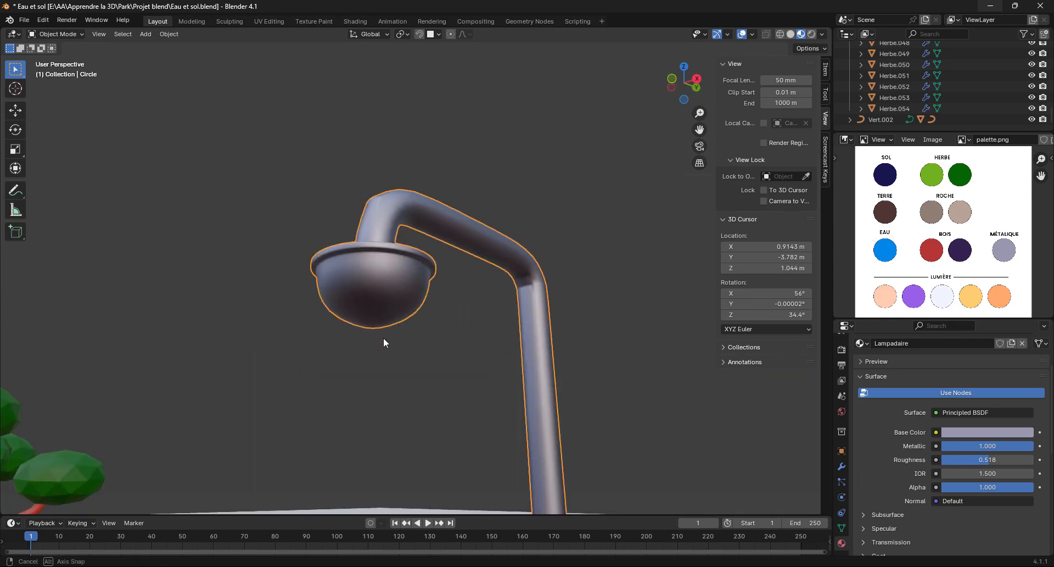
{"action": "key", "text": "Tab"}
{"action": "scroll", "coordinate": [397, 282], "scroll_direction": "up", "scroll_amount": 6}
{"action": "scroll", "coordinate": [399, 282], "scroll_direction": "down", "scroll_amount": 4}
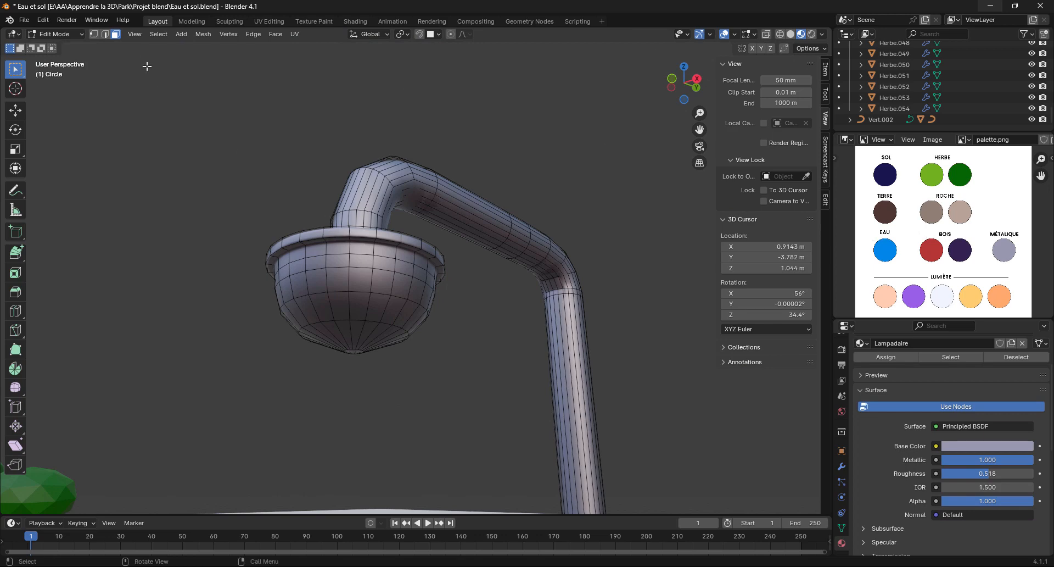
{"action": "left_click", "coordinate": [374, 250], "text": "alt"}
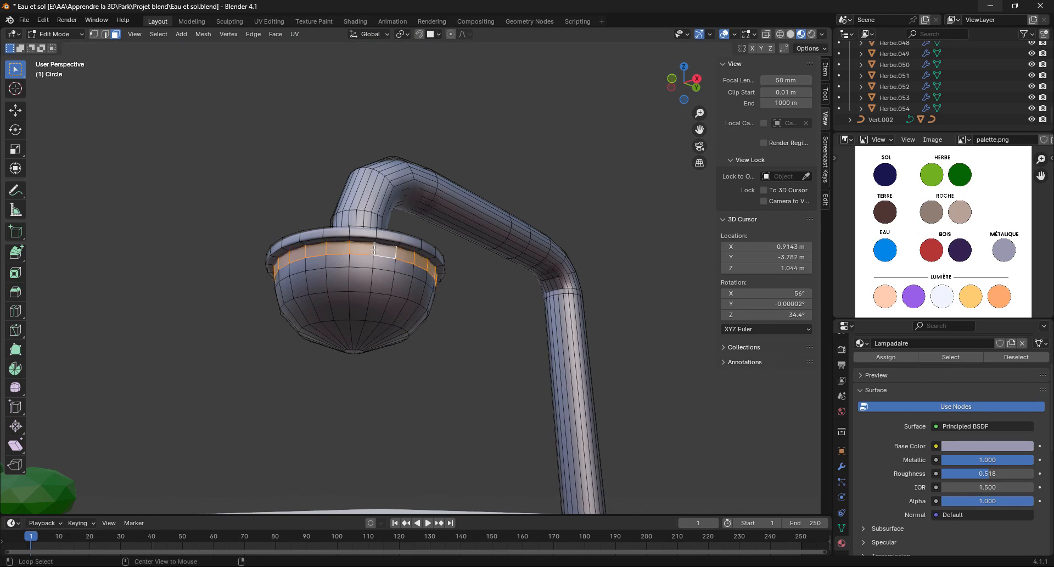
{"action": "left_click", "coordinate": [372, 260], "text": "alt+shift"}
{"action": "left_click", "coordinate": [372, 287], "text": "alt+shift"}
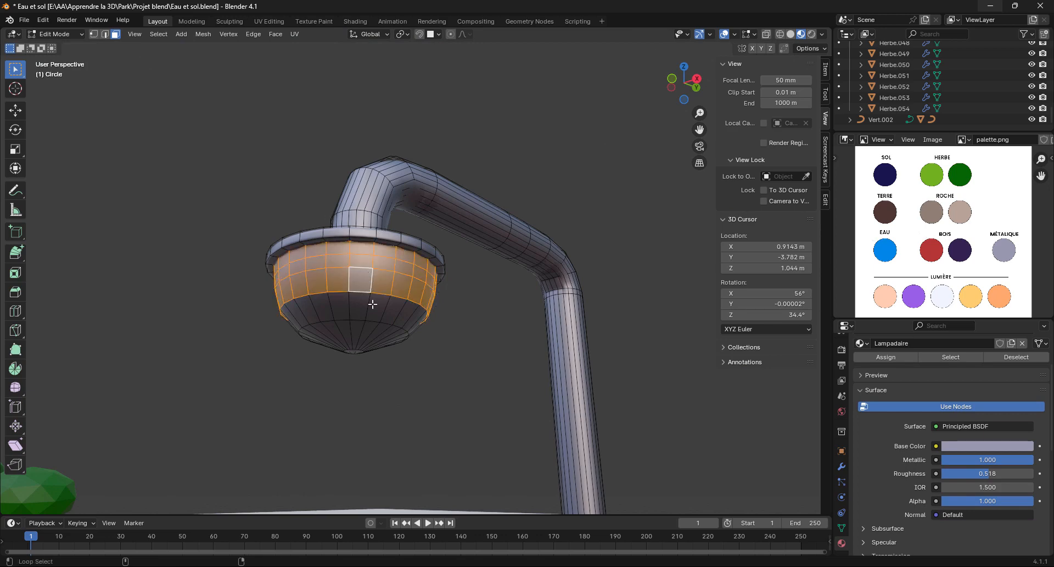
{"action": "left_click", "coordinate": [372, 304], "text": "alt+shift"}
{"action": "left_click", "coordinate": [366, 325], "text": "alt+shift"}
{"action": "middle_click_drag", "start_coordinate": [365, 324], "coordinate": [362, 284]}
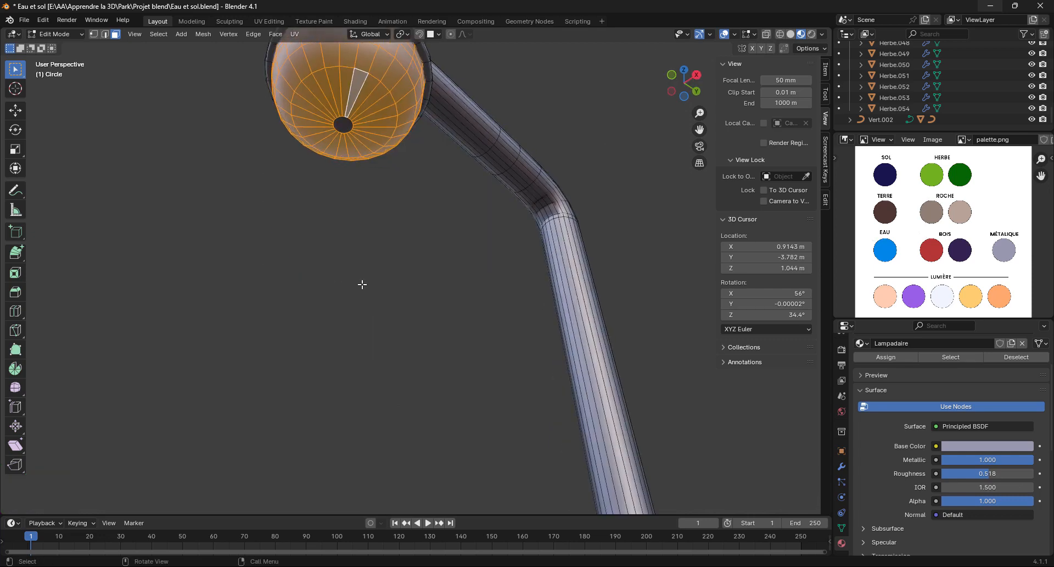
{"action": "middle_click_drag", "start_coordinate": [386, 221], "coordinate": [377, 241]}
{"action": "middle_click_drag", "start_coordinate": [379, 442], "coordinate": [387, 238], "text": "shift"}
{"action": "scroll", "coordinate": [326, 297], "scroll_direction": "up", "scroll_amount": 2}
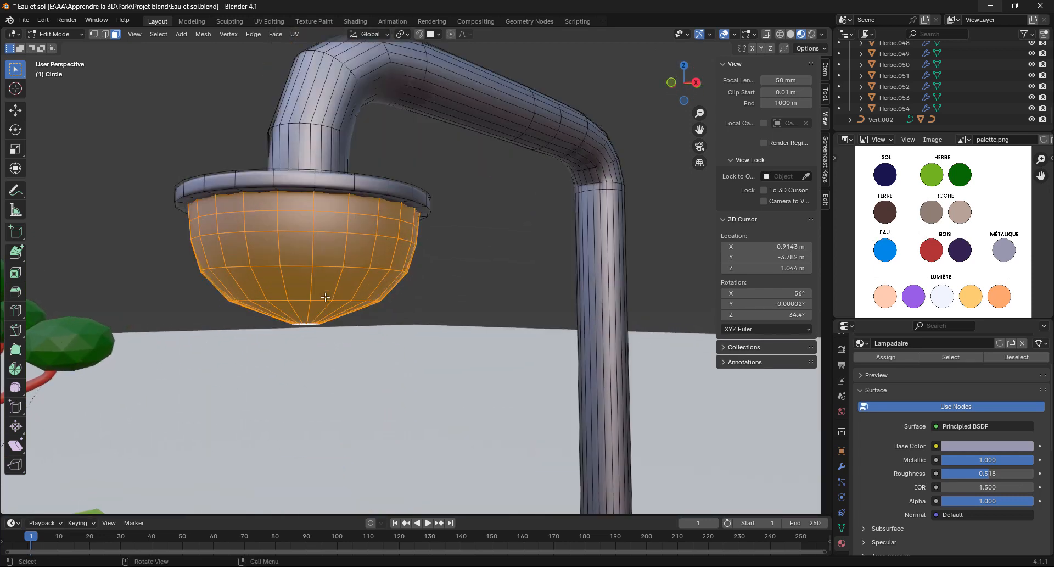
Add a second material slot to the street lamp with a new material named Lampe.
{"action": "scroll", "coordinate": [927, 382], "scroll_direction": "up", "scroll_amount": 3}
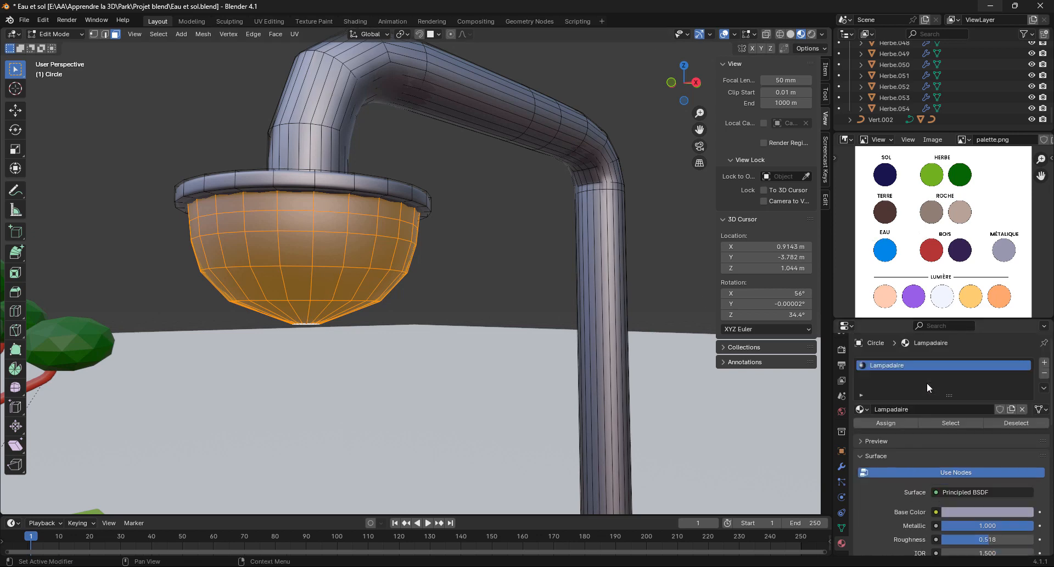
{"action": "left_click", "coordinate": [1044, 365]}
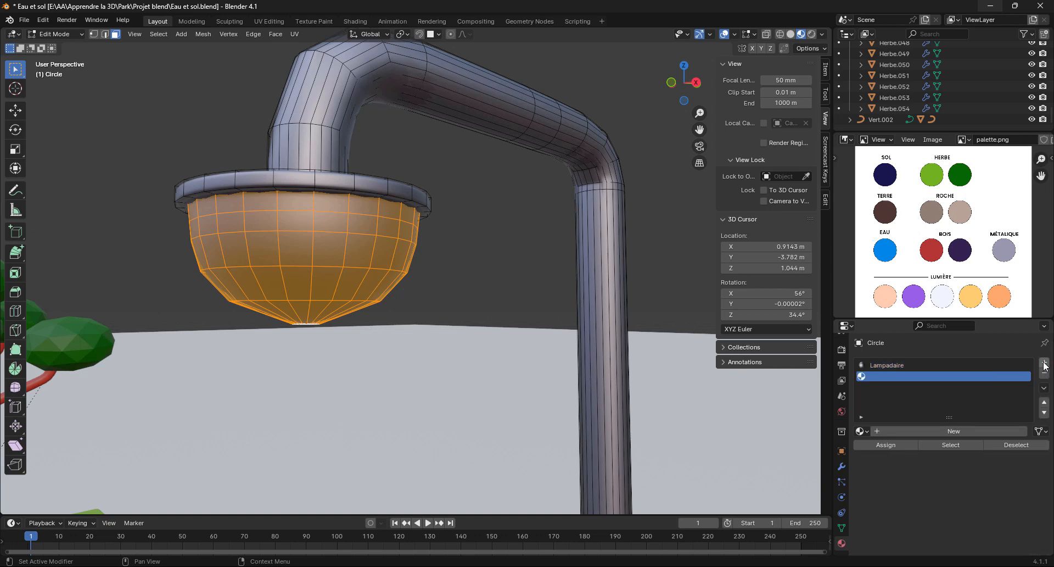
{"action": "left_click", "coordinate": [953, 430]}
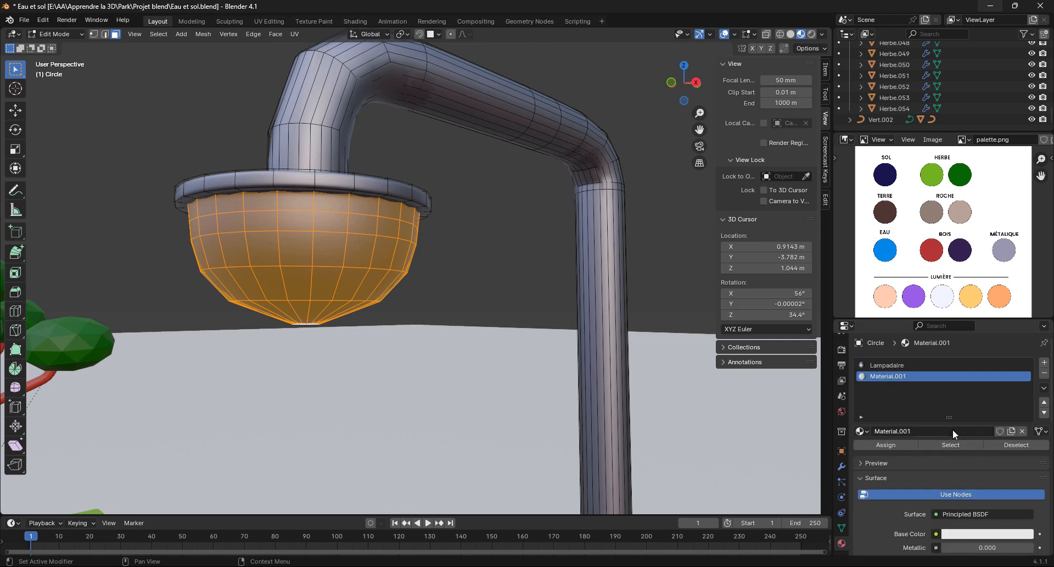
{"action": "double_click", "coordinate": [930, 428]}
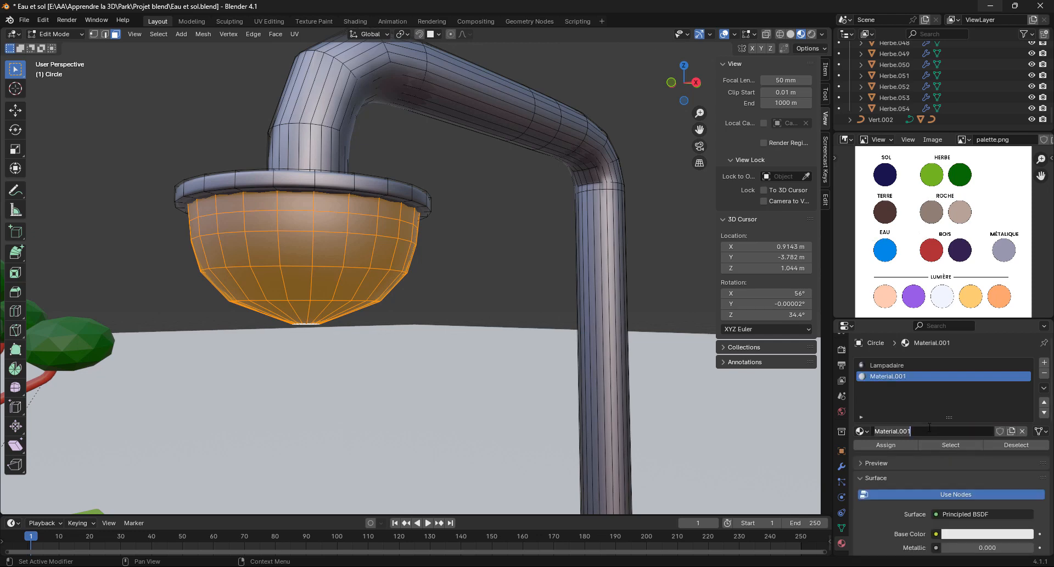
{"action": "type", "text": "Lampe"}
{"action": "key", "text": "Return"}
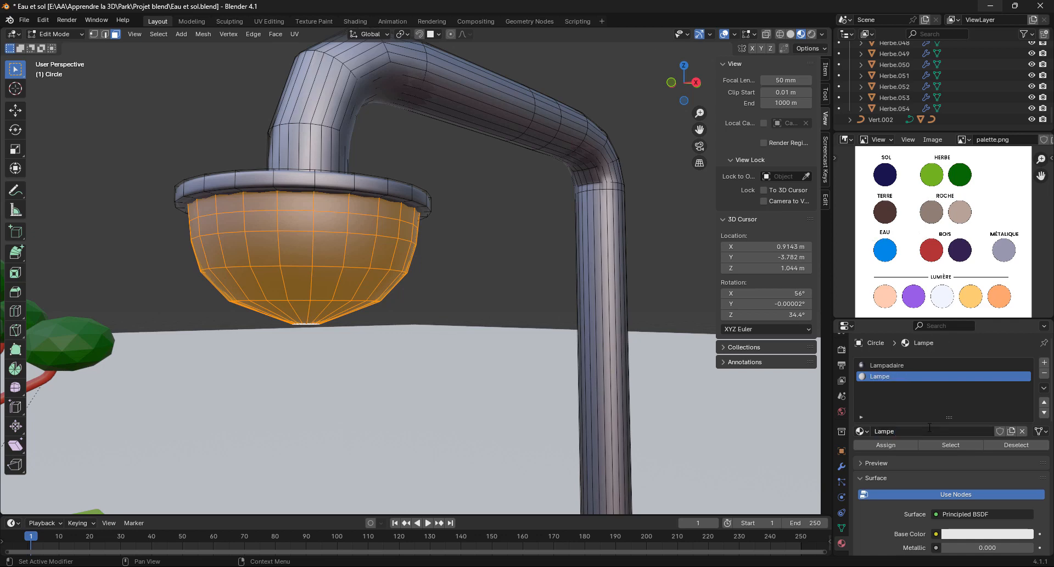
Change the Lampe material's surface shader to Emission and assign it to the selected bulb faces.
{"action": "left_click", "coordinate": [965, 514]}
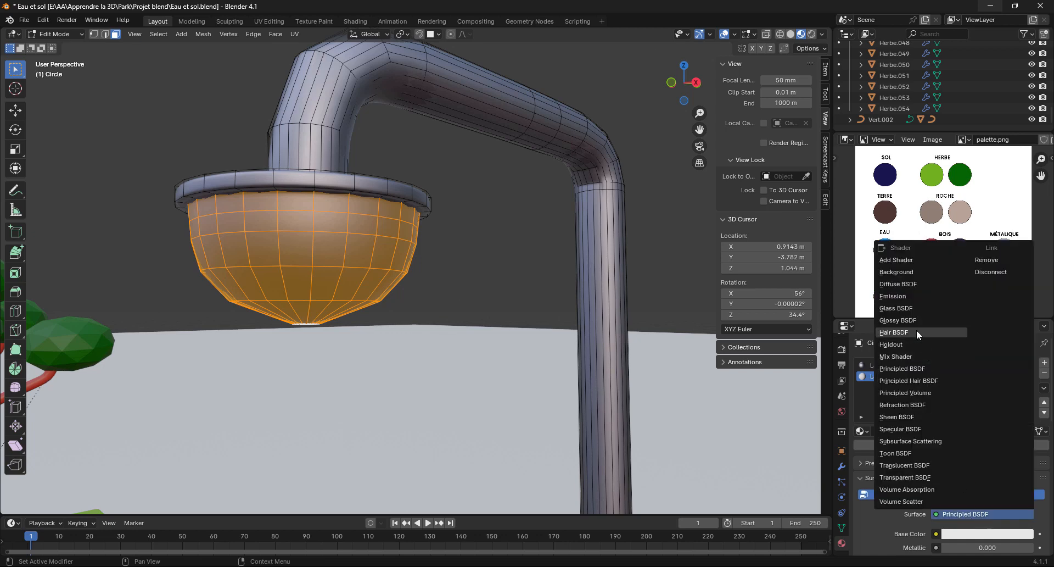
{"action": "left_click", "coordinate": [907, 297]}
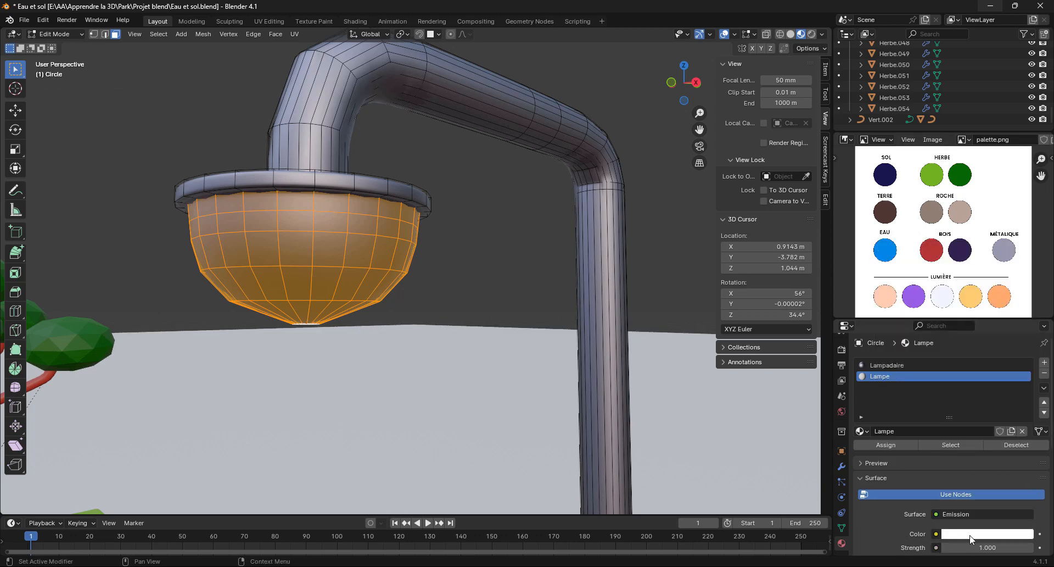
{"action": "scroll", "coordinate": [885, 534], "scroll_direction": "down", "scroll_amount": 3}
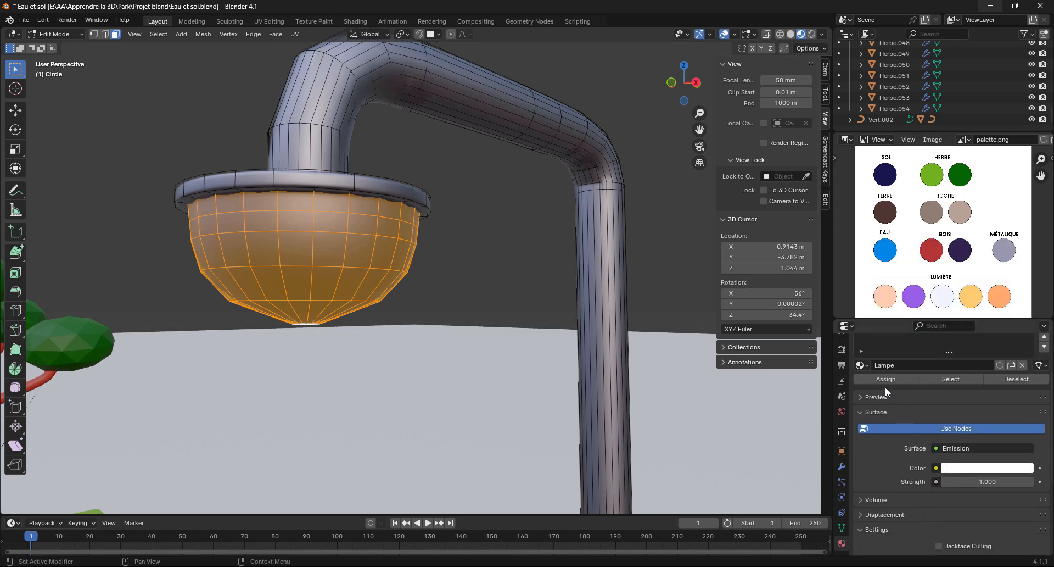
{"action": "left_click", "coordinate": [883, 380]}
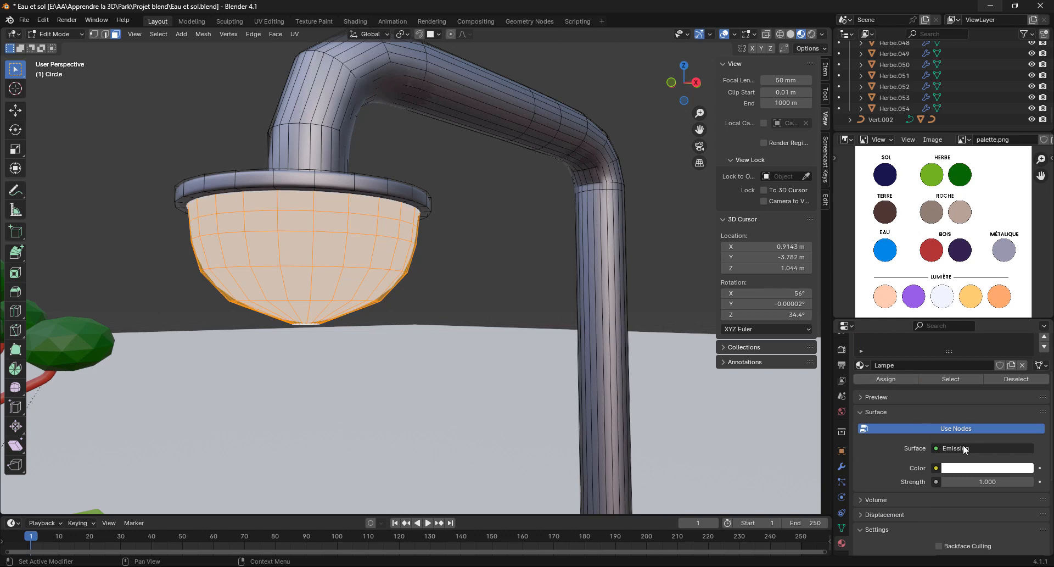
Set the Lampe material's emission strength to 20.
{"action": "left_click", "coordinate": [985, 482]}
{"action": "type", "text": "20"}
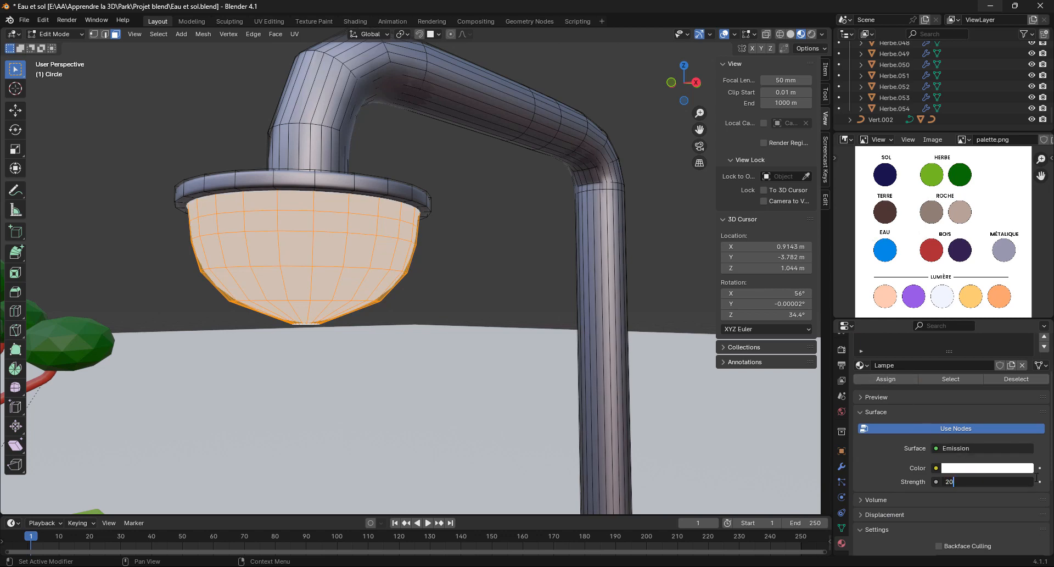
{"action": "key", "text": "Return"}
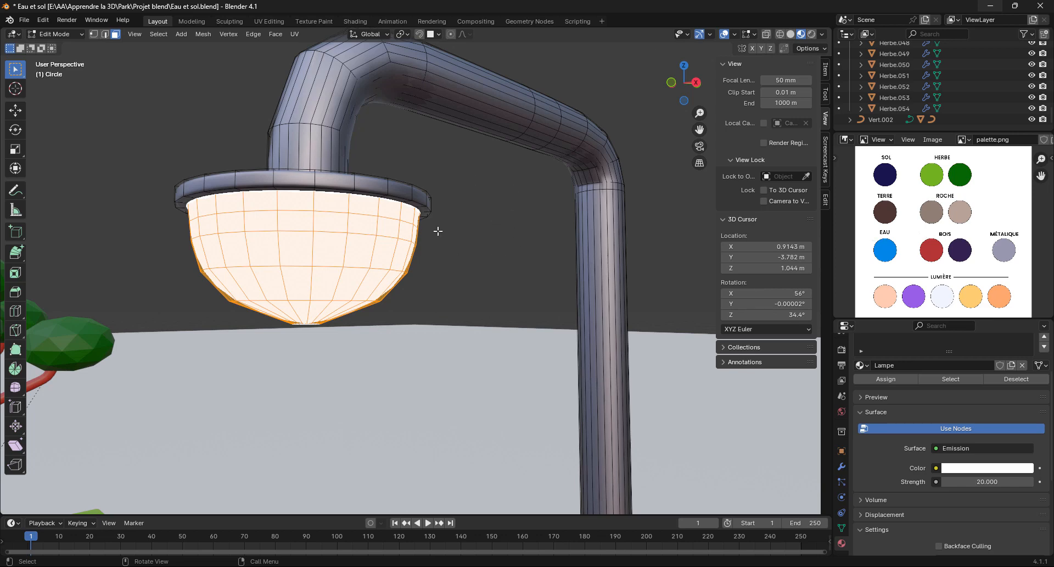
Return to Object Mode and assign the existing Lampadaire material to the bench's leg frame.
{"action": "left_click", "coordinate": [500, 264]}
{"action": "scroll", "coordinate": [500, 264], "scroll_direction": "down", "scroll_amount": 6}
{"action": "mouse_move", "coordinate": [490, 289]}
{"action": "middle_mouse_down"}
{"action": "mouse_move", "coordinate": [474, 336]}
{"action": "mouse_move", "coordinate": [437, 341]}
{"action": "mouse_move", "coordinate": [495, 297]}
{"action": "middle_mouse_up"}
{"action": "scroll", "coordinate": [493, 302], "scroll_direction": "down", "scroll_amount": 6}
{"action": "middle_click_drag", "start_coordinate": [456, 359], "coordinate": [543, 311], "text": "shift"}
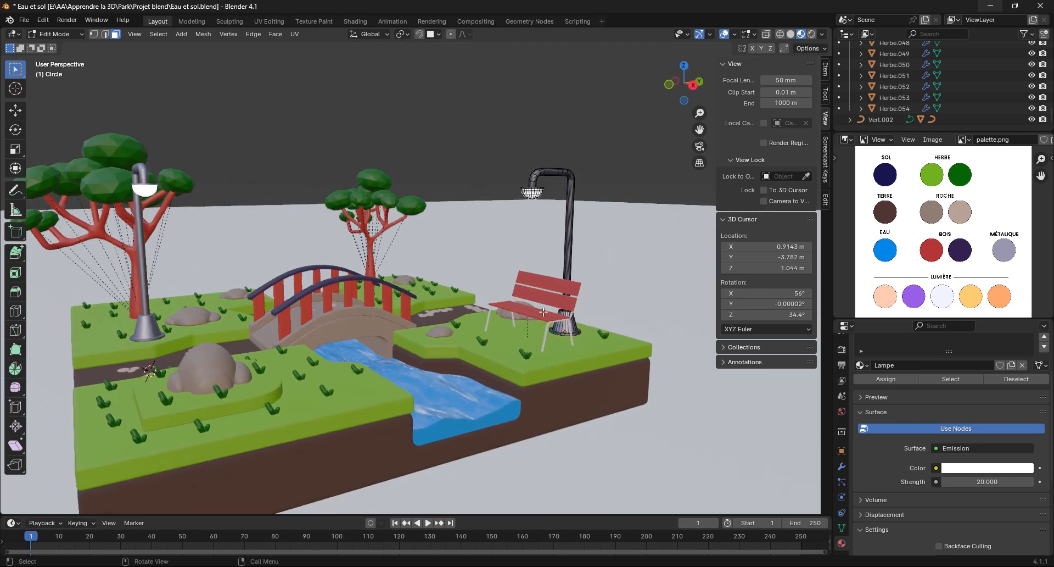
{"action": "scroll", "coordinate": [587, 337], "scroll_direction": "up", "scroll_amount": 5}
{"action": "middle_click_drag", "start_coordinate": [626, 379], "coordinate": [293, 342], "text": "shift"}
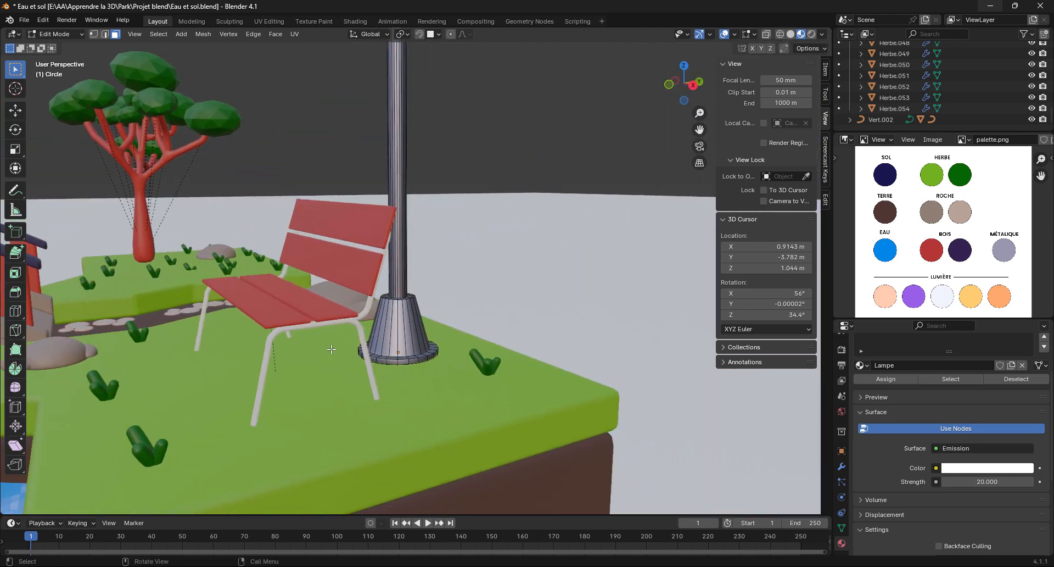
{"action": "scroll", "coordinate": [331, 349], "scroll_direction": "up", "scroll_amount": 3}
{"action": "middle_click_drag", "start_coordinate": [315, 430], "coordinate": [350, 347], "text": "shift"}
{"action": "left_click", "coordinate": [349, 348]}
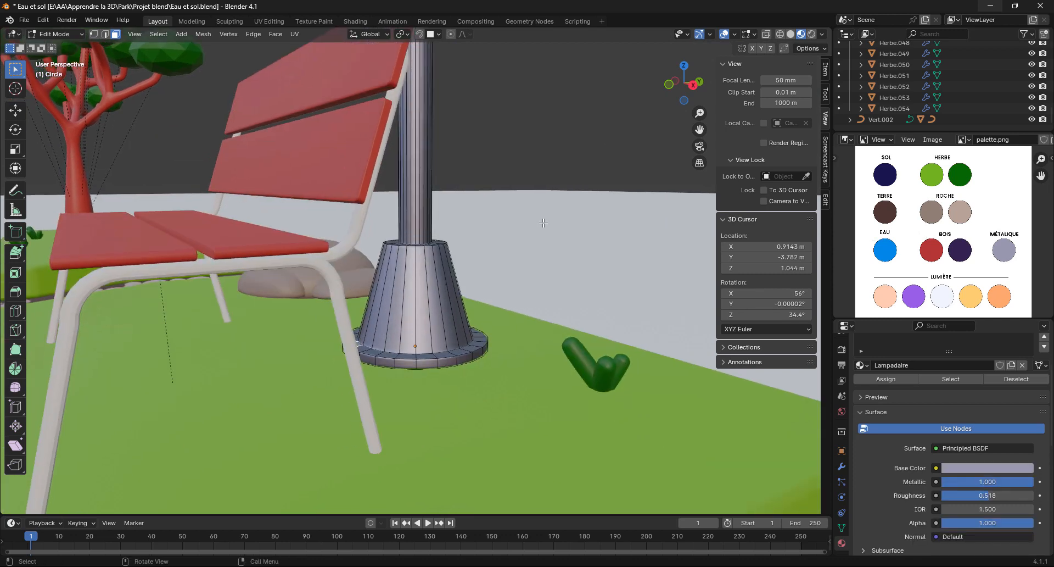
{"action": "key", "text": "Tab"}
{"action": "left_click", "coordinate": [351, 330]}
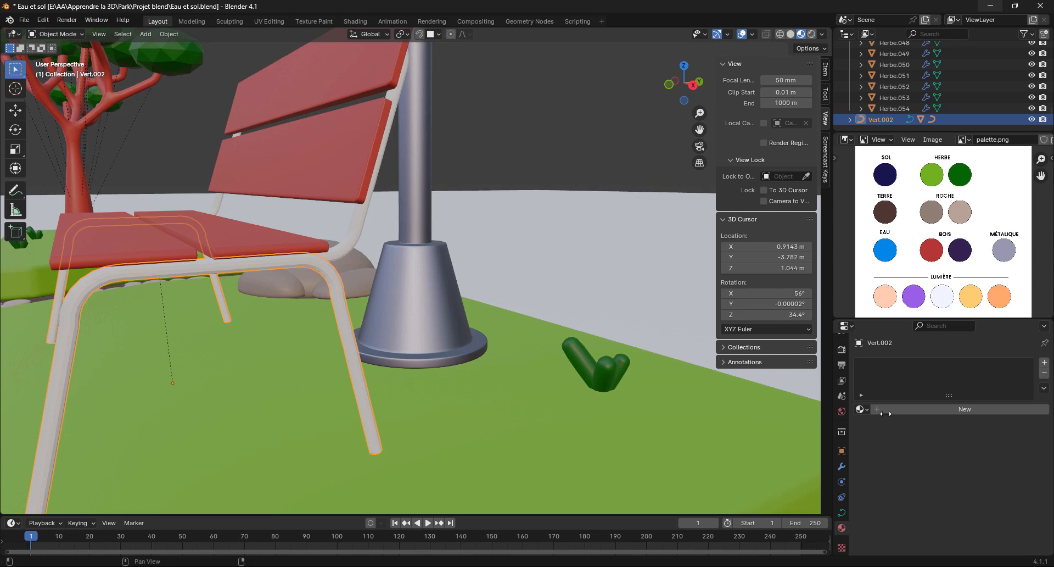
{"action": "left_click", "coordinate": [860, 409]}
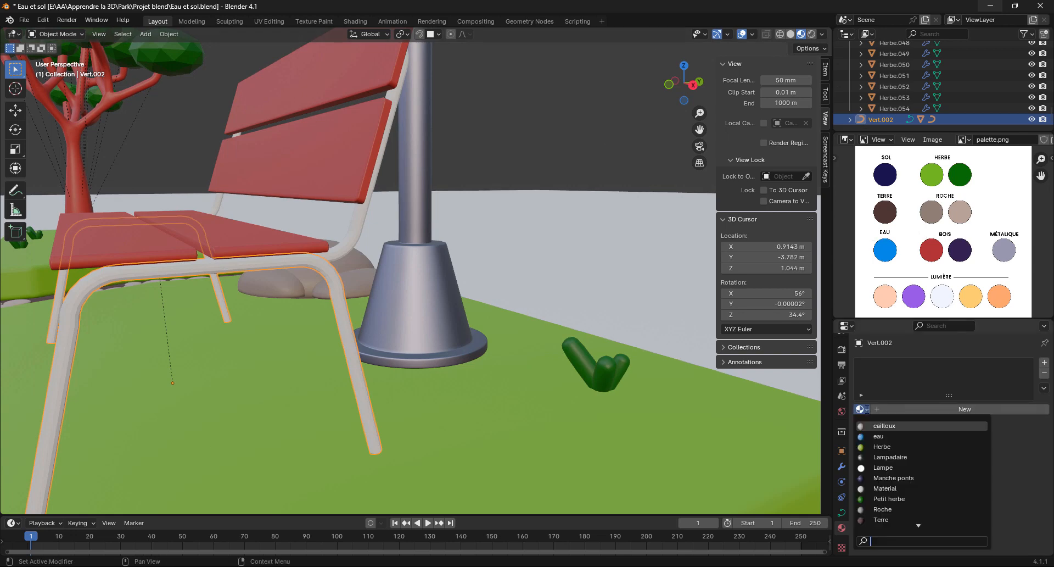
{"action": "left_click", "coordinate": [901, 457]}
Assign the existing Lampadaire material to the bench's backrest frame.
{"action": "left_click", "coordinate": [354, 237]}
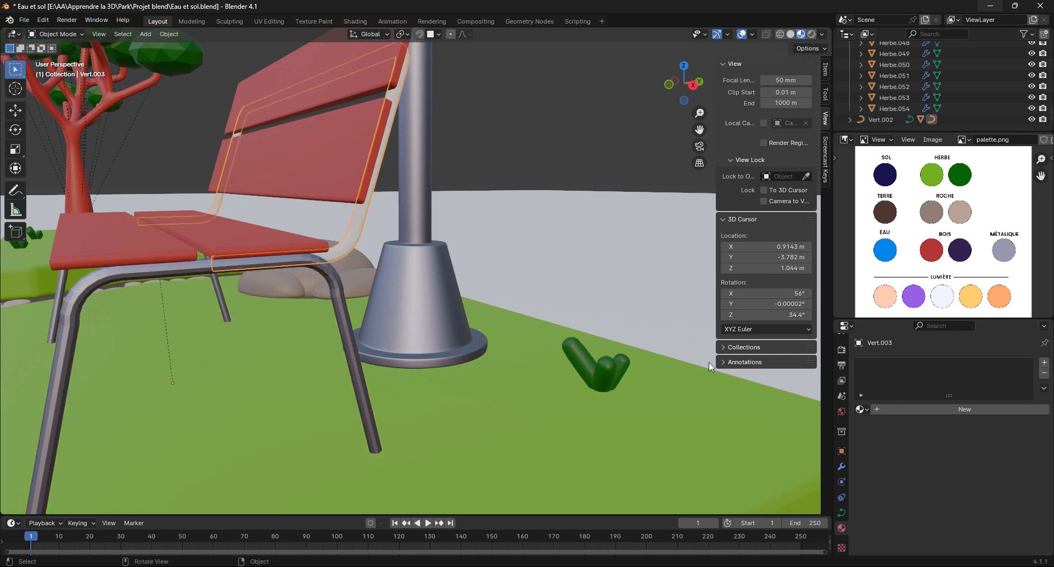
{"action": "left_click", "coordinate": [861, 409]}
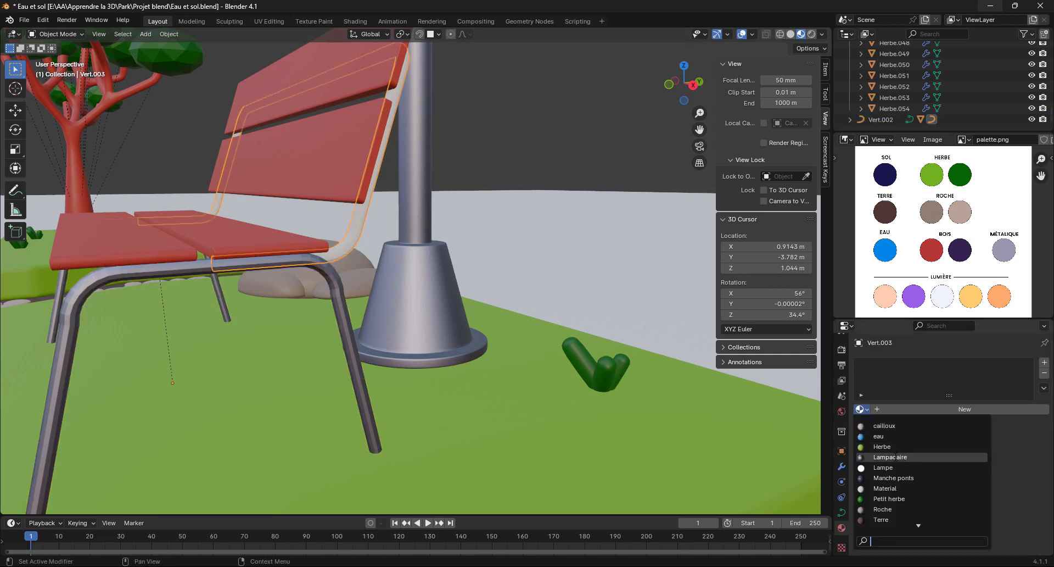
{"action": "left_click", "coordinate": [890, 456]}
Examine the whole park scene with its materials from a distance and from above.
{"action": "scroll", "coordinate": [354, 324], "scroll_direction": "down", "scroll_amount": 5}
{"action": "middle_click_drag", "start_coordinate": [368, 323], "coordinate": [420, 325]}
{"action": "scroll", "coordinate": [379, 309], "scroll_direction": "down", "scroll_amount": 6}
{"action": "left_click", "coordinate": [546, 349]}
{"action": "scroll", "coordinate": [442, 380], "scroll_direction": "down", "scroll_amount": 5}
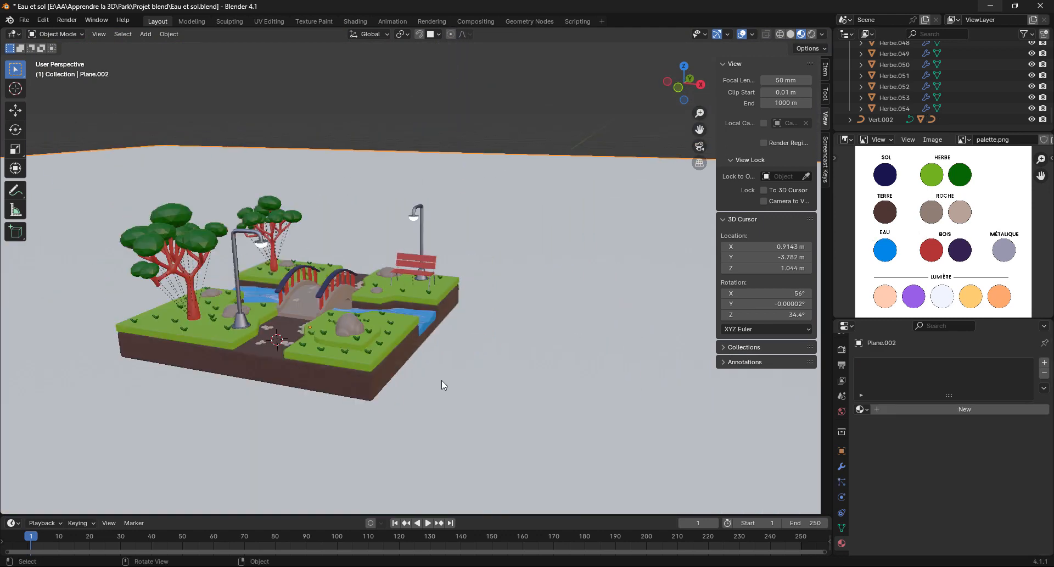
{"action": "middle_click_drag", "start_coordinate": [375, 375], "coordinate": [381, 292], "text": "shift"}
{"action": "scroll", "coordinate": [406, 315], "scroll_direction": "up", "scroll_amount": 5}
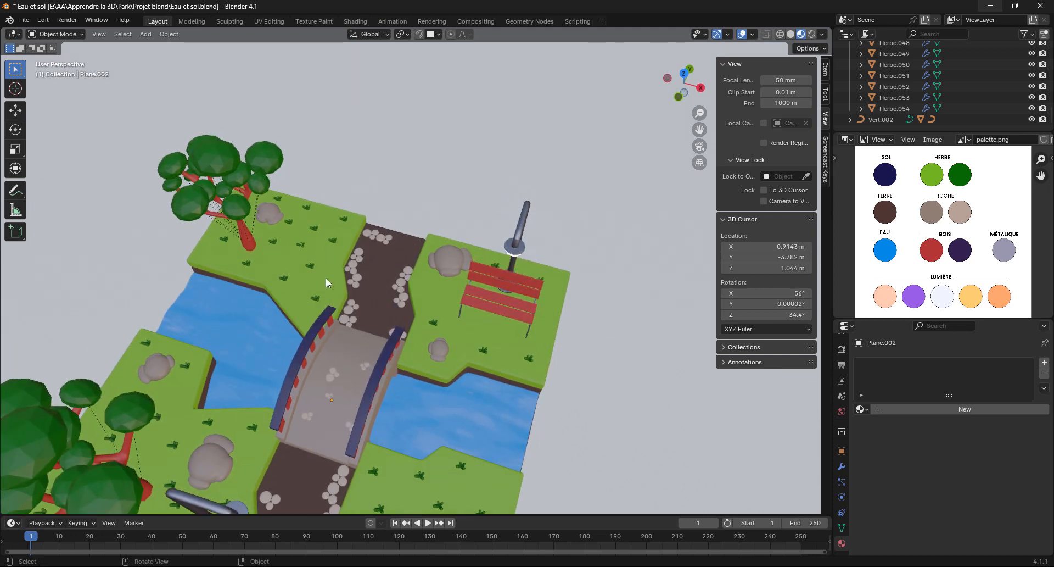
{"action": "middle_click_drag", "start_coordinate": [345, 393], "coordinate": [401, 341]}
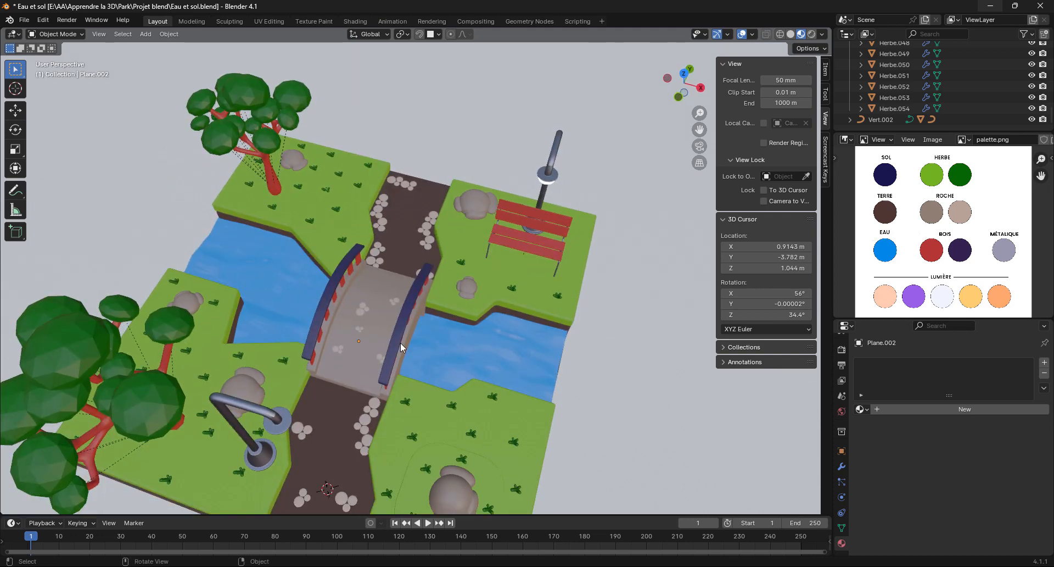
Switch to the top view and add a mesh plane to the scene.
{"action": "key", "text": "KP_7"}
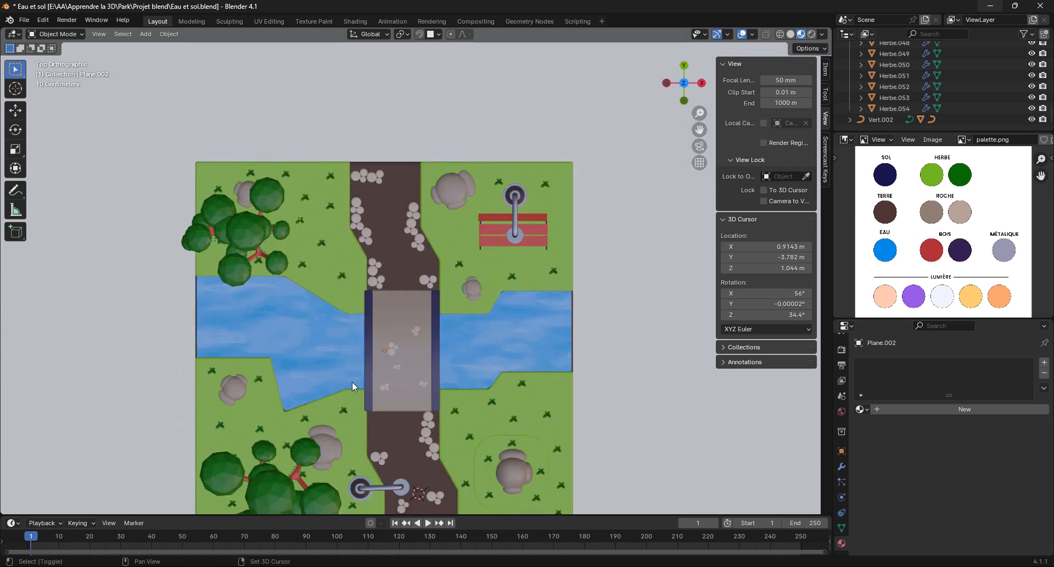
{"action": "key", "text": "shift+a"}
{"action": "mouse_move", "coordinate": [321, 351]}
{"action": "key", "text": "shift+a"}
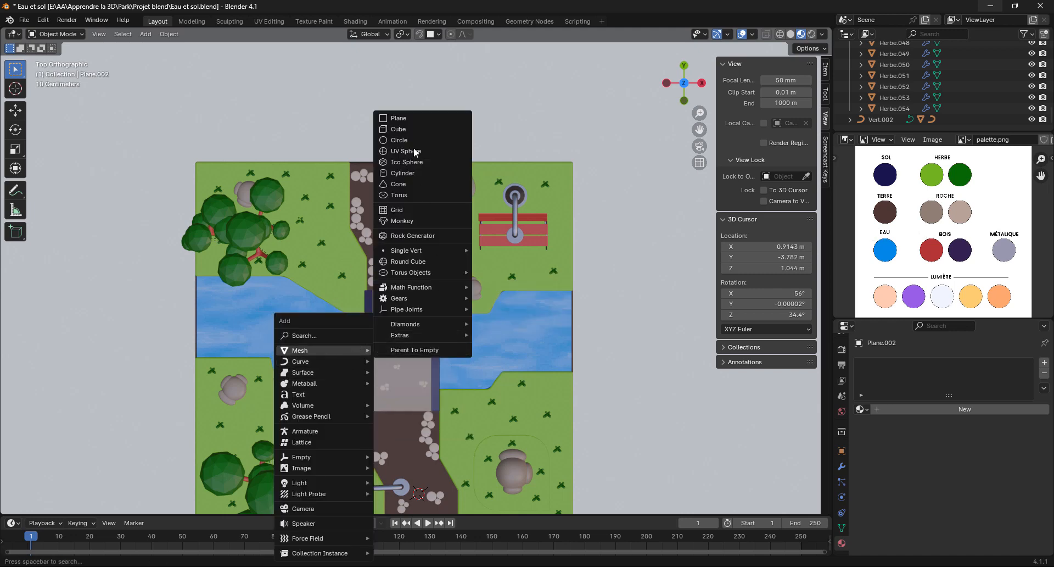
{"action": "left_click", "coordinate": [407, 117]}
Reset the 3D cursor to the world origin and snap the new plane to the cursor.
{"action": "middle_click_drag", "start_coordinate": [459, 429], "coordinate": [328, 295], "text": "shift"}
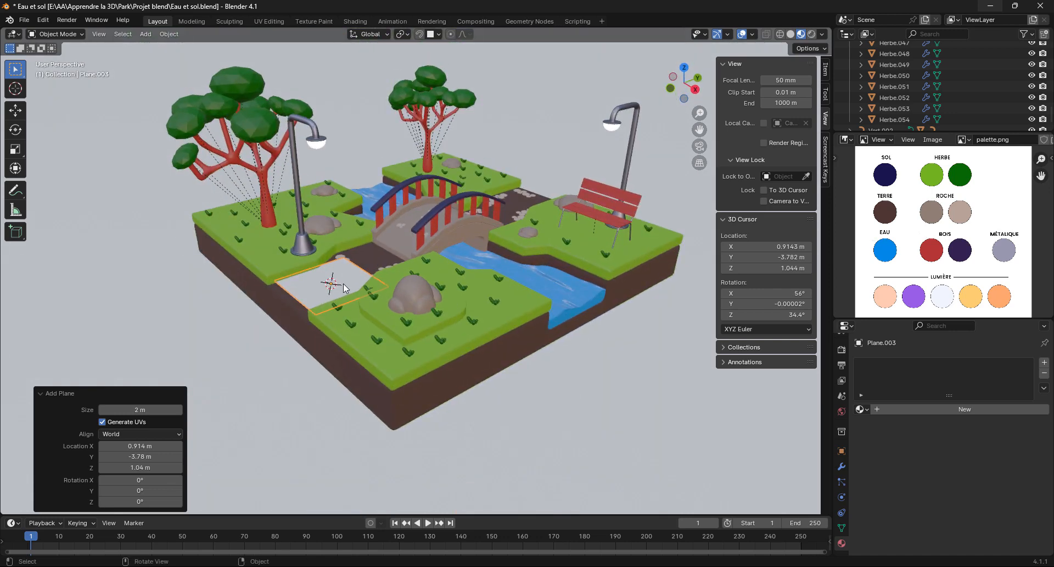
{"action": "scroll", "coordinate": [342, 284], "scroll_direction": "up", "scroll_amount": 3}
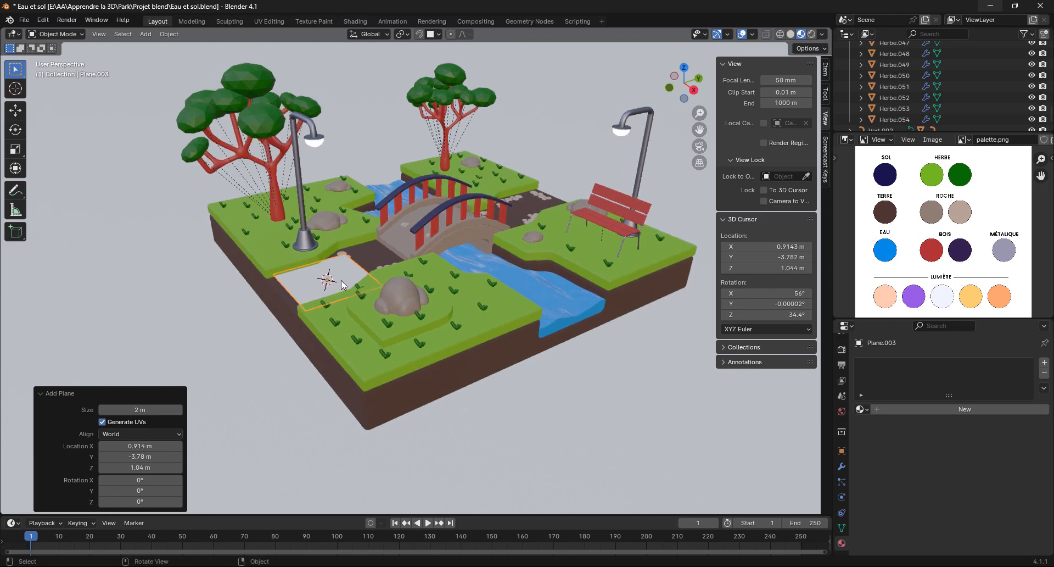
{"action": "key", "text": "shift+s"}
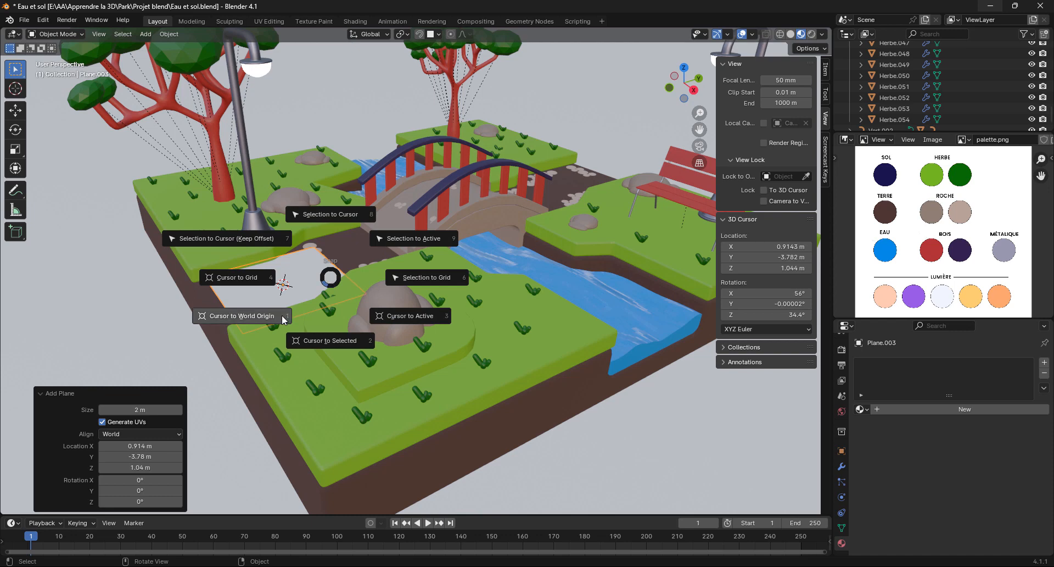
{"action": "left_click", "coordinate": [257, 315]}
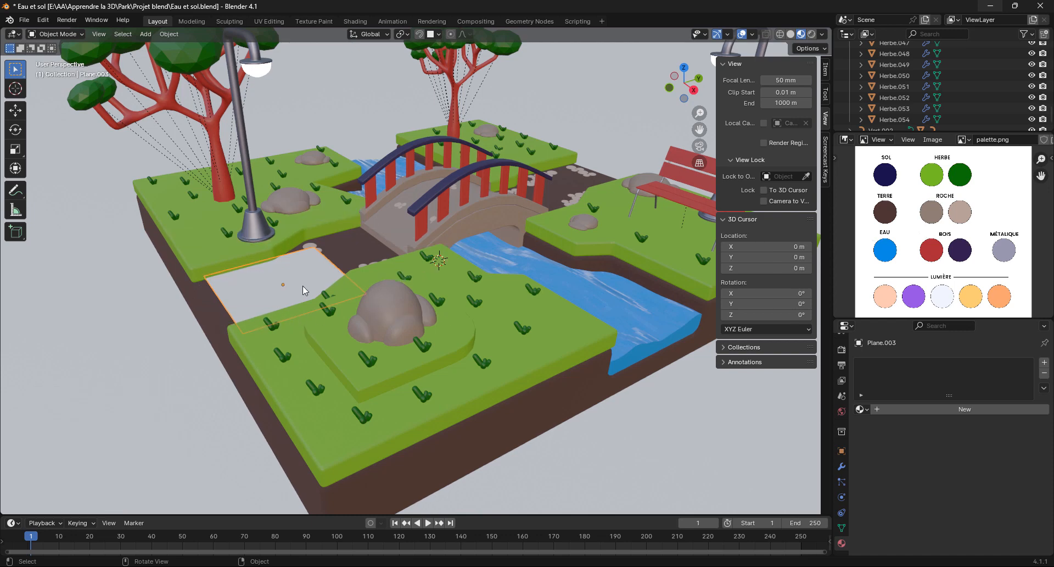
{"action": "key", "text": "shift+s"}
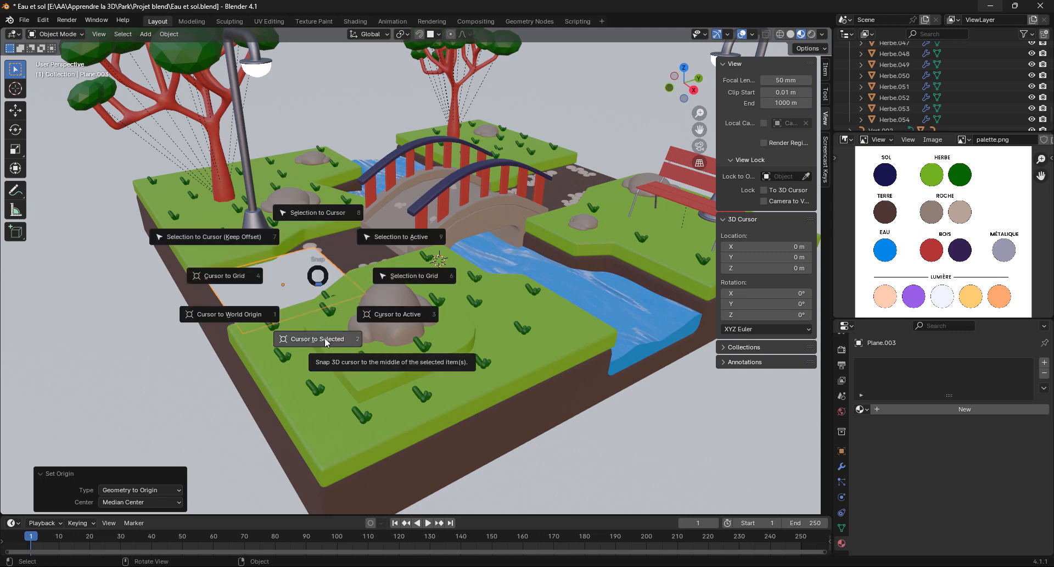
{"action": "left_click", "coordinate": [318, 213]}
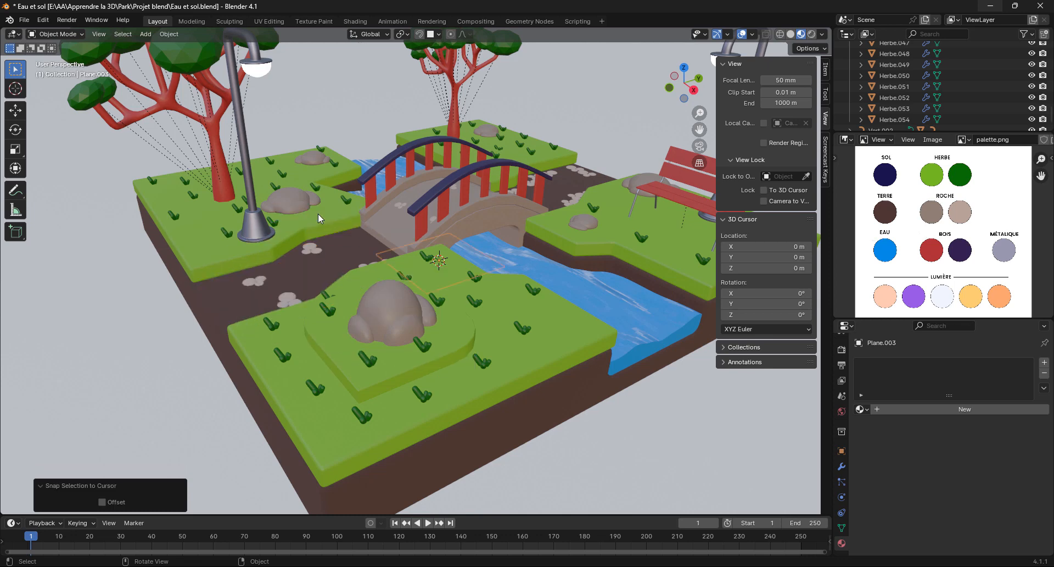
In the right view, raise the plane about 1.29 m along Z to the level of the grass layer.
{"action": "middle_click_drag", "start_coordinate": [466, 274], "coordinate": [420, 307]}
{"action": "scroll", "coordinate": [433, 305], "scroll_direction": "up", "scroll_amount": 3}
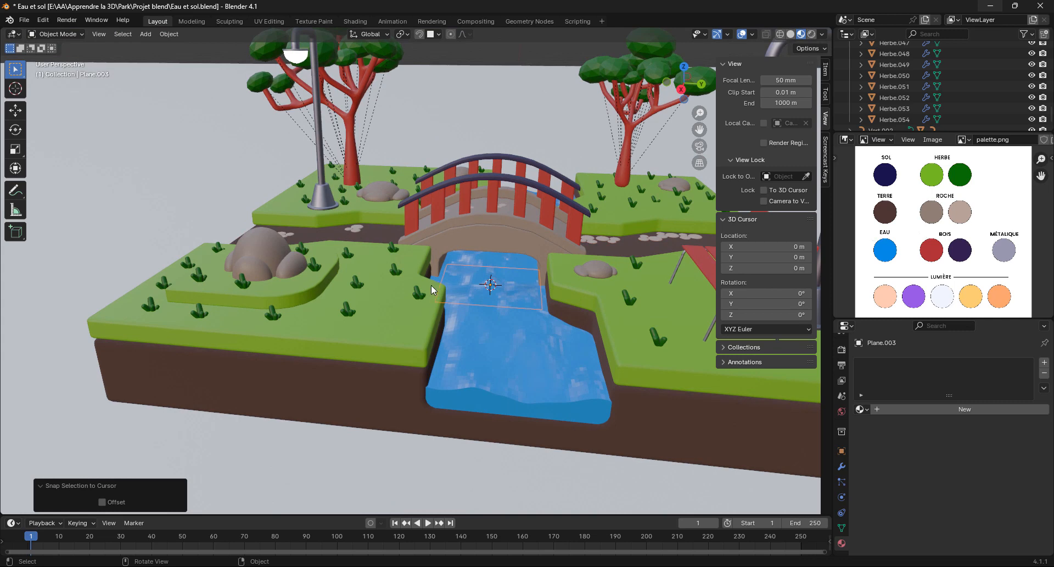
{"action": "mouse_move", "coordinate": [430, 285]}
{"action": "middle_mouse_down"}
{"action": "mouse_move", "coordinate": [441, 282]}
{"action": "mouse_move", "coordinate": [436, 269]}
{"action": "middle_mouse_up"}
{"action": "key", "text": "KP_3"}
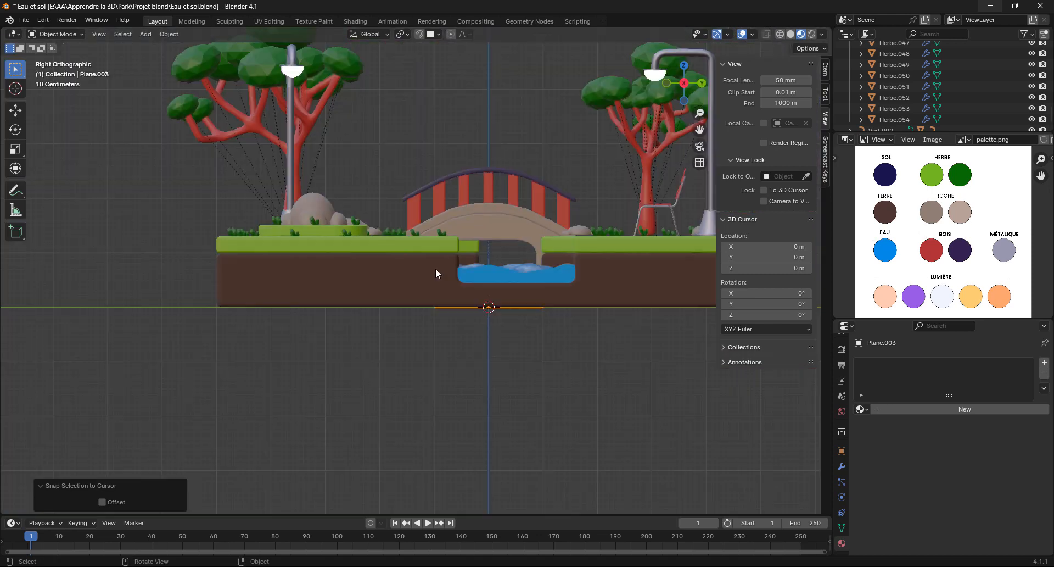
{"action": "key", "text": "g"}
{"action": "key", "text": "z"}
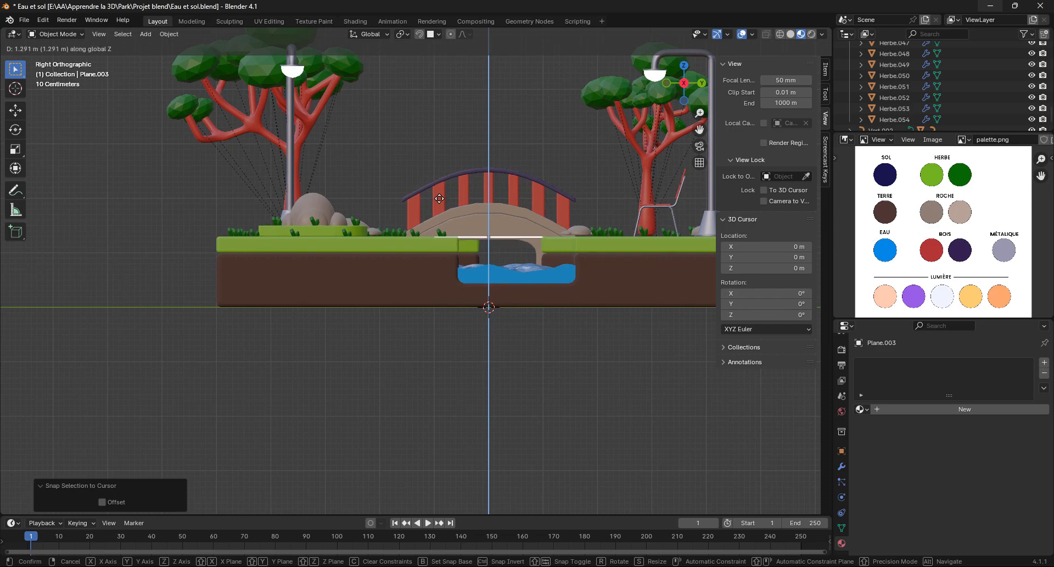
{"action": "left_click", "coordinate": [440, 198]}
Stretch the plane along Y by a factor of about 4.9 so it runs along the path.
{"action": "middle_click_drag", "start_coordinate": [456, 230], "coordinate": [571, 306]}
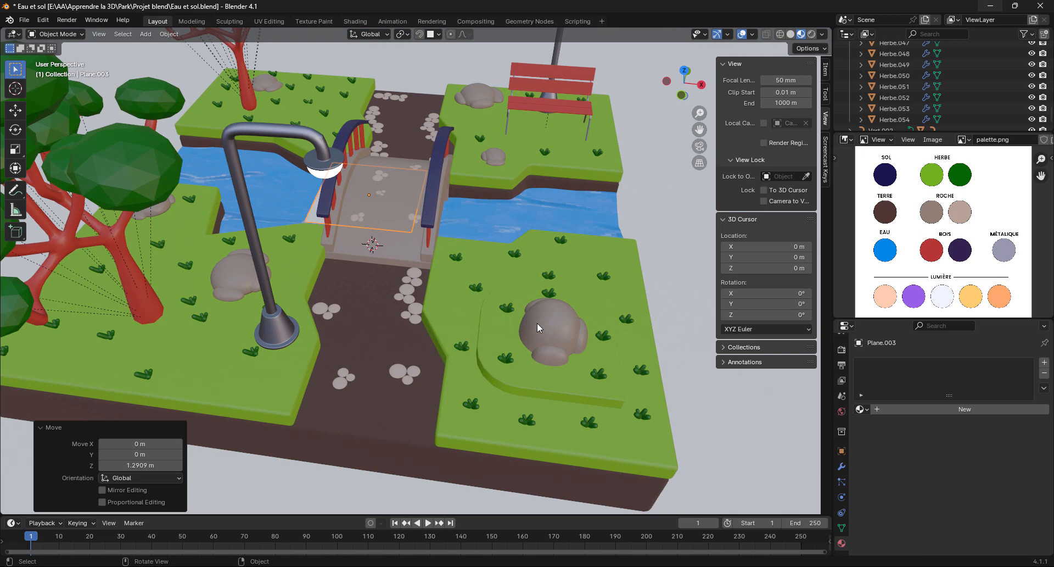
{"action": "key", "text": "s"}
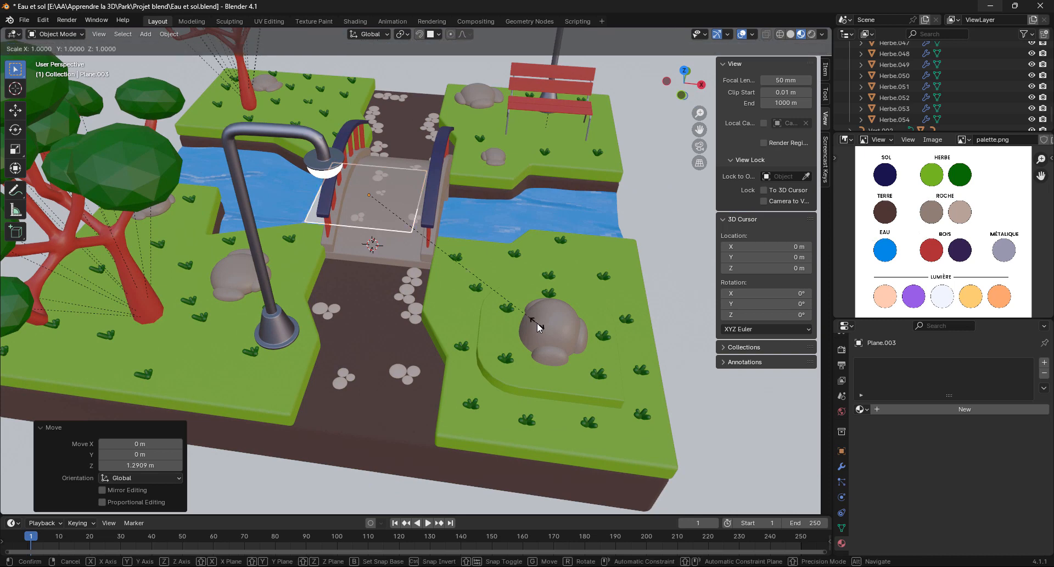
{"action": "key", "text": "y"}
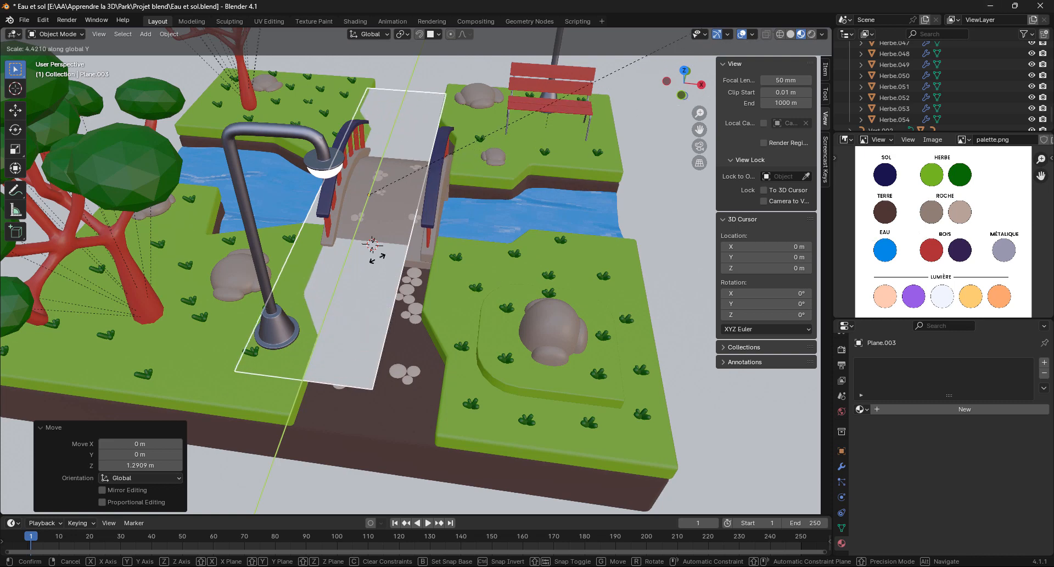
{"action": "left_click", "coordinate": [438, 166]}
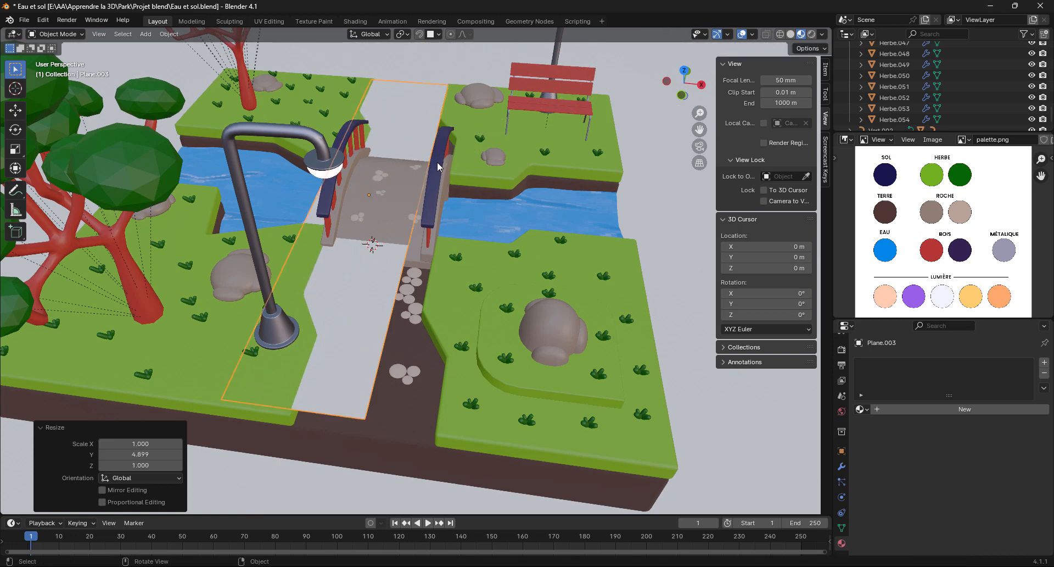
From the top view, scale the plane along Y by about 1.017 to reach both edges of the park base.
{"action": "key", "text": "KP_7"}
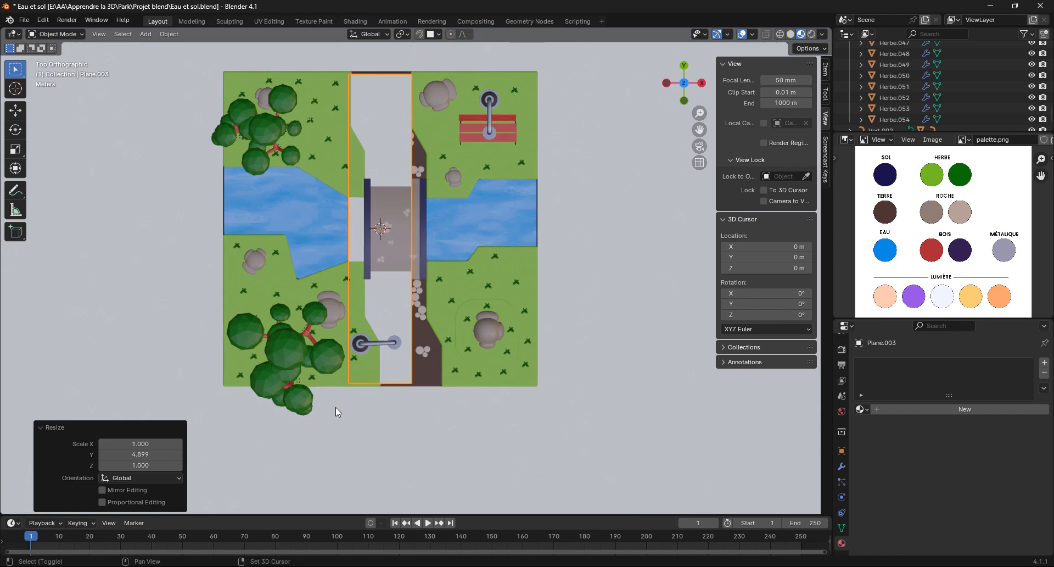
{"action": "middle_click_drag", "start_coordinate": [337, 412], "coordinate": [335, 475], "text": "shift"}
{"action": "scroll", "coordinate": [358, 397], "scroll_direction": "up", "scroll_amount": 1}
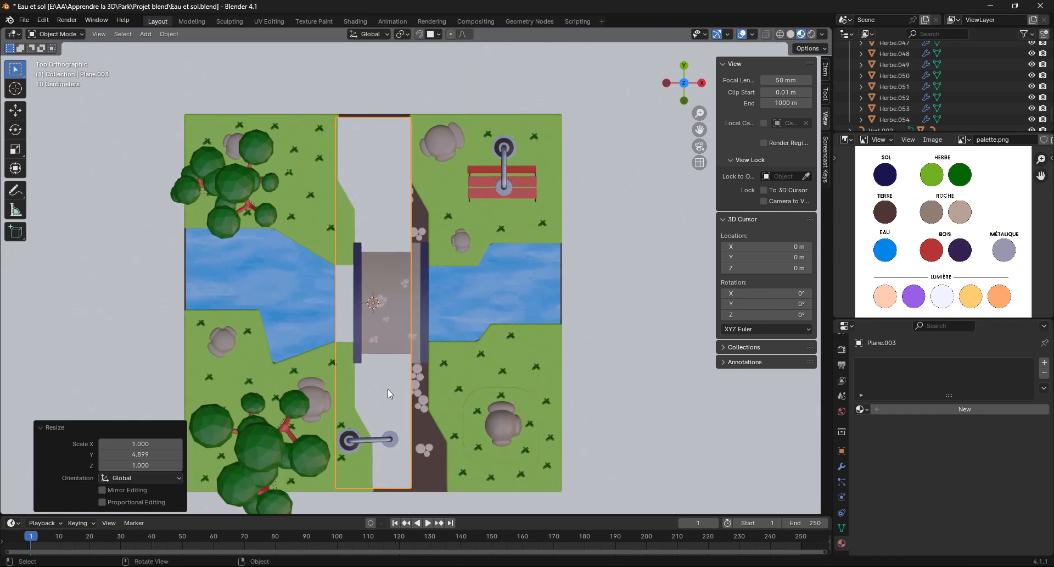
{"action": "key", "text": "s"}
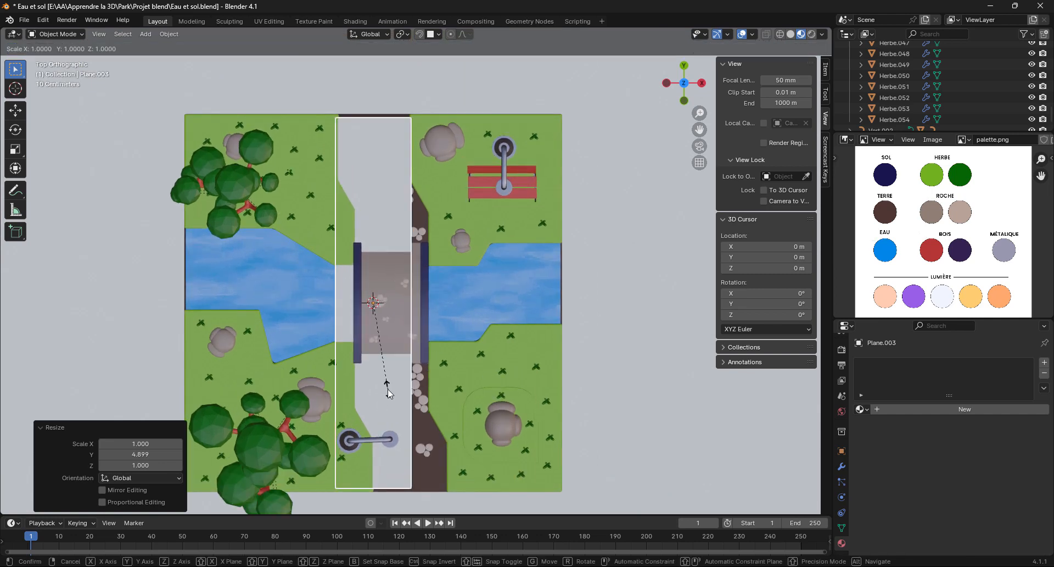
{"action": "key", "text": "y"}
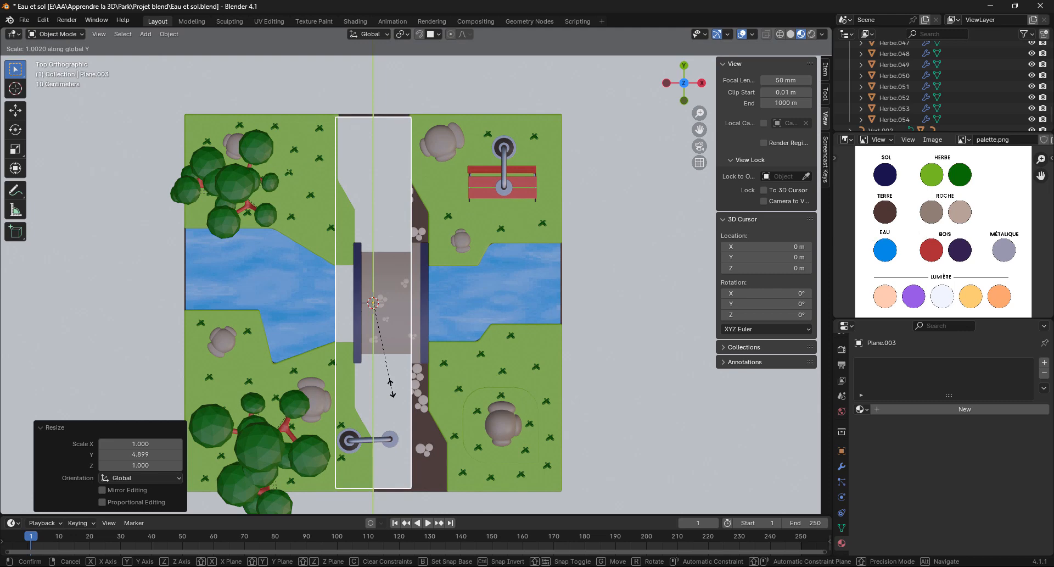
{"action": "left_click", "coordinate": [393, 390]}
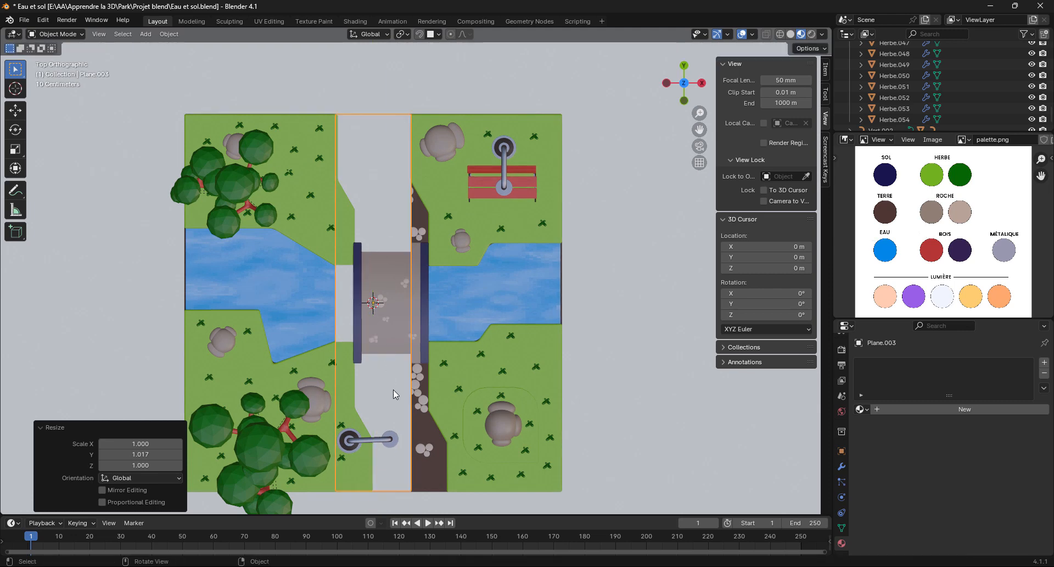
Widen the plane along X by about 1.36 and shift it about 0.32 m along X to centre it over the path.
{"action": "key", "text": "s"}
{"action": "key", "text": "x"}
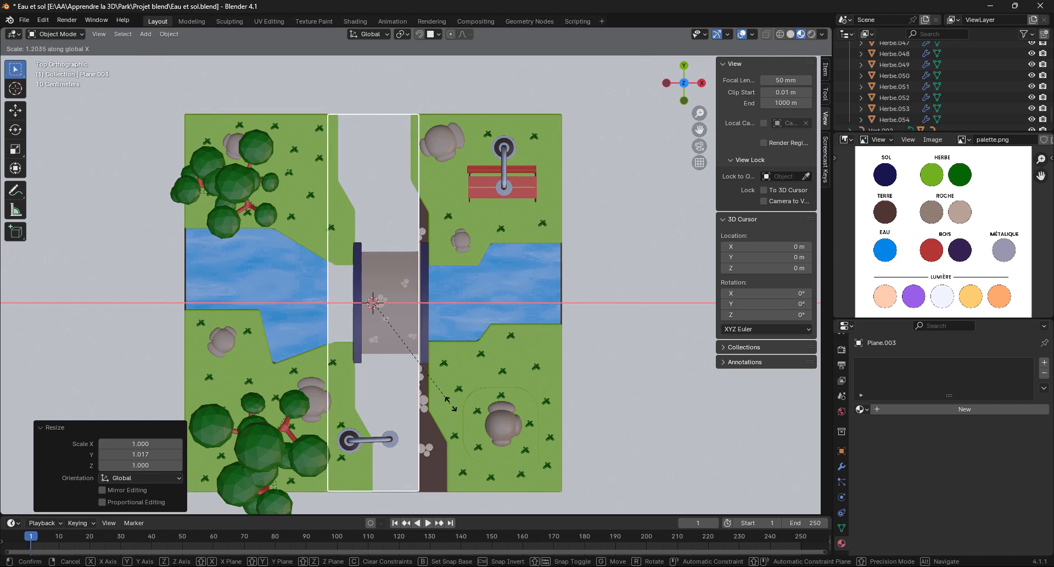
{"action": "left_click", "coordinate": [476, 405]}
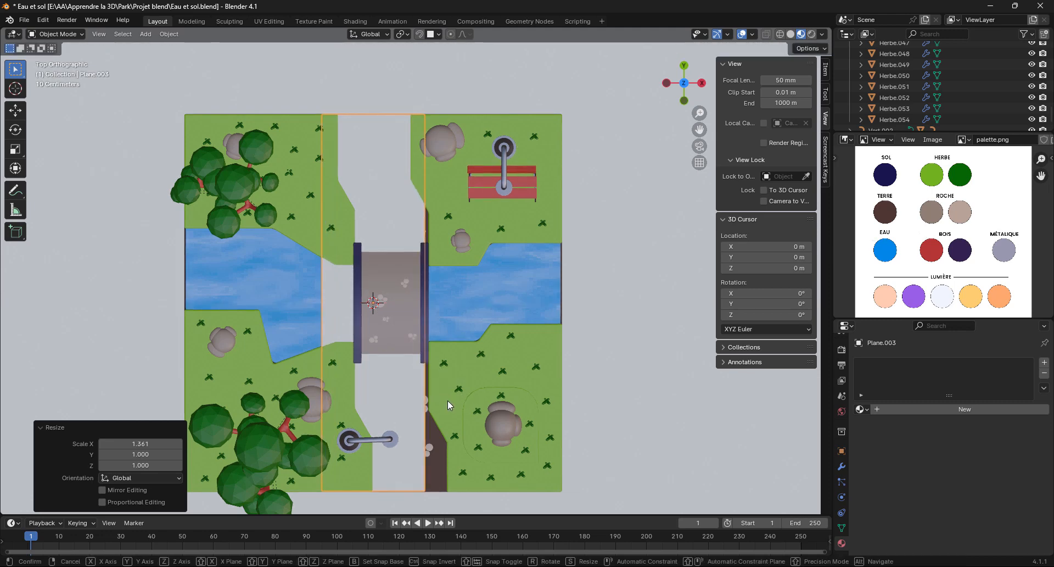
{"action": "key", "text": "g"}
{"action": "key", "text": "x"}
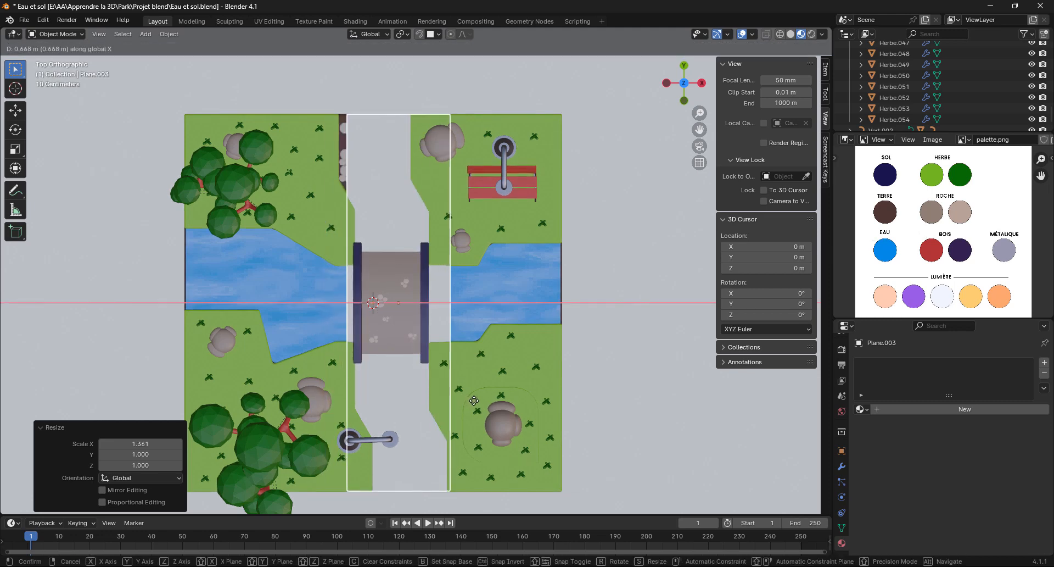
{"action": "left_click", "coordinate": [464, 401]}
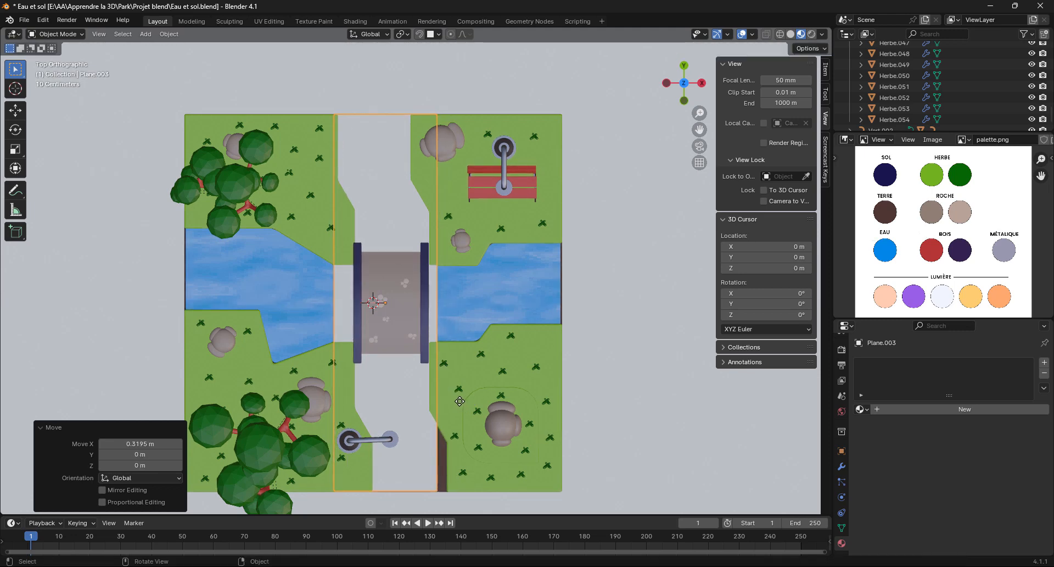
Scale the plane along X by about 1.54 so it covers the path's full width.
{"action": "key", "text": "s"}
{"action": "key", "text": "x"}
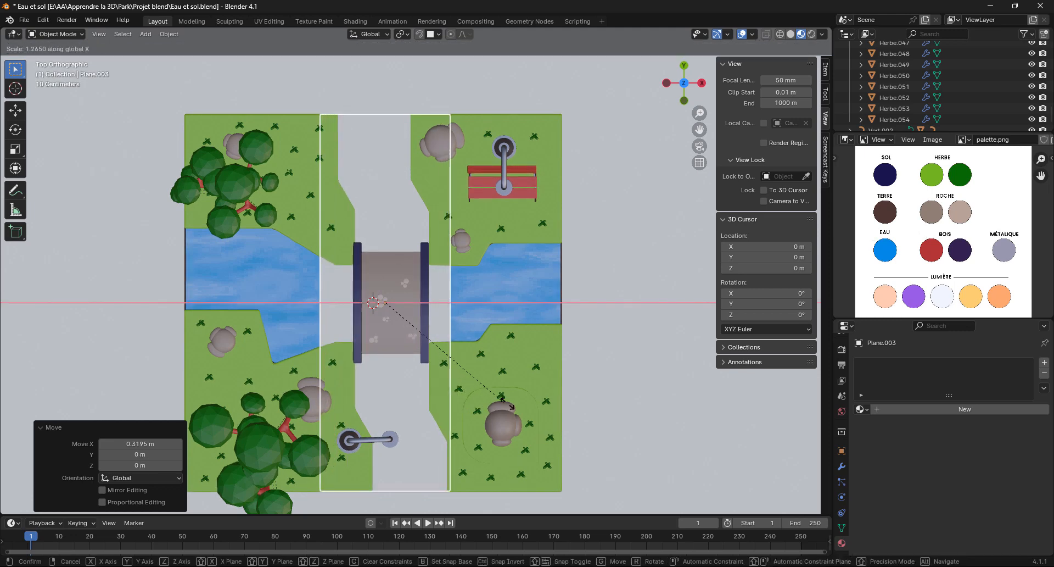
{"action": "left_click", "coordinate": [541, 413]}
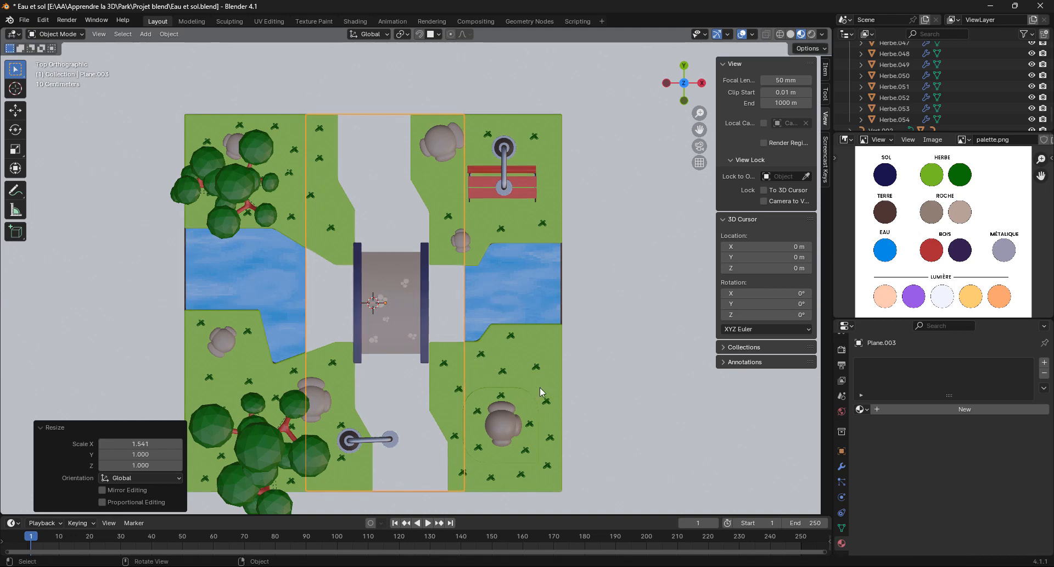
Switch the viewport shading to Wireframe with the whole park framed in the top view.
{"action": "middle_click_drag", "start_coordinate": [442, 356], "coordinate": [487, 334], "text": "shift"}
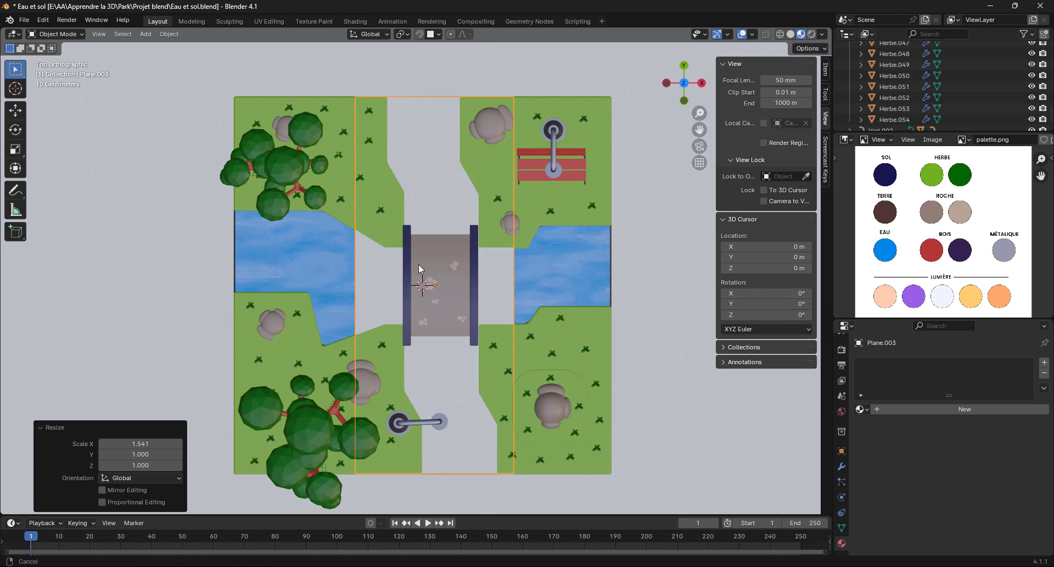
{"action": "middle_click_drag", "start_coordinate": [433, 269], "coordinate": [376, 263], "text": "shift"}
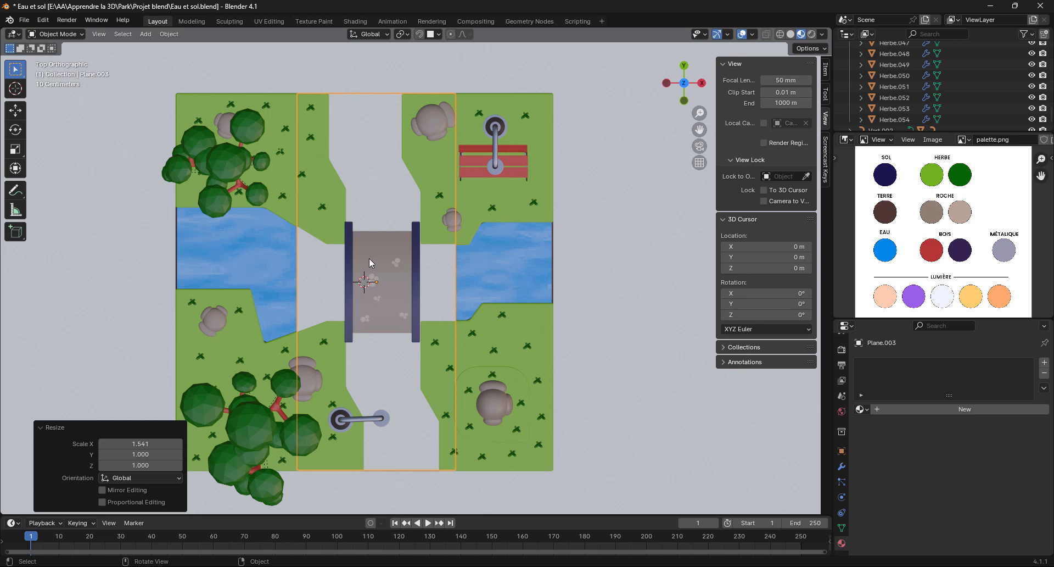
{"action": "key", "text": "z"}
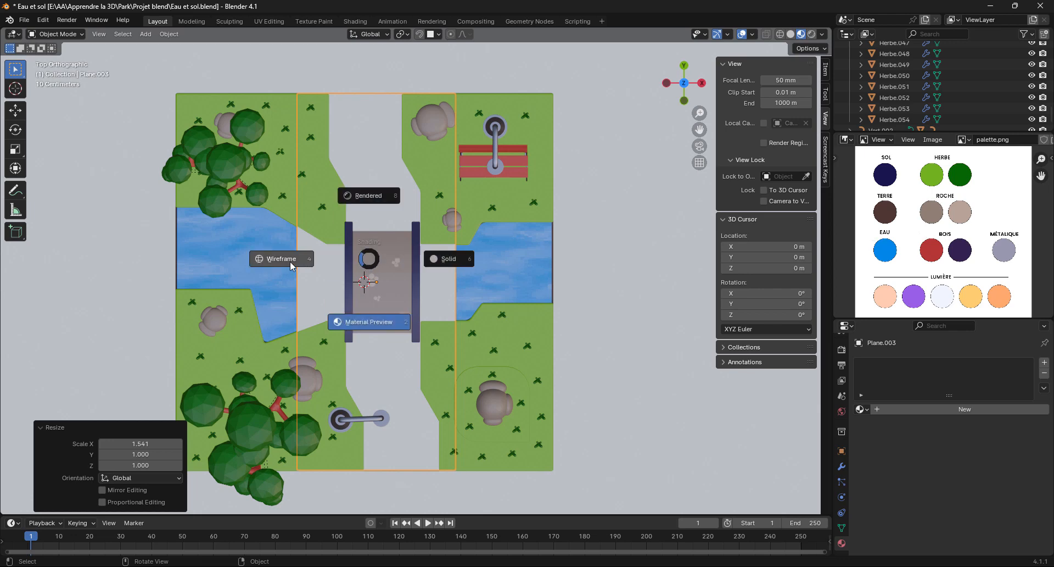
{"action": "left_click", "coordinate": [290, 262]}
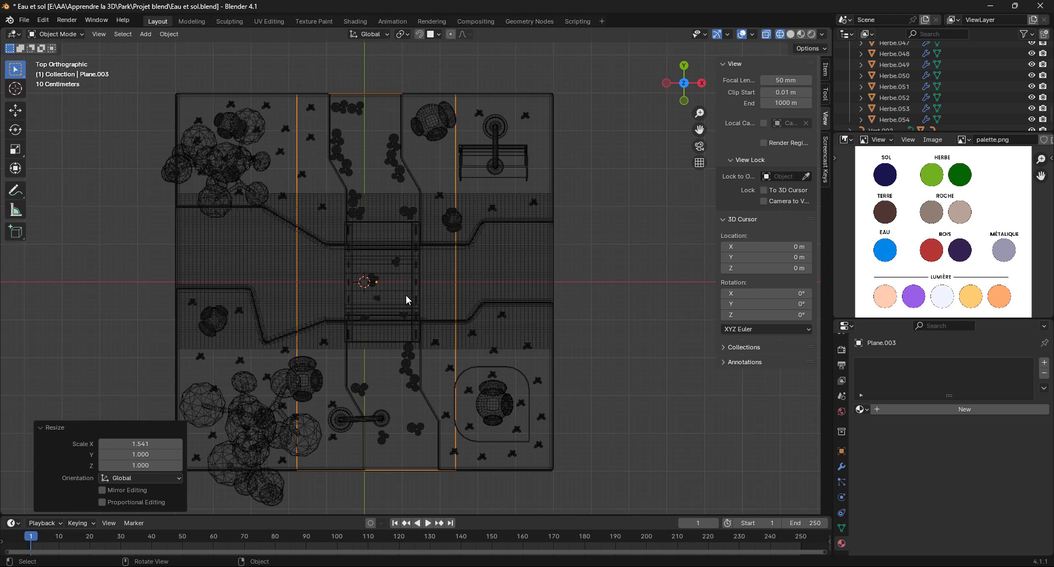
In Edit Mode, knife-cut the plane end to end just outside the path's -X border, following its bends with angle-constrained segments.
{"action": "middle_click_drag", "start_coordinate": [406, 295], "coordinate": [420, 295], "text": "shift"}
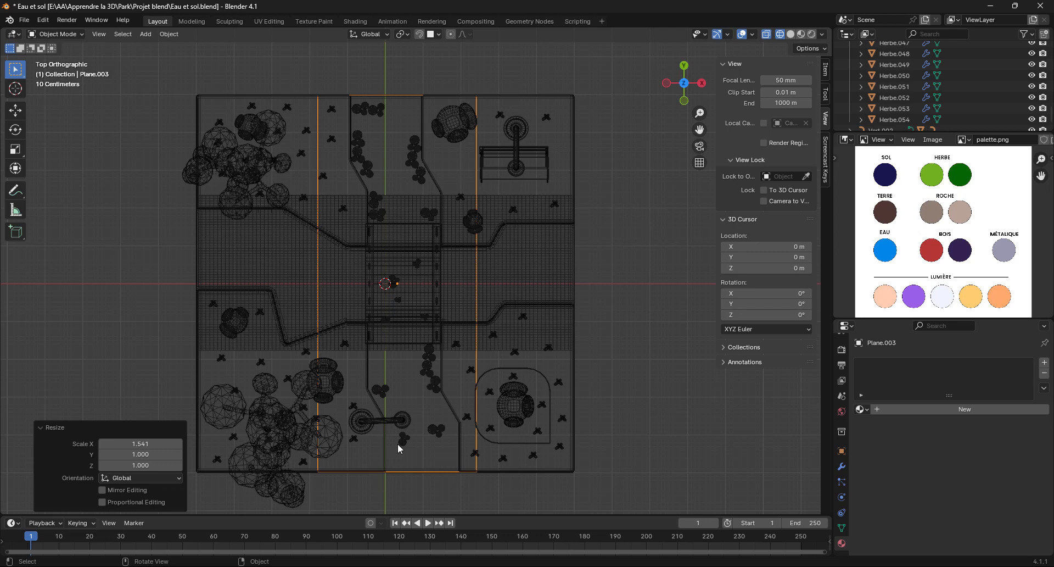
{"action": "key", "text": "Tab"}
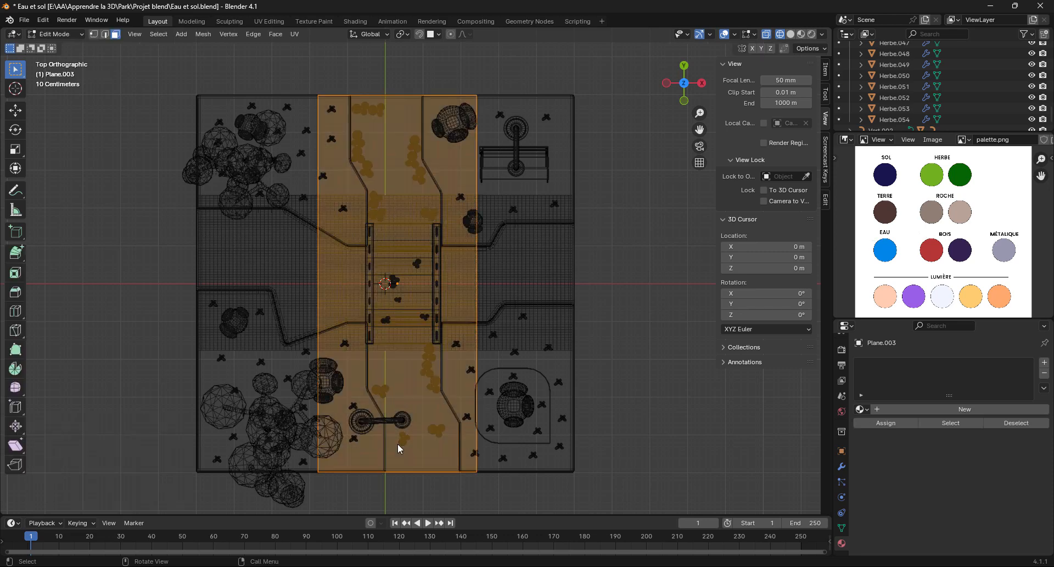
{"action": "key", "text": "k"}
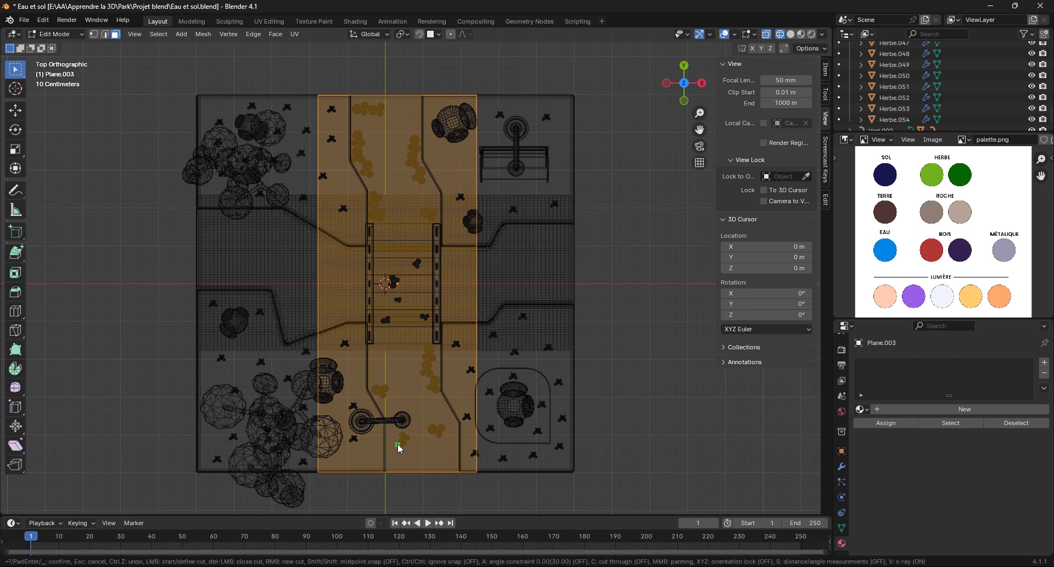
{"action": "left_click", "coordinate": [375, 471]}
{"action": "key", "text": "a"}
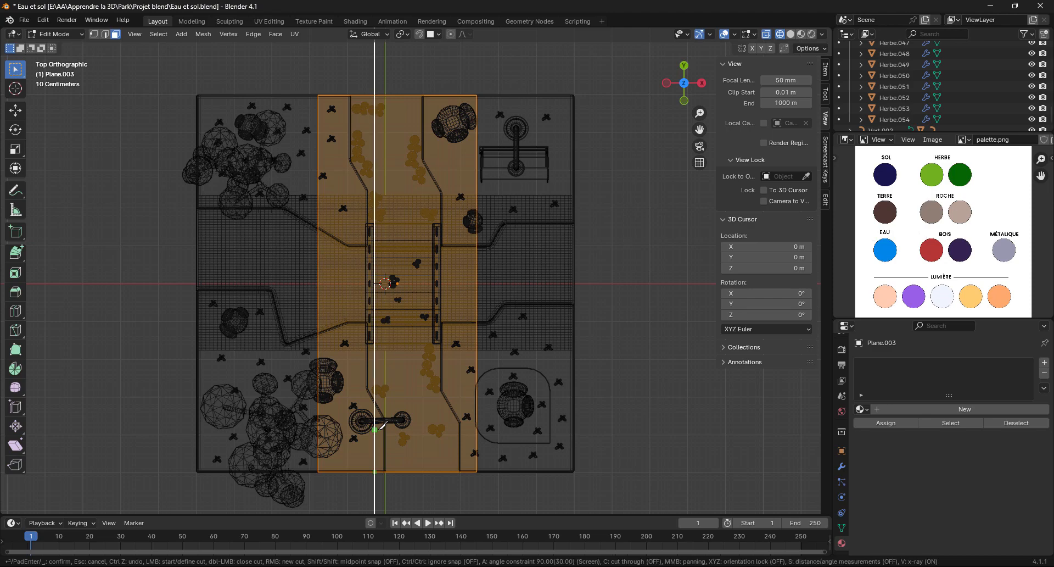
{"action": "left_click", "coordinate": [384, 423]}
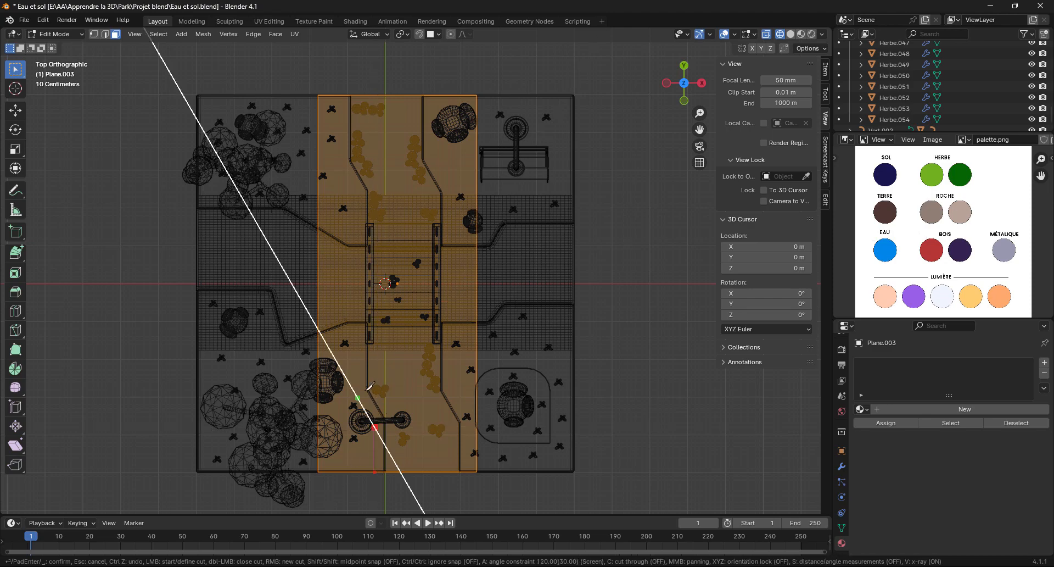
{"action": "key", "text": "ctrl"}
{"action": "left_click", "coordinate": [368, 383]}
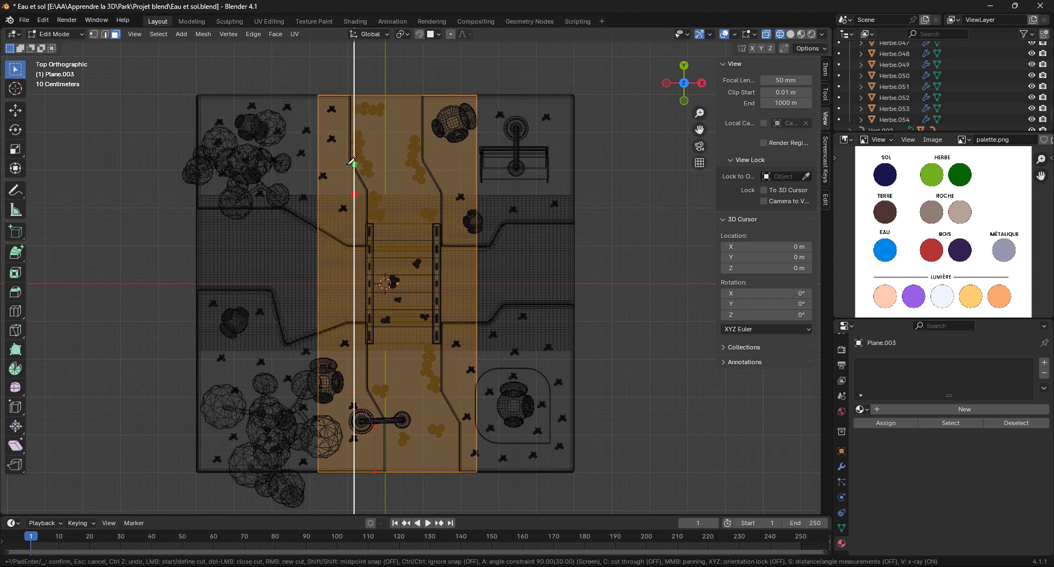
{"action": "left_click", "coordinate": [338, 165]}
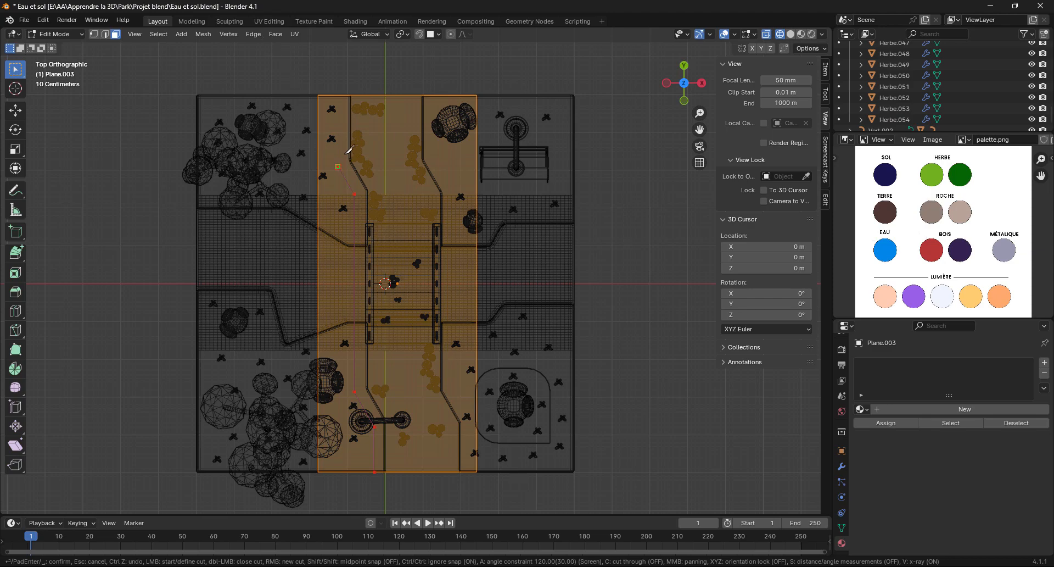
{"action": "left_click", "coordinate": [354, 94]}
{"action": "key", "text": "Return"}
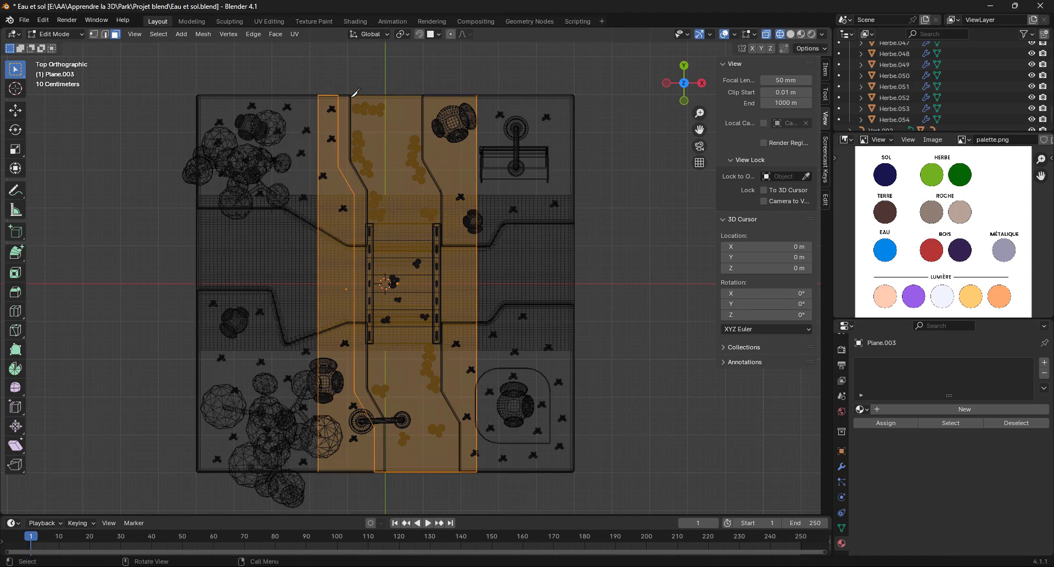
Delete the plane's surplus face on the -X side of the cut.
{"action": "left_click", "coordinate": [338, 269]}
{"action": "key", "text": "x"}
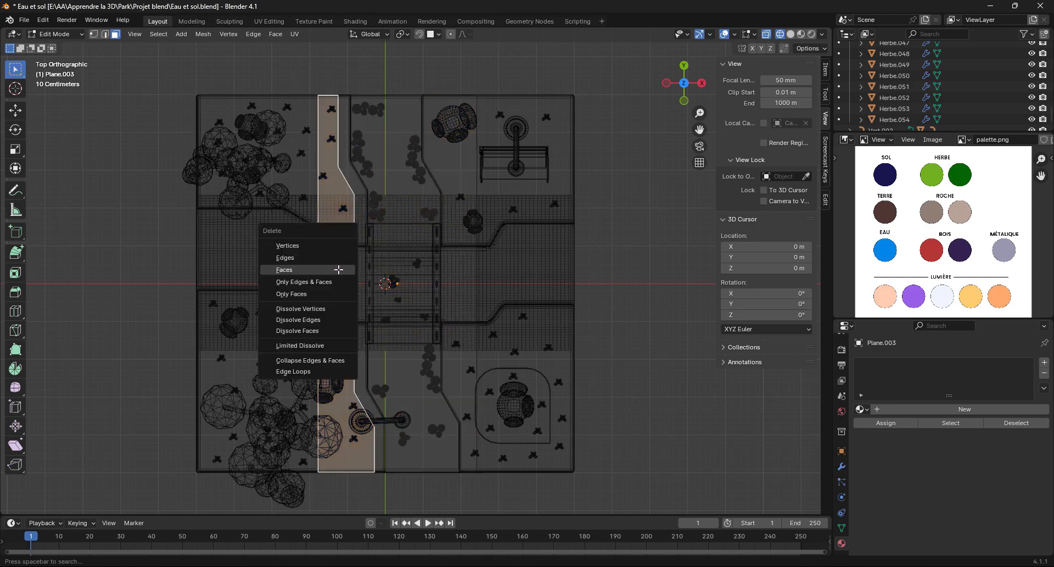
{"action": "left_click", "coordinate": [338, 269]}
Inspect the trimmed plane in Solid shading with its remaining face selected, and return to the top view in Wireframe shading.
{"action": "middle_click_drag", "start_coordinate": [461, 306], "coordinate": [369, 291], "text": "shift"}
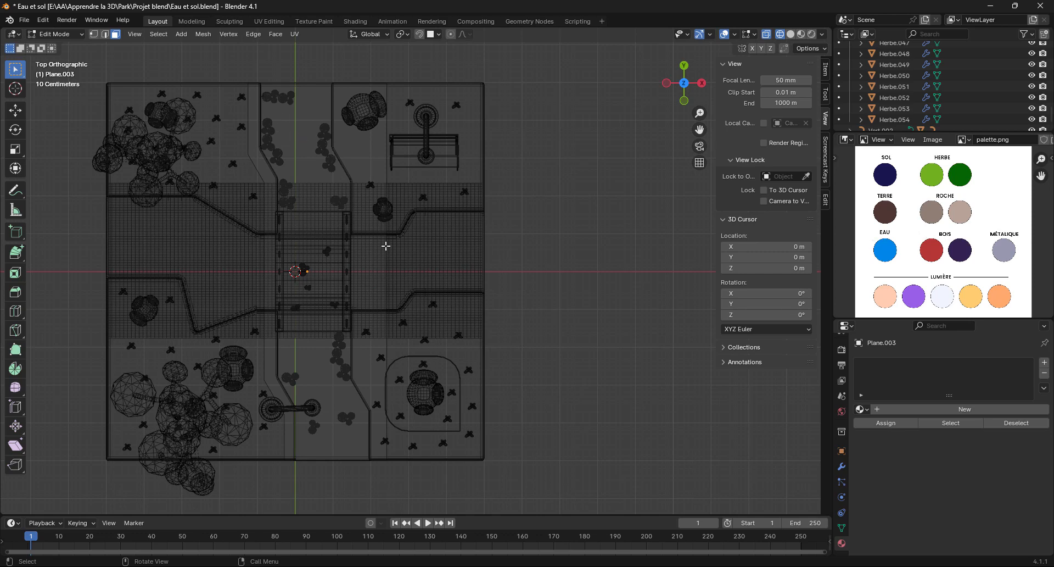
{"action": "key", "text": "z"}
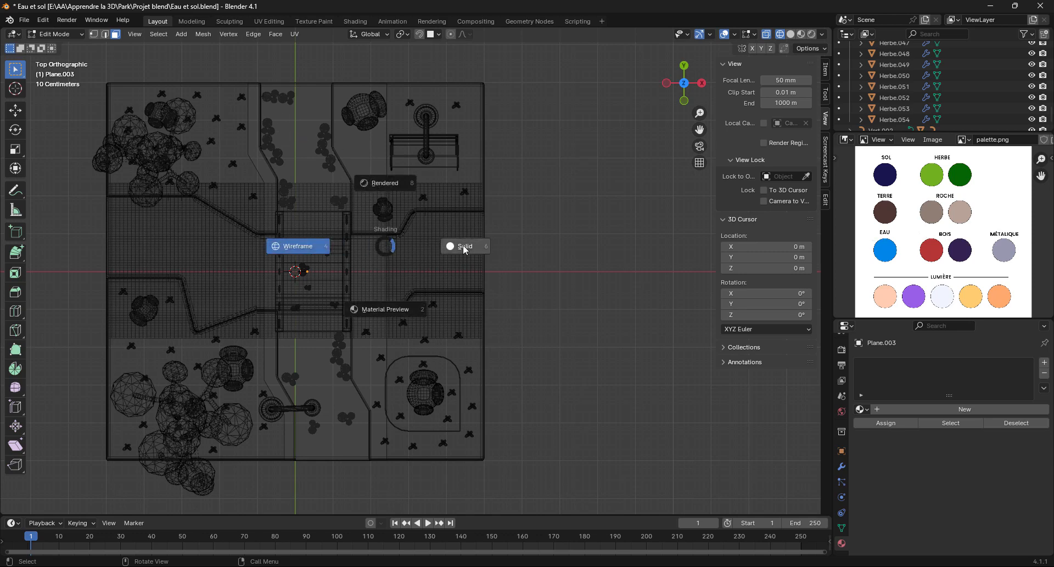
{"action": "left_click", "coordinate": [464, 247]}
{"action": "middle_click_drag", "start_coordinate": [336, 229], "coordinate": [334, 135]}
{"action": "left_click", "coordinate": [286, 344]}
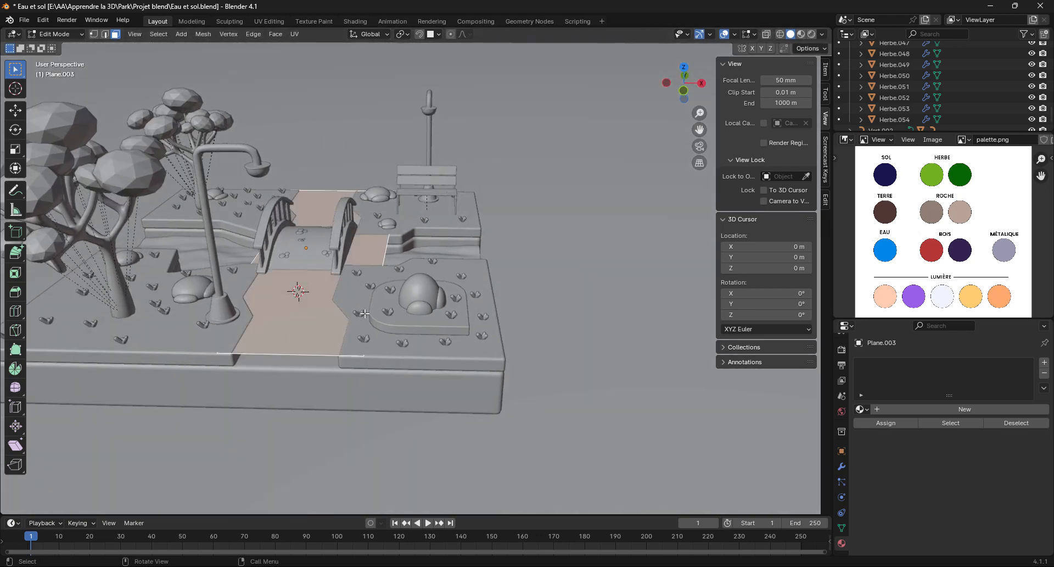
{"action": "key", "text": "KP_7"}
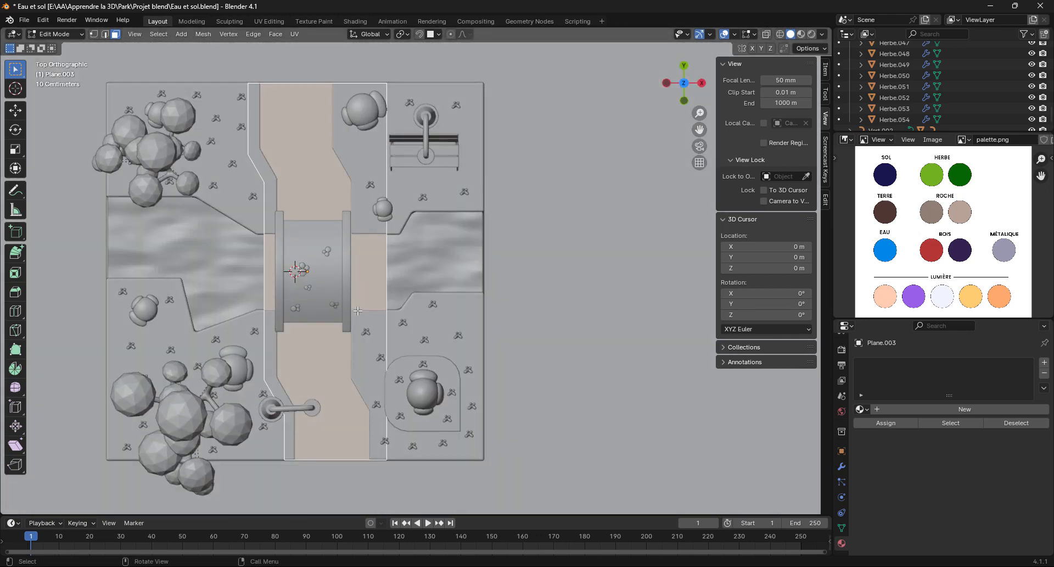
{"action": "key", "text": "z"}
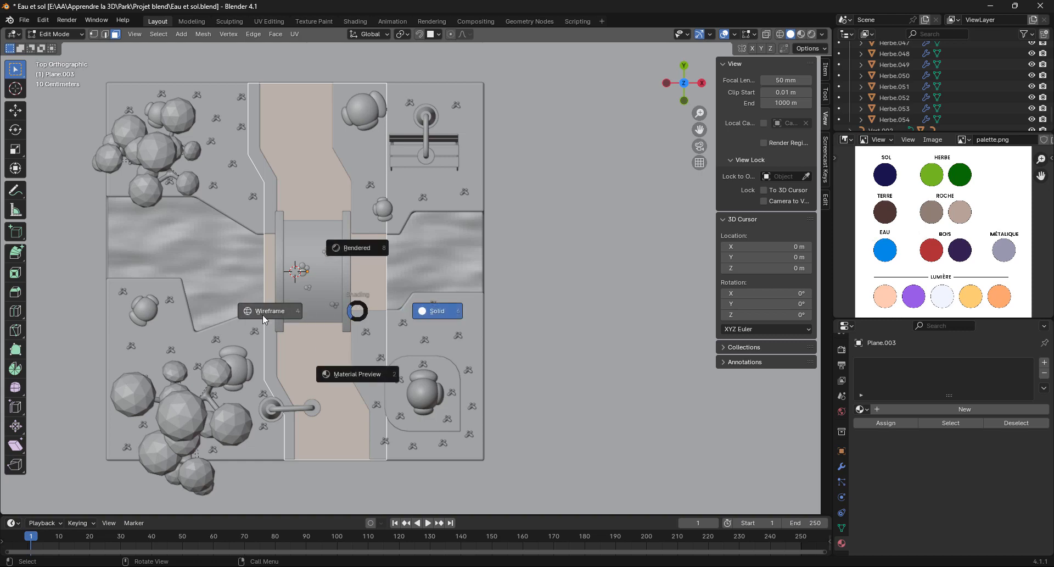
{"action": "left_click", "coordinate": [281, 315]}
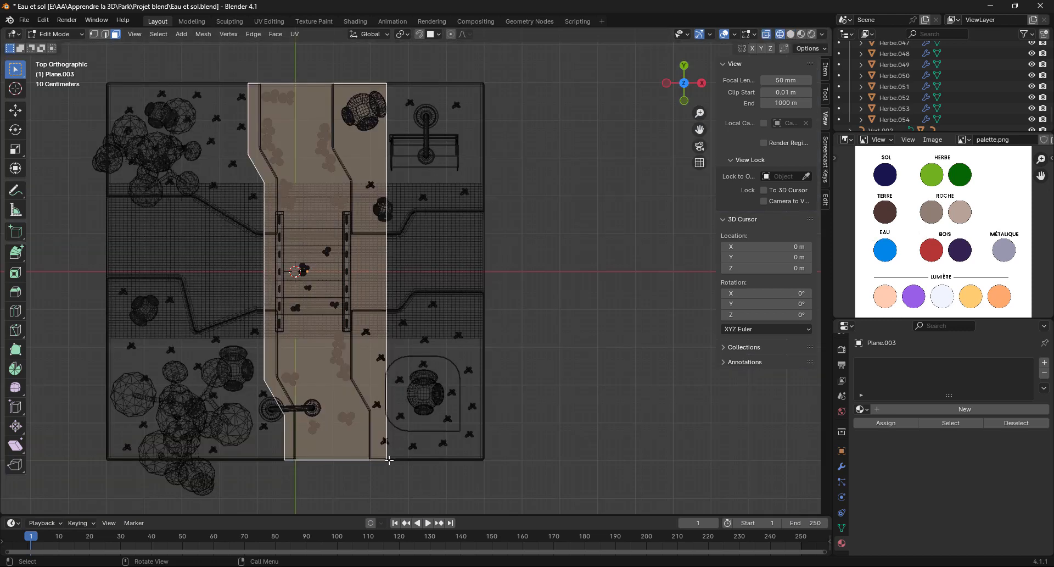
Knife-cut the plane end to end just outside the path's +X border, following its bends with angle-constrained segments.
{"action": "key", "text": "k"}
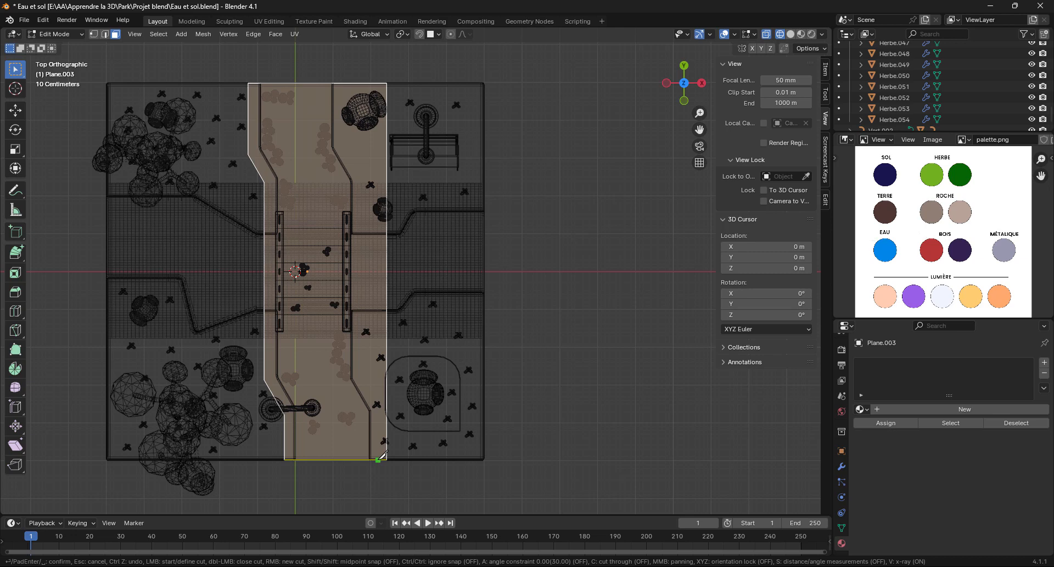
{"action": "left_click", "coordinate": [377, 459]}
{"action": "key", "text": "a"}
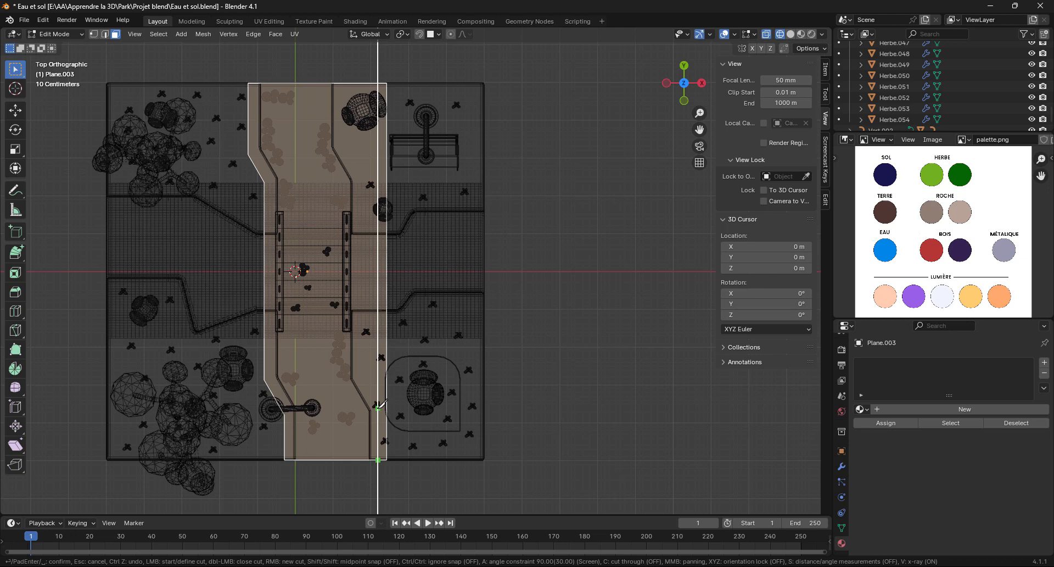
{"action": "left_click", "coordinate": [378, 408]}
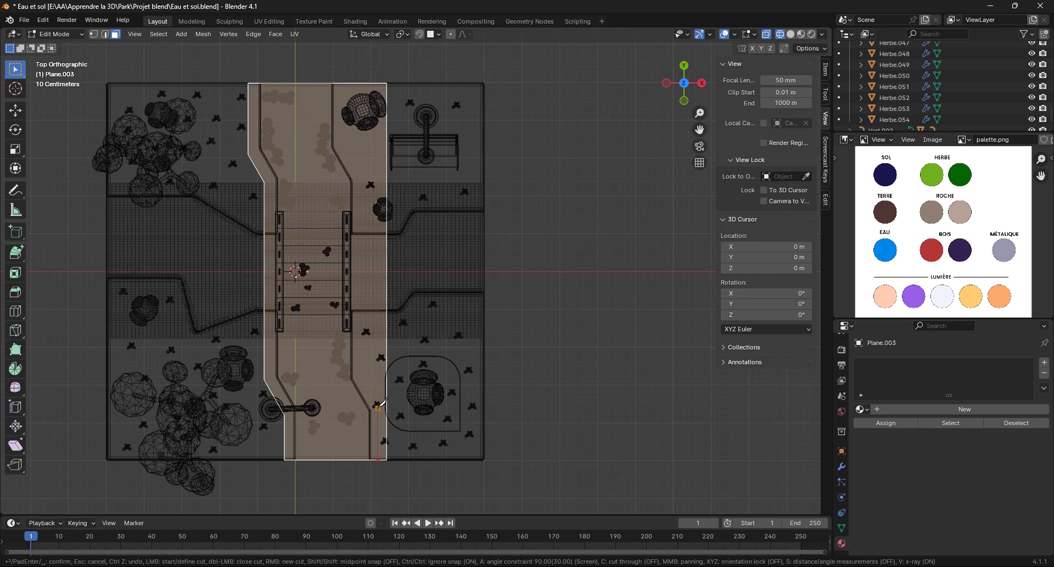
{"action": "key", "text": "ctrl"}
{"action": "left_click", "coordinate": [361, 377]}
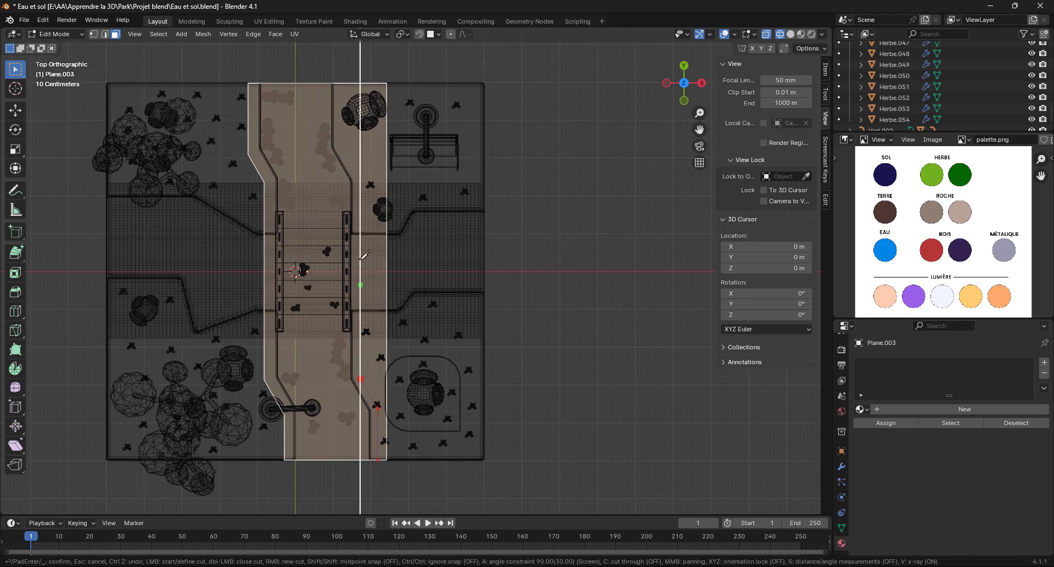
{"action": "left_click", "coordinate": [360, 180]}
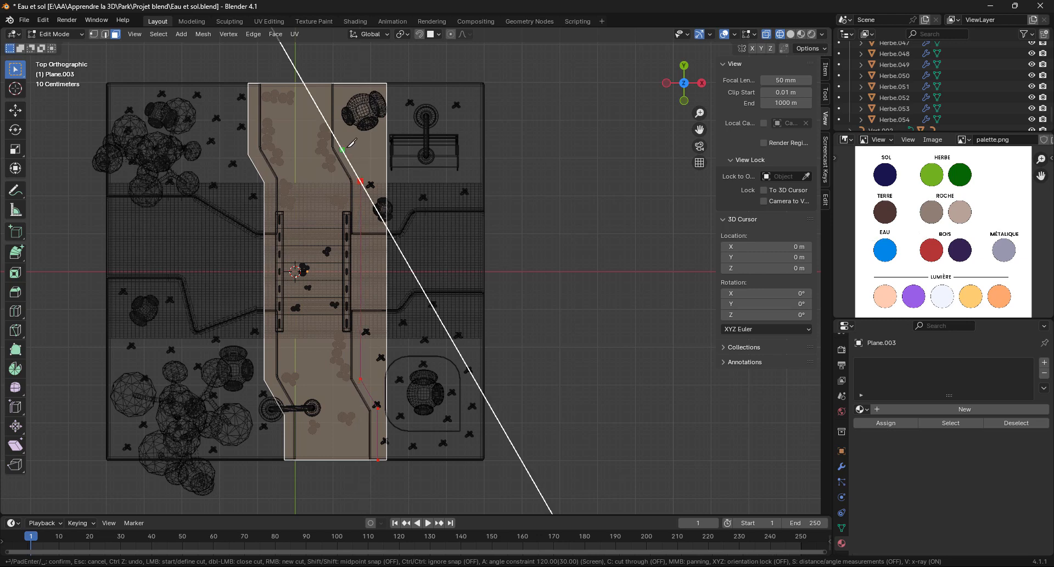
{"action": "left_click", "coordinate": [341, 147]}
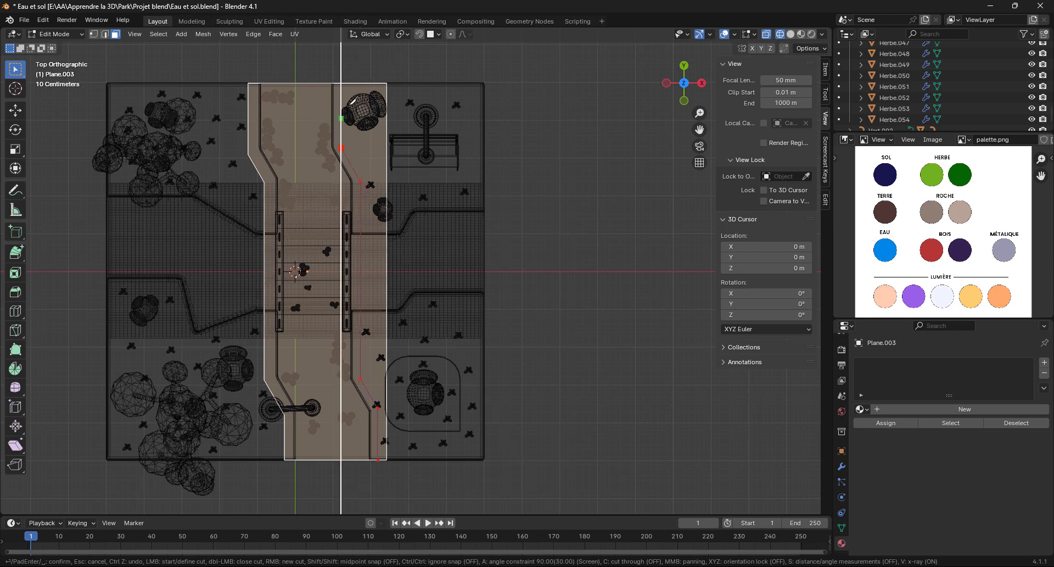
{"action": "key", "text": "ctrl"}
{"action": "left_click", "coordinate": [353, 81]}
{"action": "key", "text": "Return"}
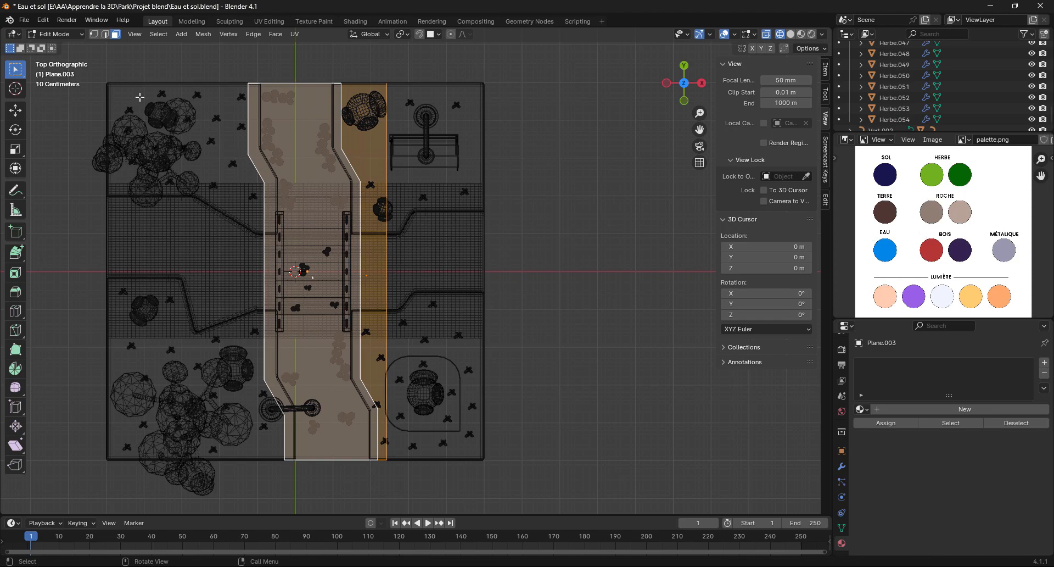
Clear the selection and delete the plane's surplus face on the +X side of the cut.
{"action": "key", "text": "alt+a"}
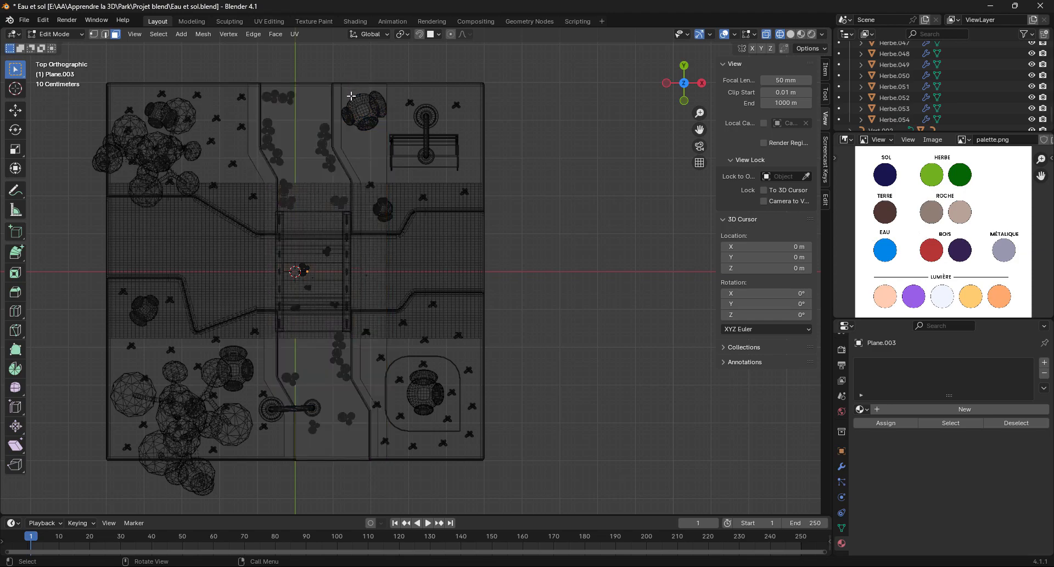
{"action": "left_click", "coordinate": [369, 263]}
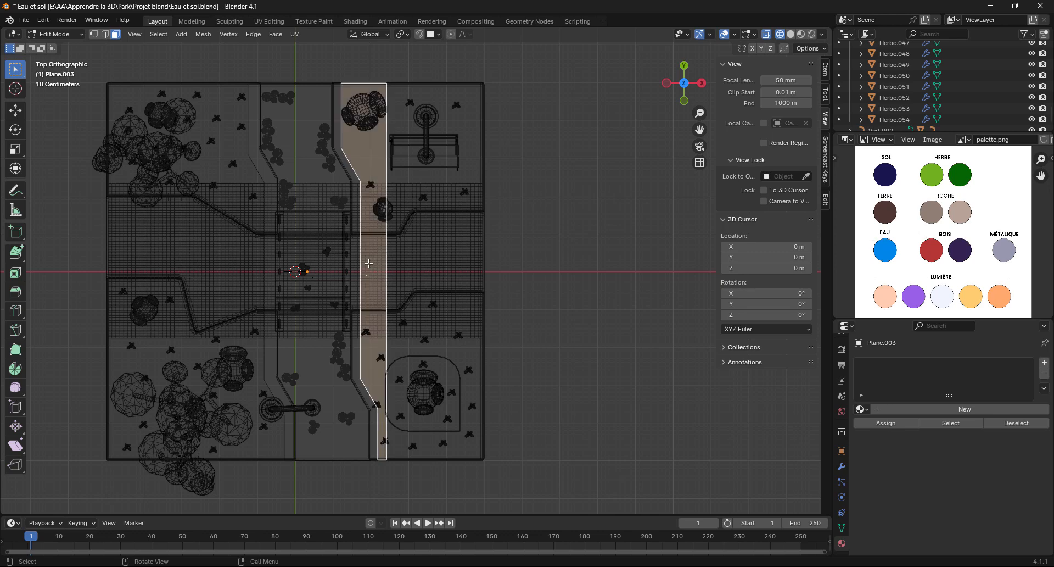
{"action": "key", "text": "x"}
{"action": "left_click", "coordinate": [368, 264]}
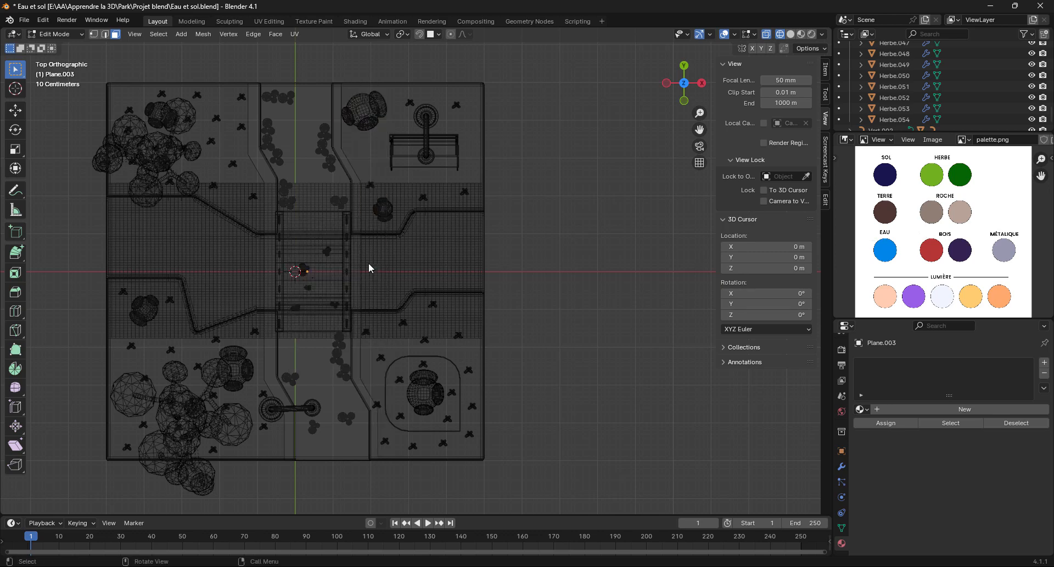
Switch the viewport to Solid shading and select the remaining path-shaped face in perspective.
{"action": "key", "text": "z"}
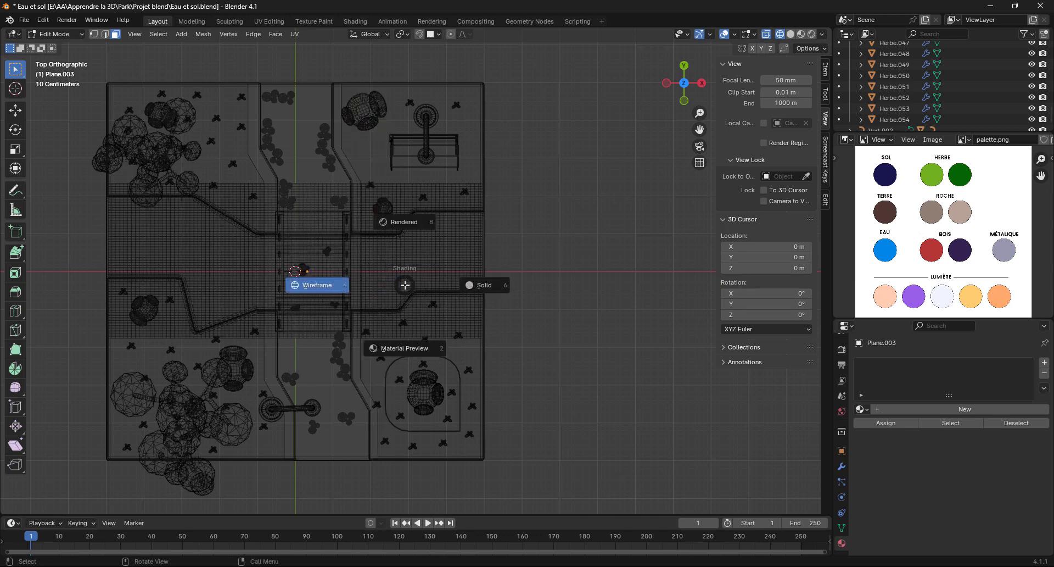
{"action": "left_click", "coordinate": [470, 372]}
{"action": "mouse_move", "coordinate": [469, 372]}
{"action": "middle_mouse_down"}
{"action": "mouse_move", "coordinate": [349, 286]}
{"action": "mouse_move", "coordinate": [385, 267]}
{"action": "middle_mouse_up"}
{"action": "scroll", "coordinate": [384, 267], "scroll_direction": "up", "scroll_amount": 2}
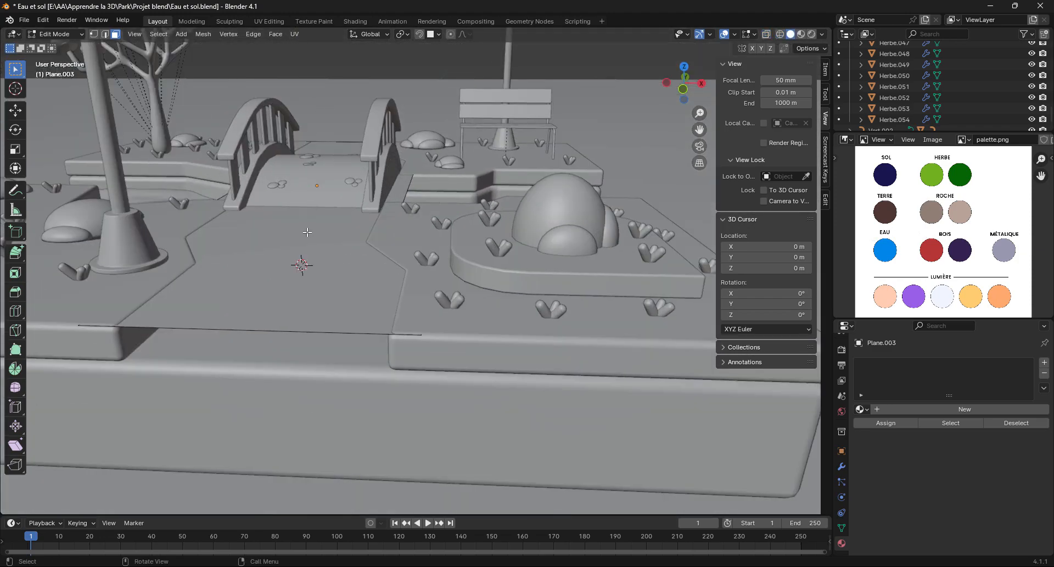
{"action": "left_click", "coordinate": [308, 232]}
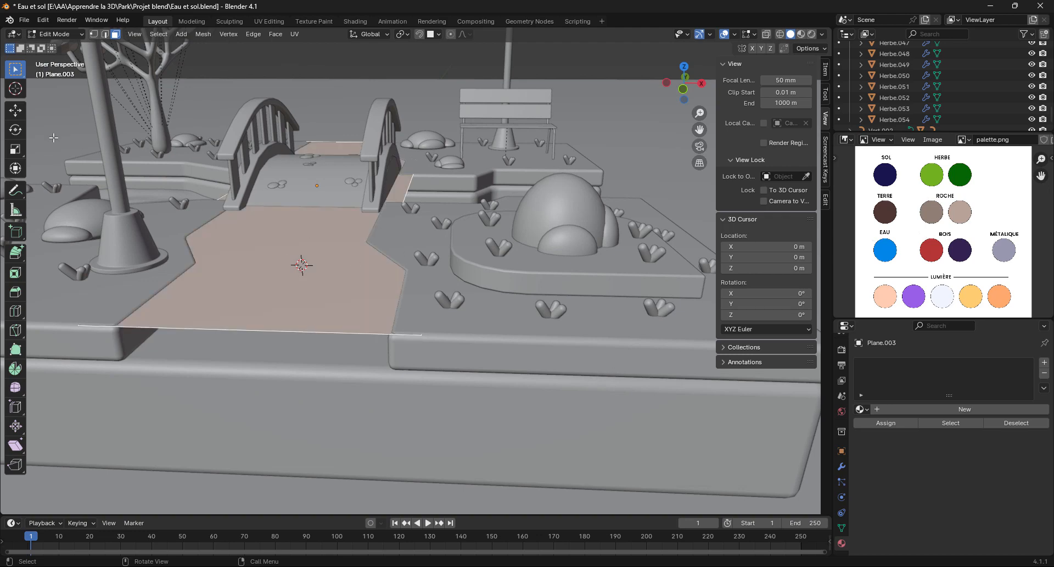
From the front view, lower the path face about 0.286 m along Z to the path's ground level and check it around the bridge.
{"action": "middle_click_drag", "start_coordinate": [358, 212], "coordinate": [386, 221], "text": "shift"}
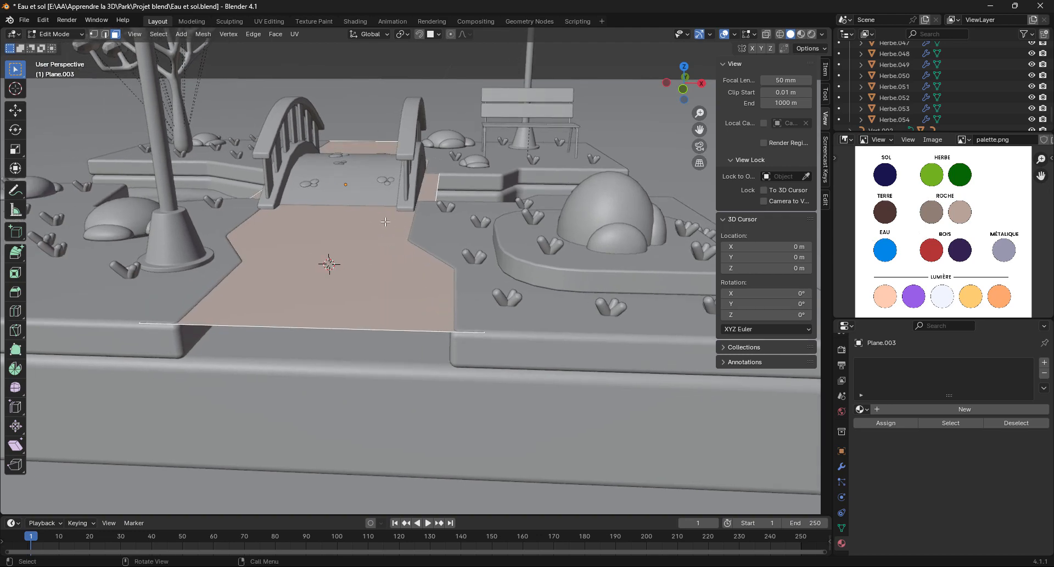
{"action": "key", "text": "KP_1"}
{"action": "scroll", "coordinate": [385, 222], "scroll_direction": "up", "scroll_amount": 6}
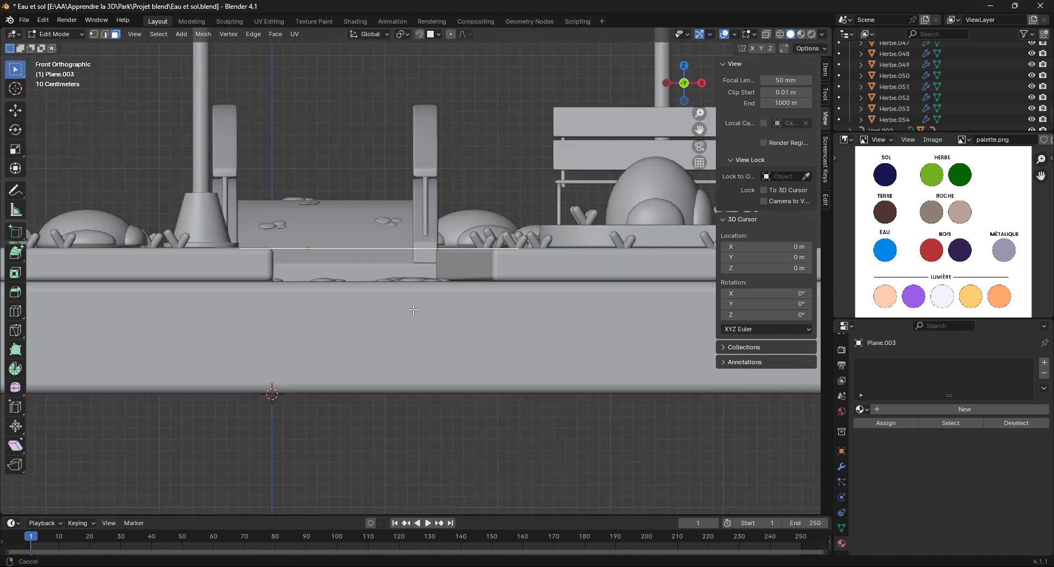
{"action": "scroll", "coordinate": [409, 300], "scroll_direction": "up", "scroll_amount": 1}
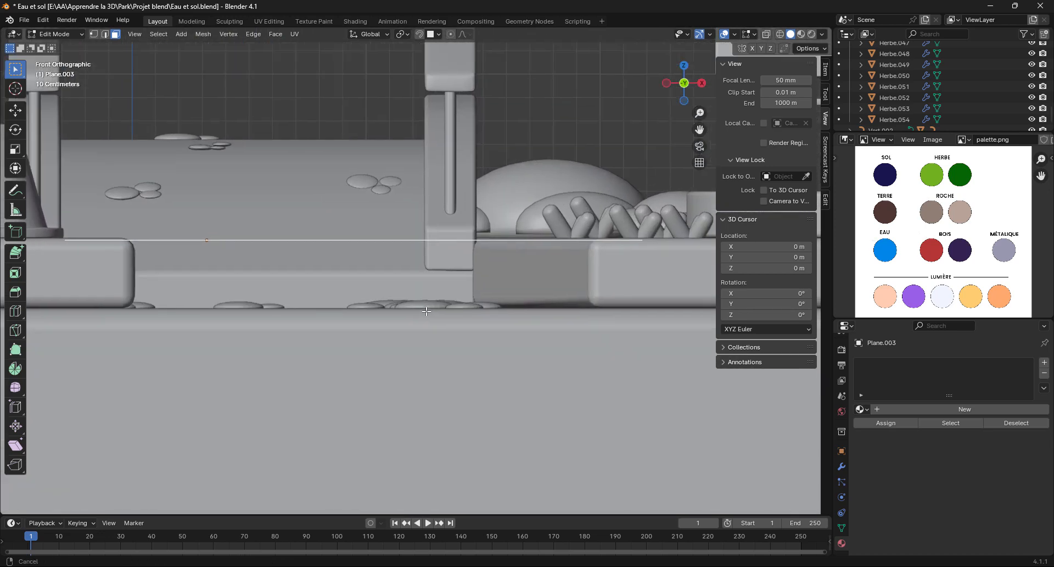
{"action": "key", "text": "g"}
{"action": "key", "text": "z"}
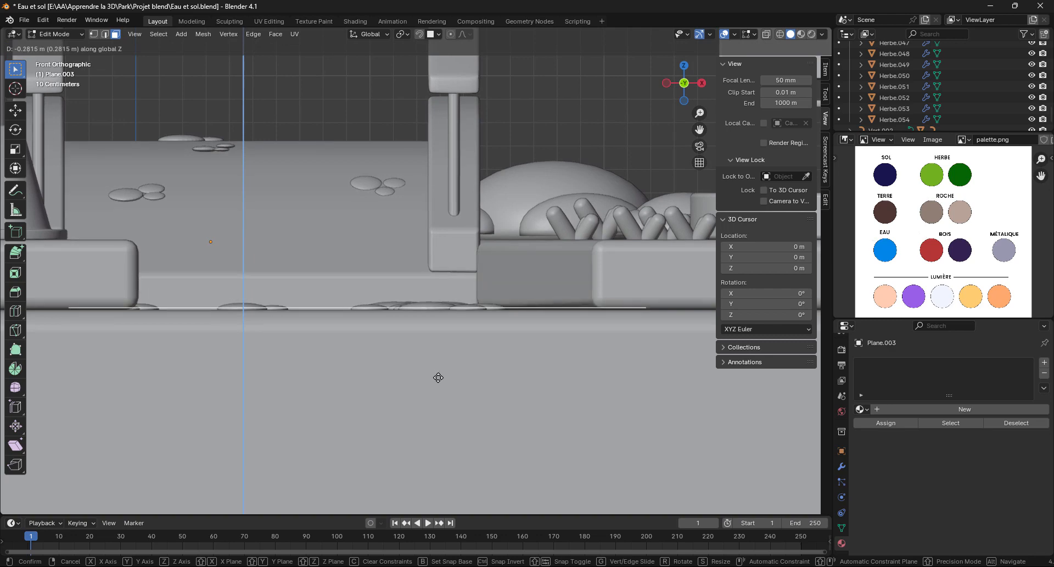
{"action": "left_click", "coordinate": [438, 377]}
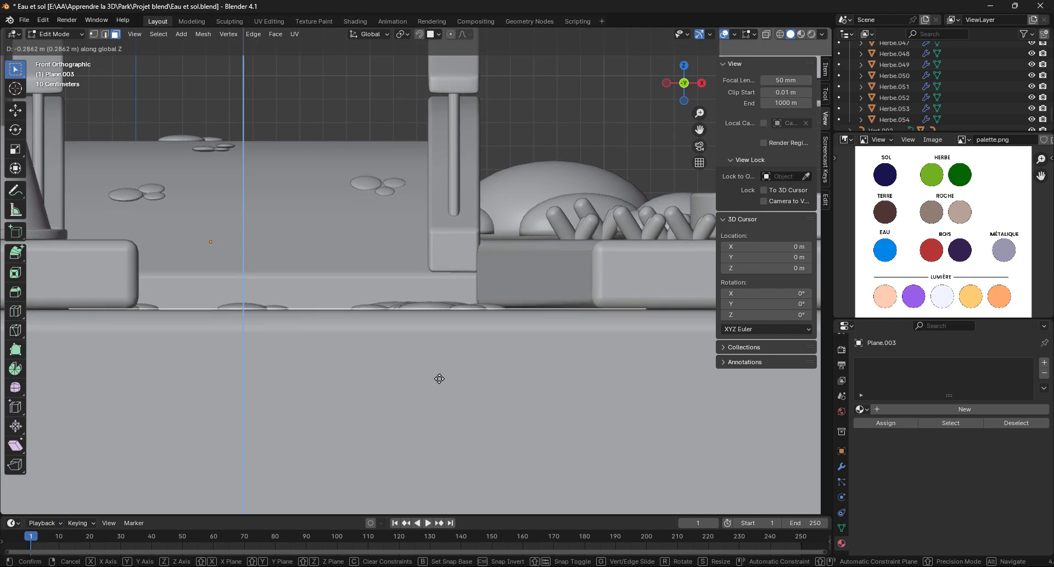
{"action": "middle_click_drag", "start_coordinate": [439, 377], "coordinate": [400, 286]}
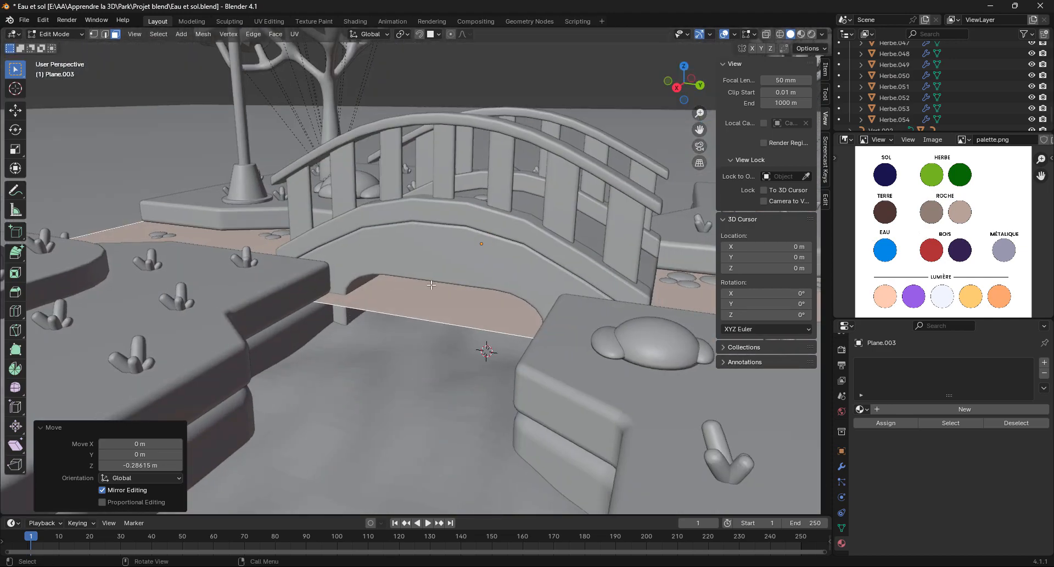
{"action": "key", "text": "KP_7"}
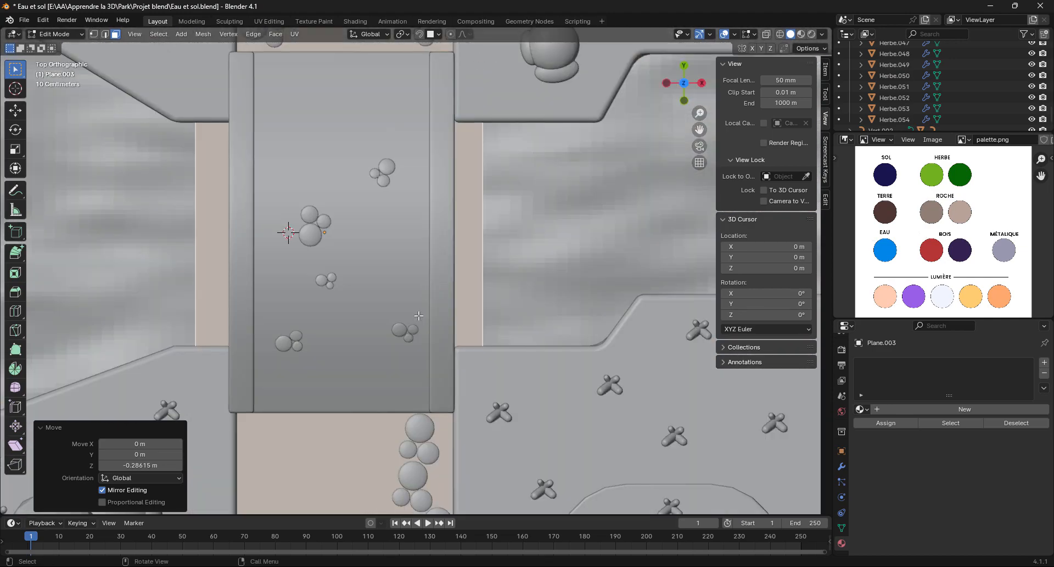
In Wireframe shading, knife-cut the path face straight across at the bridge's +Y end with an angle-constrained line.
{"action": "key", "text": "z"}
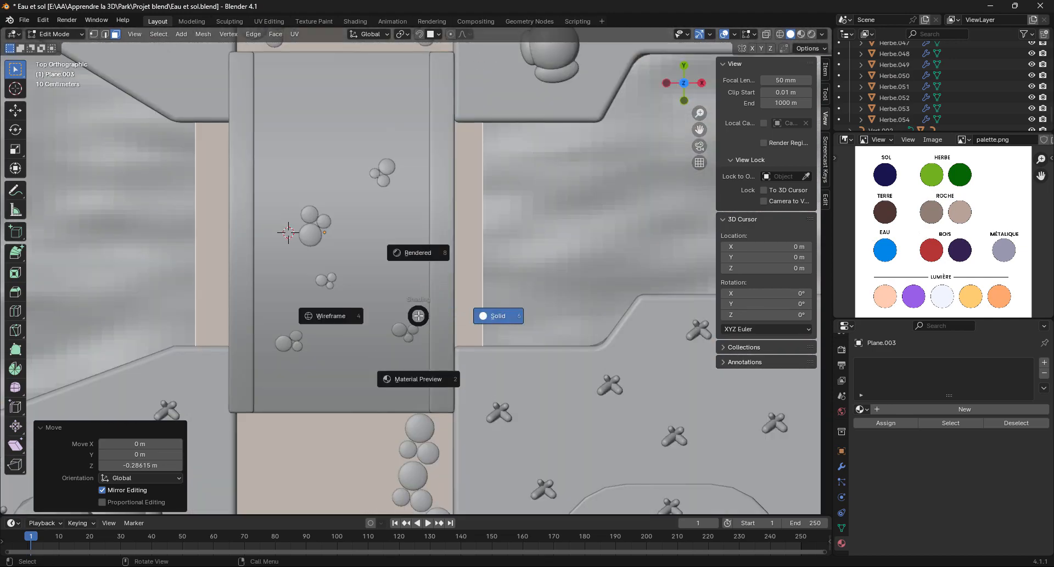
{"action": "left_click", "coordinate": [329, 315]}
{"action": "scroll", "coordinate": [354, 305], "scroll_direction": "up", "scroll_amount": 3}
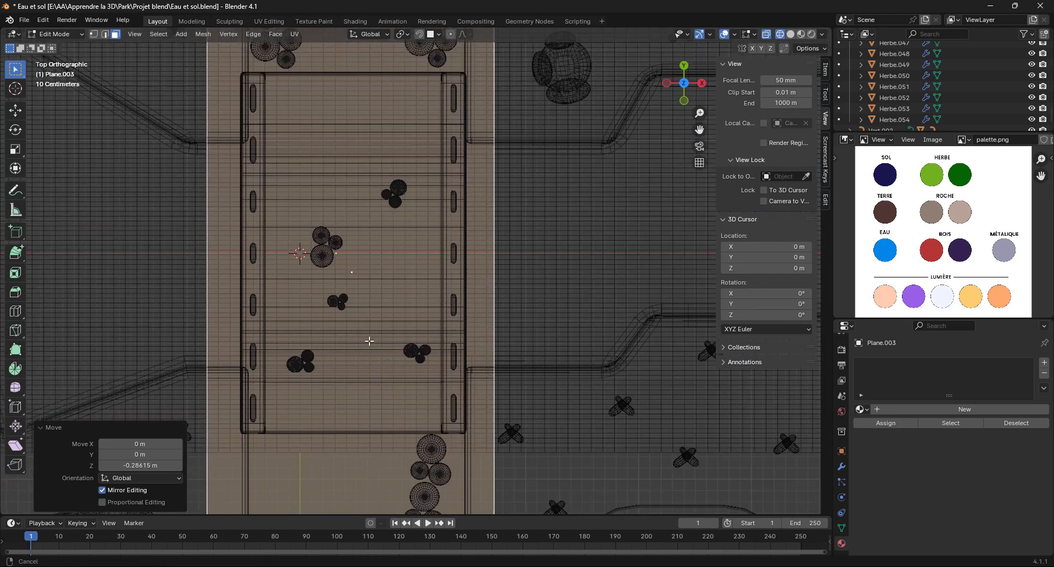
{"action": "scroll", "coordinate": [295, 207], "scroll_direction": "down", "scroll_amount": 2}
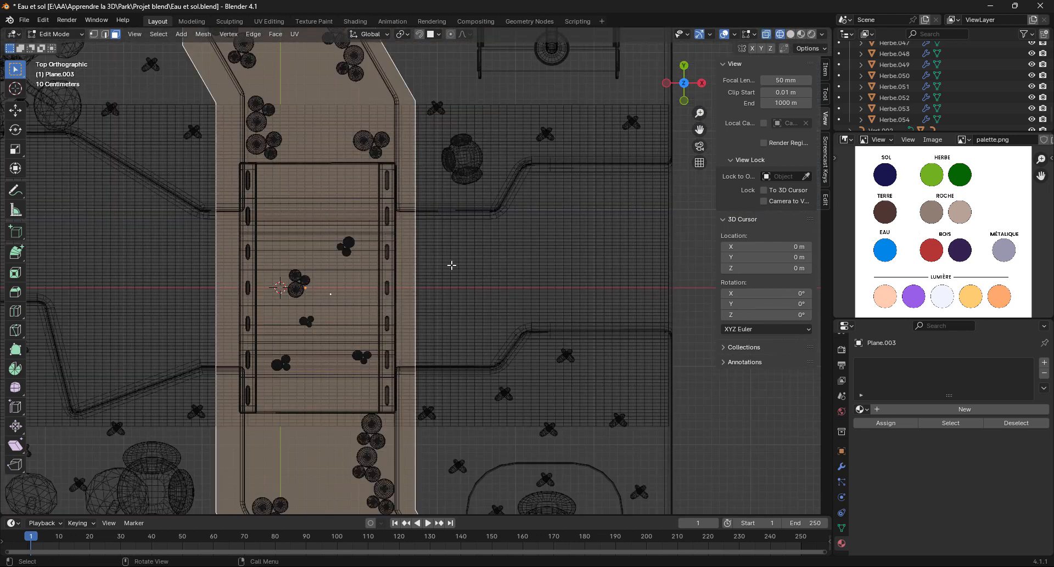
{"action": "key", "text": "k"}
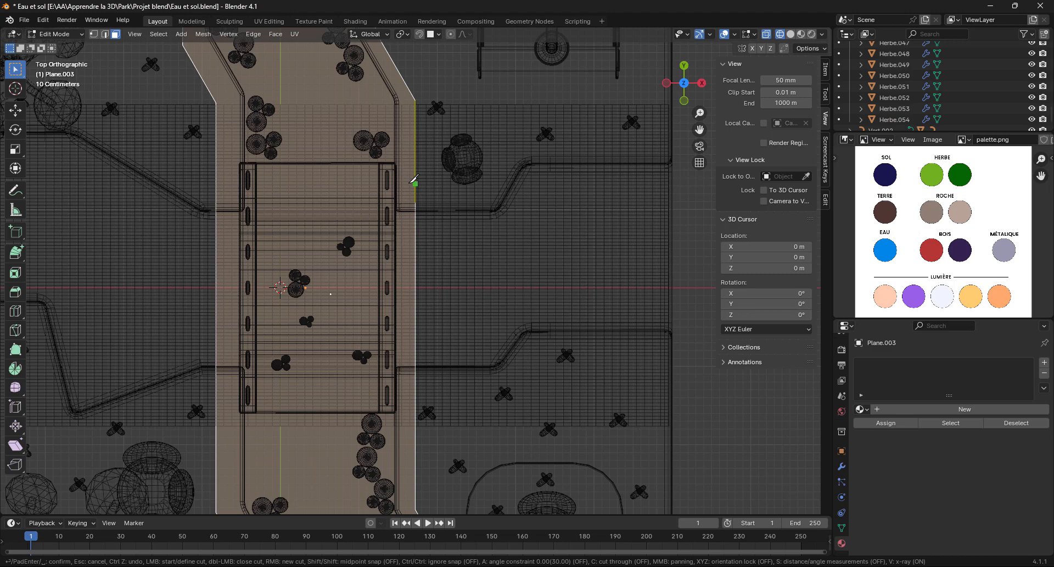
{"action": "left_click", "coordinate": [415, 183]}
{"action": "key", "text": "a"}
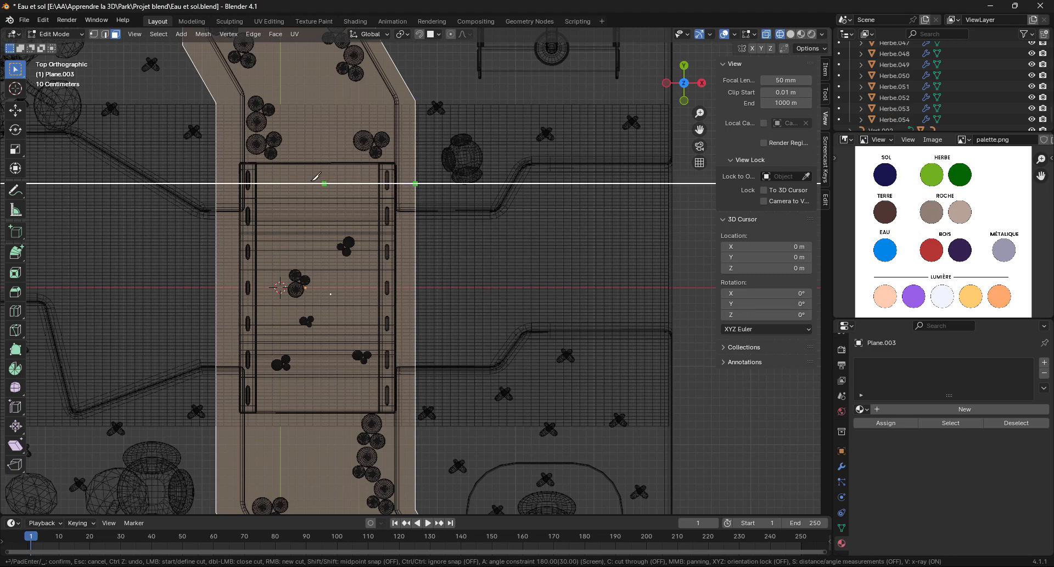
{"action": "key", "text": "ctrl"}
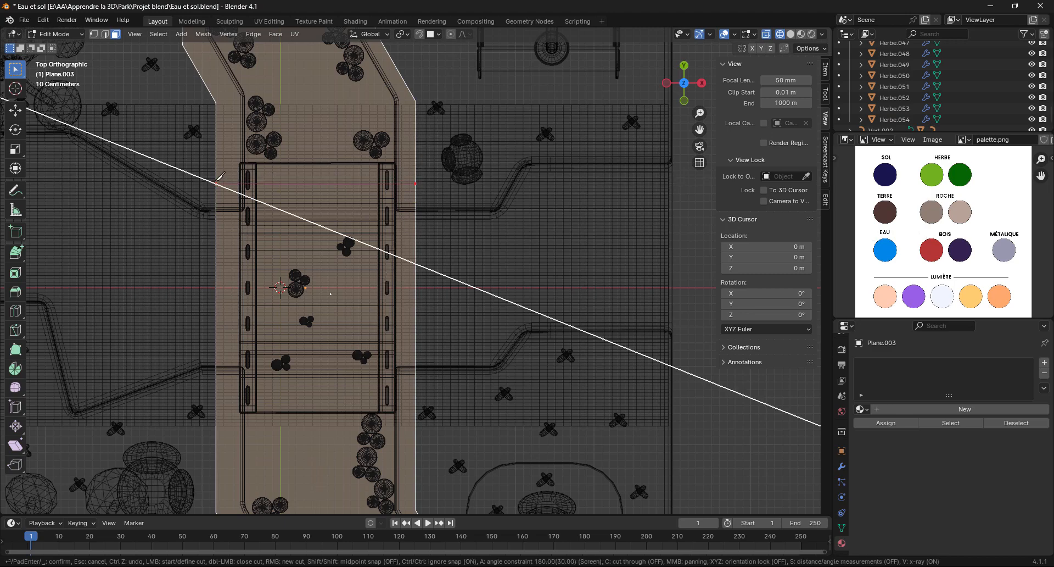
{"action": "key", "text": "Return"}
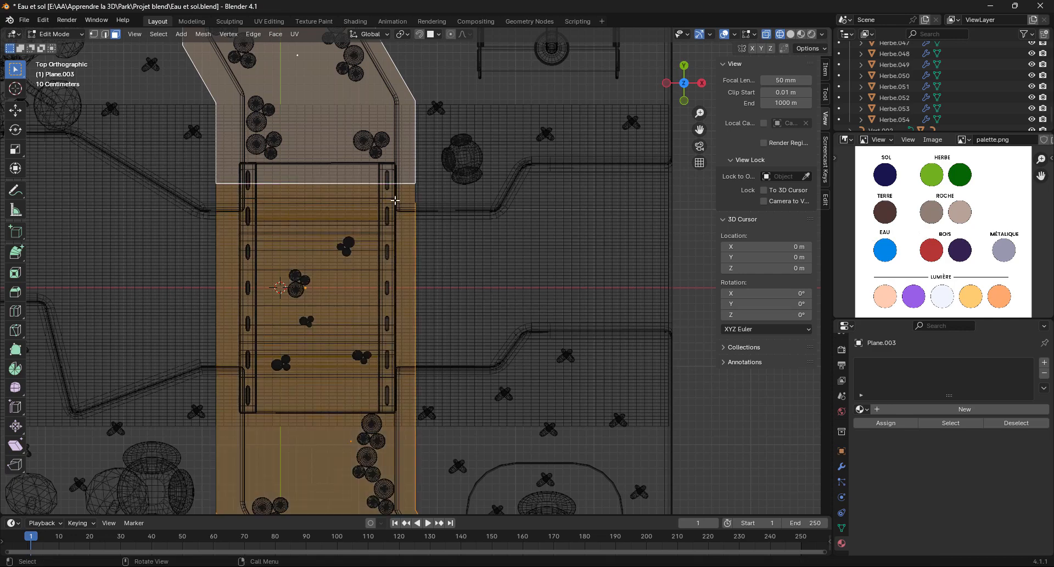
Knife-cut the path face straight across at the bridge's -Y end with an angle-constrained line.
{"action": "key", "text": "k"}
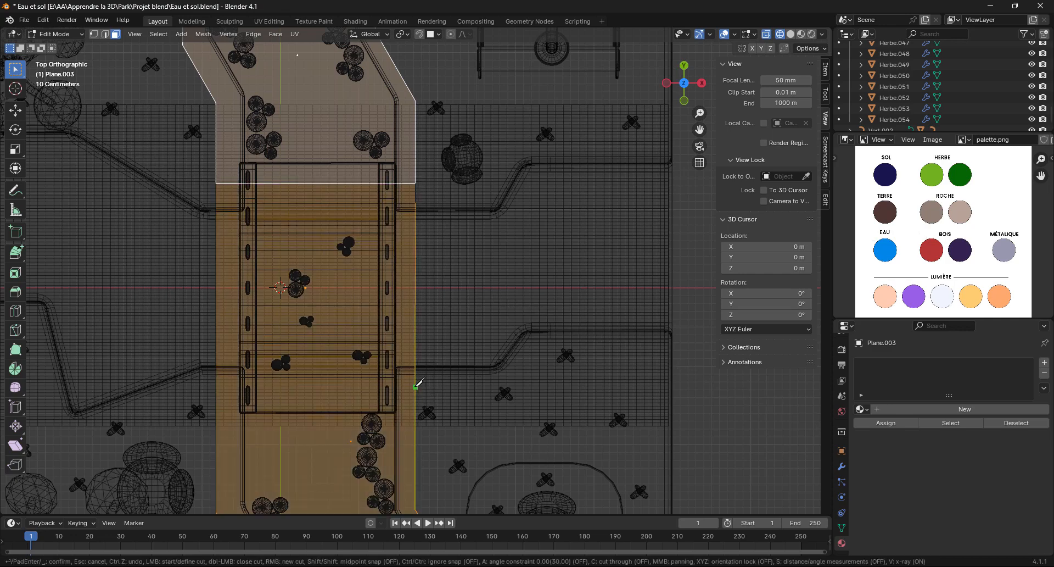
{"action": "left_click", "coordinate": [415, 390]}
{"action": "key", "text": "a"}
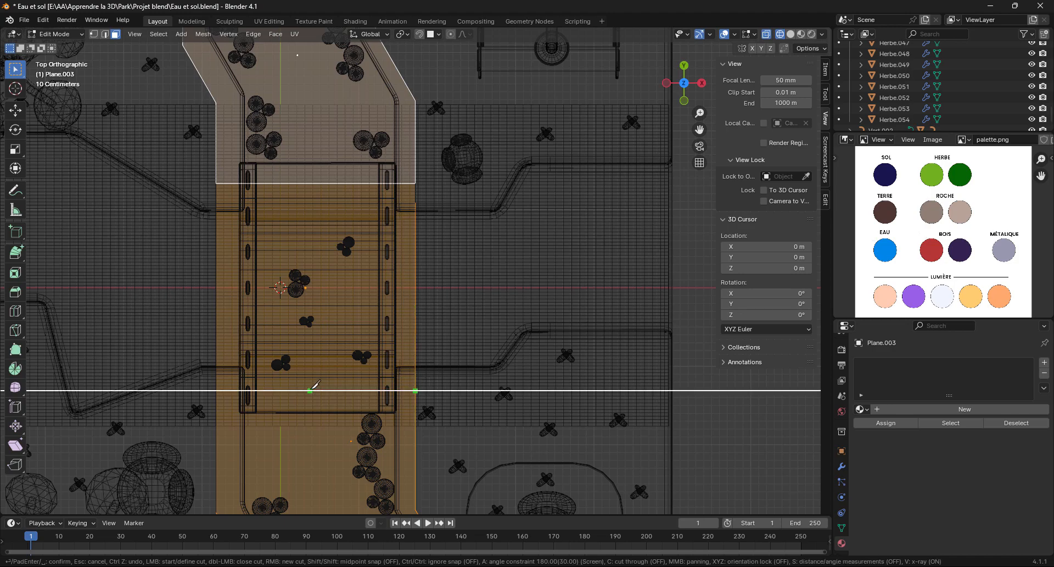
{"action": "left_click", "coordinate": [216, 390]}
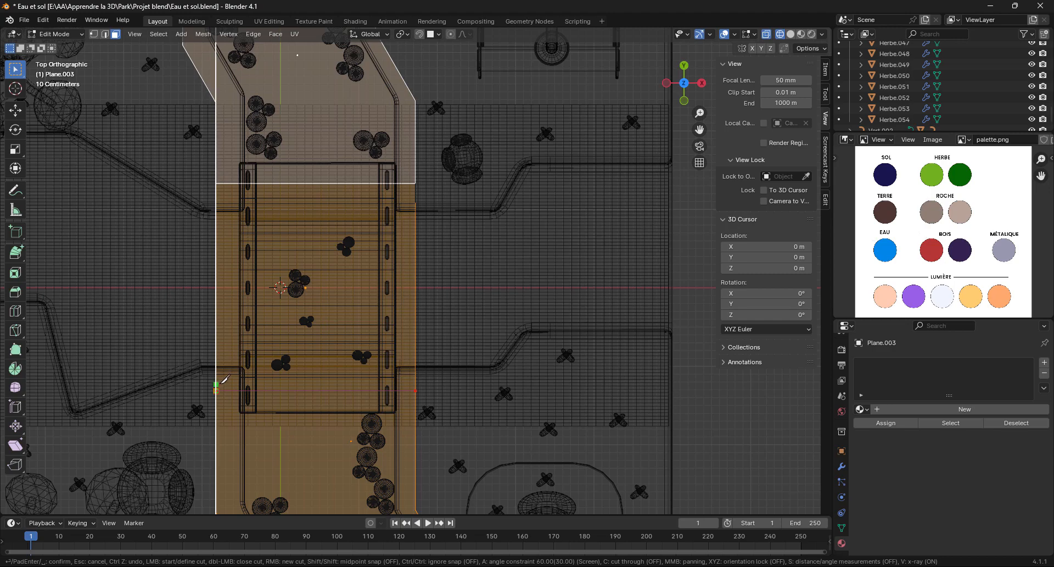
{"action": "key", "text": "Return"}
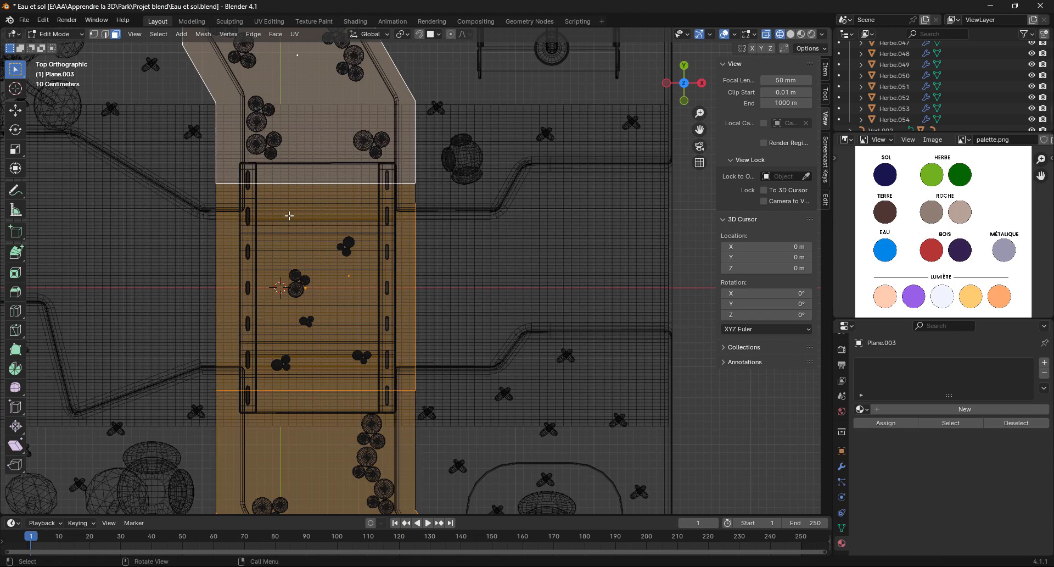
Switch to Solid shading and delete the section of the path face lying beneath the bridge.
{"action": "key", "text": "z"}
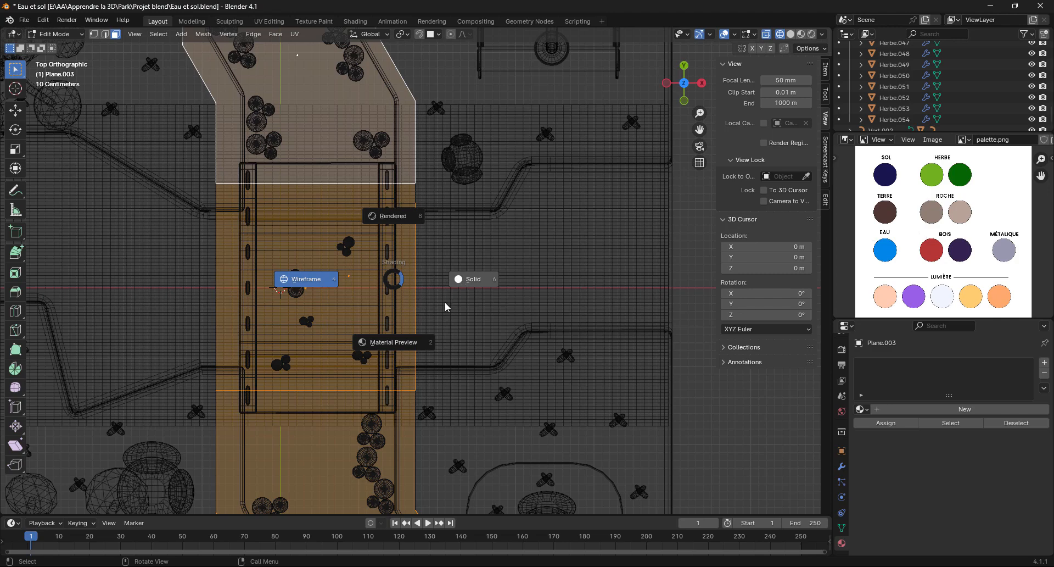
{"action": "left_click", "coordinate": [446, 303]}
{"action": "middle_click_drag", "start_coordinate": [445, 302], "coordinate": [380, 244]}
{"action": "left_click", "coordinate": [397, 213]}
{"action": "key", "text": "x"}
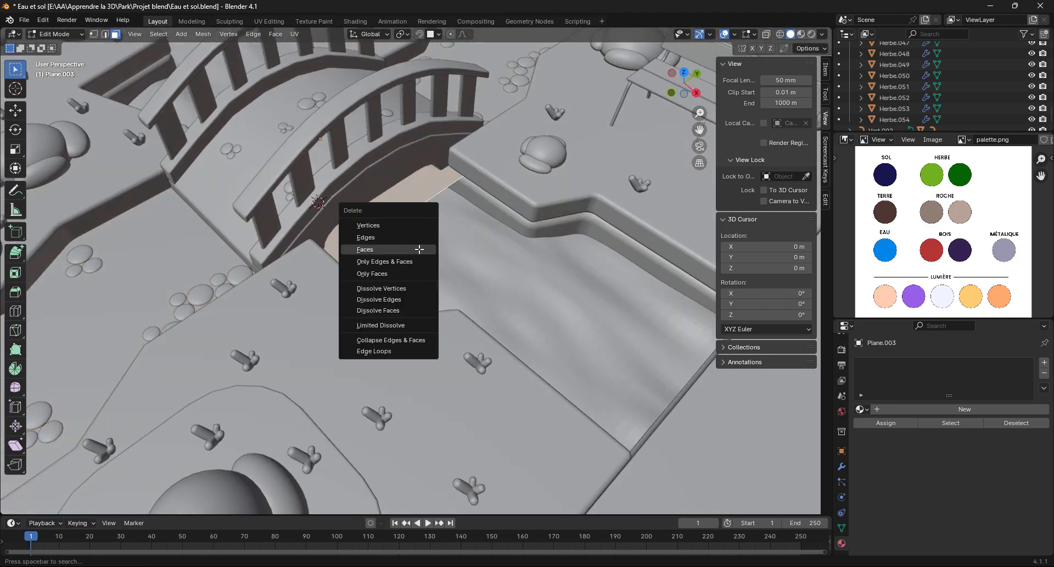
{"action": "left_click", "coordinate": [419, 249]}
{"action": "middle_click_drag", "start_coordinate": [420, 250], "coordinate": [460, 288]}
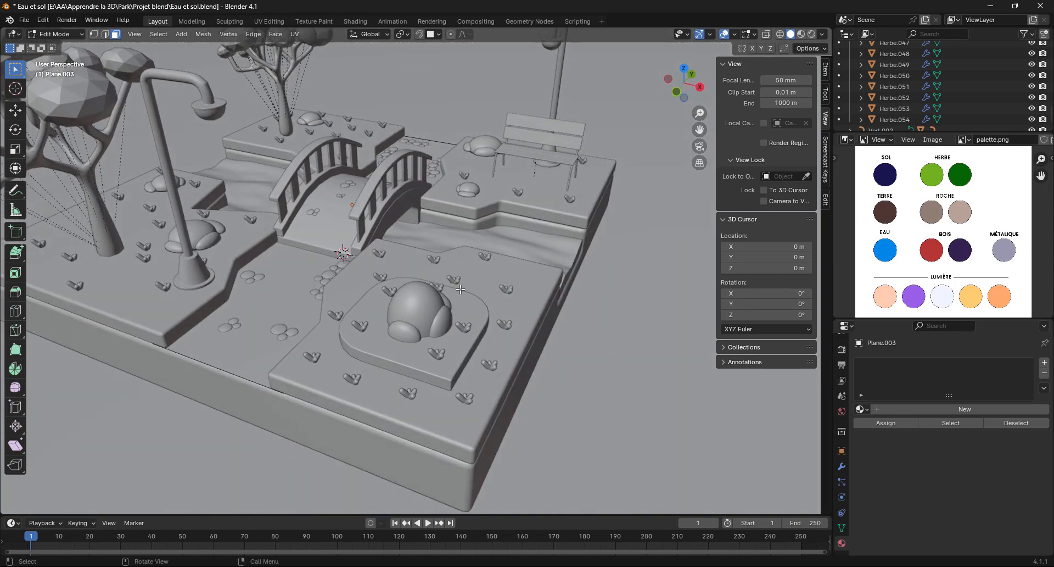
Show the scene in Material Preview, return to Object Mode and assign the existing Roche material to the path plane.
{"action": "left_click", "coordinate": [801, 34]}
{"action": "middle_click_drag", "start_coordinate": [378, 263], "coordinate": [309, 285]}
{"action": "scroll", "coordinate": [345, 272], "scroll_direction": "up", "scroll_amount": 1}
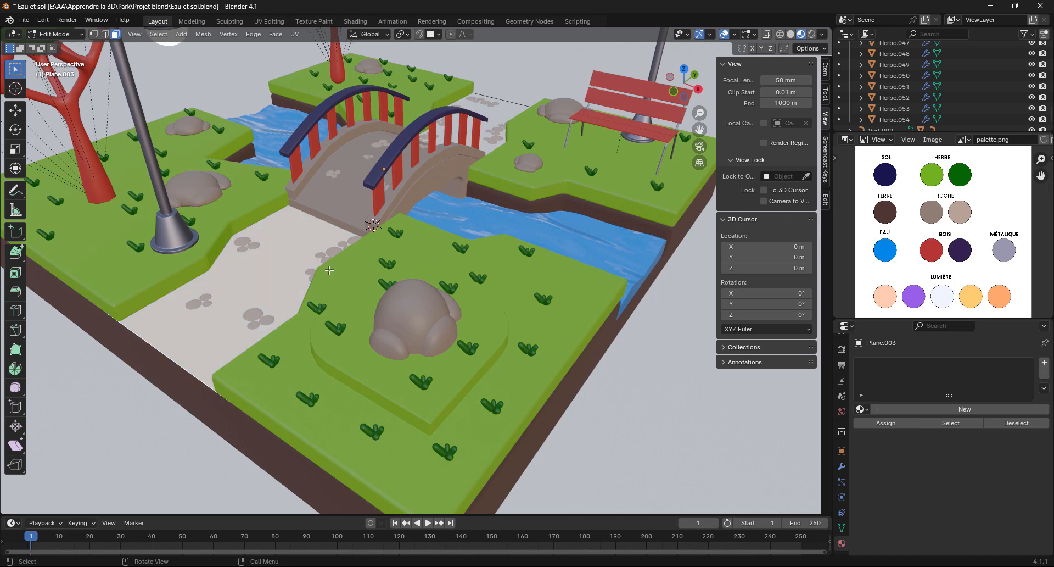
{"action": "key", "text": "Tab"}
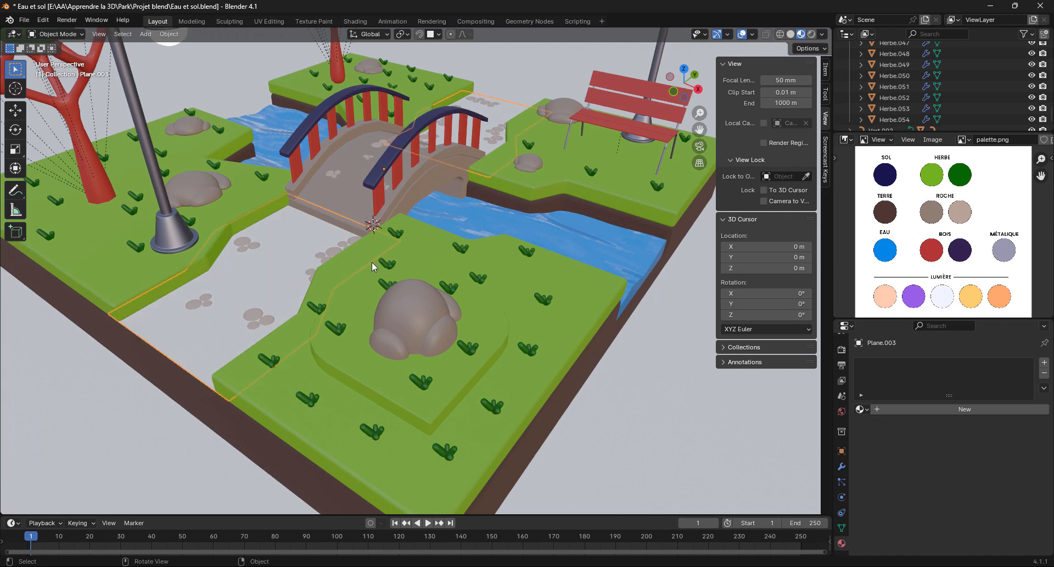
{"action": "middle_click_drag", "start_coordinate": [350, 301], "coordinate": [361, 286]}
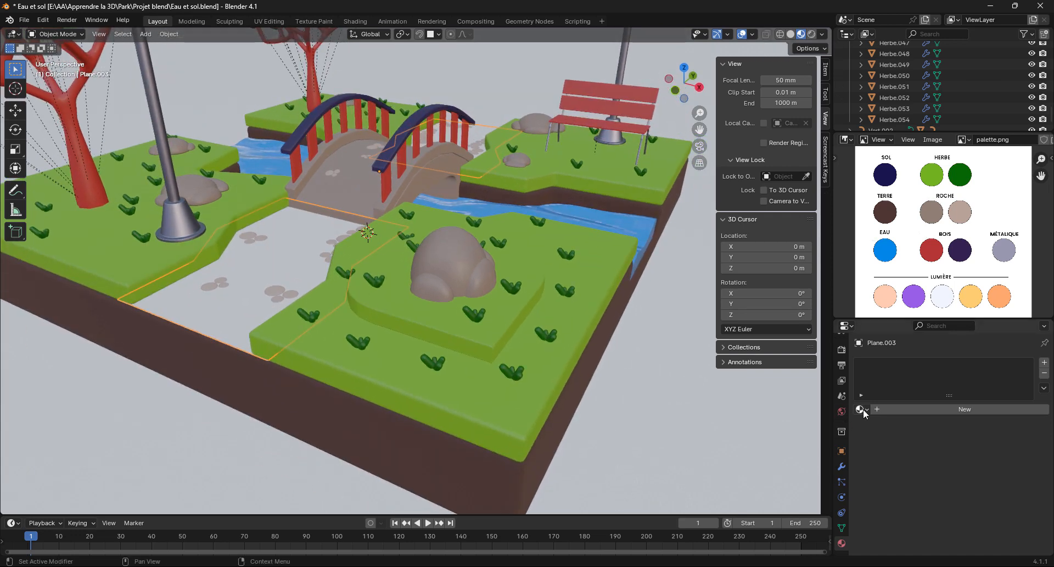
{"action": "left_click", "coordinate": [866, 409]}
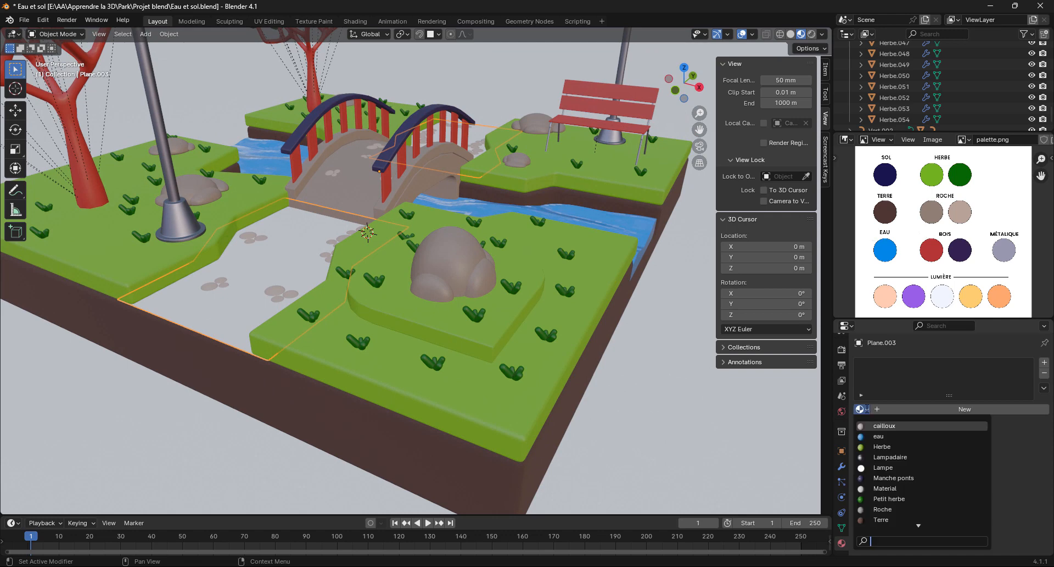
{"action": "left_click", "coordinate": [895, 509]}
{"action": "middle_click_drag", "start_coordinate": [285, 285], "coordinate": [330, 296]}
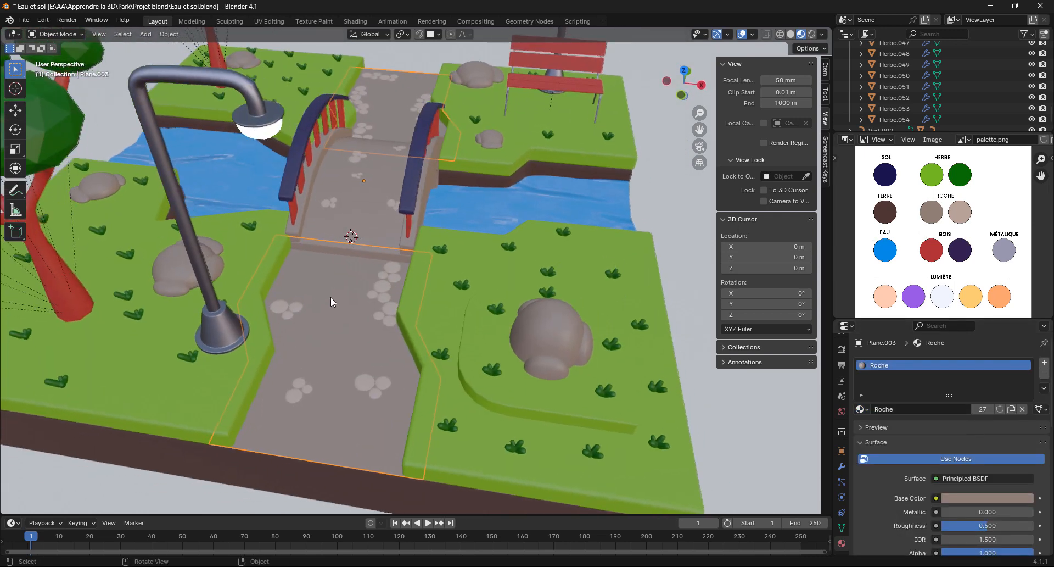
Examine the whole park from a distance and through the scene camera.
{"action": "middle_click_drag", "start_coordinate": [354, 334], "coordinate": [440, 315]}
{"action": "key", "text": "Home"}
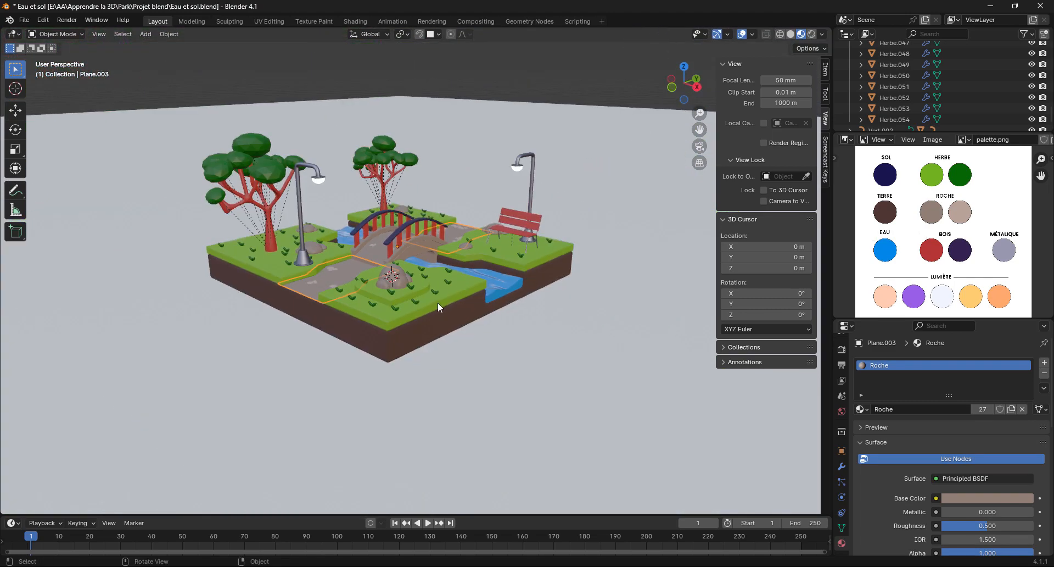
{"action": "key", "text": "KP_0"}
{"action": "key", "text": "Home"}
{"action": "scroll", "coordinate": [426, 301], "scroll_direction": "down", "scroll_amount": 2}
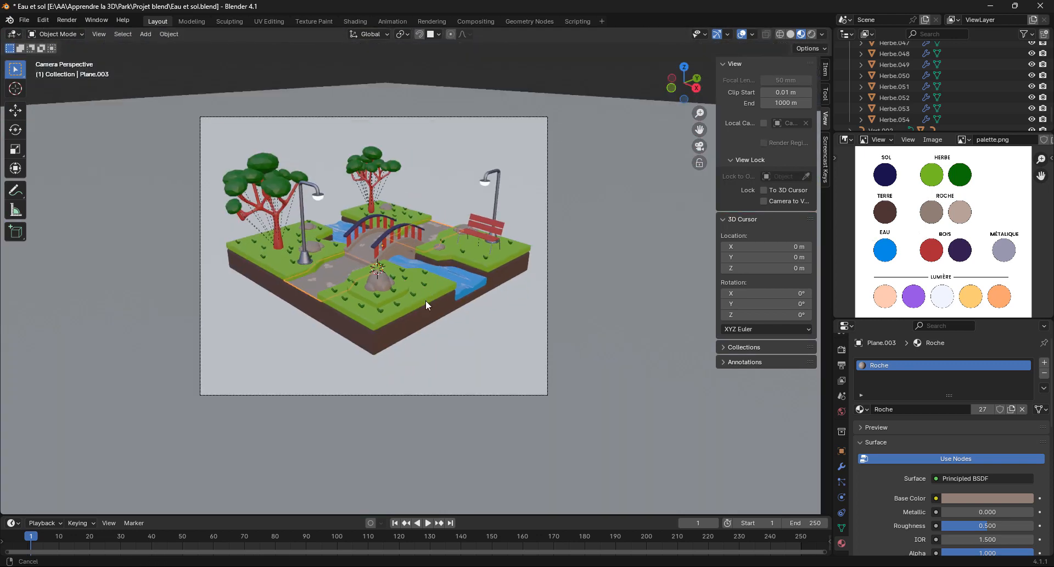
{"action": "scroll", "coordinate": [426, 300], "scroll_direction": "up", "scroll_amount": 2, "text": "shift"}
{"action": "middle_click", "coordinate": [423, 285]}
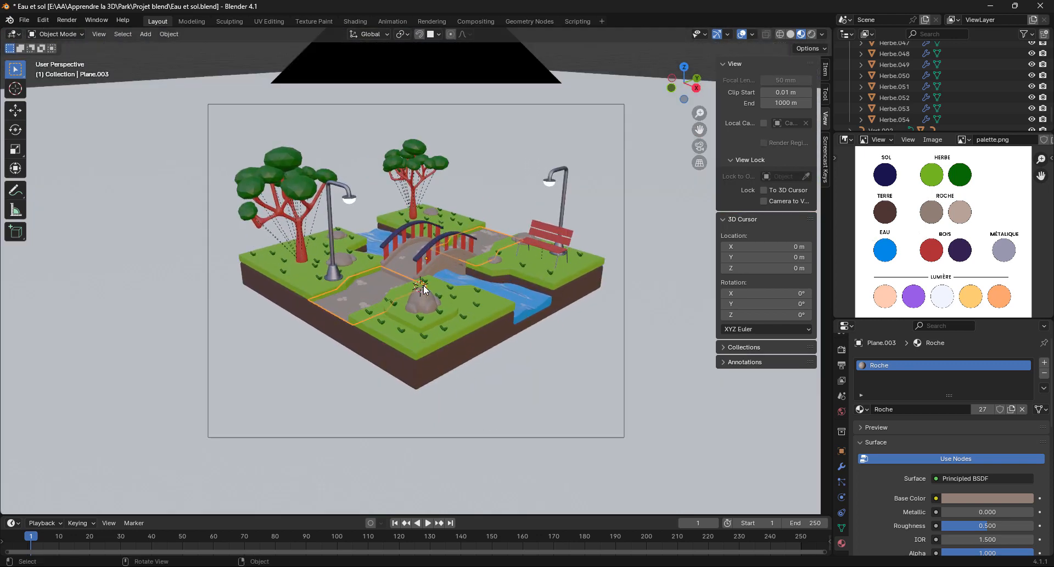
{"action": "key", "text": "KP_0"}
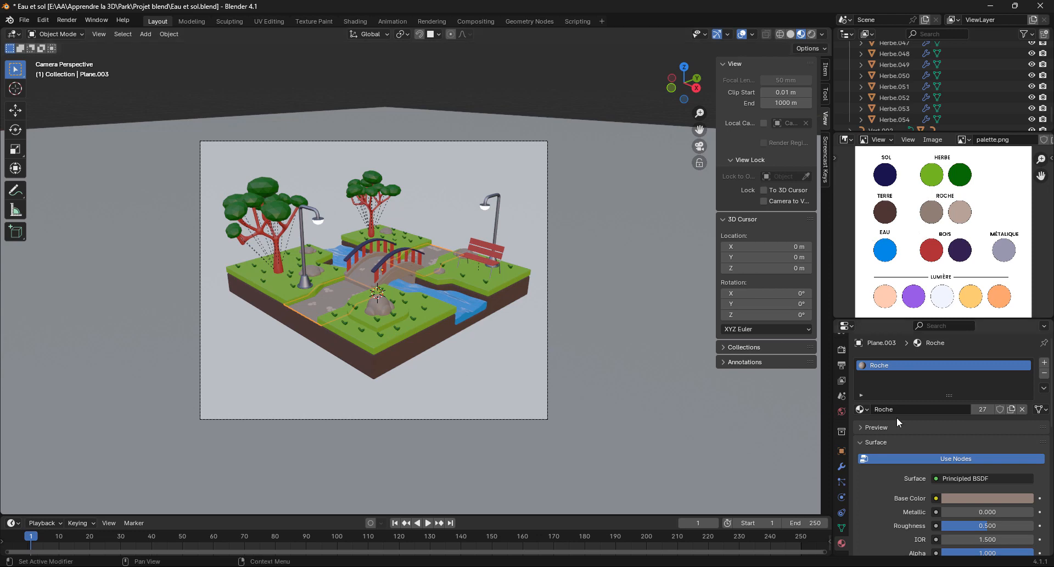
Enable Ambient Occlusion, Bloom and Screen Space Reflections in the EEVEE render settings.
{"action": "left_click", "coordinate": [841, 411]}
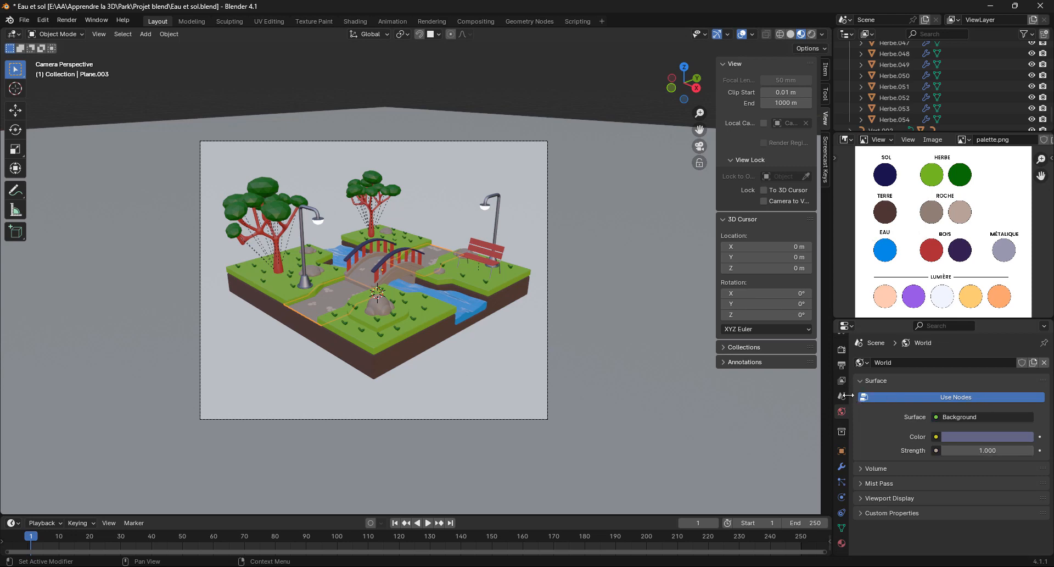
{"action": "left_click", "coordinate": [841, 365]}
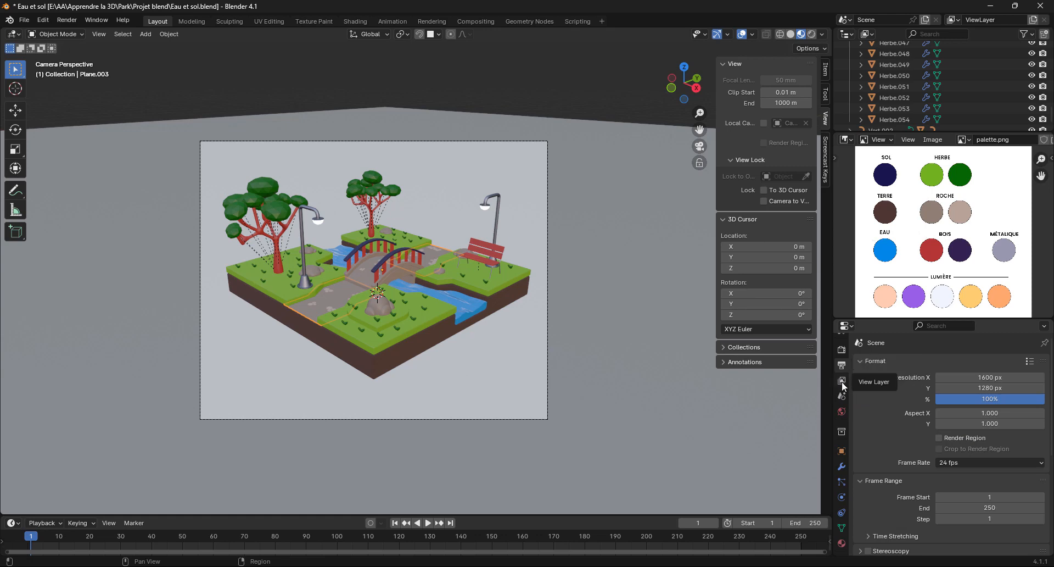
{"action": "left_click", "coordinate": [842, 381]}
{"action": "left_click", "coordinate": [845, 366]}
{"action": "left_click", "coordinate": [842, 349]}
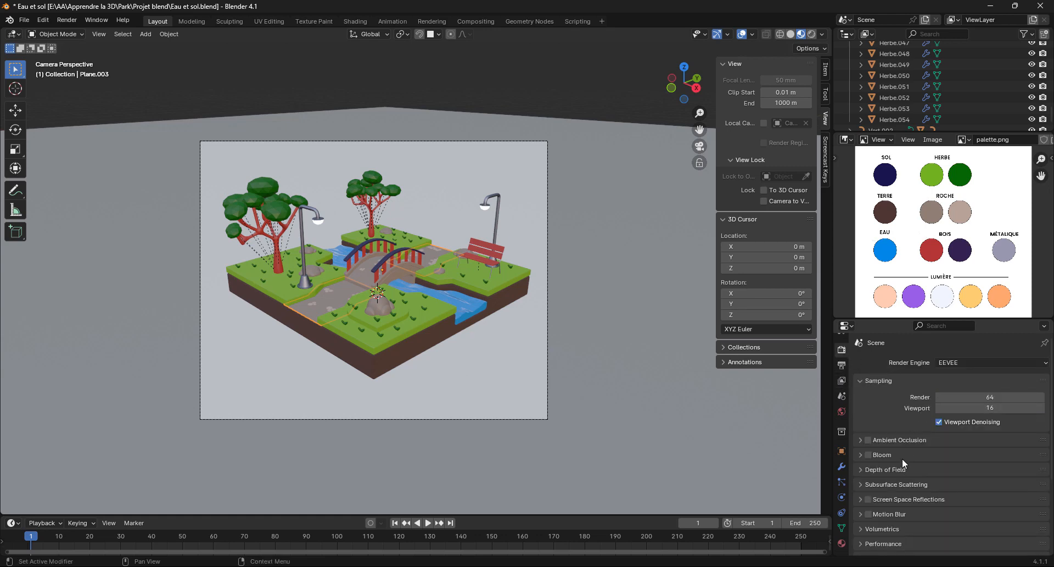
{"action": "scroll", "coordinate": [901, 463], "scroll_direction": "down", "scroll_amount": 1}
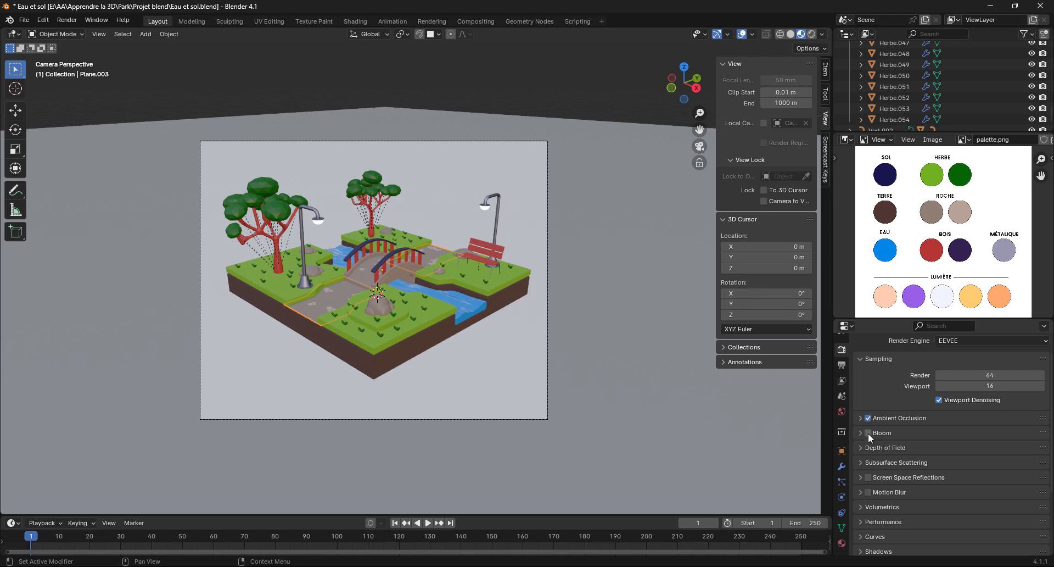
{"action": "left_click", "coordinate": [868, 433]}
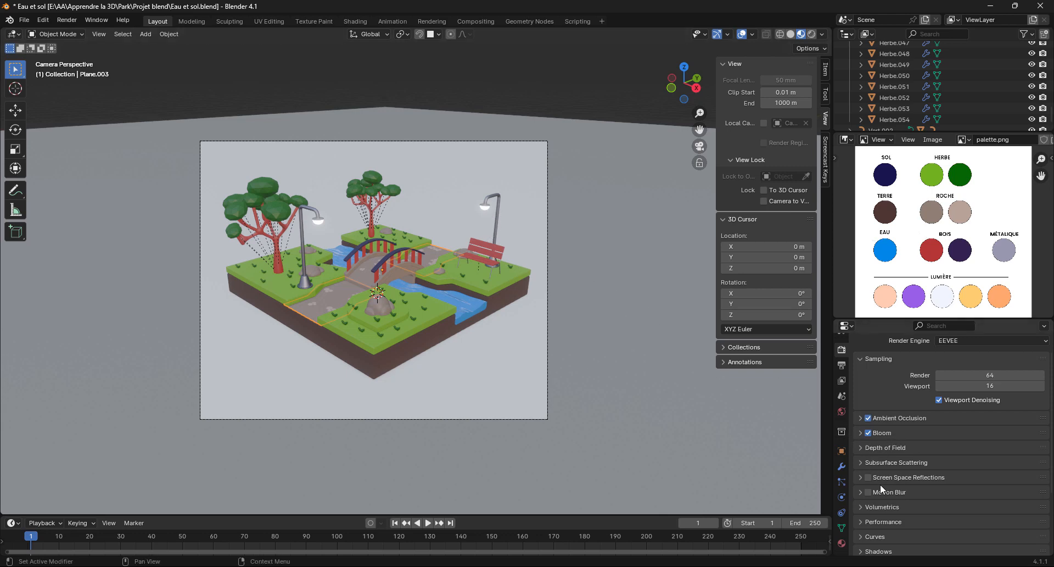
{"action": "left_click", "coordinate": [868, 477]}
Set the color management look to High Contrast and inspect the park up close in the camera view.
{"action": "scroll", "coordinate": [901, 499], "scroll_direction": "down", "scroll_amount": 5}
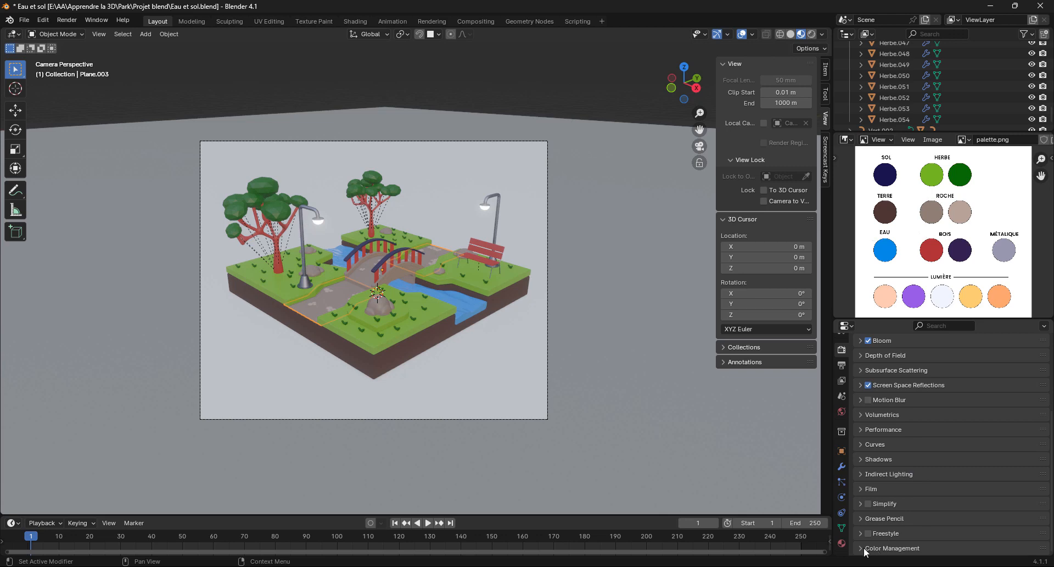
{"action": "left_click", "coordinate": [887, 548]}
{"action": "scroll", "coordinate": [936, 486], "scroll_direction": "down", "scroll_amount": 5}
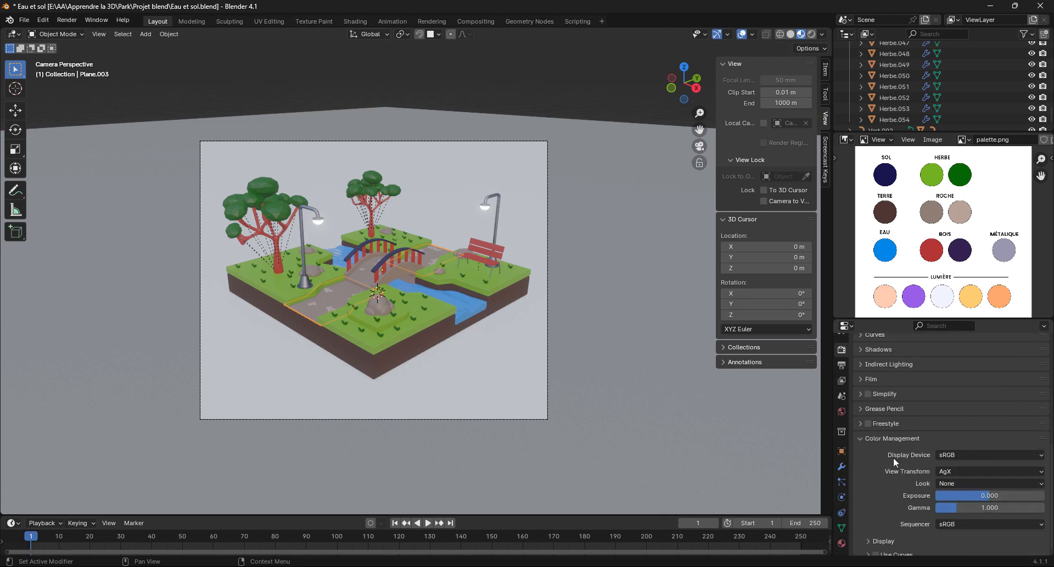
{"action": "left_click", "coordinate": [966, 483]}
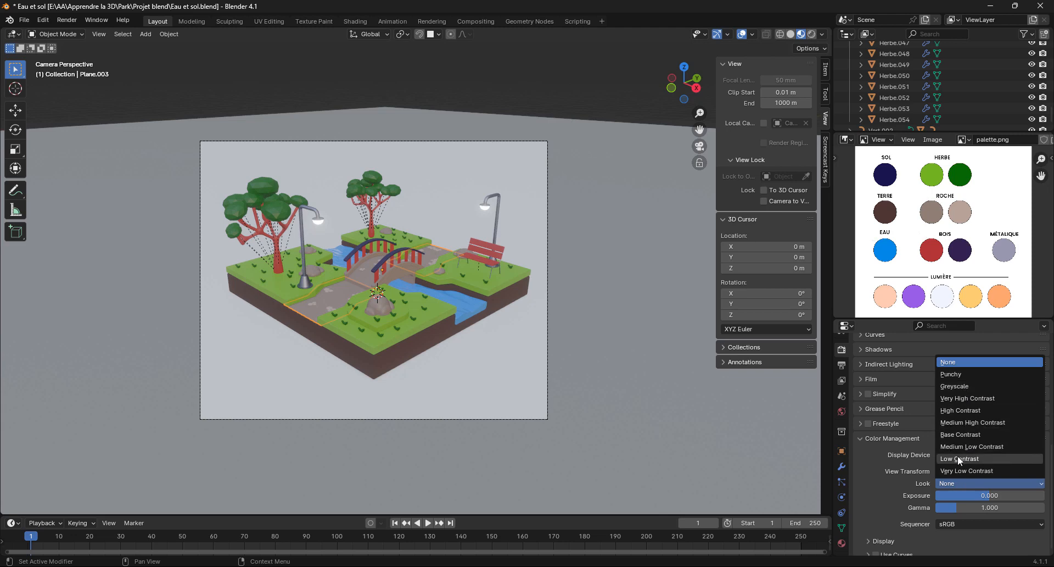
{"action": "left_click", "coordinate": [963, 410]}
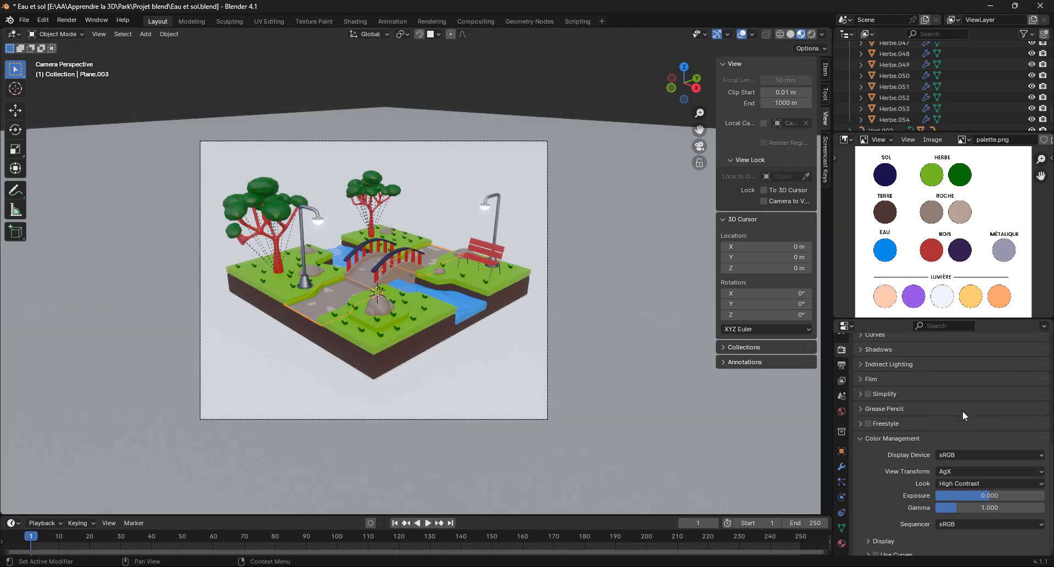
{"action": "scroll", "coordinate": [442, 301], "scroll_direction": "up", "scroll_amount": 5}
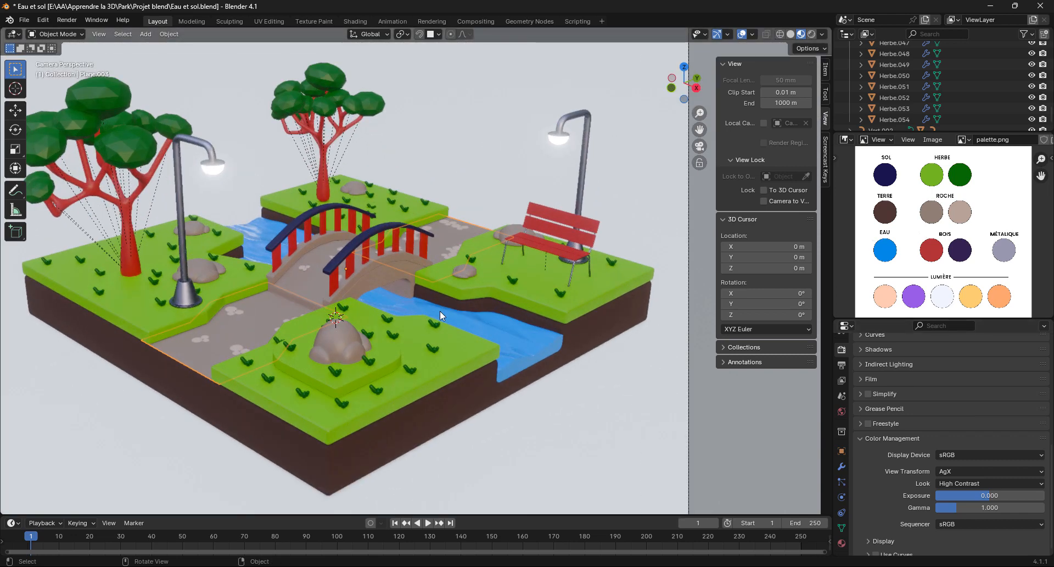
{"action": "scroll", "coordinate": [439, 316], "scroll_direction": "down", "scroll_amount": 3}
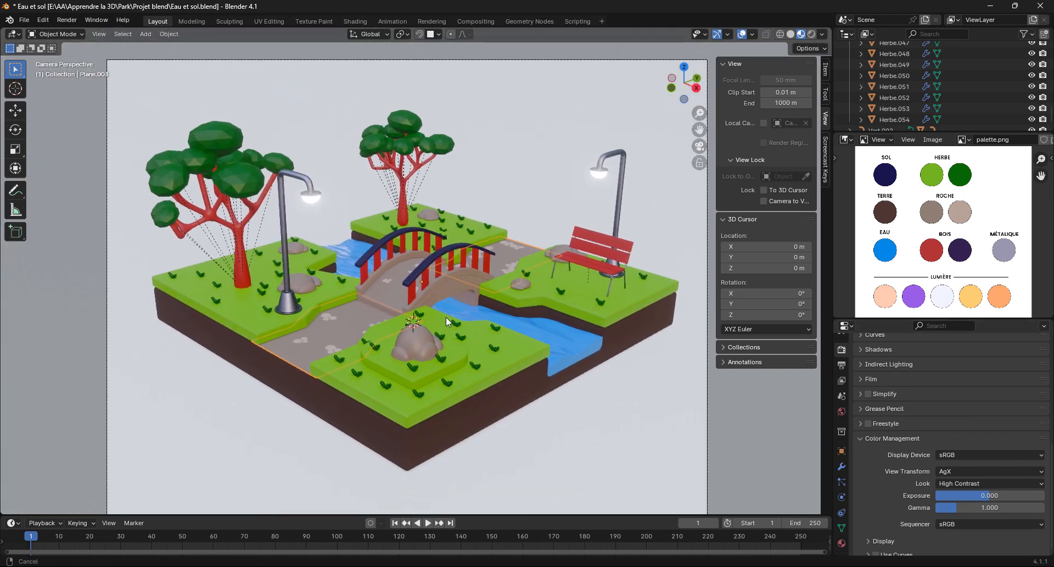
{"action": "middle_click_drag", "start_coordinate": [446, 318], "coordinate": [443, 313], "text": "shift"}
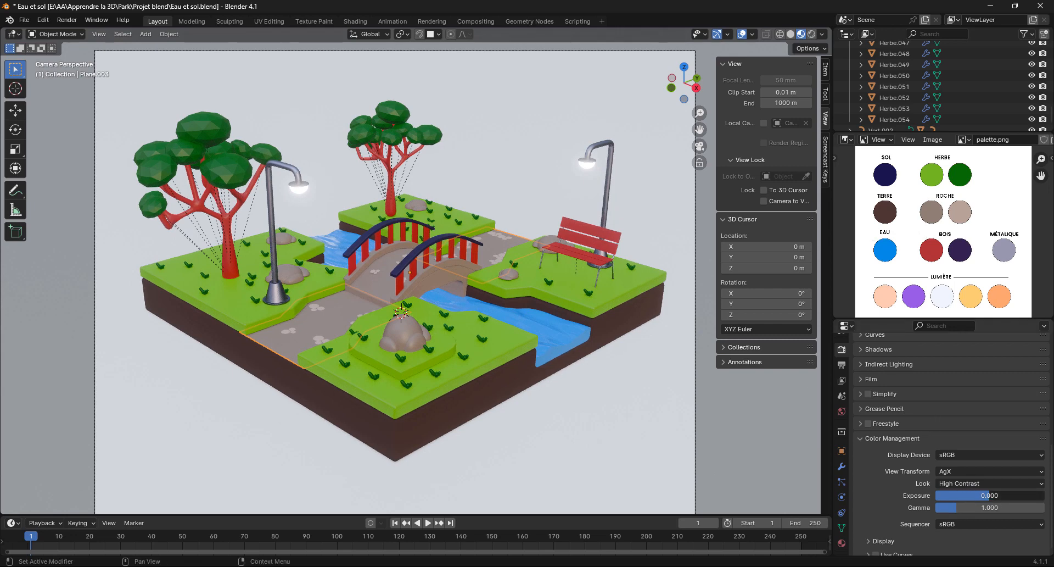
Raise the color management exposure to about 2.985.
{"action": "left_click_drag", "start_coordinate": [990, 496], "coordinate": [1007, 496]}
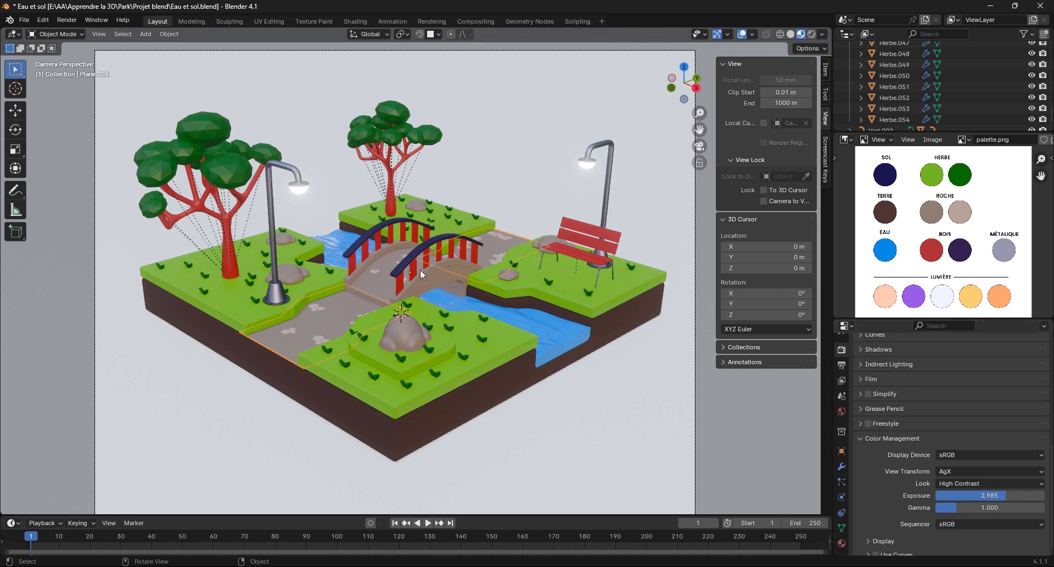
{"action": "scroll", "coordinate": [450, 262], "scroll_direction": "down", "scroll_amount": 2}
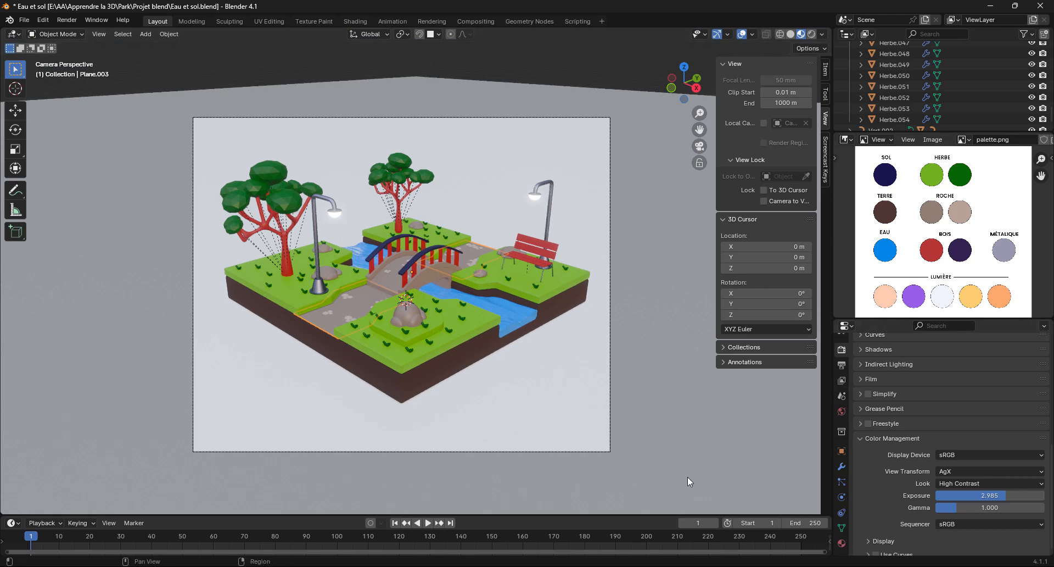
Create a new material named Sol on the large ground plane beneath the park.
{"action": "left_click", "coordinate": [560, 404]}
{"action": "scroll", "coordinate": [843, 452], "scroll_direction": "down", "scroll_amount": 1}
{"action": "left_click", "coordinate": [841, 522]}
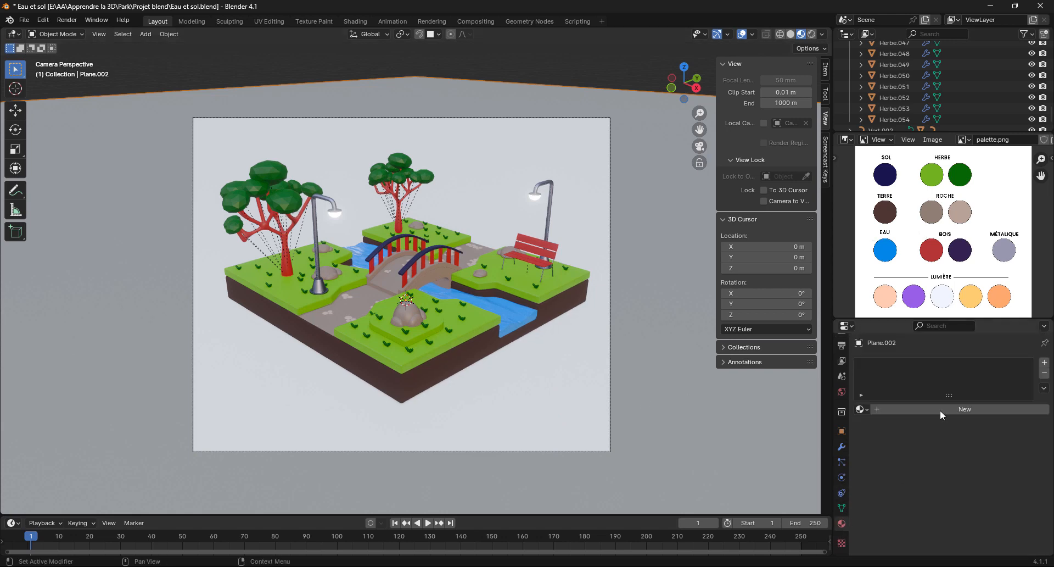
{"action": "left_click", "coordinate": [1043, 364]}
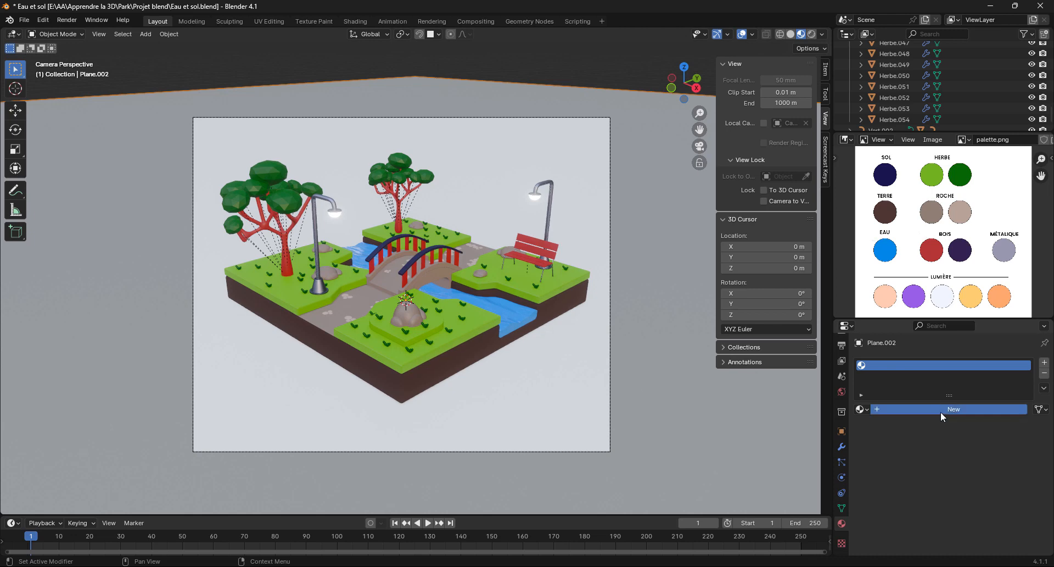
{"action": "left_click", "coordinate": [935, 410]}
{"action": "left_click", "coordinate": [923, 409]}
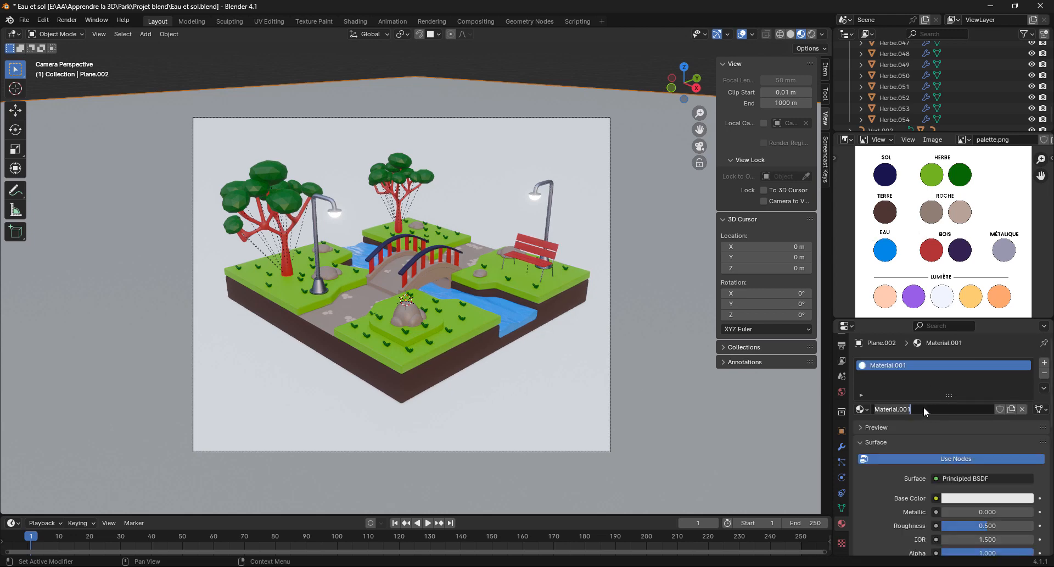
{"action": "type", "text": "Sol"}
{"action": "key", "text": "Return"}
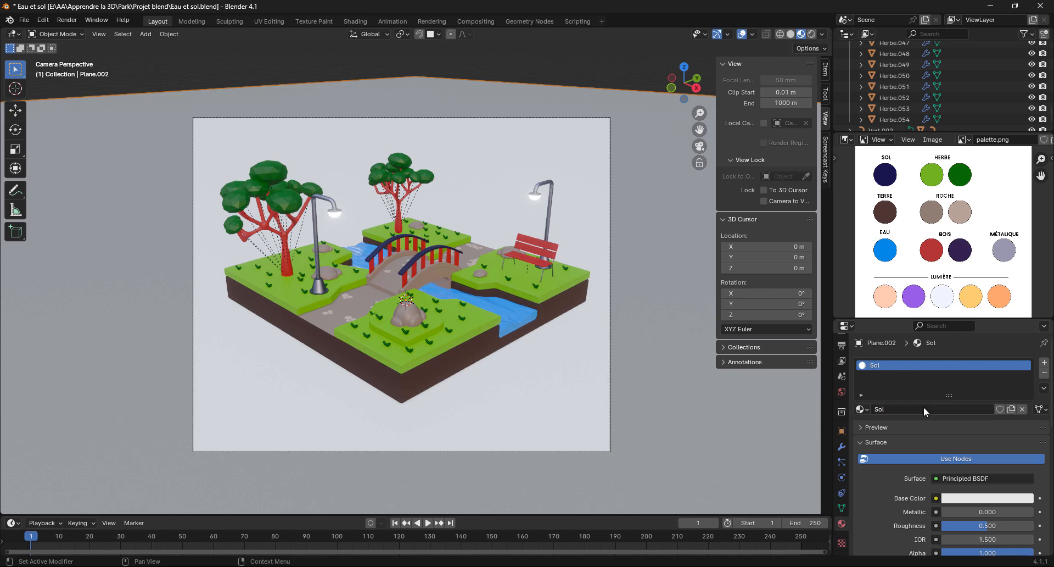
Set the Sol material's base color by sampling the dark blue SOL swatch in the palette image.
{"action": "left_click", "coordinate": [1006, 498]}
{"action": "left_click", "coordinate": [1024, 449]}
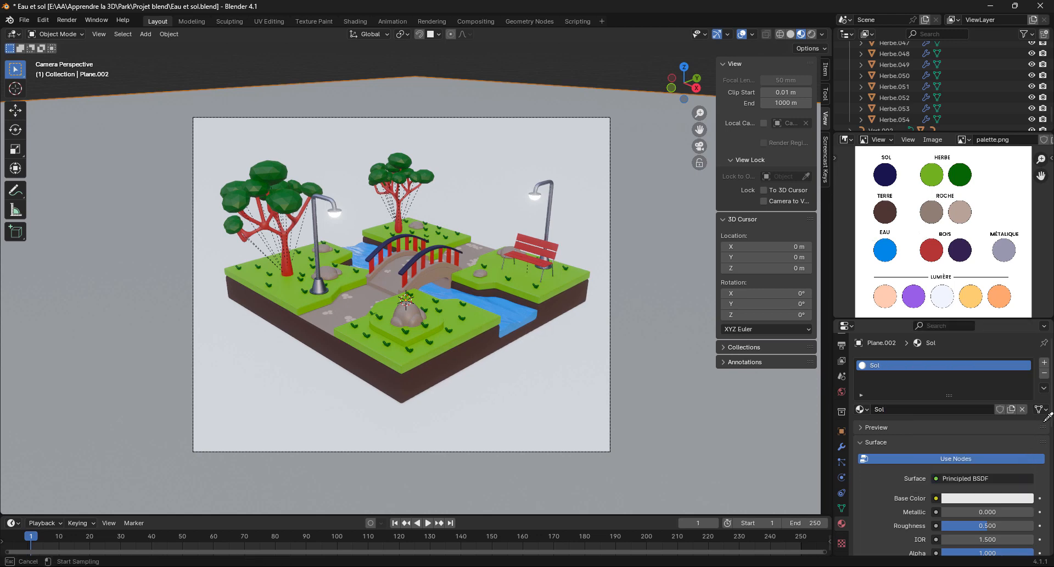
{"action": "left_click", "coordinate": [885, 173]}
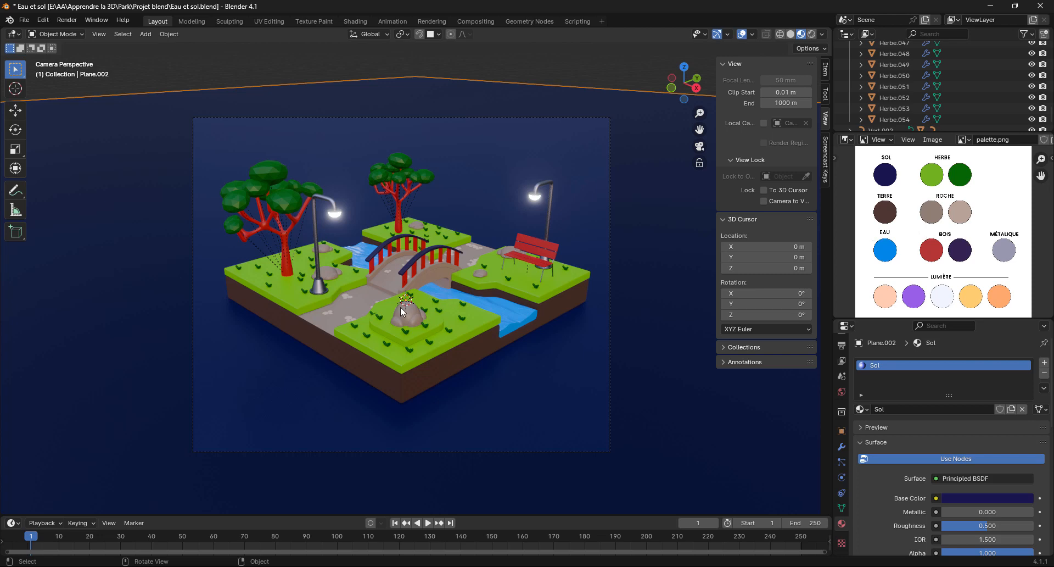
Add an area light to the scene and raise it about 6.2 m along the Z axis.
{"action": "key", "text": "shift+a"}
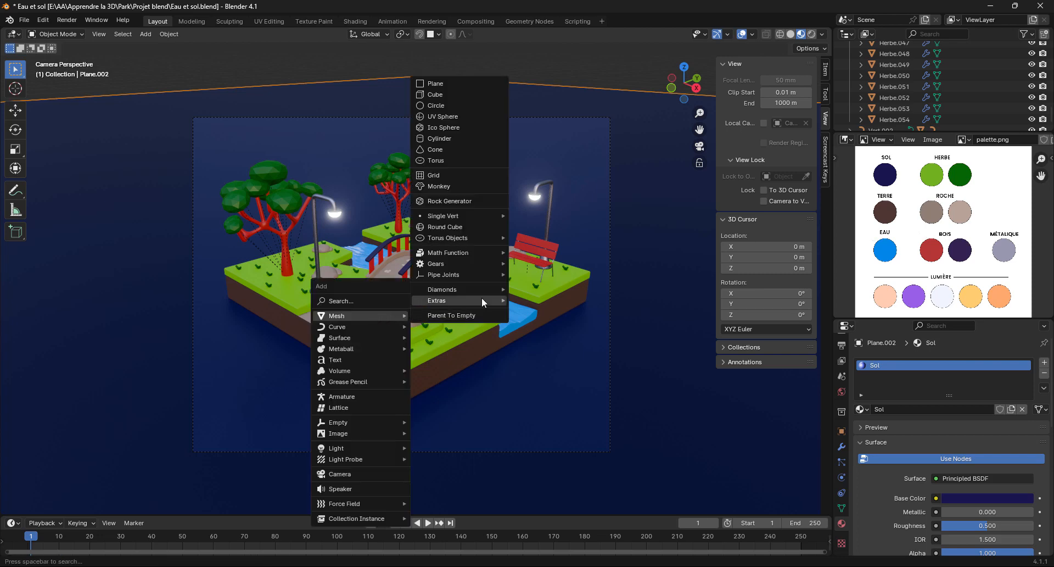
{"action": "mouse_move", "coordinate": [344, 452]}
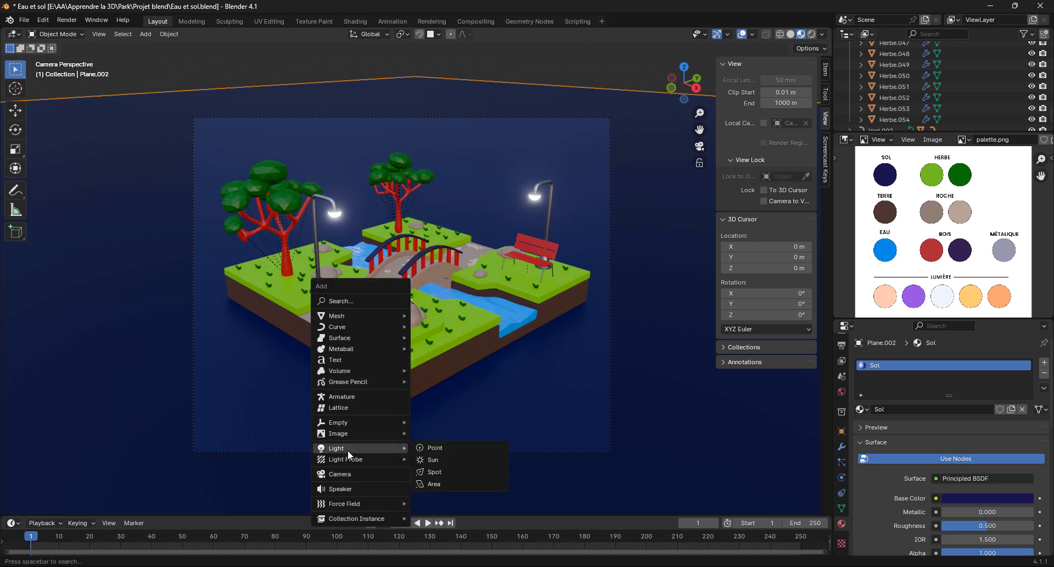
{"action": "left_click", "coordinate": [436, 483]}
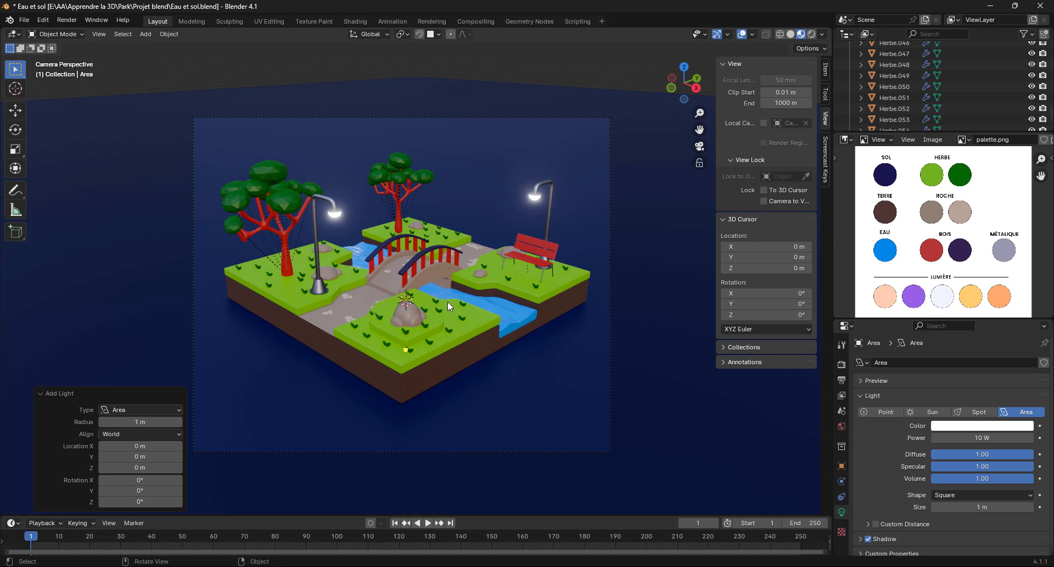
{"action": "key", "text": "g"}
{"action": "key", "text": "z"}
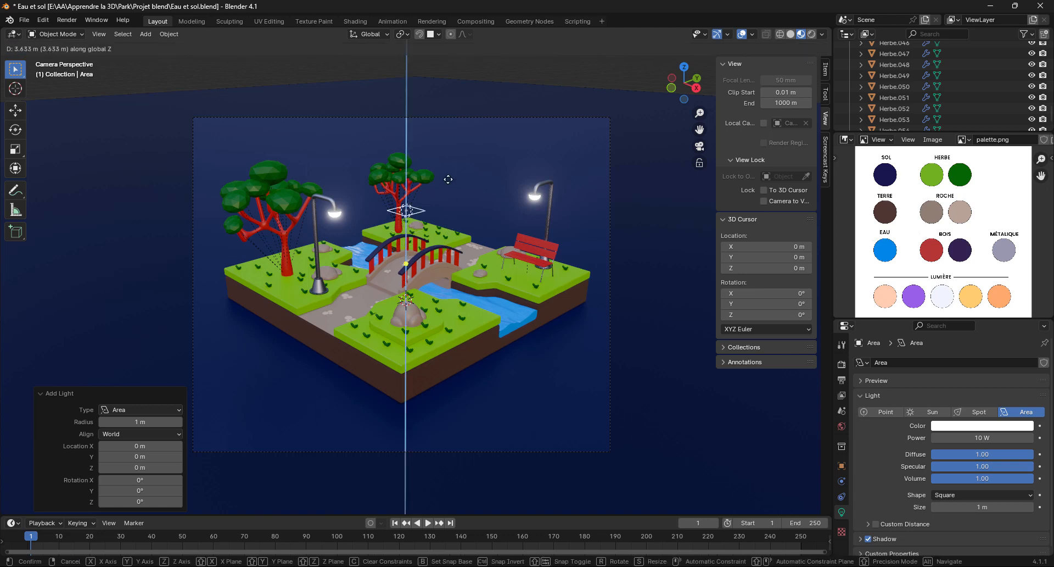
{"action": "left_click", "coordinate": [453, 142]}
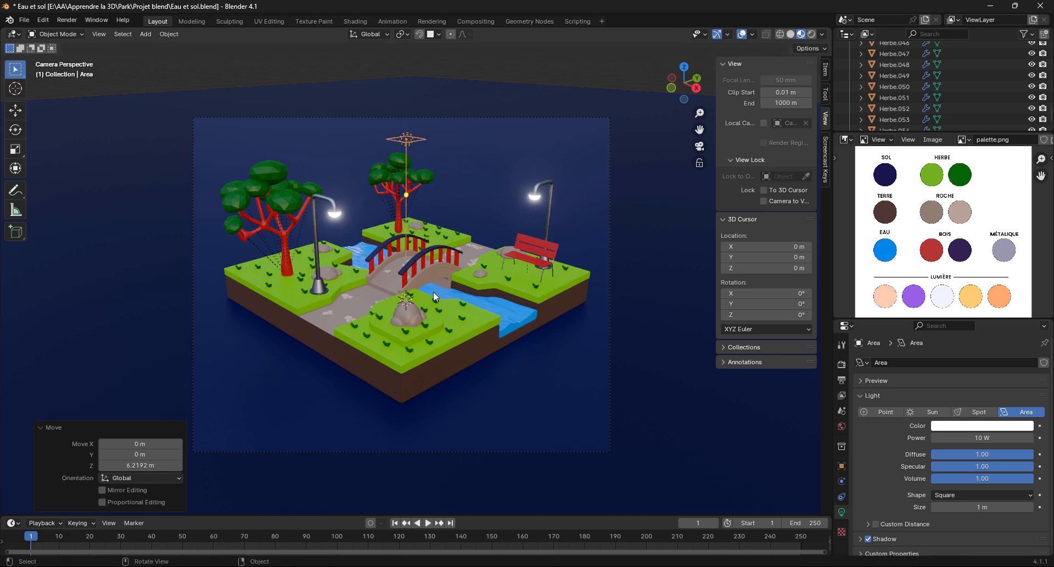
Raise the area light about another 5 m along Z, high above the park.
{"action": "scroll", "coordinate": [434, 290], "scroll_direction": "down", "scroll_amount": 3}
{"action": "middle_click_drag", "start_coordinate": [433, 281], "coordinate": [436, 353], "text": "shift"}
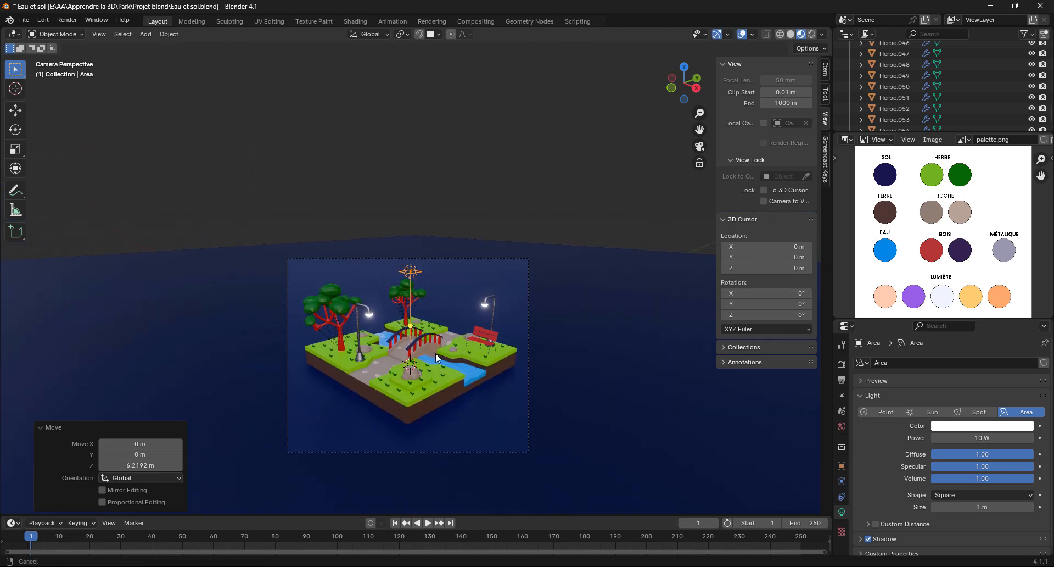
{"action": "key", "text": "g"}
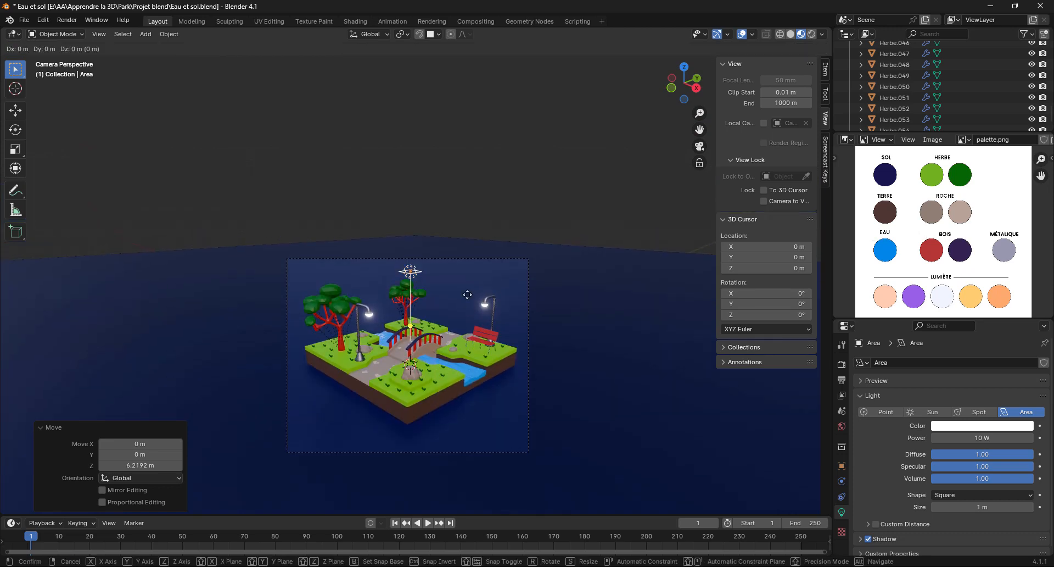
{"action": "key", "text": "z"}
{"action": "left_click", "coordinate": [467, 251]}
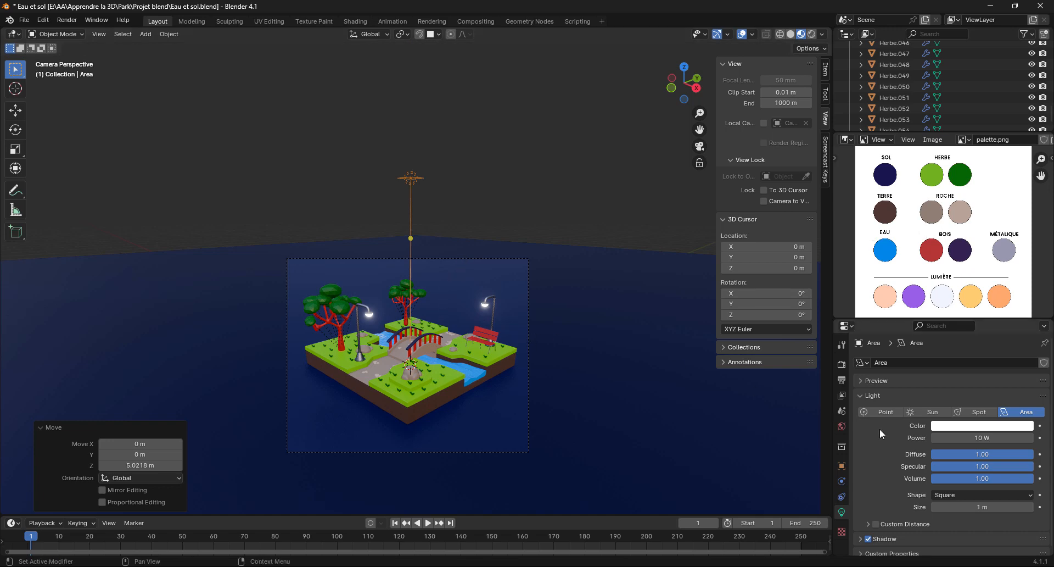
Set the area light's power to 1000 W.
{"action": "left_click", "coordinate": [980, 438]}
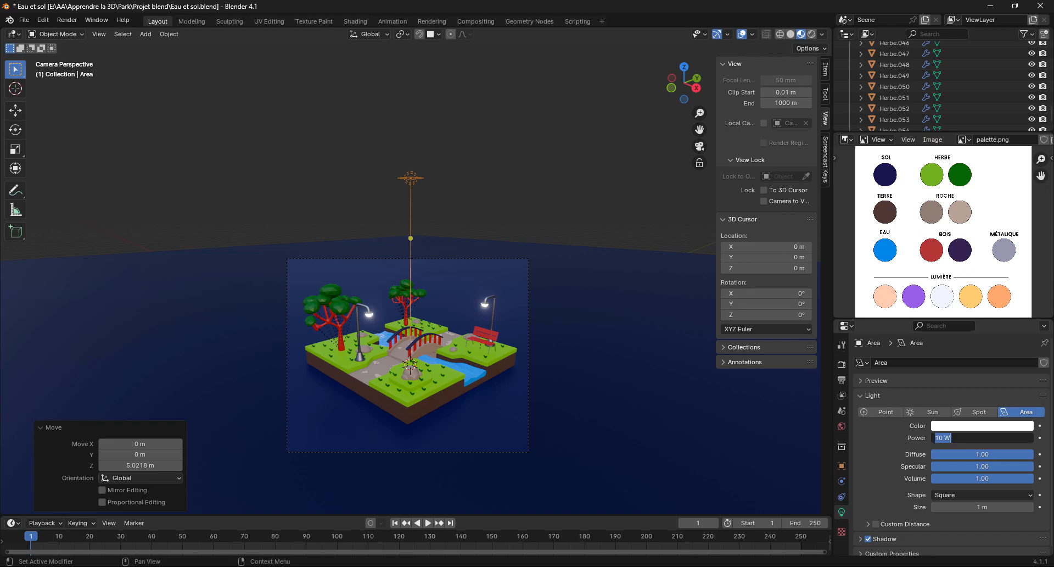
{"action": "type", "text": "1000"}
{"action": "key", "text": "Return"}
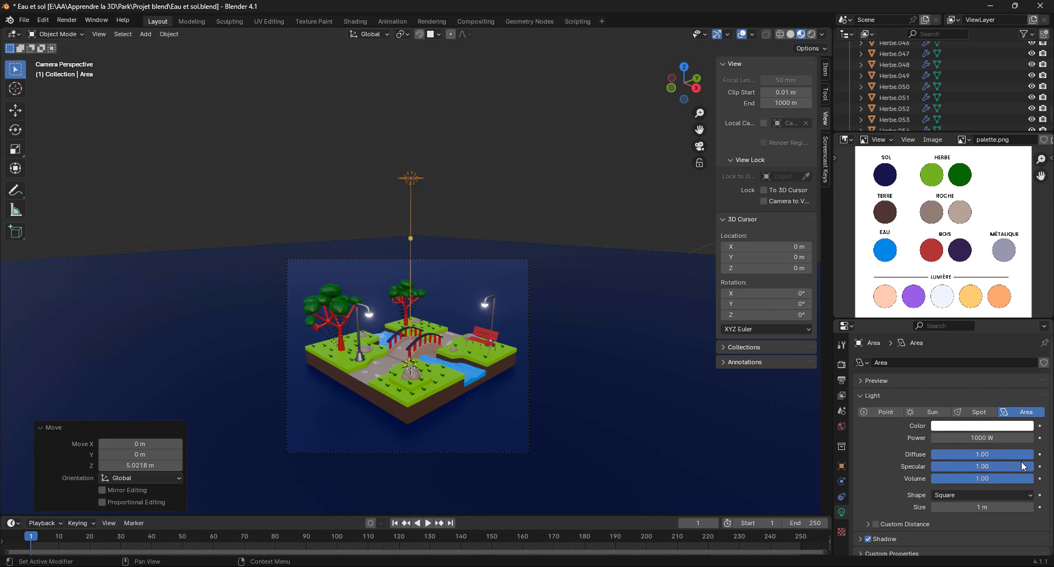
{"action": "left_click", "coordinate": [980, 453]}
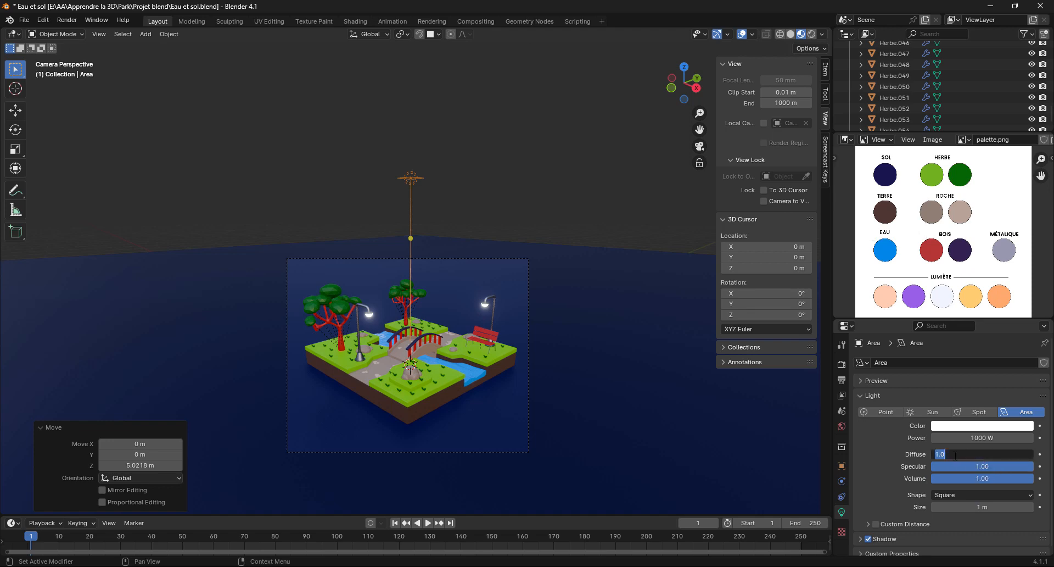
{"action": "key", "text": "Return"}
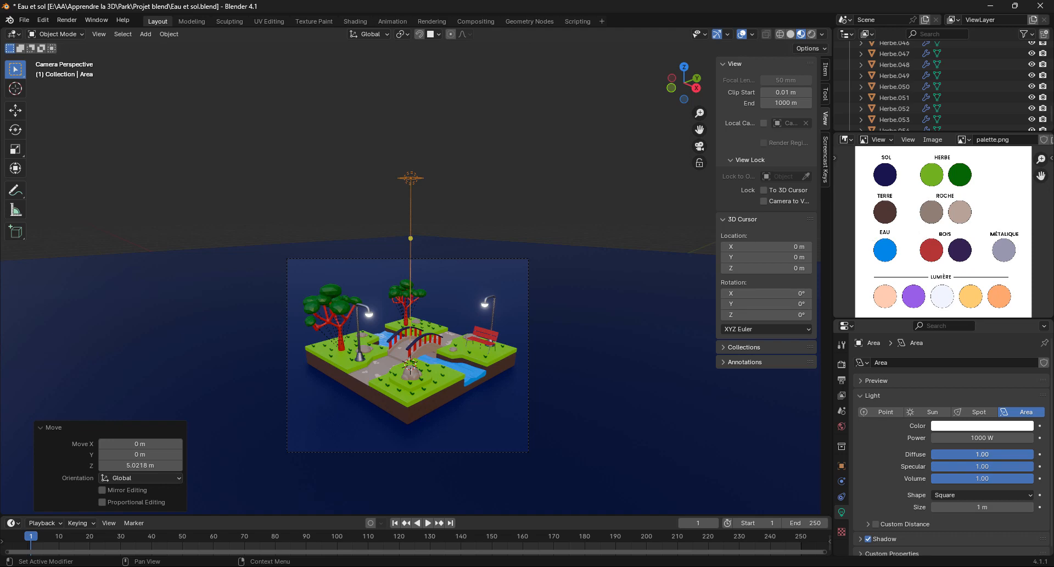
{"action": "left_click", "coordinate": [978, 453]}
{"action": "key", "text": "Return"}
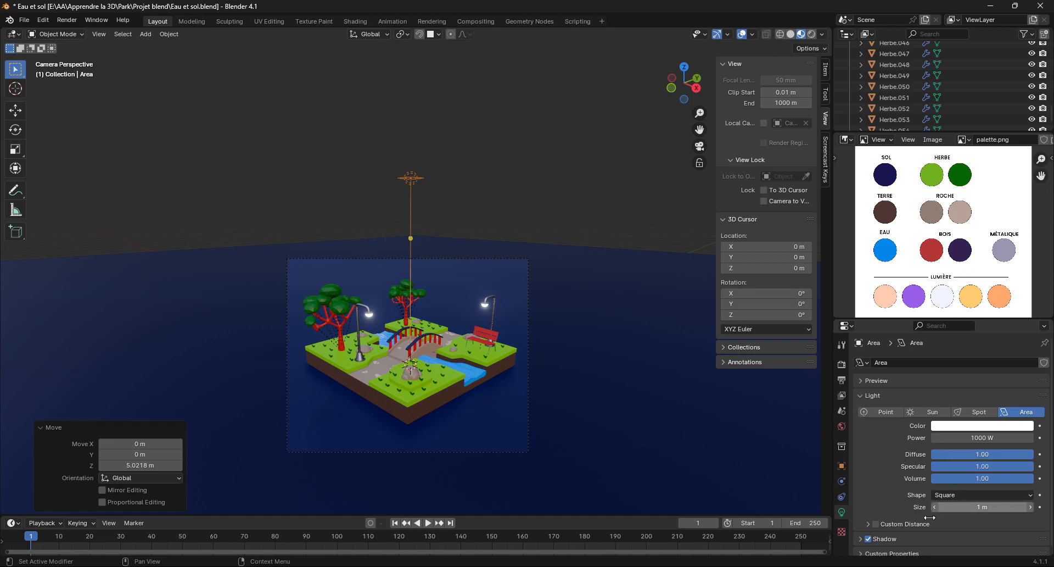
Change the area light's shape to Disk and set its size to 5 m.
{"action": "left_click", "coordinate": [957, 494]}
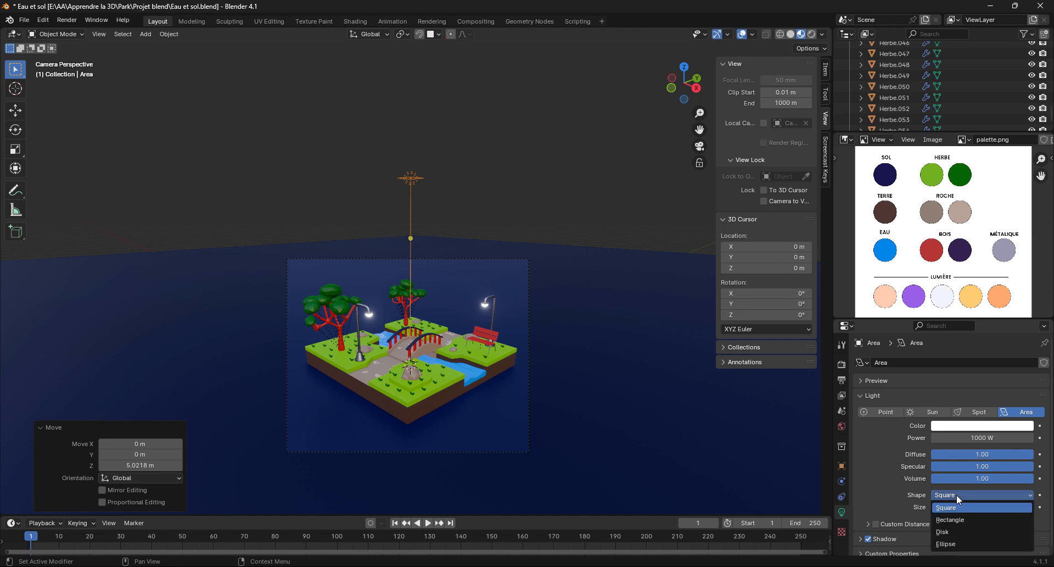
{"action": "left_click", "coordinate": [957, 530]}
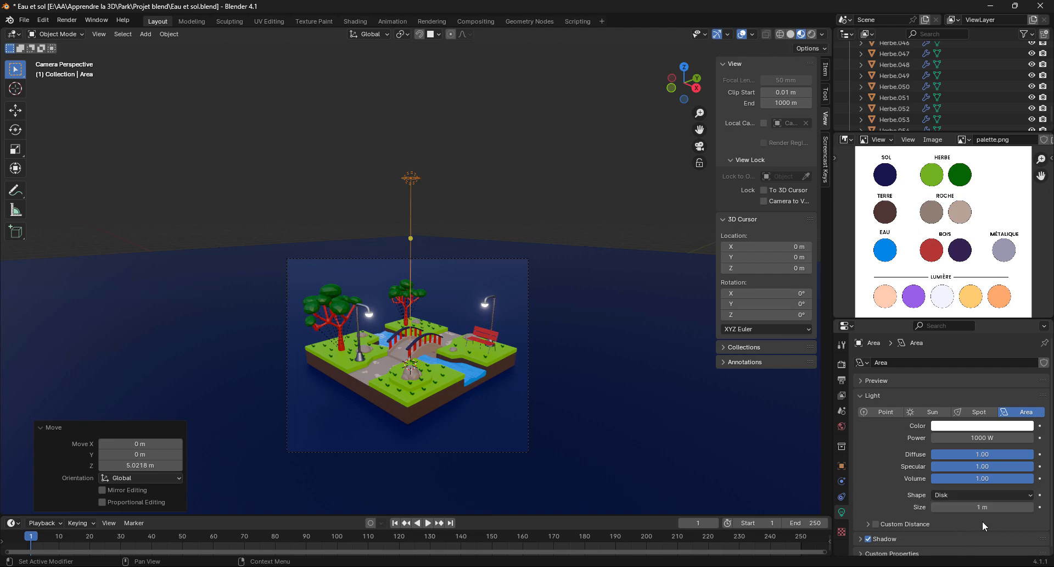
{"action": "left_click", "coordinate": [983, 507]}
{"action": "type", "text": "5"}
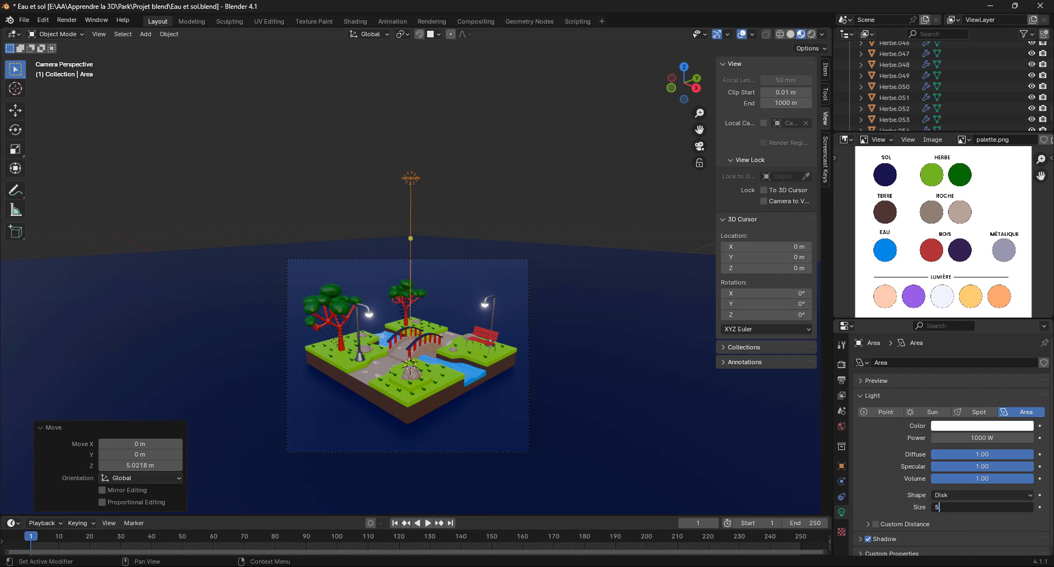
{"action": "key", "text": "Return"}
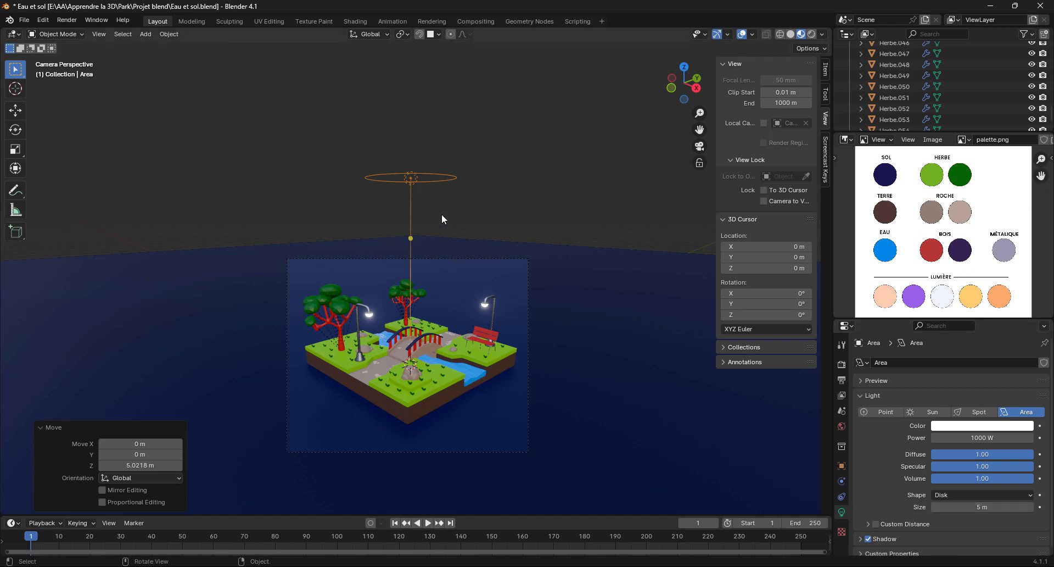
Lower the disk light about 1.9 m along the Z axis.
{"action": "key", "text": "g"}
{"action": "key", "text": "z"}
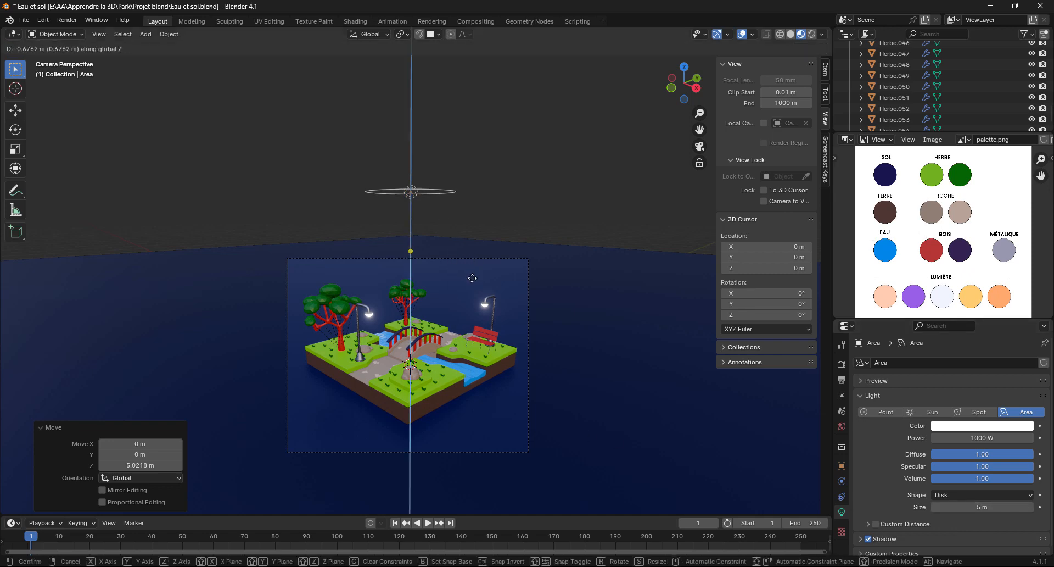
{"action": "left_click", "coordinate": [413, 276]}
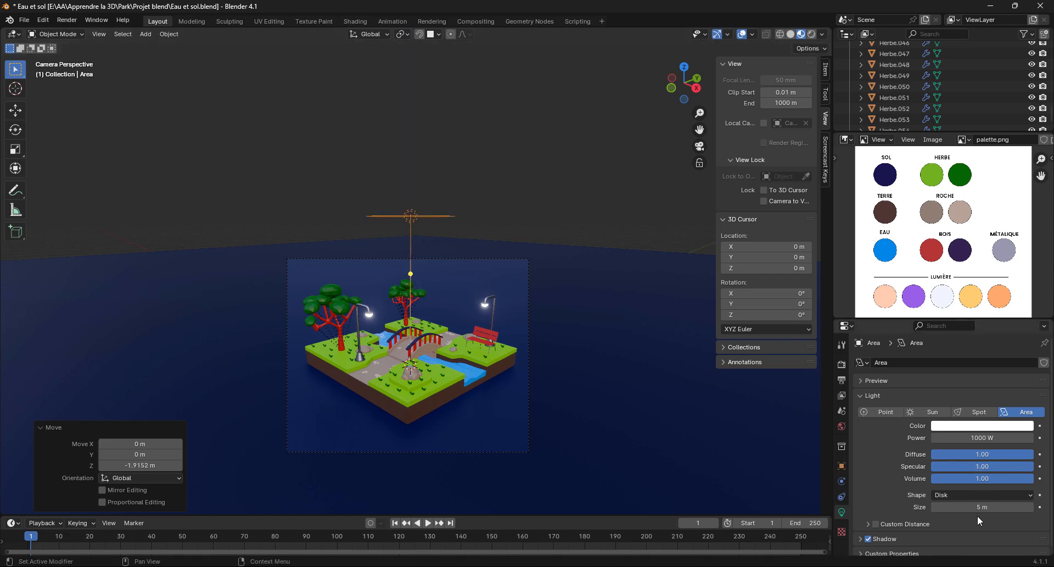
Enlarge the disk light above the park to a size of 6 m.
{"action": "left_click_drag", "start_coordinate": [978, 507], "coordinate": [1011, 506]}
{"action": "left_click", "coordinate": [1016, 507]}
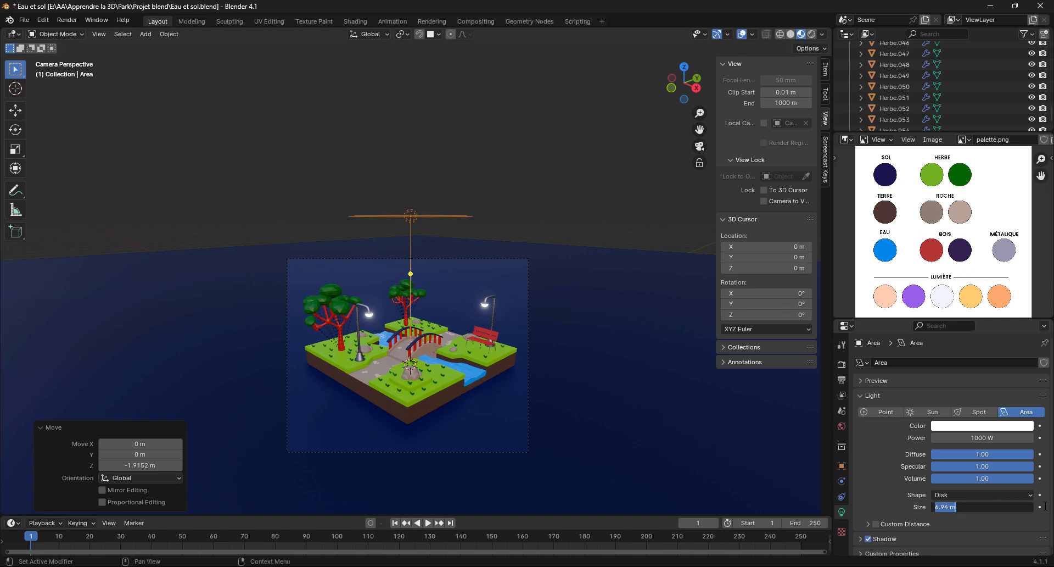
{"action": "type", "text": "6"}
{"action": "key", "text": "Return"}
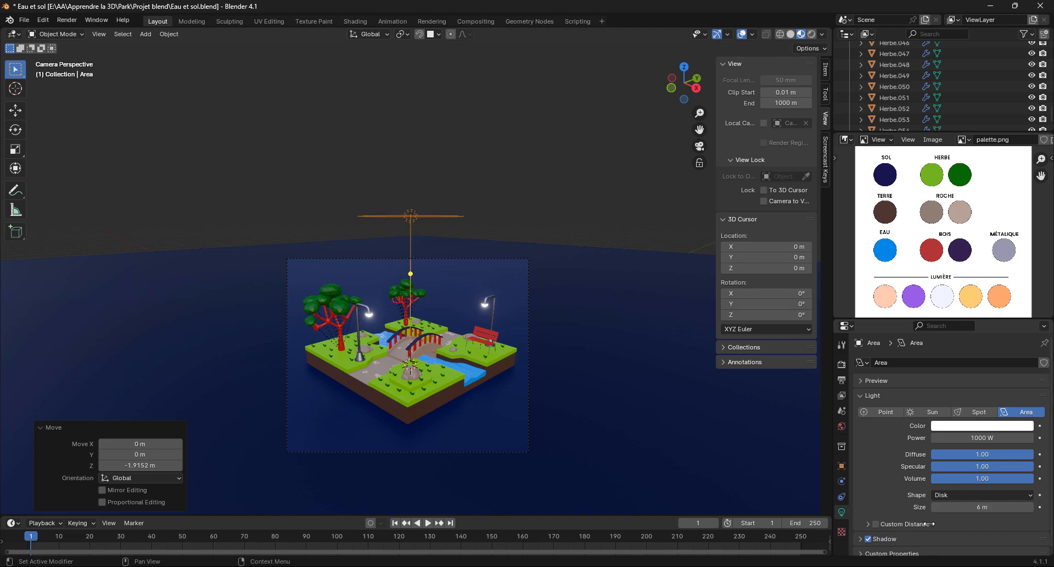
Set the area light's color by sampling the yellow LUMIÈRE swatch in the palette image.
{"action": "scroll", "coordinate": [915, 504], "scroll_direction": "down", "scroll_amount": 1}
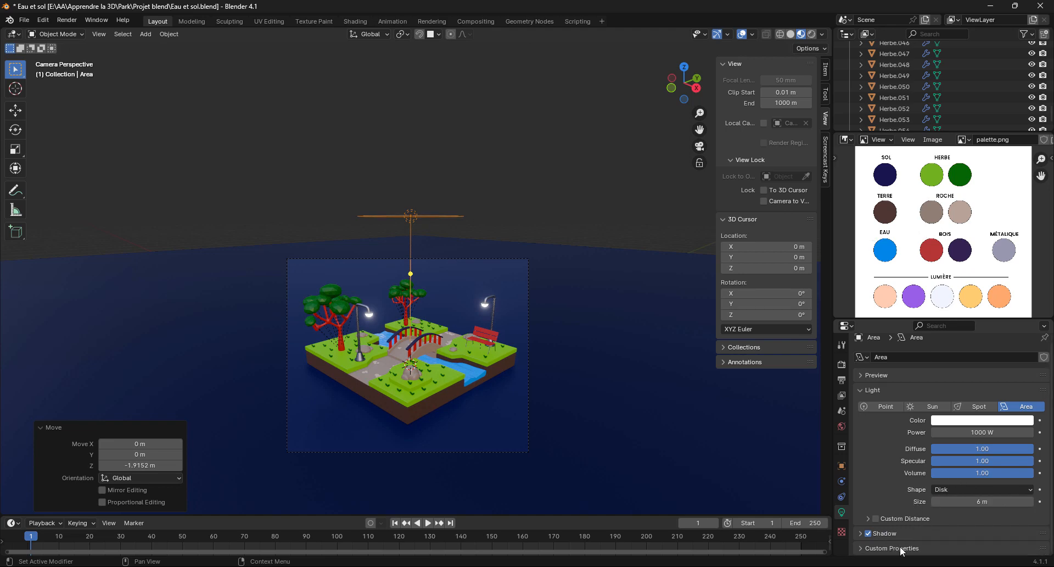
{"action": "scroll", "coordinate": [475, 379], "scroll_direction": "up", "scroll_amount": 3}
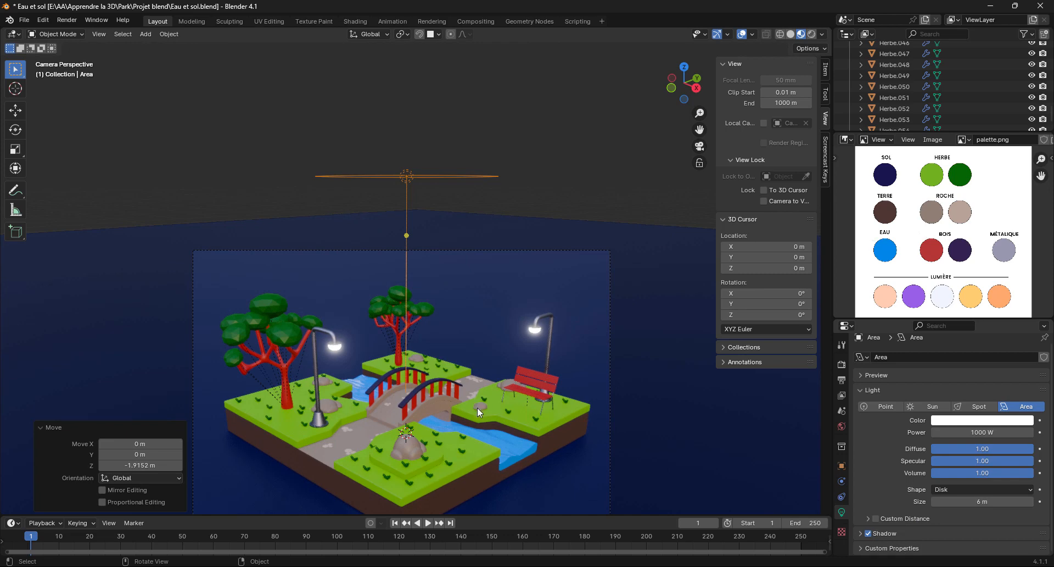
{"action": "middle_click_drag", "start_coordinate": [476, 408], "coordinate": [475, 279], "text": "shift"}
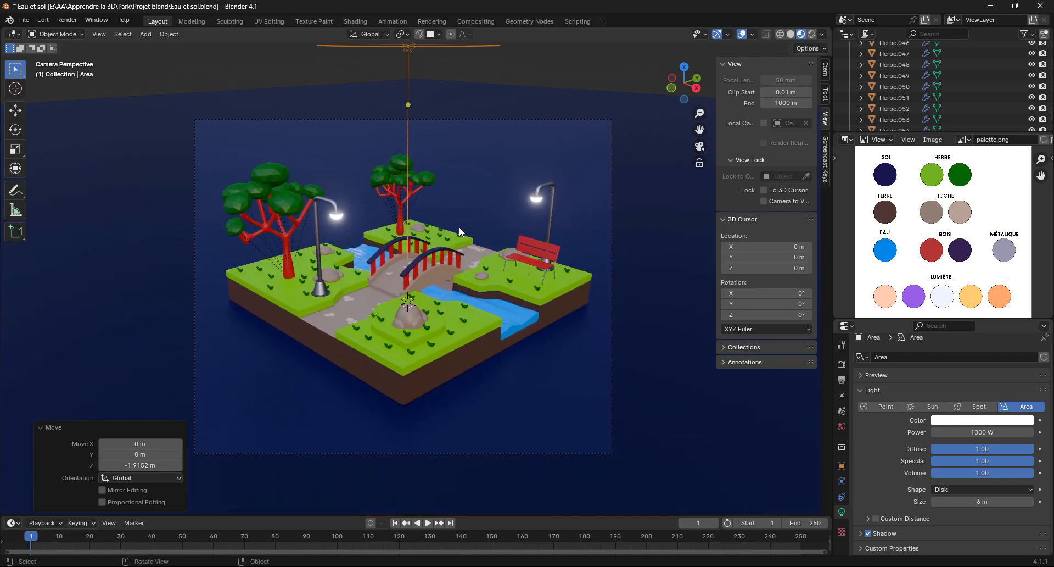
{"action": "left_click", "coordinate": [983, 420]}
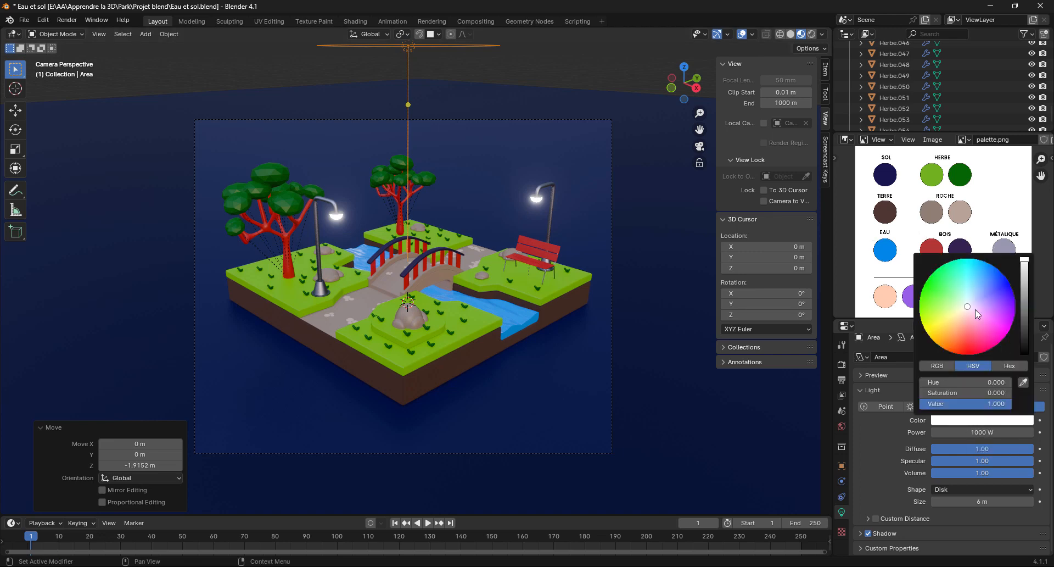
{"action": "left_click", "coordinate": [1024, 382]}
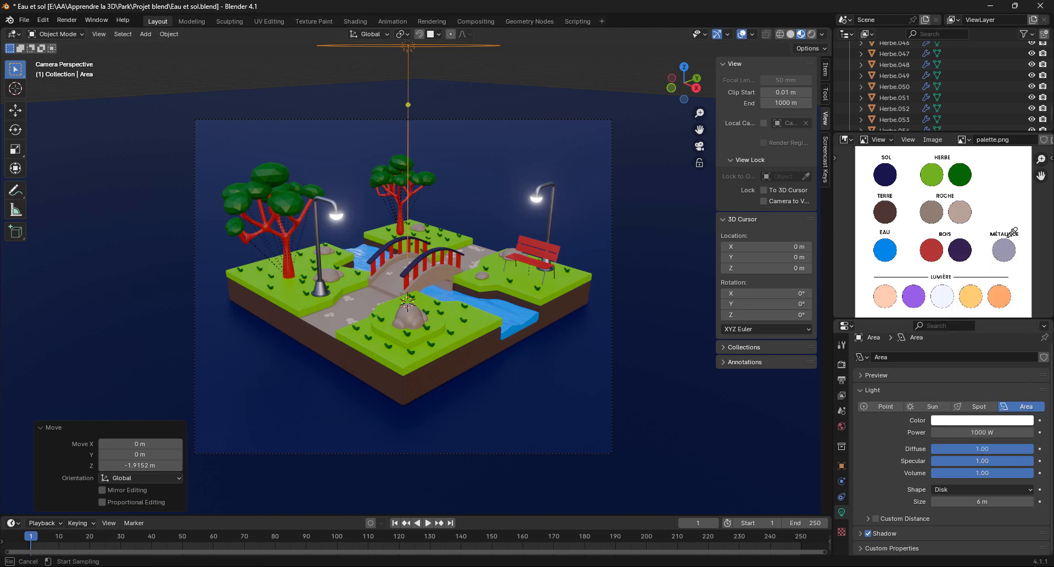
{"action": "left_click", "coordinate": [976, 292]}
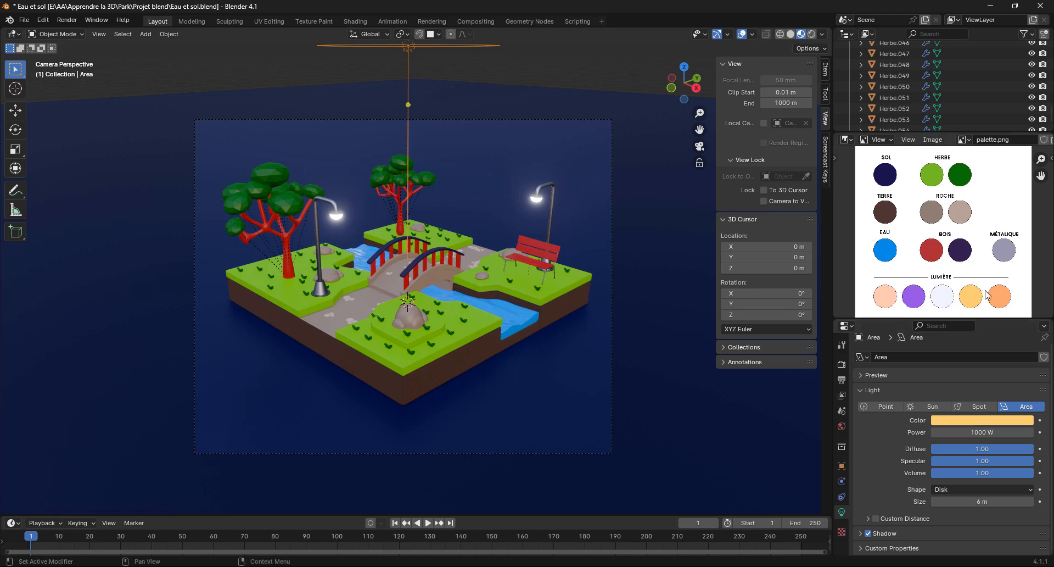
Set the street lamp's Lampe emission color by sampling the yellow LUMIÈRE swatch in the palette image.
{"action": "left_click", "coordinate": [537, 205]}
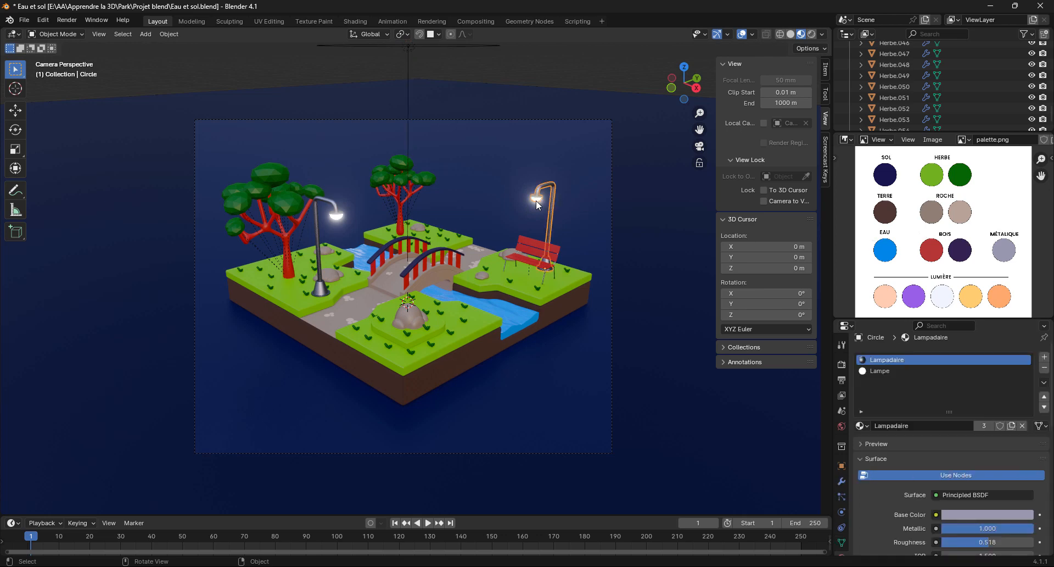
{"action": "left_click", "coordinate": [884, 371]}
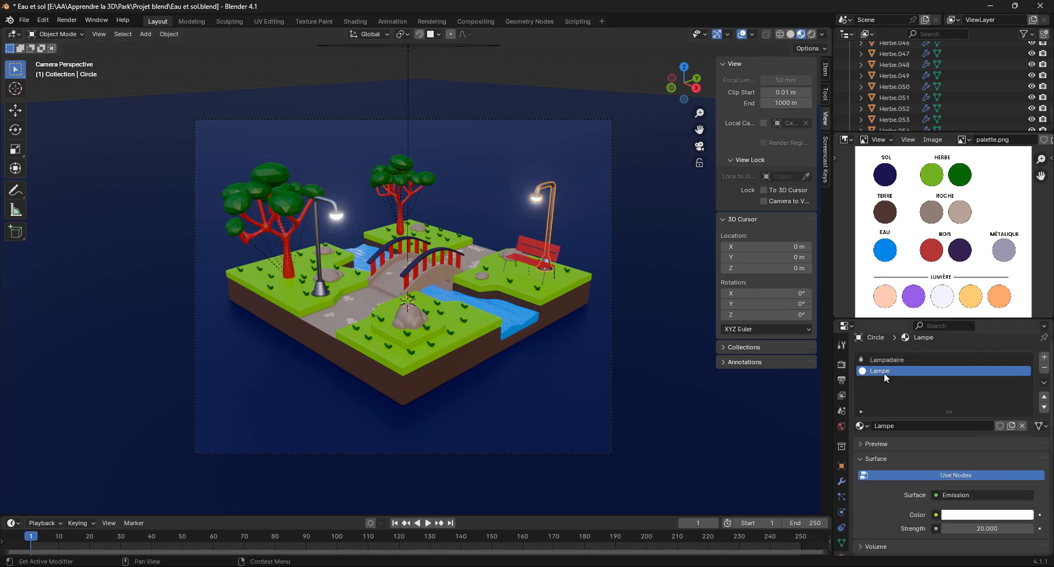
{"action": "left_click", "coordinate": [967, 519]}
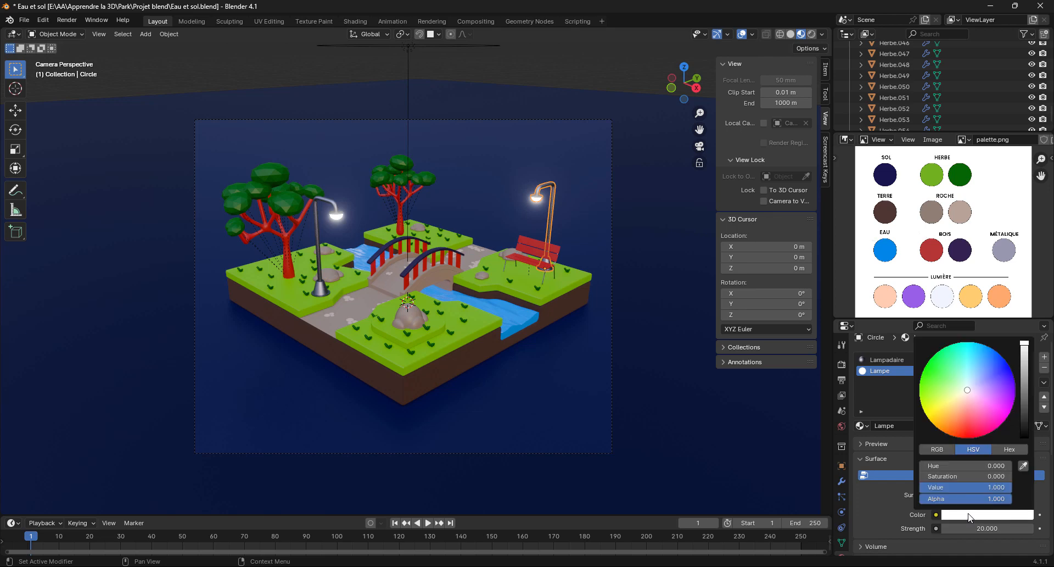
{"action": "left_click", "coordinate": [1022, 467]}
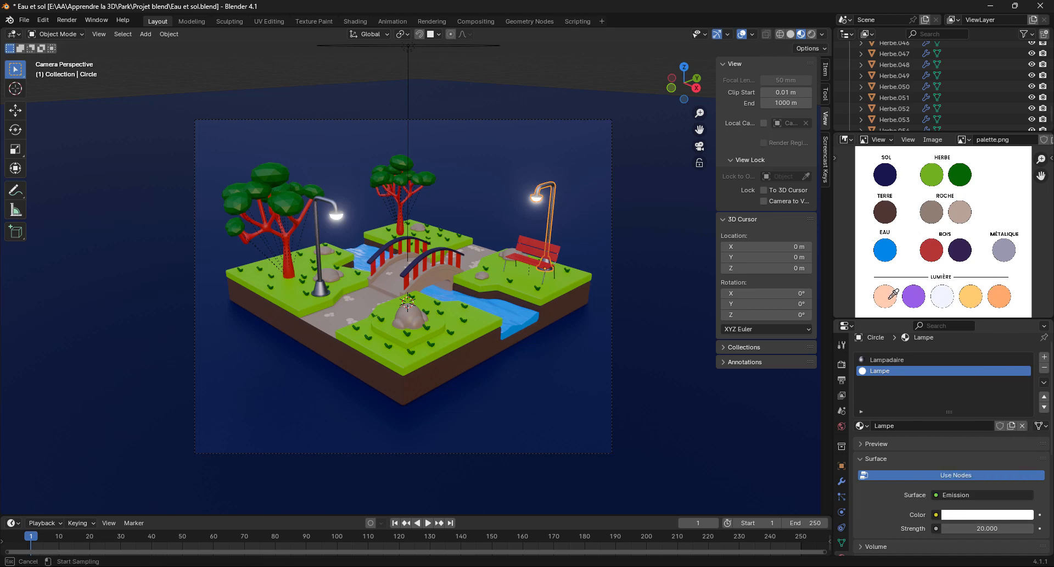
{"action": "left_click", "coordinate": [976, 297]}
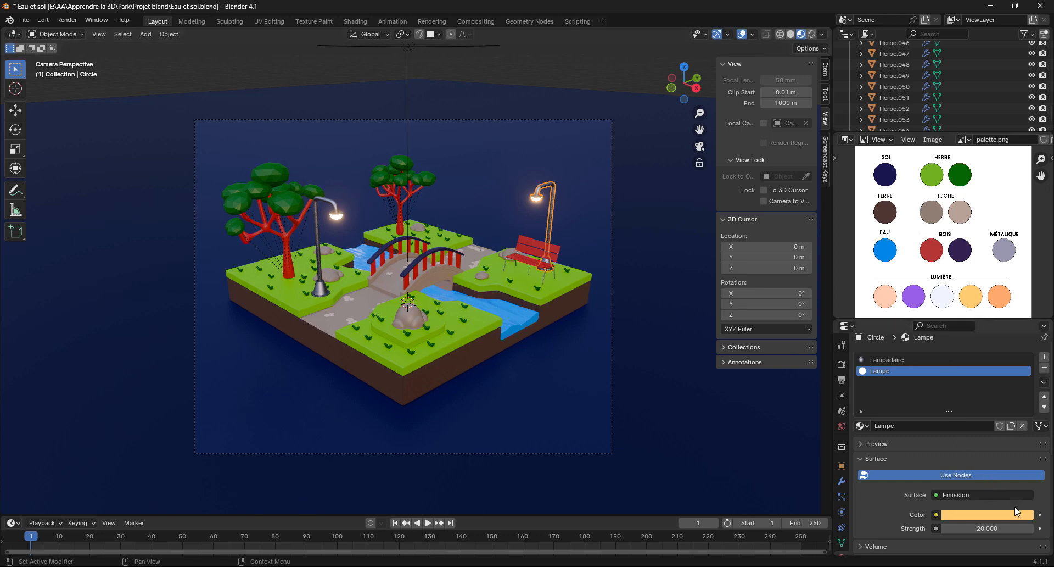
Enable Scene Lights and Scene World in the viewport shading settings.
{"action": "scroll", "coordinate": [430, 216], "scroll_direction": "up", "scroll_amount": 1}
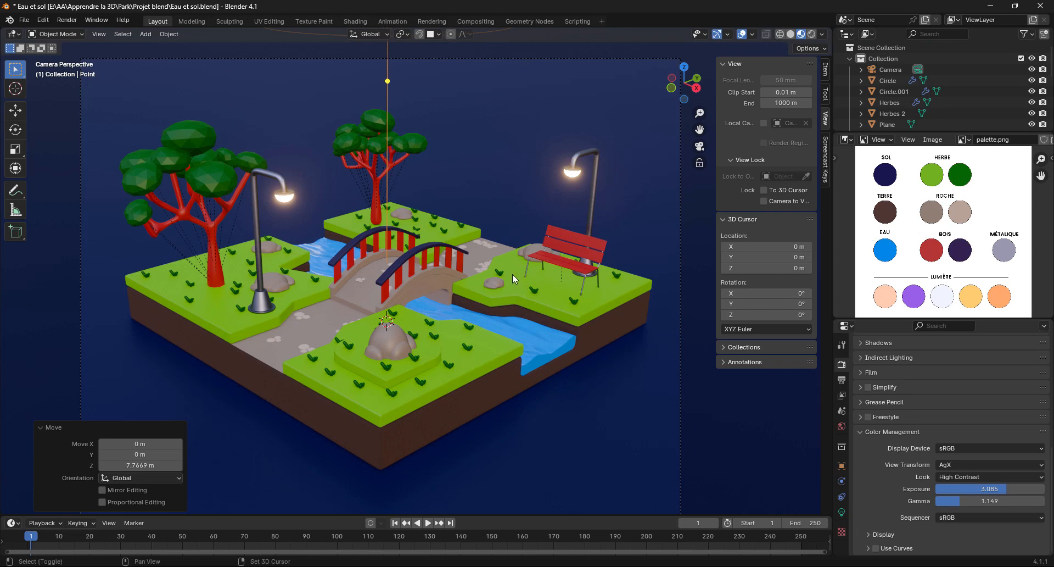
{"action": "middle_click_drag", "start_coordinate": [513, 301], "coordinate": [503, 300], "text": "shift"}
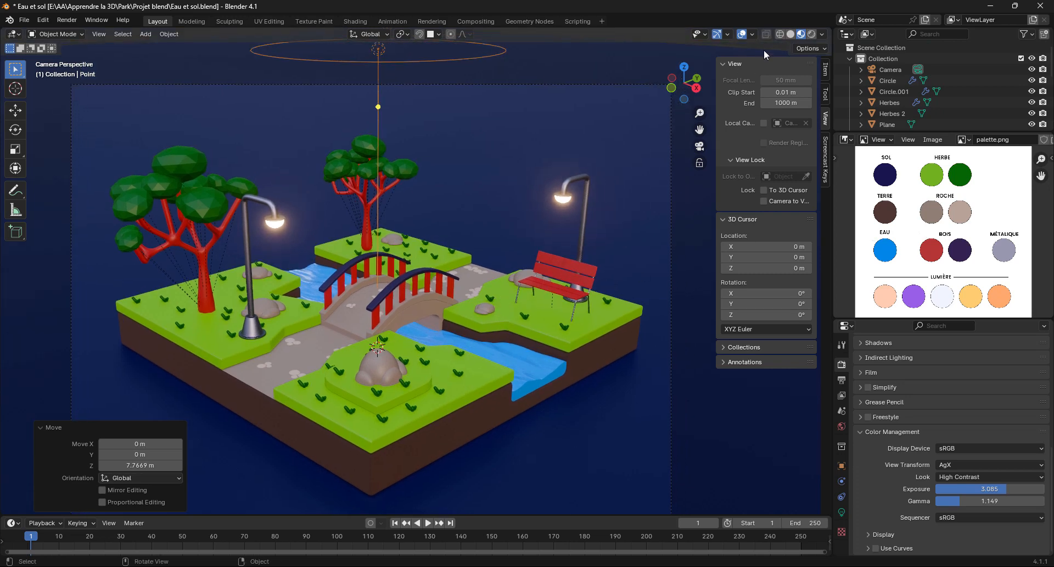
{"action": "left_click", "coordinate": [823, 34]}
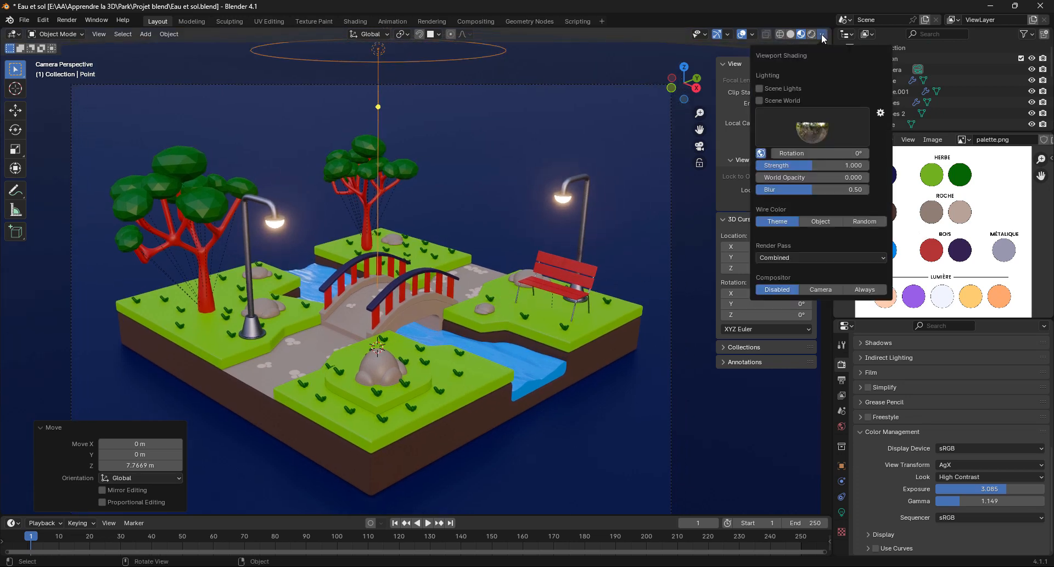
{"action": "left_click", "coordinate": [759, 89]}
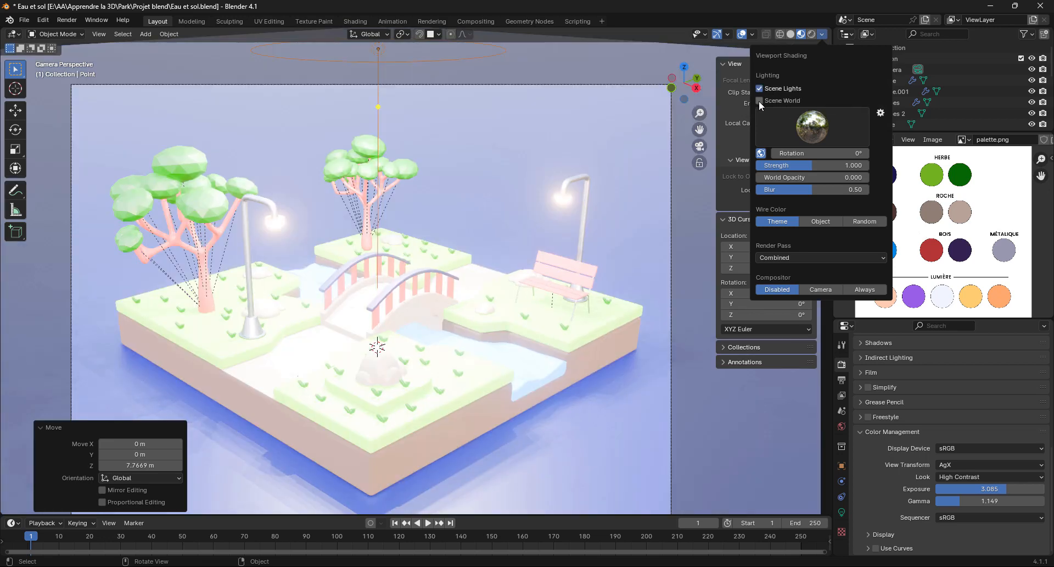
{"action": "left_click", "coordinate": [760, 102]}
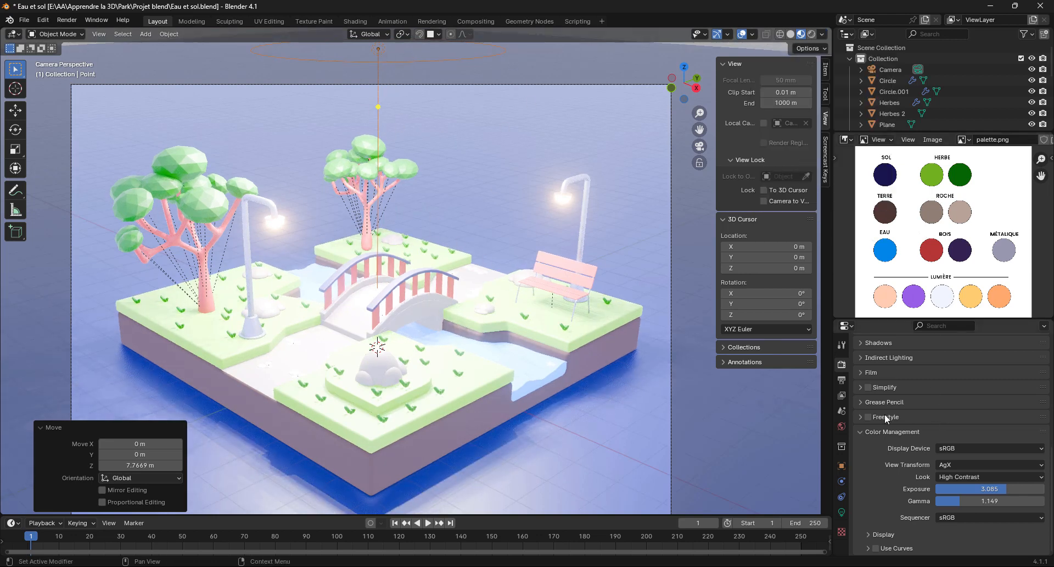
Set the world background strength to 0.5.
{"action": "left_click", "coordinate": [841, 512]}
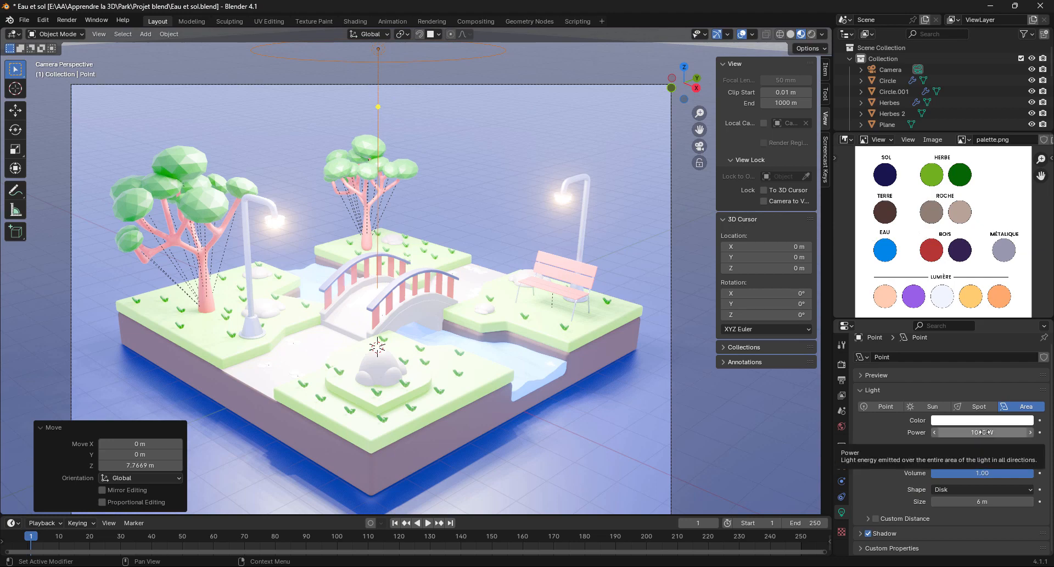
{"action": "left_click", "coordinate": [841, 427]}
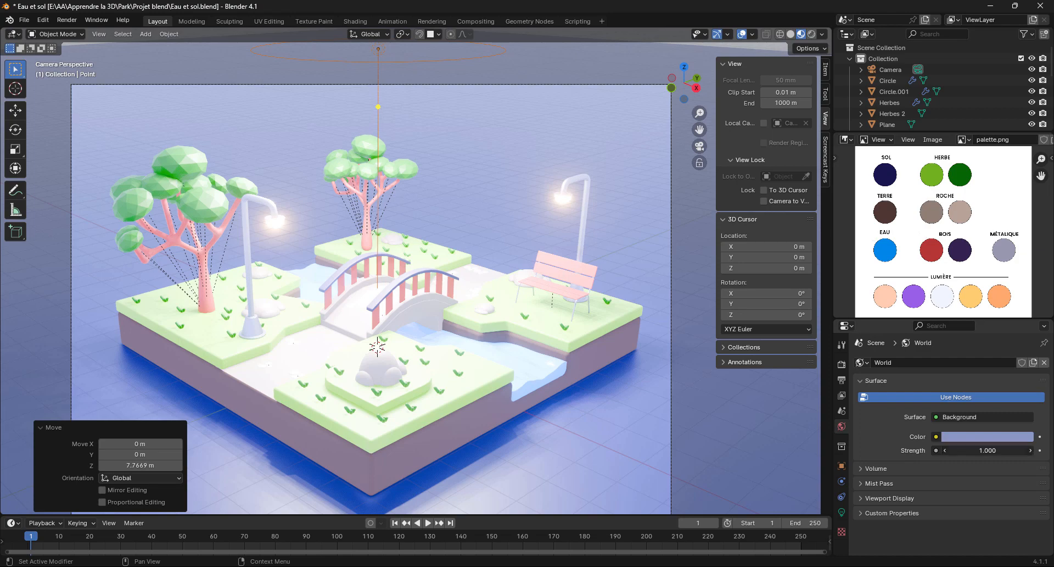
{"action": "left_click_drag", "start_coordinate": [987, 450], "coordinate": [933, 450]}
{"action": "left_click_drag", "start_coordinate": [987, 450], "coordinate": [954, 450]}
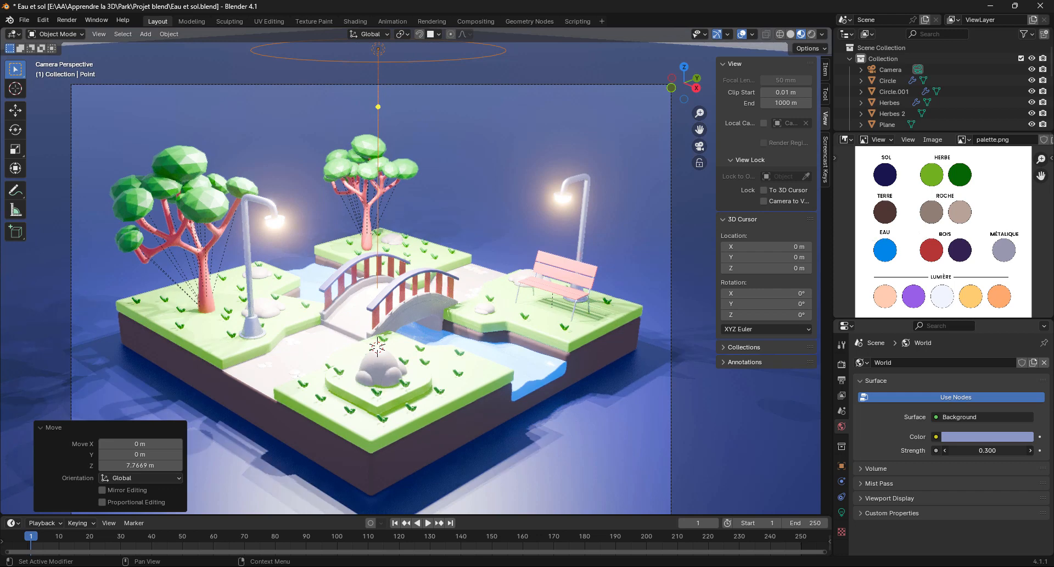
{"action": "left_click", "coordinate": [986, 450]}
{"action": "type", "text": "."}
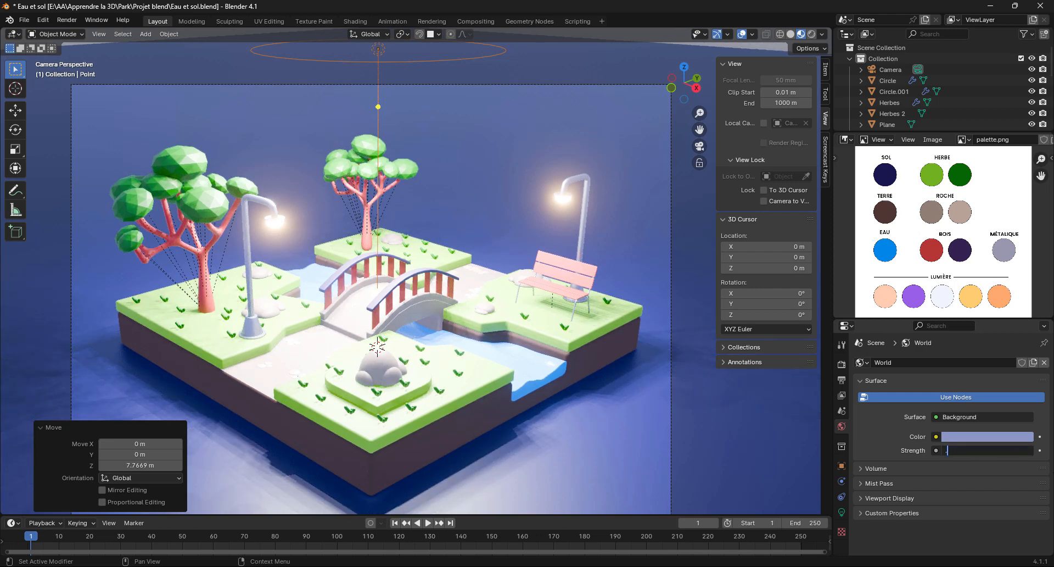
{"action": "type", "text": "5"}
{"action": "key", "text": "Return"}
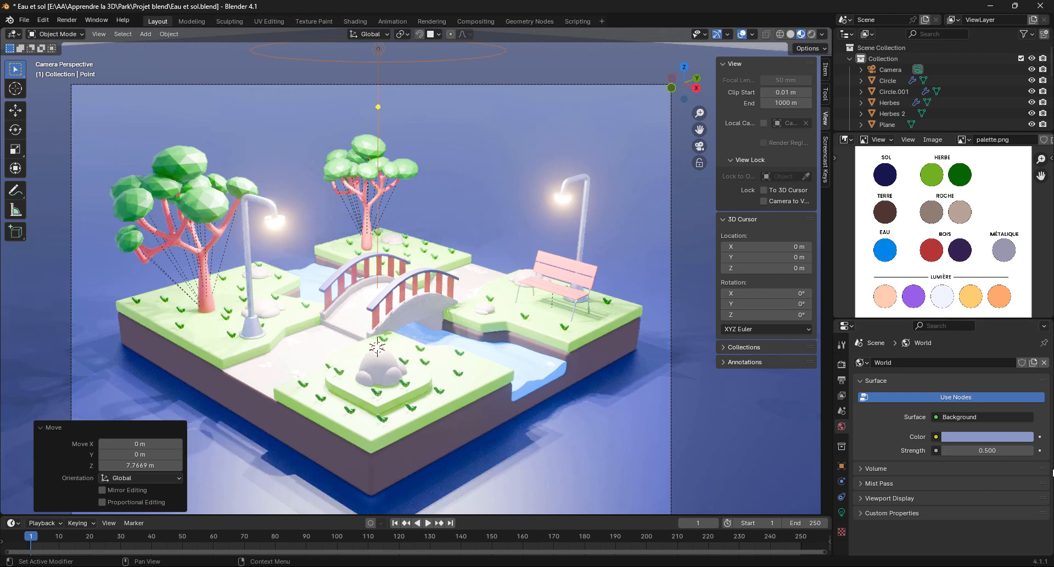
Set the render's color management exposure to 2.
{"action": "left_click", "coordinate": [842, 362]}
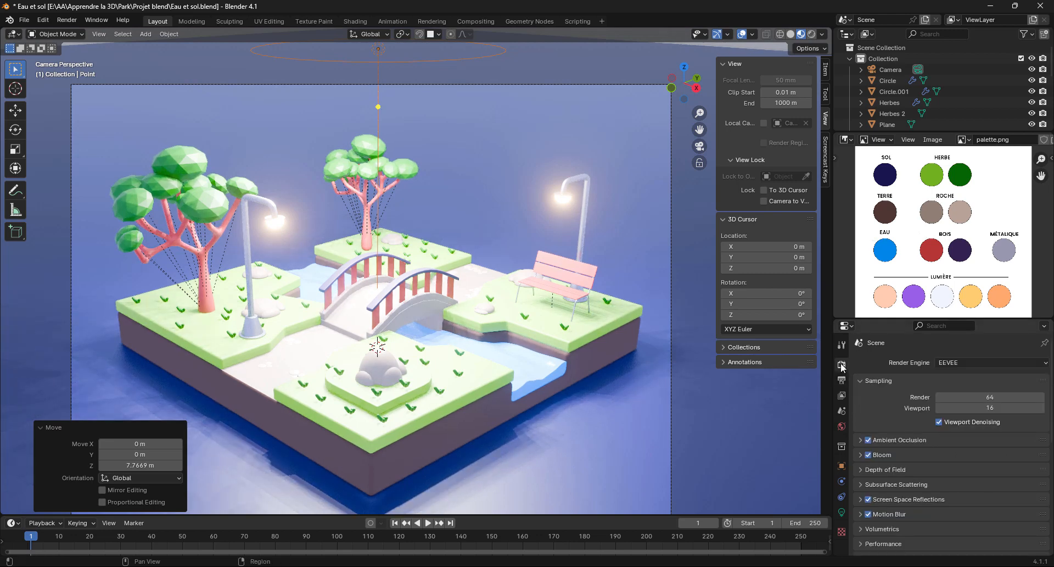
{"action": "scroll", "coordinate": [911, 493], "scroll_direction": "down", "scroll_amount": 10}
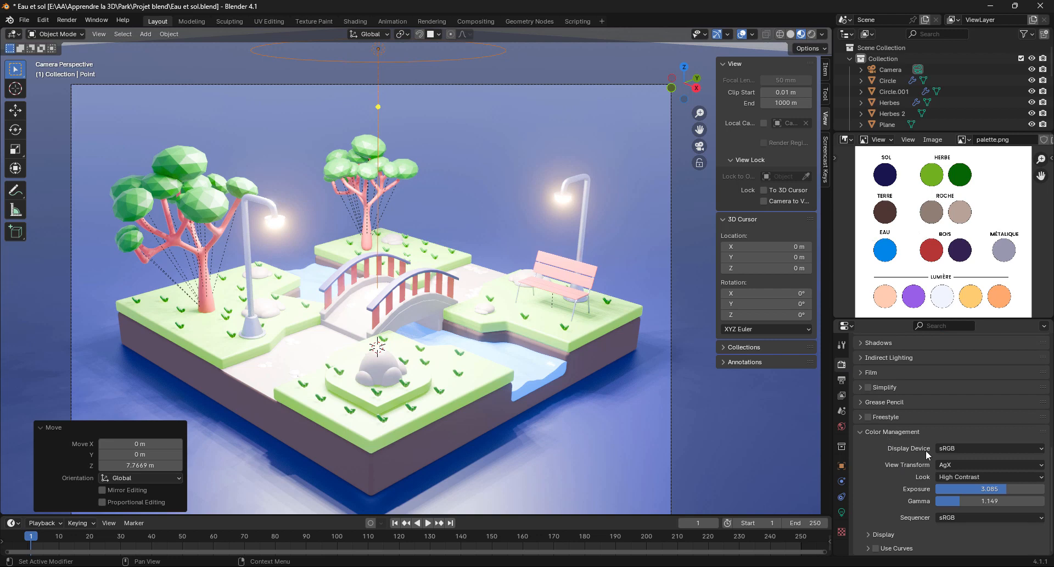
{"action": "left_click_drag", "start_coordinate": [990, 488], "coordinate": [966, 489]}
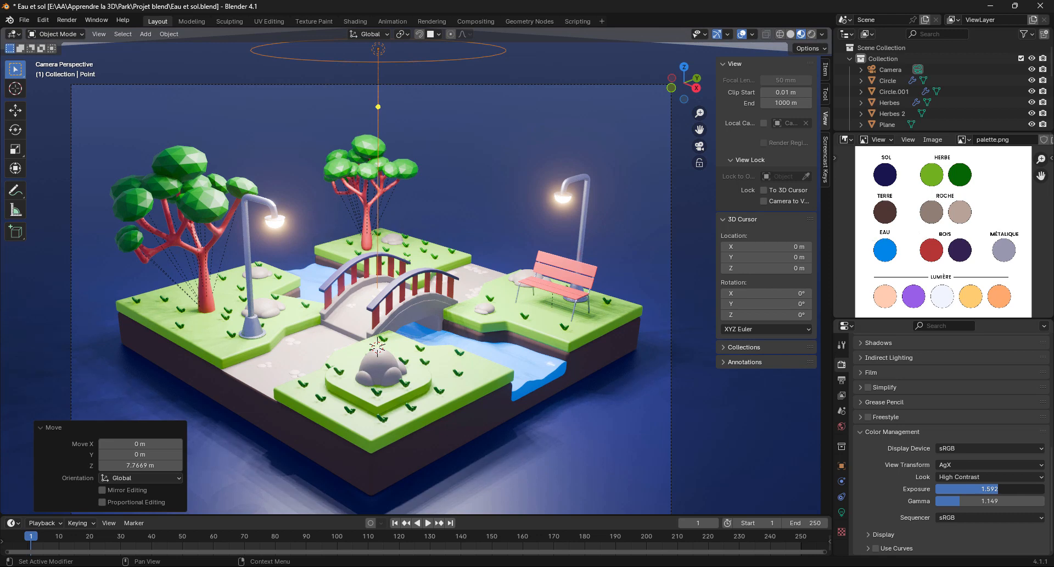
{"action": "left_click_drag", "start_coordinate": [990, 489], "coordinate": [985, 488]}
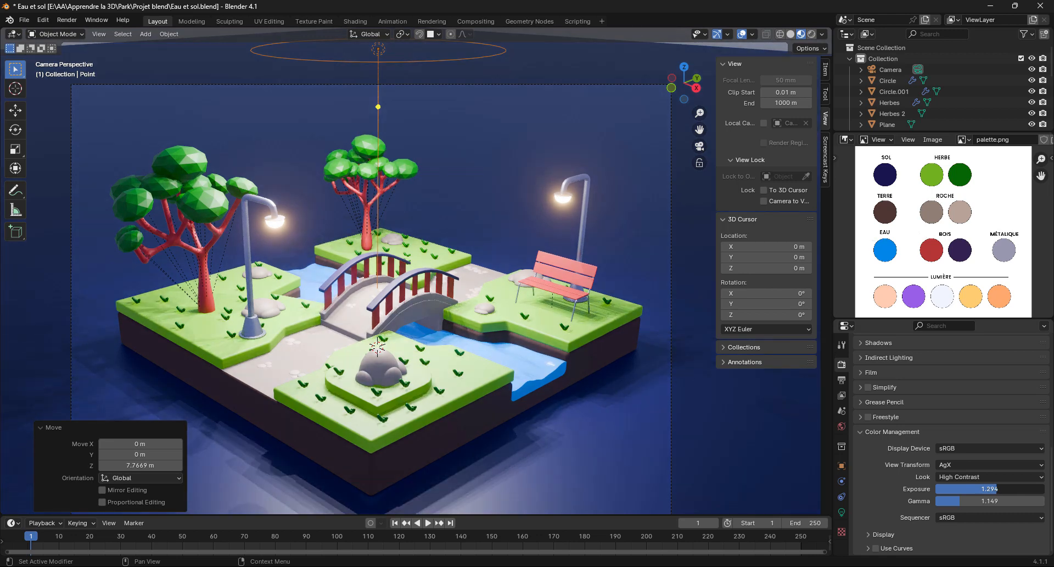
{"action": "left_click", "coordinate": [994, 488]}
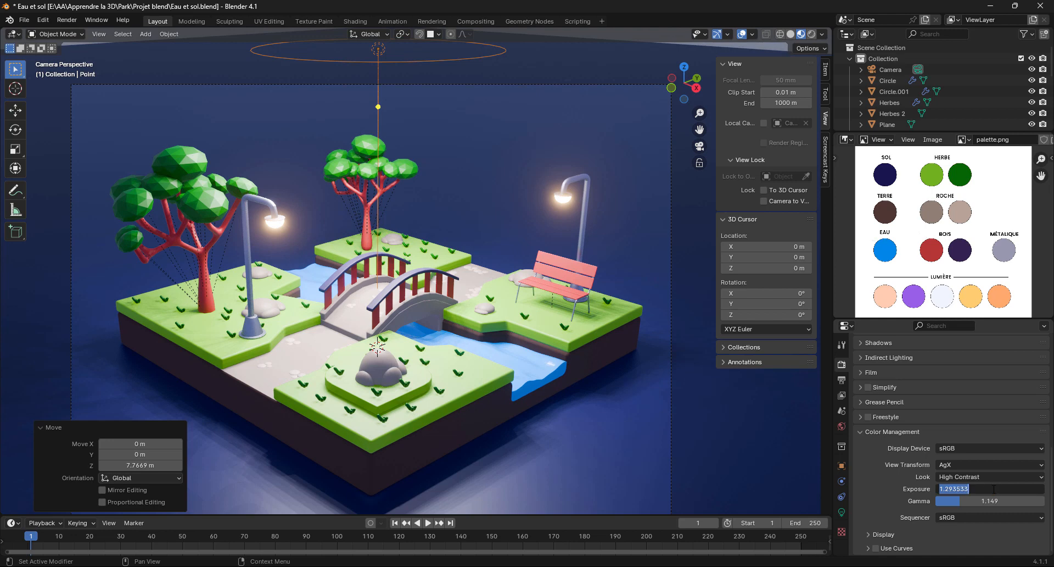
{"action": "type", "text": "2"}
{"action": "key", "text": "Return"}
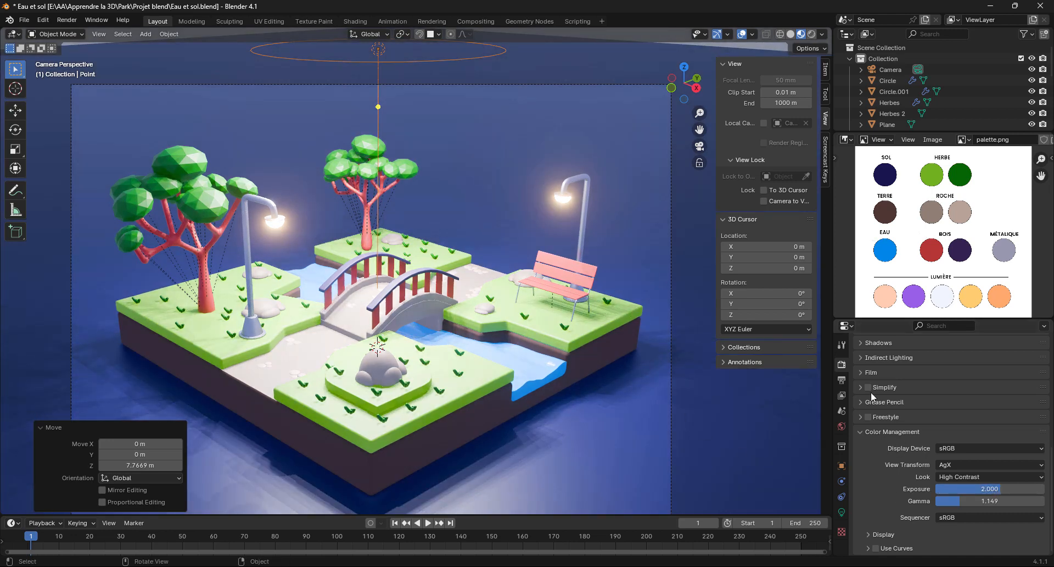
Reduce the overhead disk light's power to 500 W.
{"action": "left_click", "coordinate": [842, 513]}
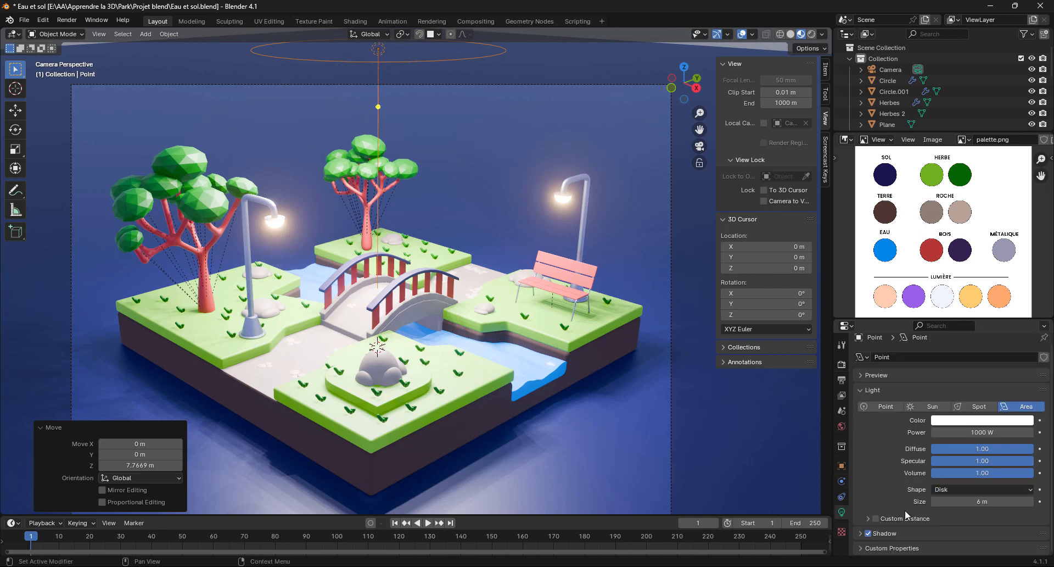
{"action": "left_click", "coordinate": [983, 432]}
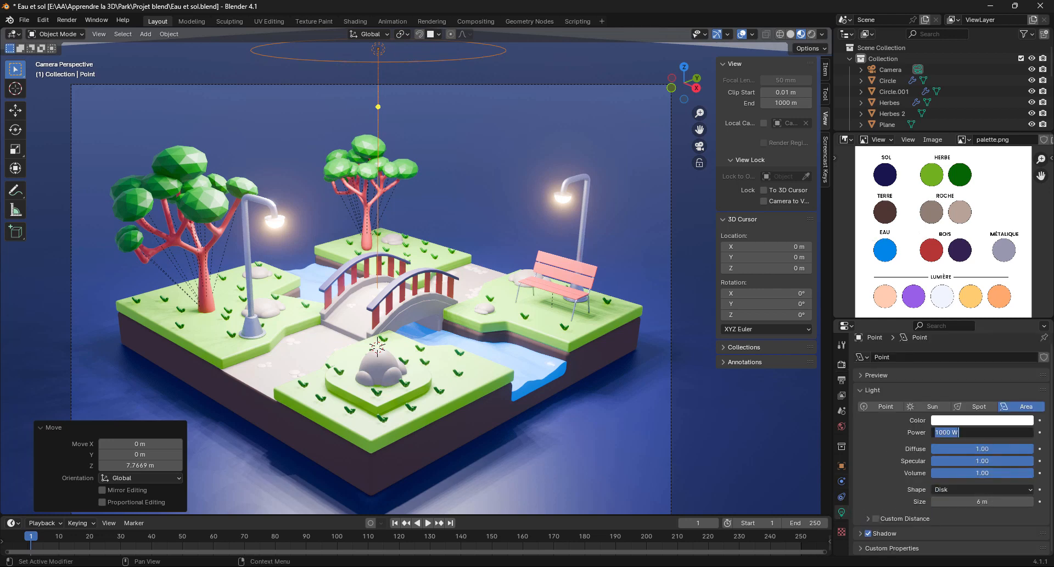
{"action": "type", "text": "800"}
{"action": "key", "text": "Return"}
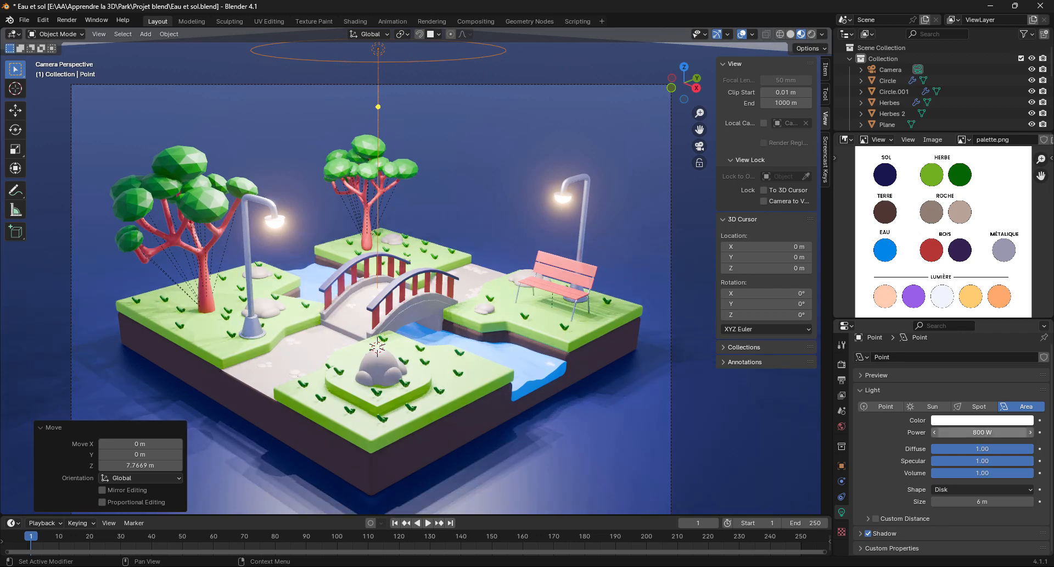
{"action": "left_click", "coordinate": [983, 432]}
{"action": "type", "text": "500"}
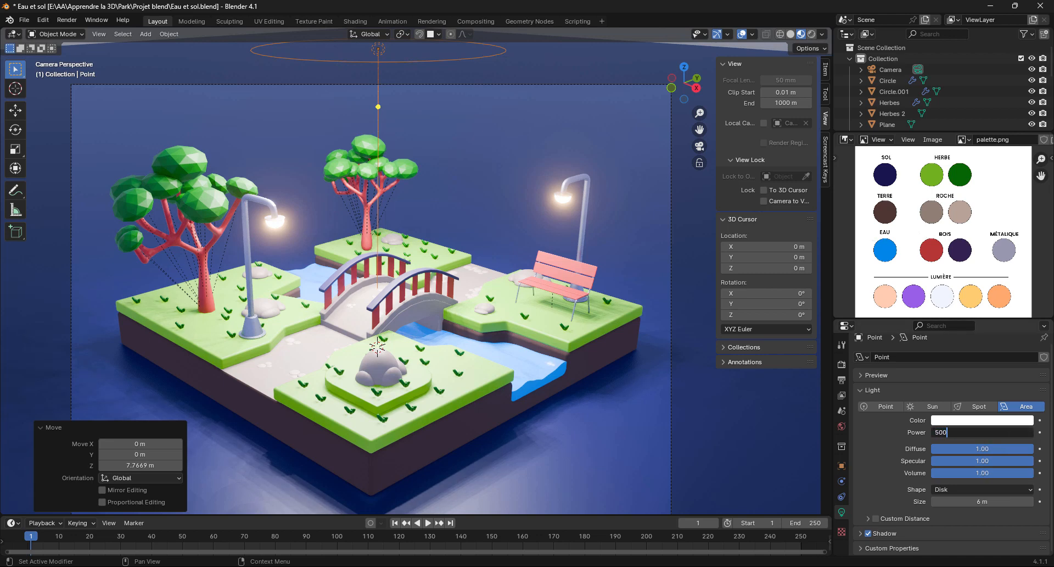
{"action": "key", "text": "Return"}
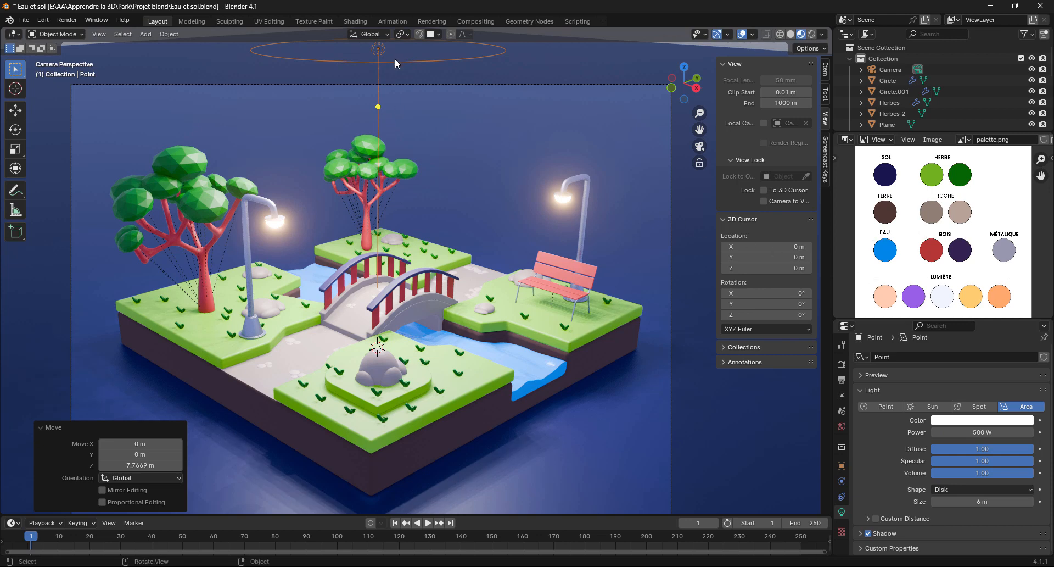
Raise the overhead disk light about 5.11 m along the Z axis.
{"action": "key", "text": "g"}
{"action": "key", "text": "z"}
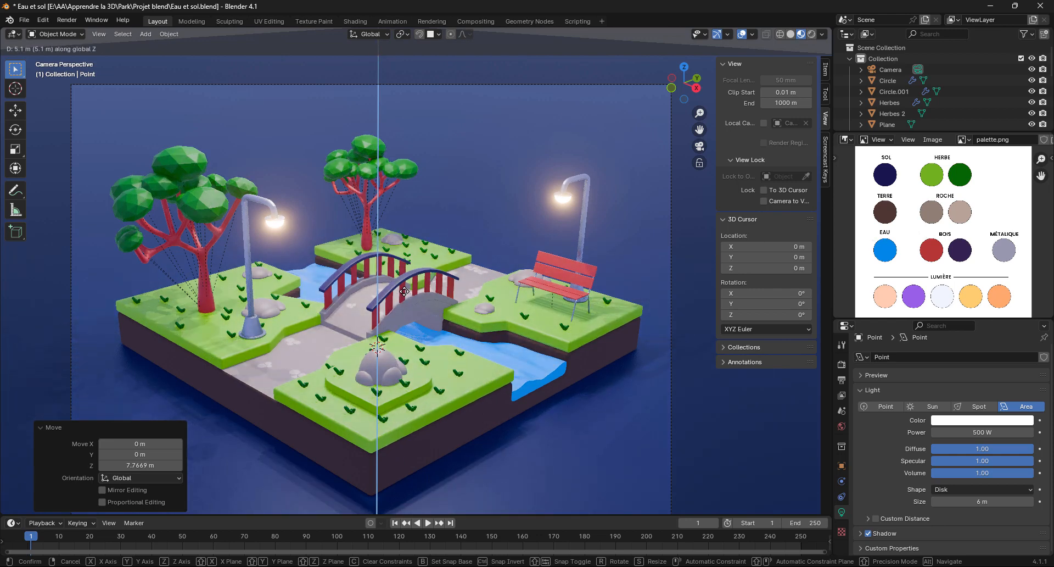
{"action": "left_click", "coordinate": [404, 291]}
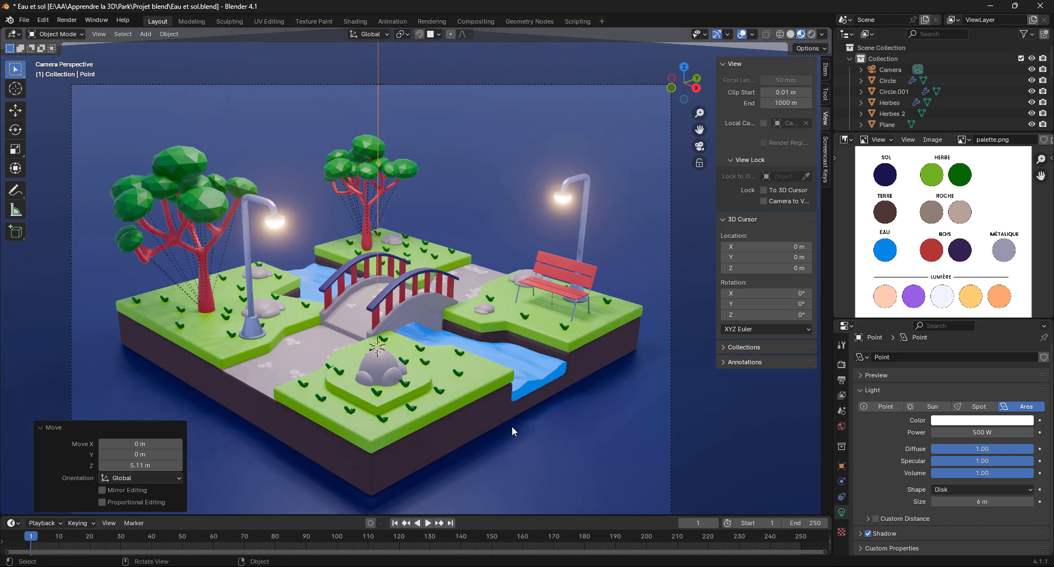
{"action": "middle_click_drag", "start_coordinate": [512, 427], "coordinate": [516, 400], "text": "shift"}
{"action": "scroll", "coordinate": [516, 390], "scroll_direction": "down", "scroll_amount": 2}
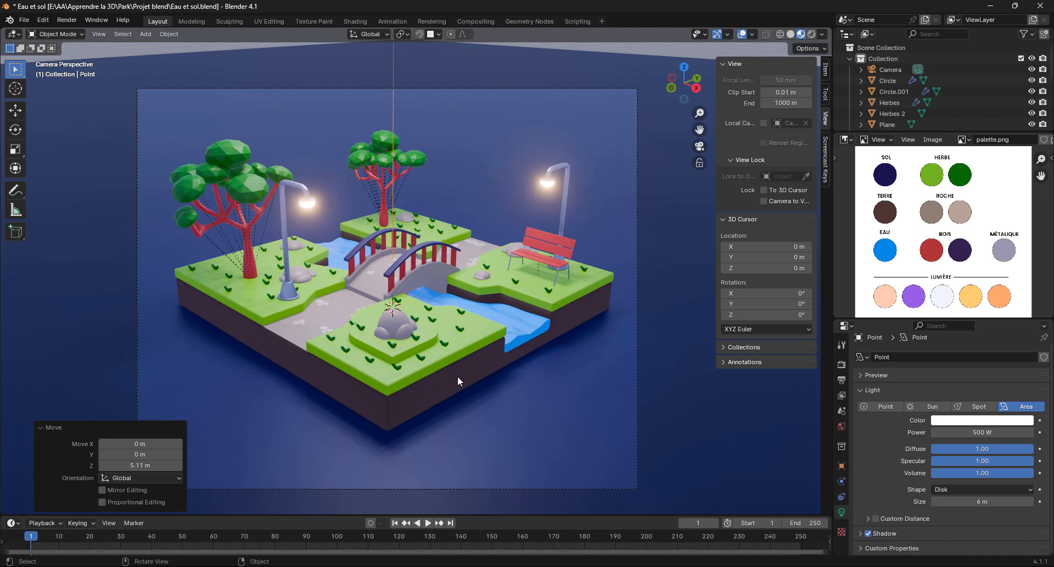
Set the roughness of the lawn's Herbe material to 1.0.
{"action": "left_click", "coordinate": [476, 334]}
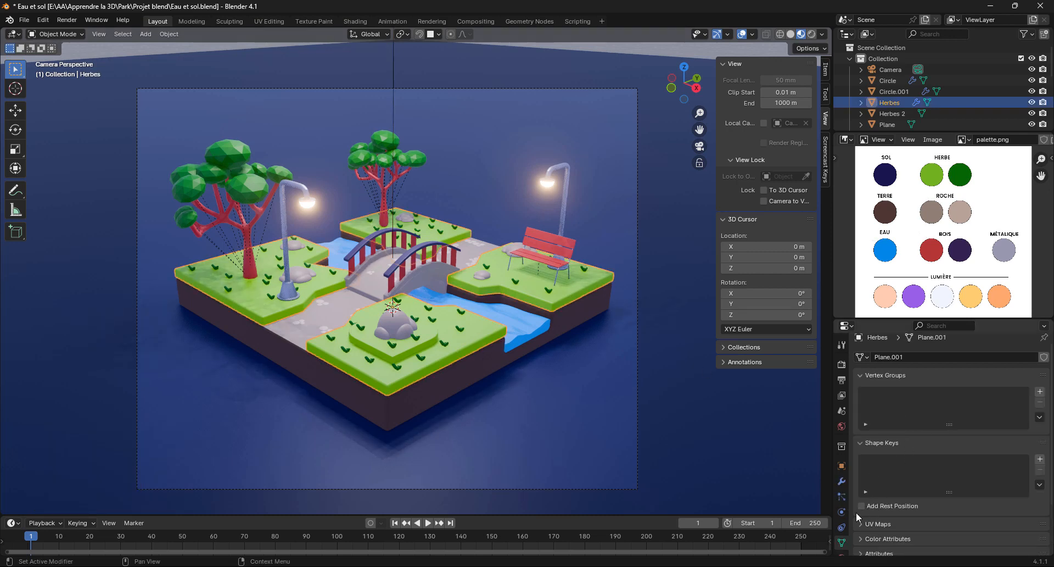
{"action": "scroll", "coordinate": [846, 516], "scroll_direction": "down", "scroll_amount": 2}
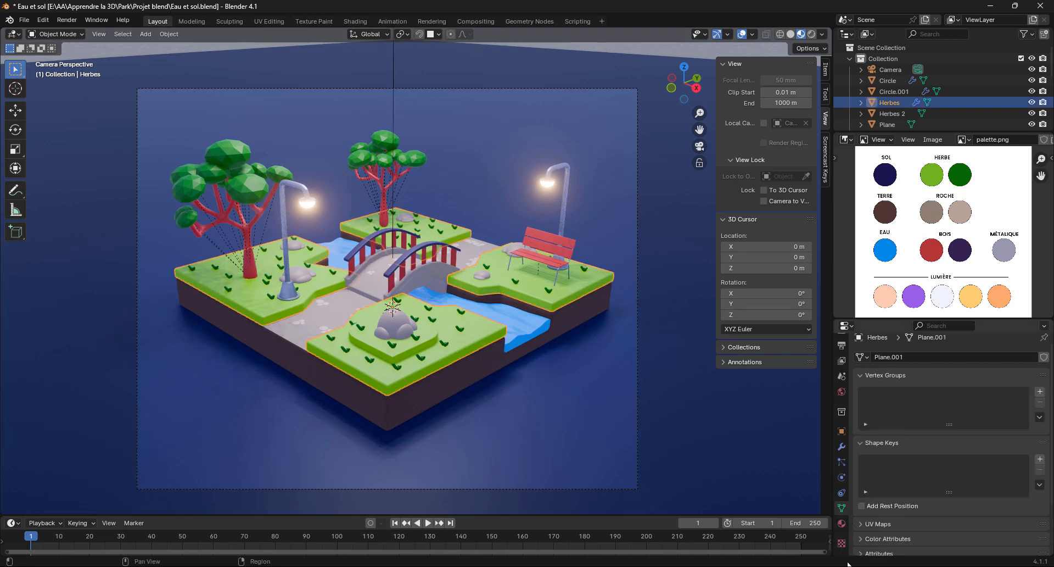
{"action": "left_click", "coordinate": [842, 523]}
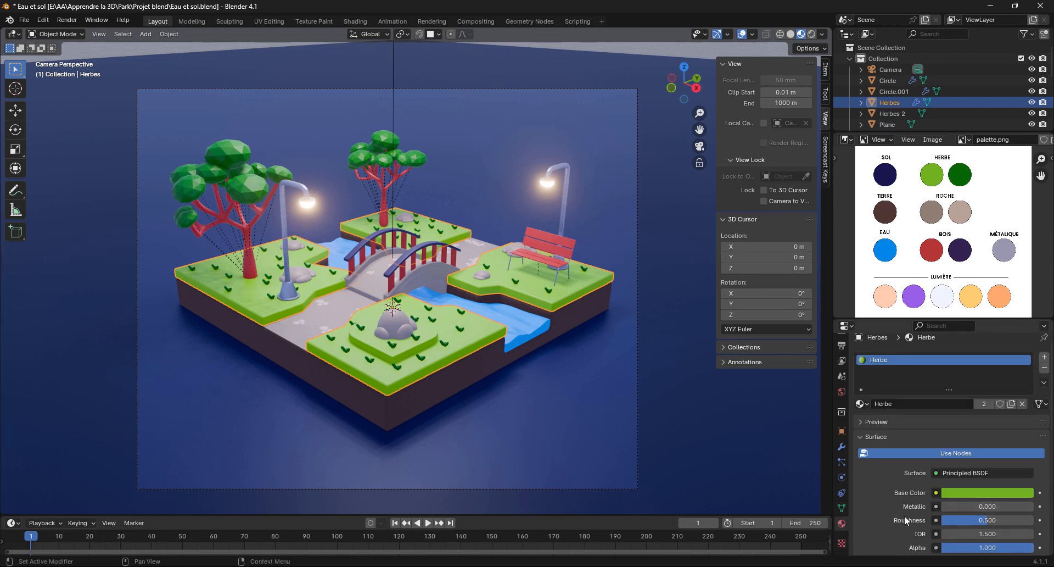
{"action": "scroll", "coordinate": [905, 516], "scroll_direction": "down", "scroll_amount": 2}
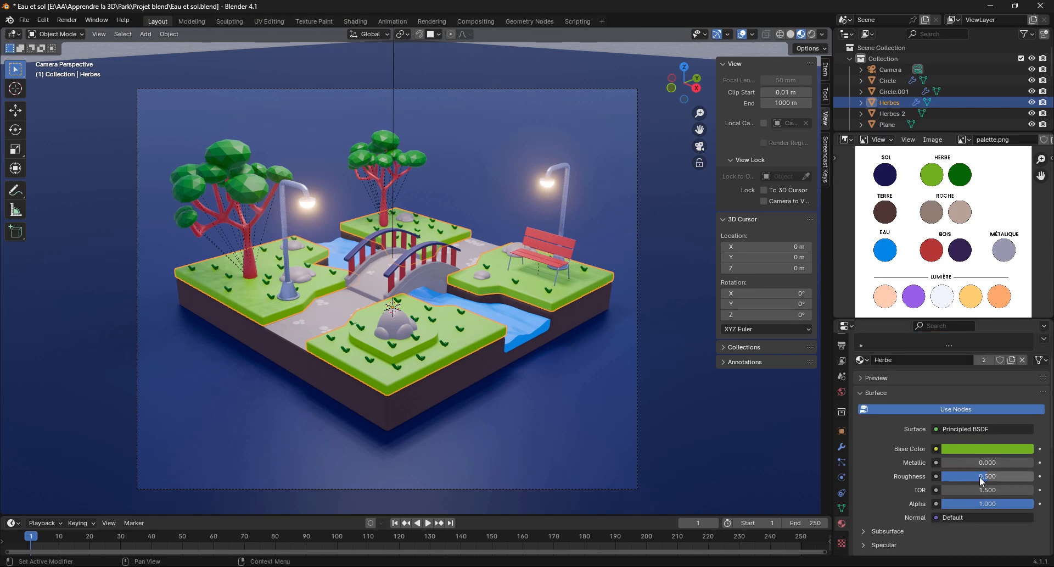
{"action": "left_click_drag", "start_coordinate": [979, 476], "coordinate": [1033, 476]}
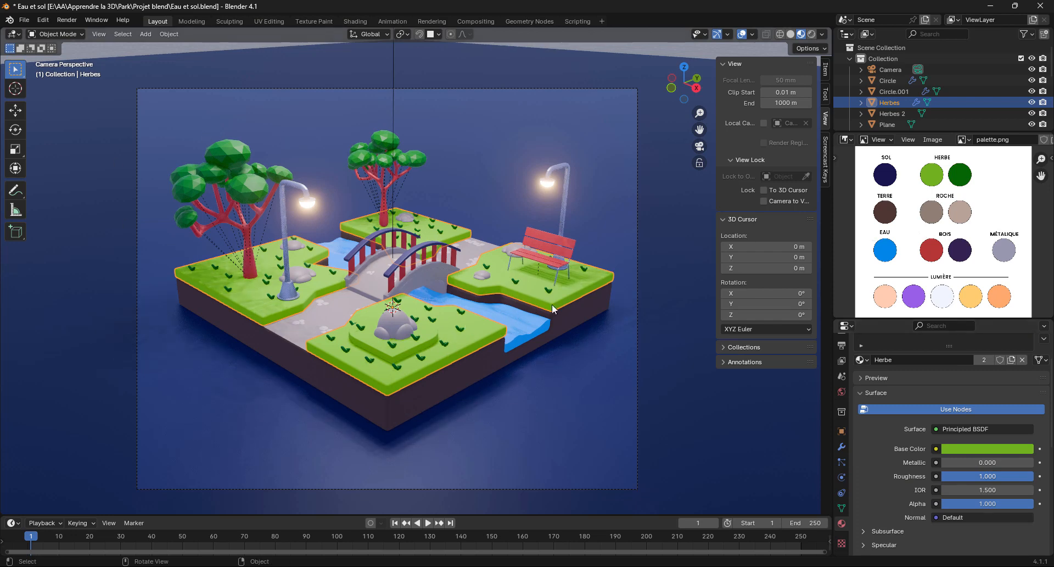
Lower the roughness of the bridge handrails' Manche ponts material to 0.328.
{"action": "left_click", "coordinate": [397, 368]}
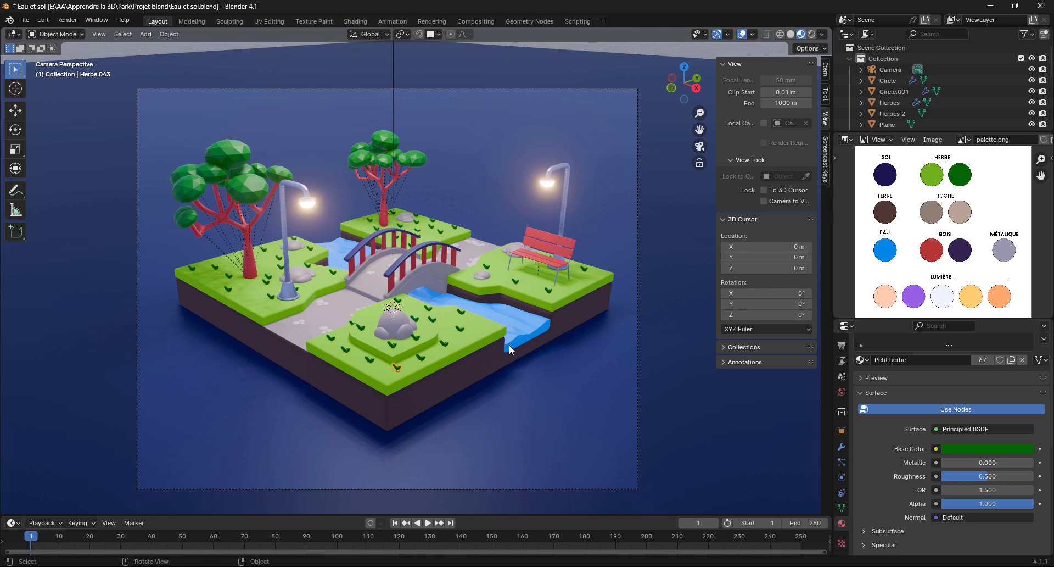
{"action": "left_click", "coordinate": [401, 259]}
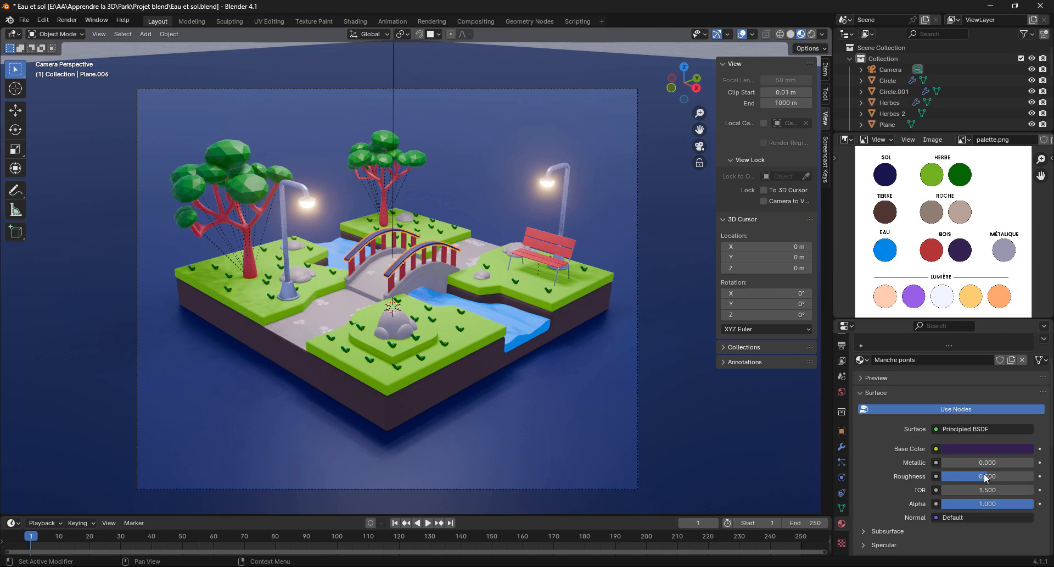
{"action": "left_click_drag", "start_coordinate": [984, 473], "coordinate": [967, 473]}
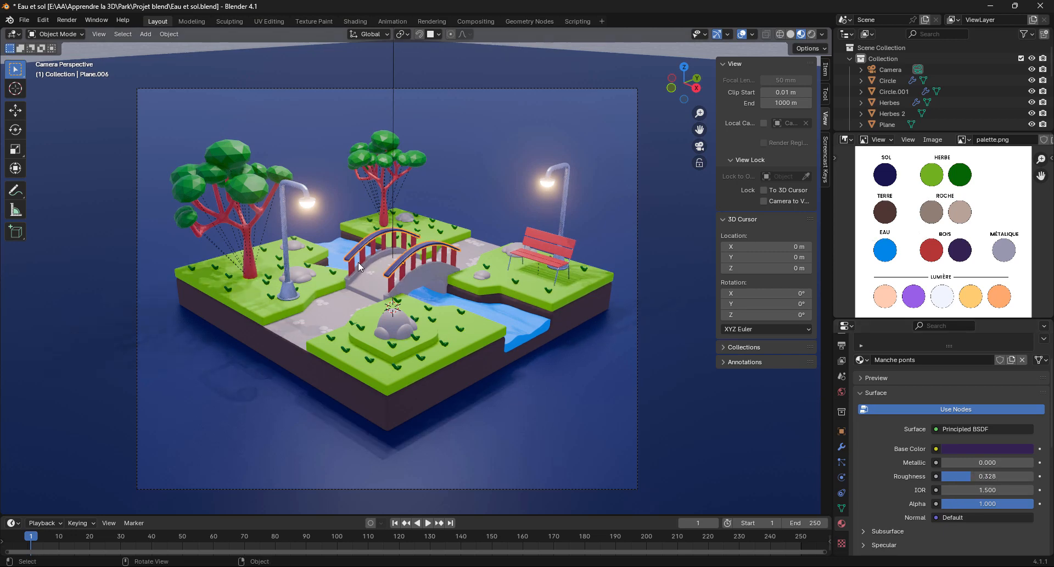
Lower the trunk of the tree behind the bridge by about 0.105 m along the Z axis.
{"action": "scroll", "coordinate": [387, 260], "scroll_direction": "up", "scroll_amount": 5}
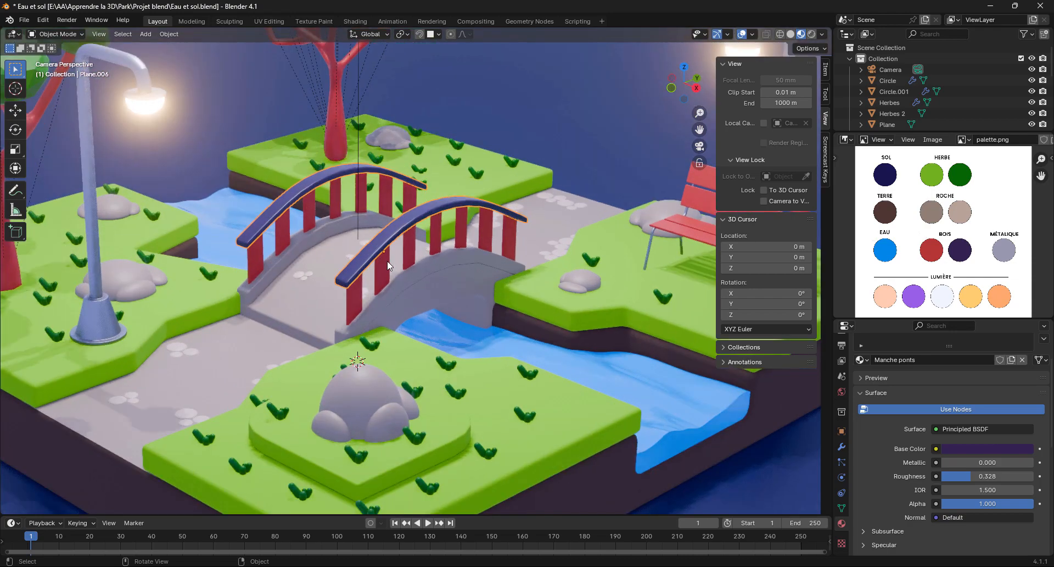
{"action": "scroll", "coordinate": [386, 263], "scroll_direction": "up", "scroll_amount": 2}
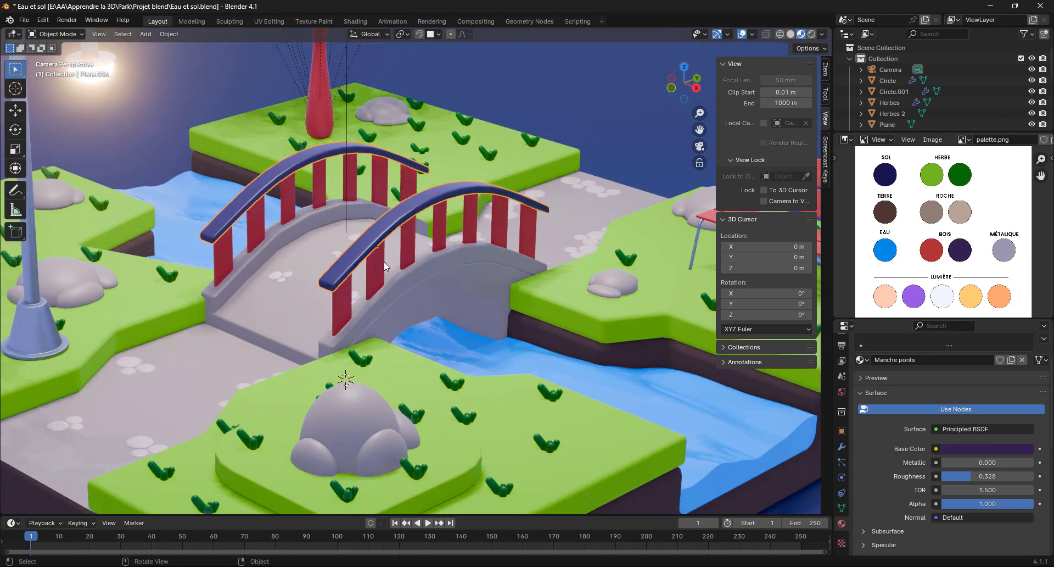
{"action": "scroll", "coordinate": [384, 264], "scroll_direction": "down", "scroll_amount": 6}
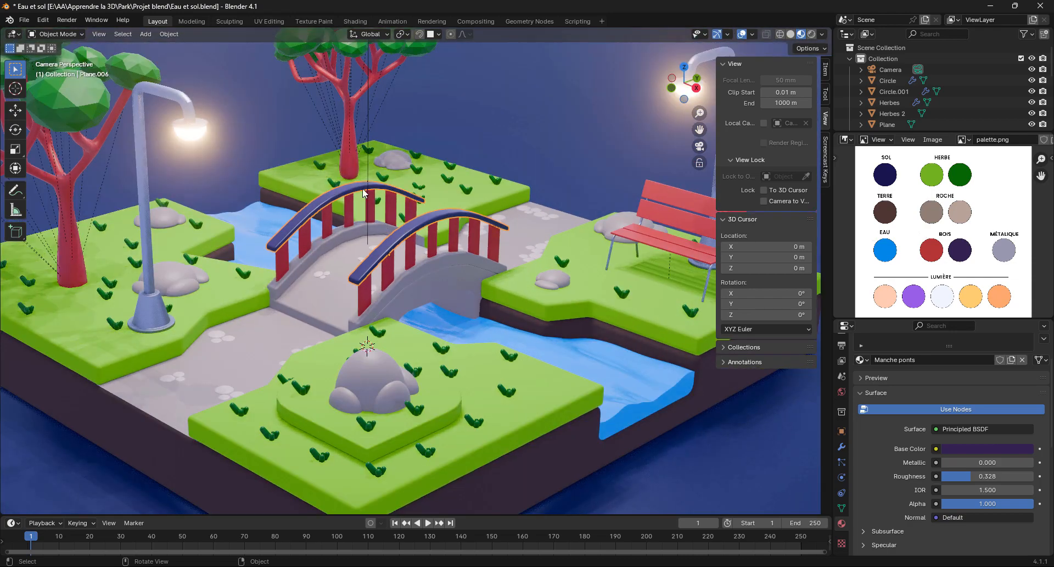
{"action": "left_click", "coordinate": [349, 151]}
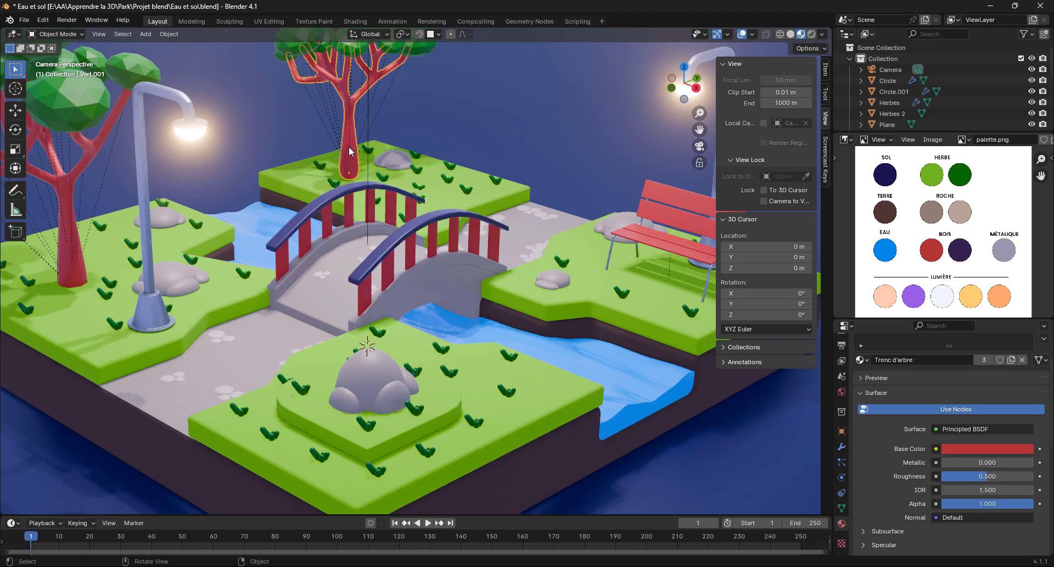
{"action": "key", "text": "g"}
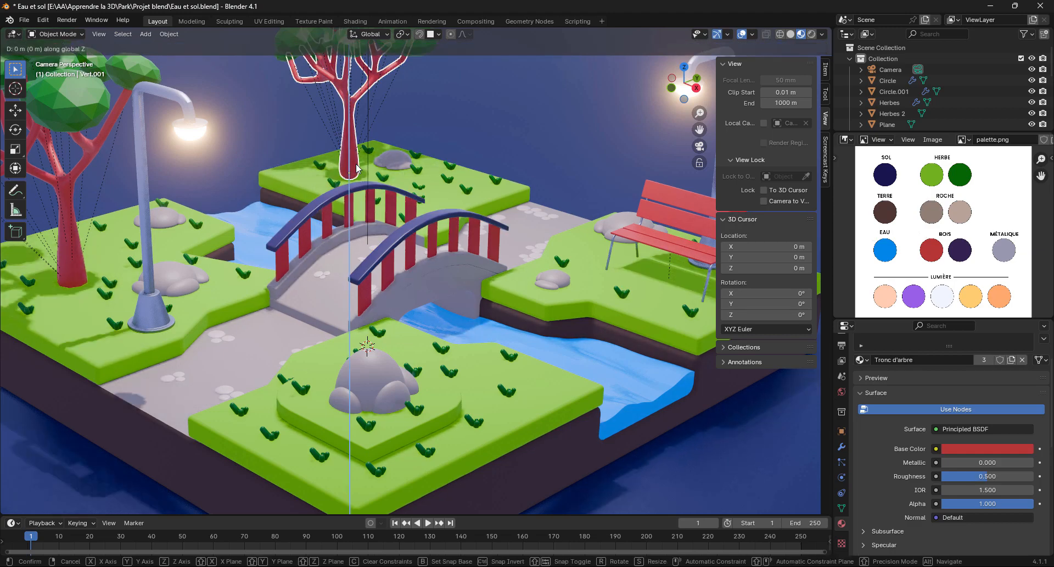
{"action": "key", "text": "z"}
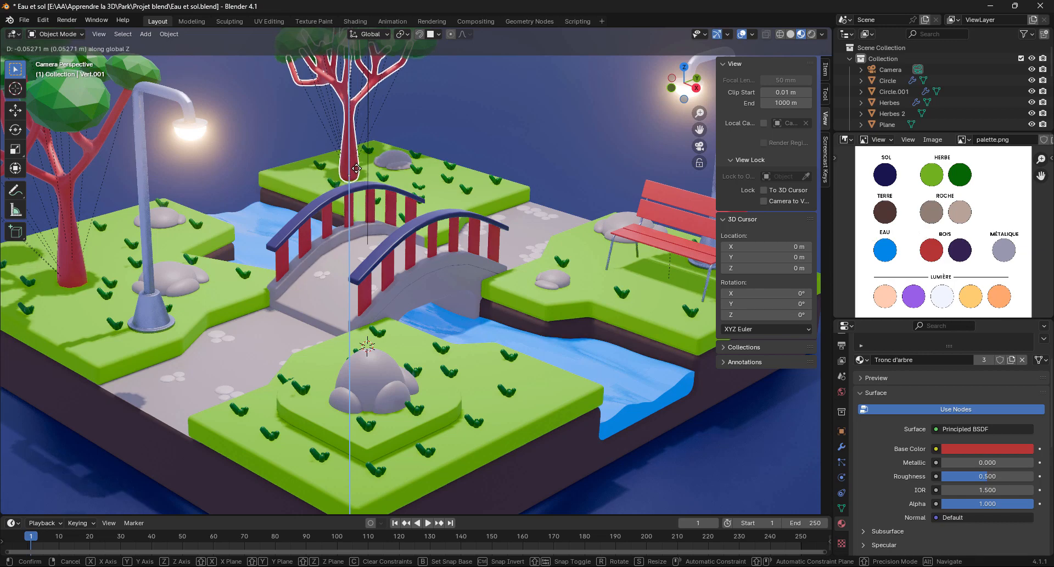
{"action": "left_click", "coordinate": [365, 173]}
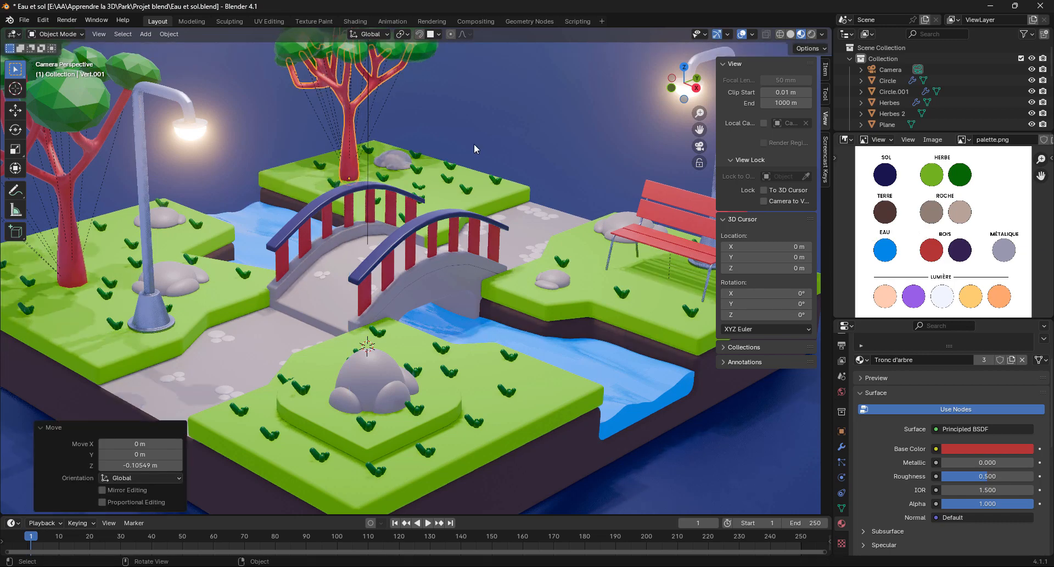
Frame the whole park scene in the camera view and render it as a still image.
{"action": "scroll", "coordinate": [396, 265], "scroll_direction": "down", "scroll_amount": 2}
{"action": "scroll", "coordinate": [396, 264], "scroll_direction": "down", "scroll_amount": 1}
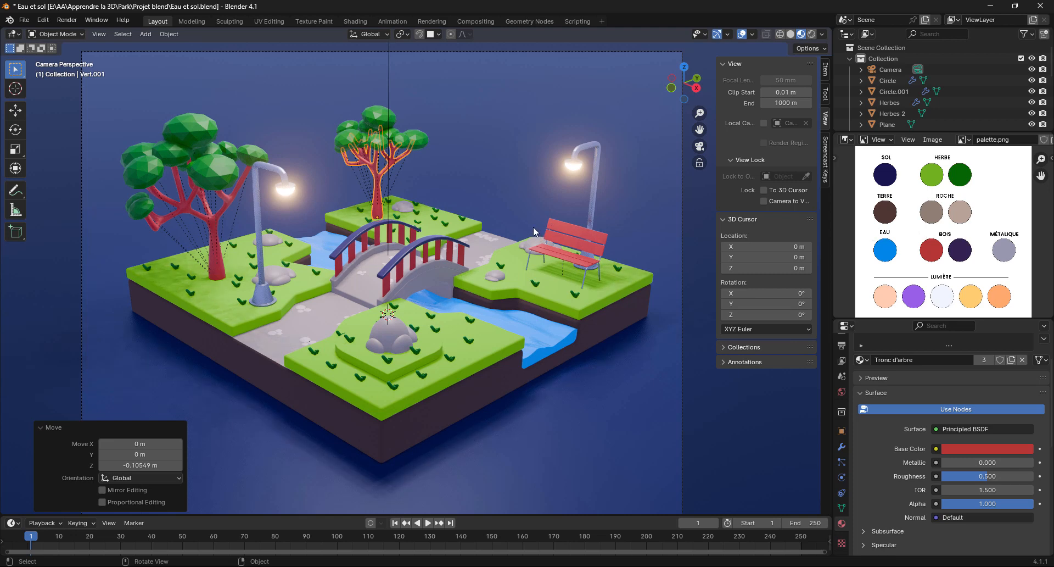
{"action": "scroll", "coordinate": [533, 227], "scroll_direction": "down", "scroll_amount": 1}
{"action": "middle_click_drag", "start_coordinate": [528, 226], "coordinate": [519, 231], "text": "shift"}
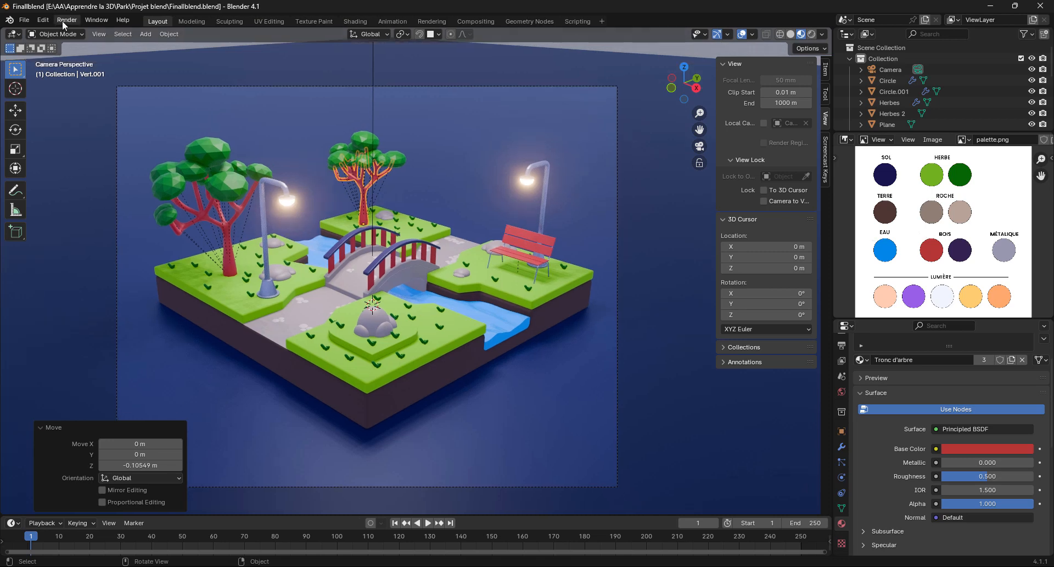
{"action": "left_click", "coordinate": [65, 21]}
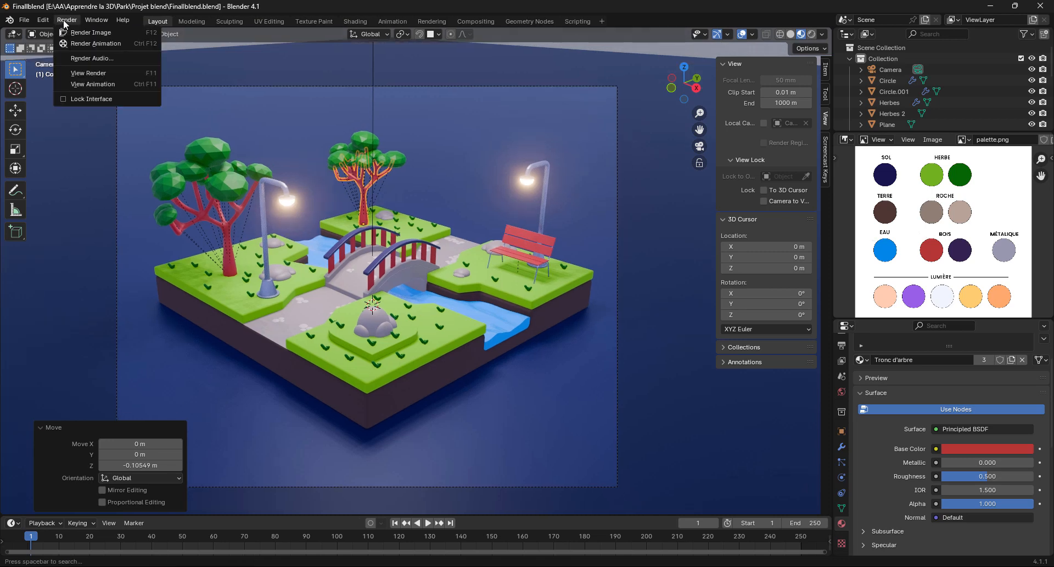
{"action": "left_click", "coordinate": [78, 33]}
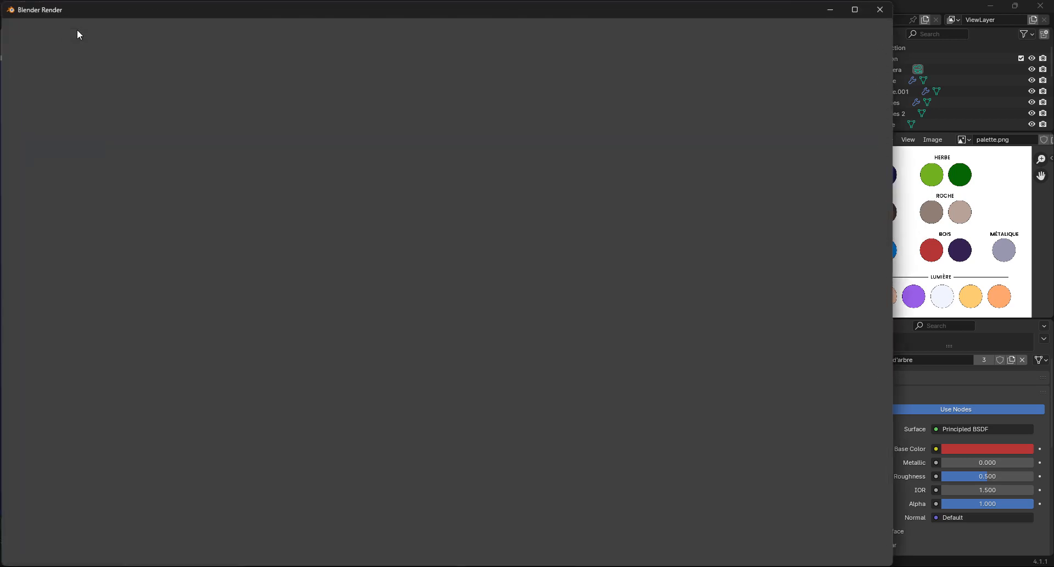